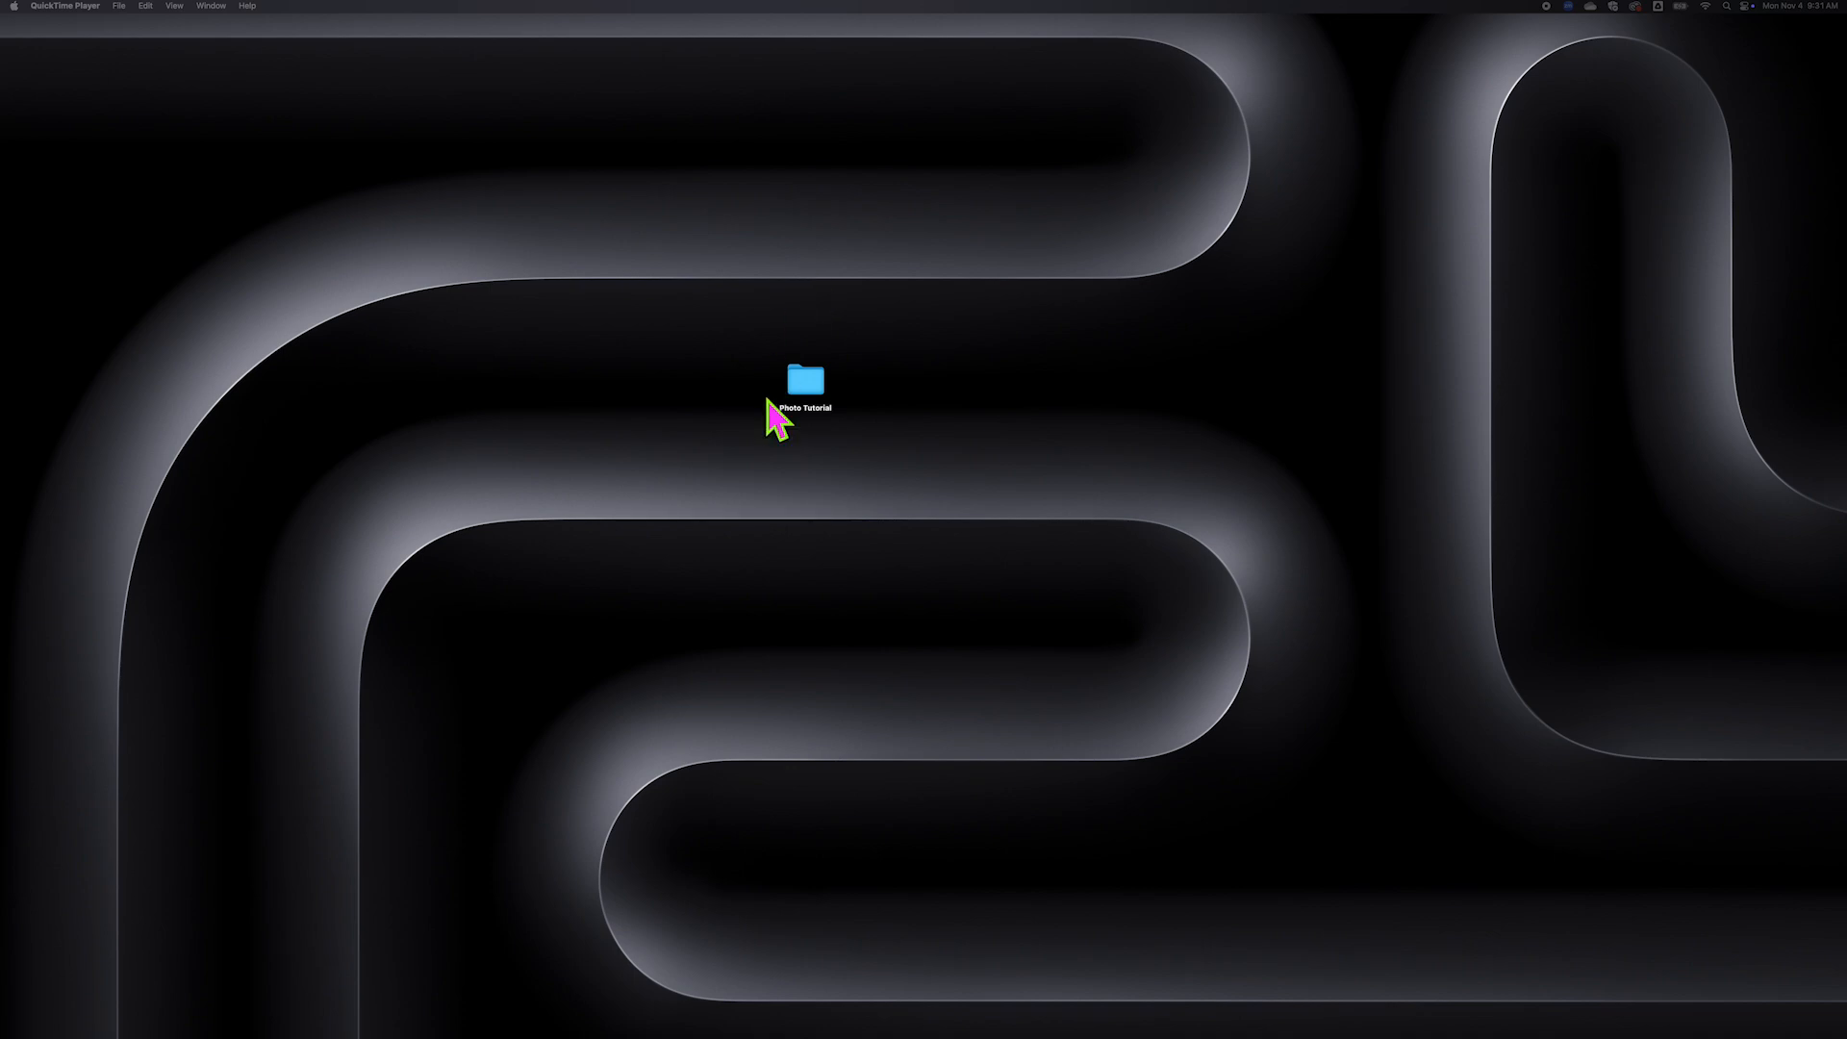
Open the Photo Tutorial folder on the desktop
left_click(814, 379)
mouse_move(814, 378)
left_mouse_down()
mouse_move(922, 185)
mouse_move(894, 231)
mouse_move(914, 408)
mouse_move(814, 402)
left_mouse_up()
double_click(810, 404)
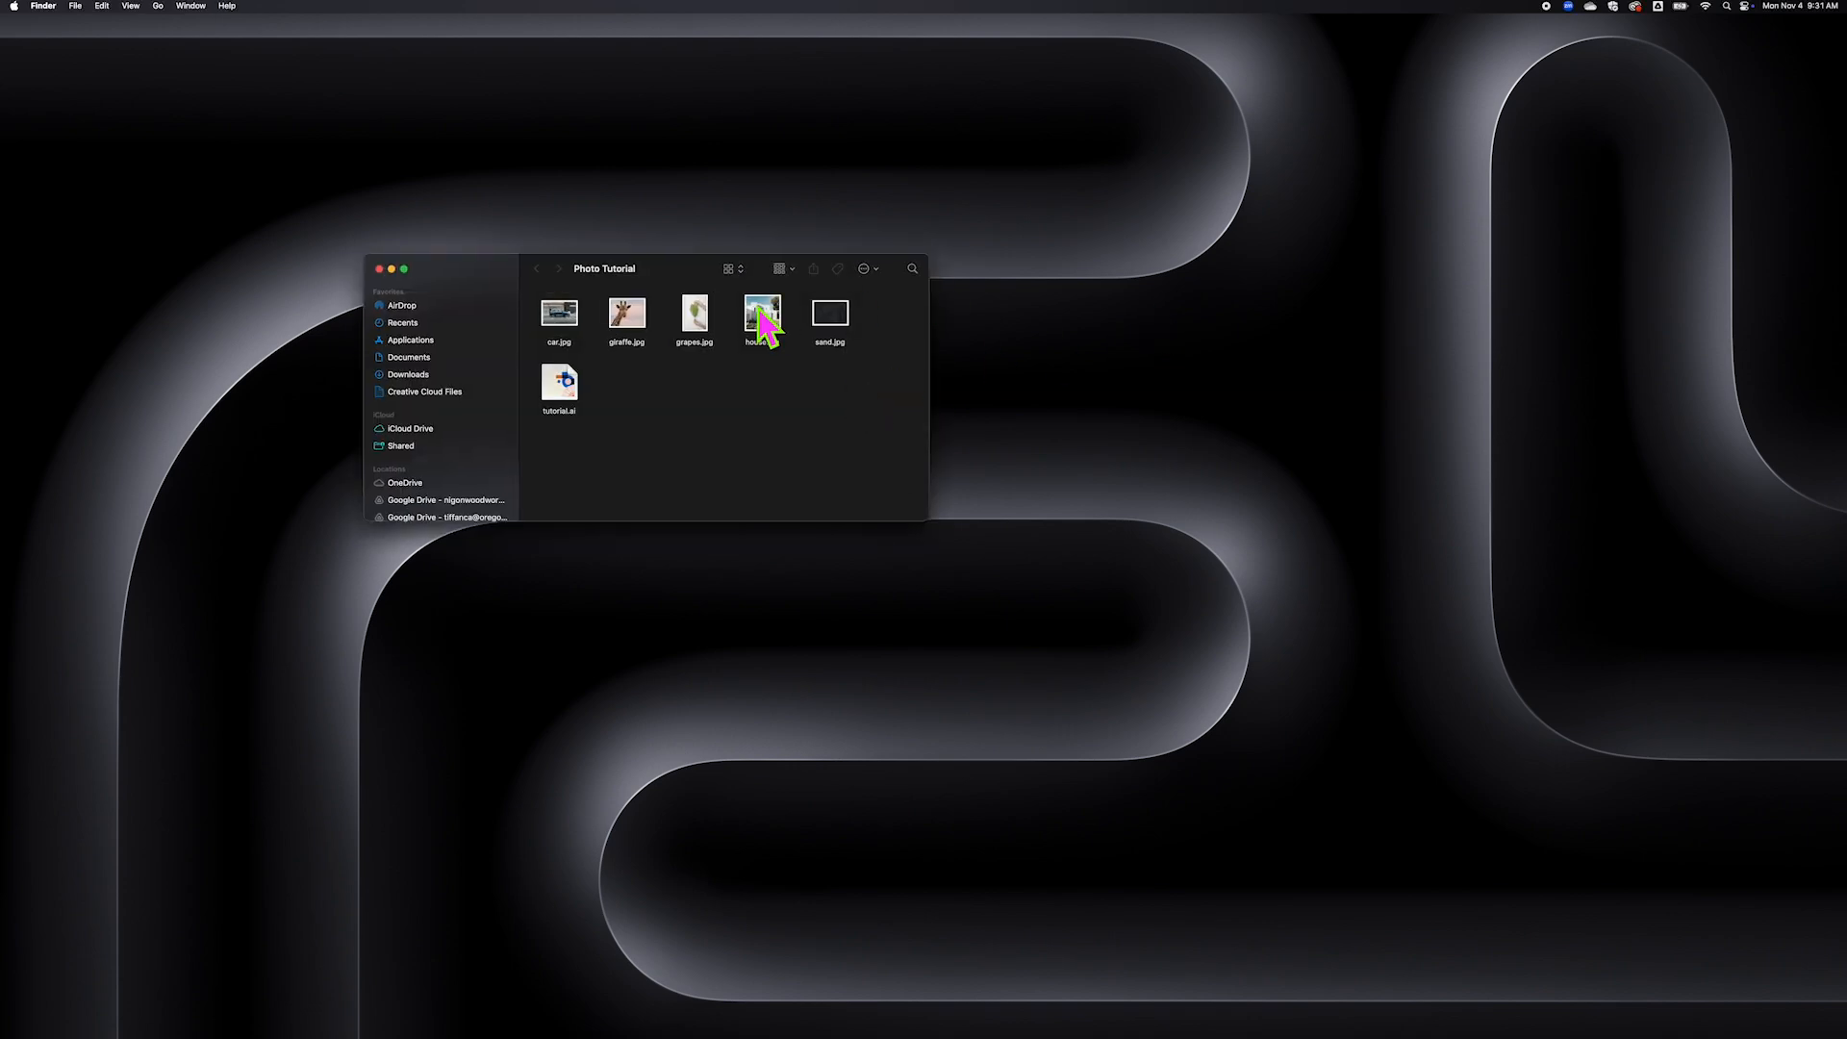
Preview the folder's photos one after another, from car.jpg through sand.jpg, and close the preview
left_click(565, 316)
key("space")
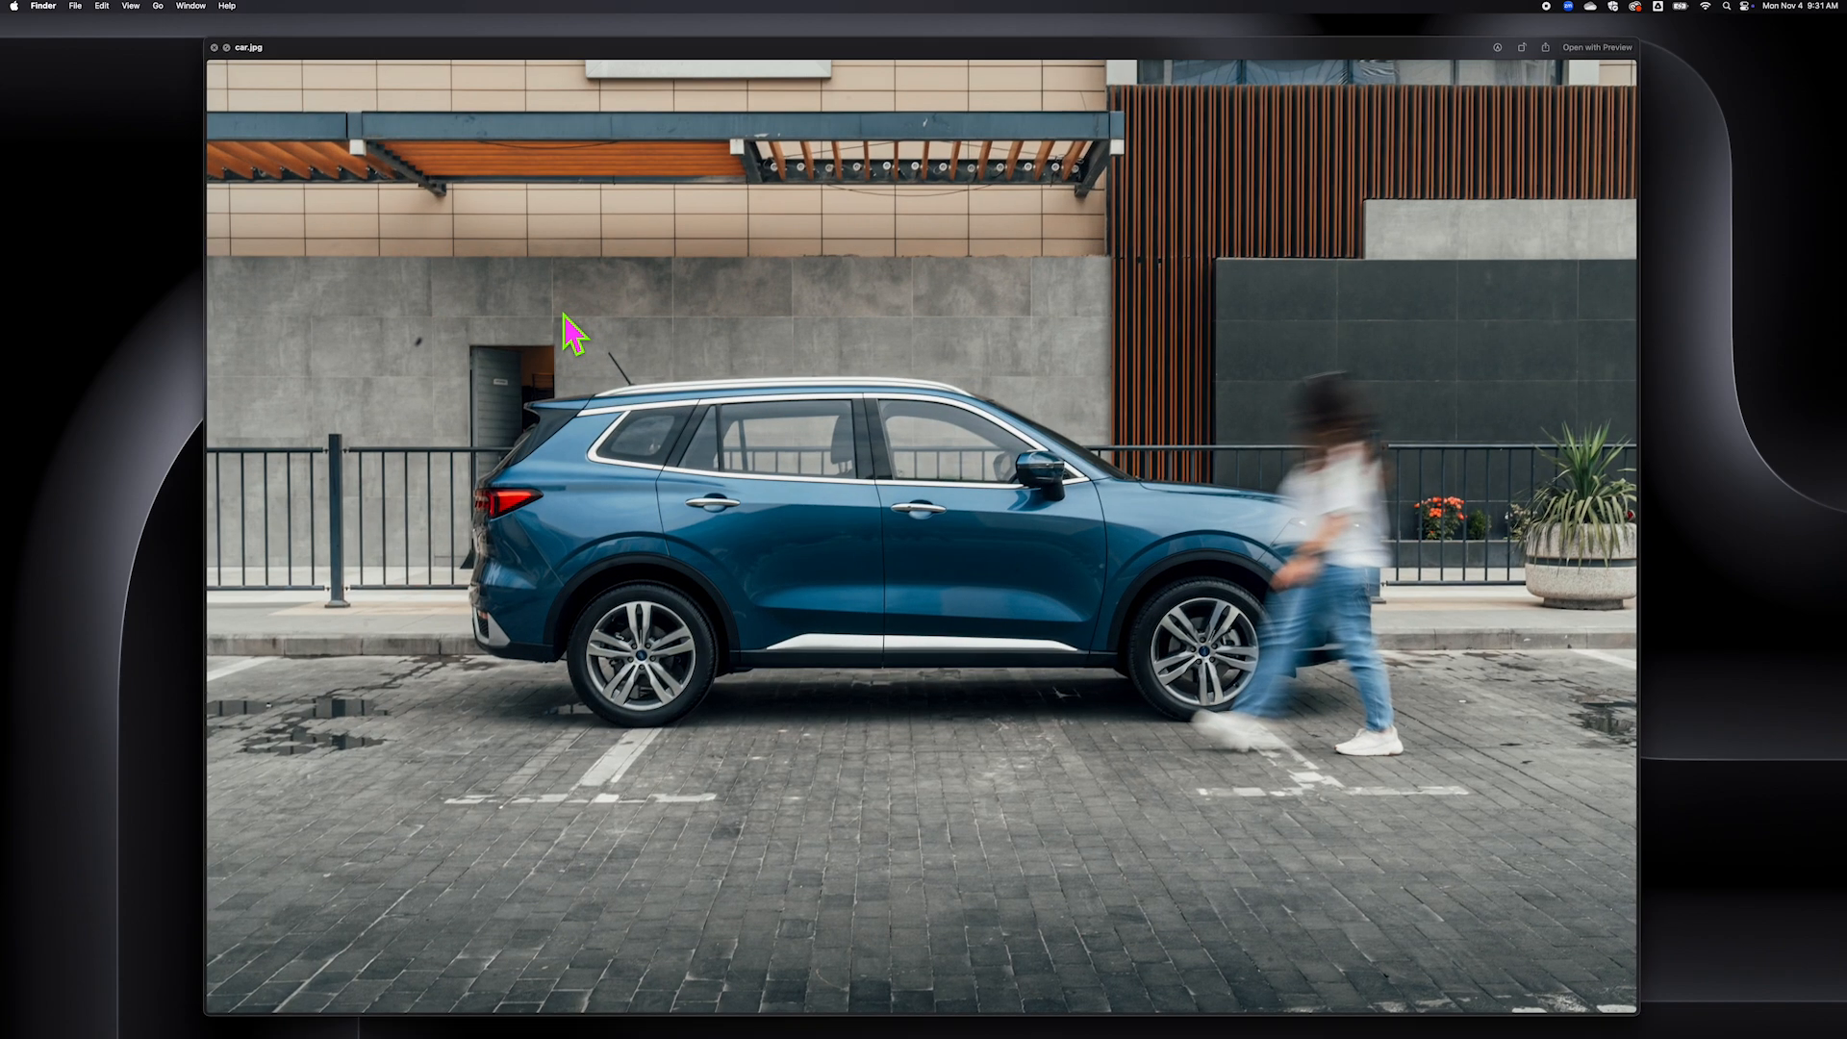
key("Right")
key("Right")
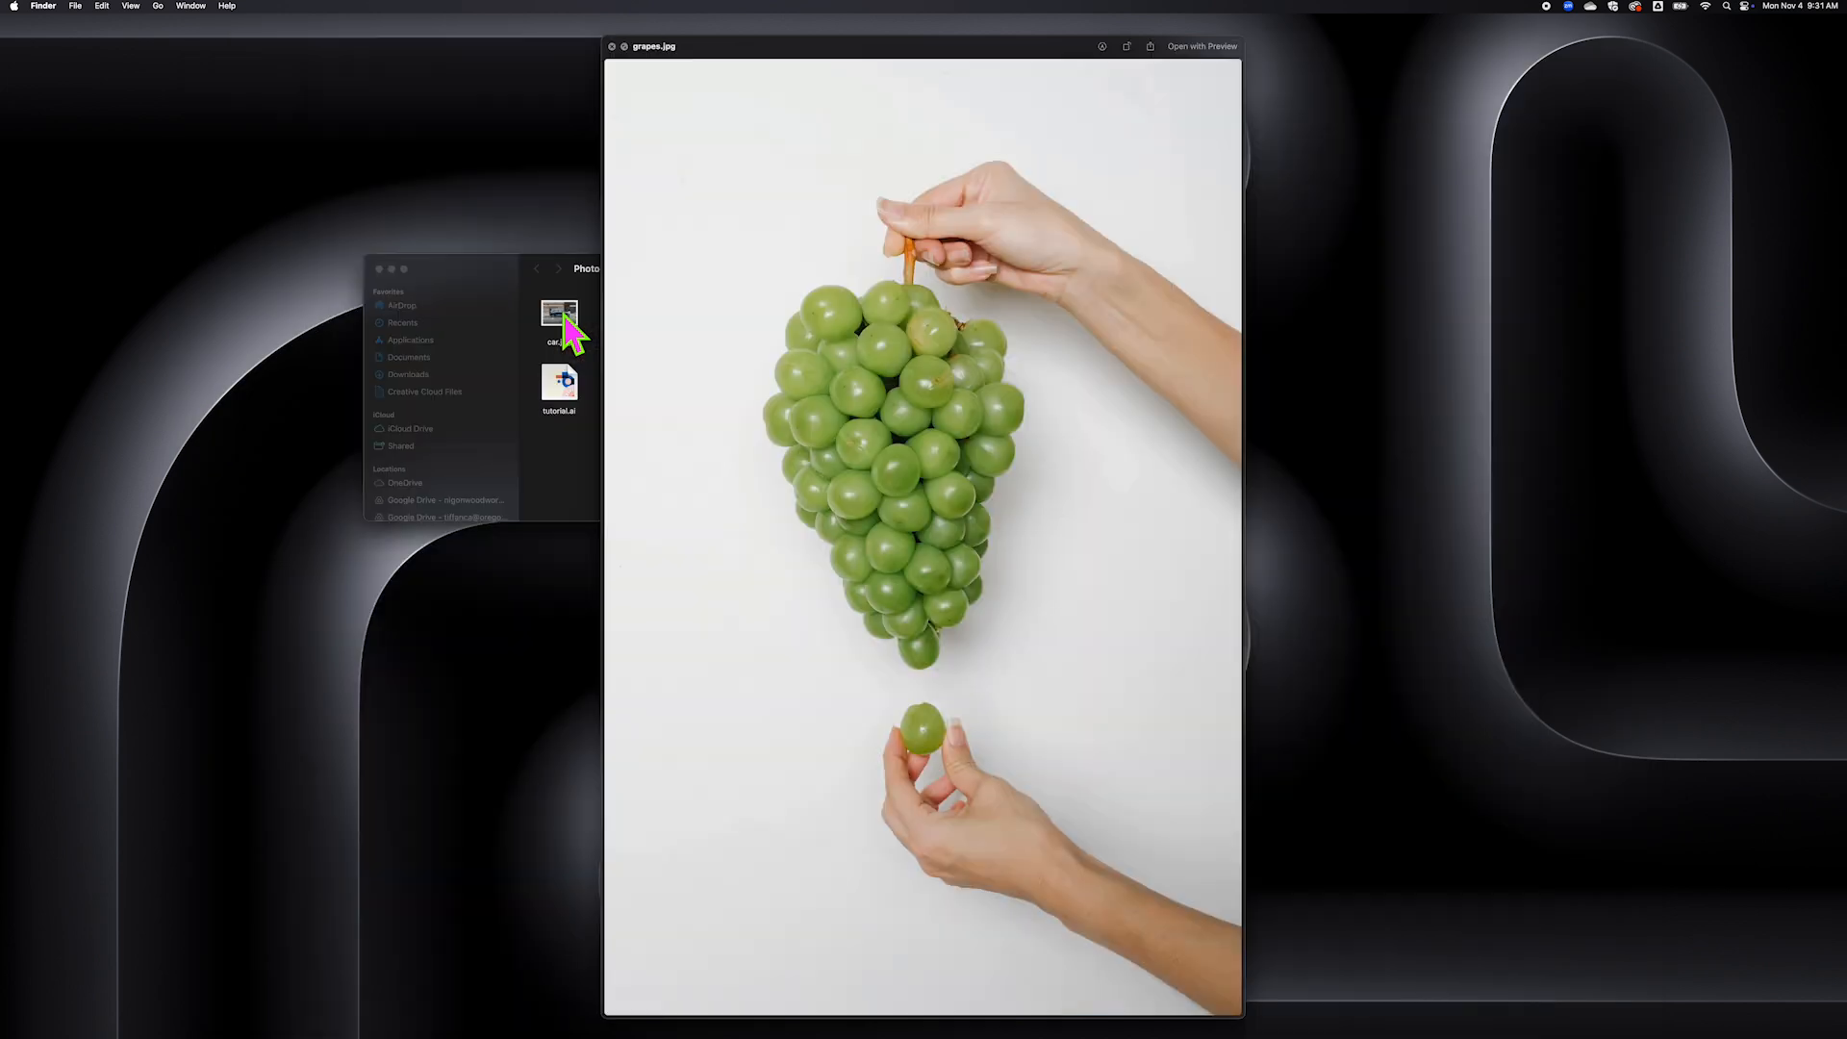
key("Right")
key("Right")
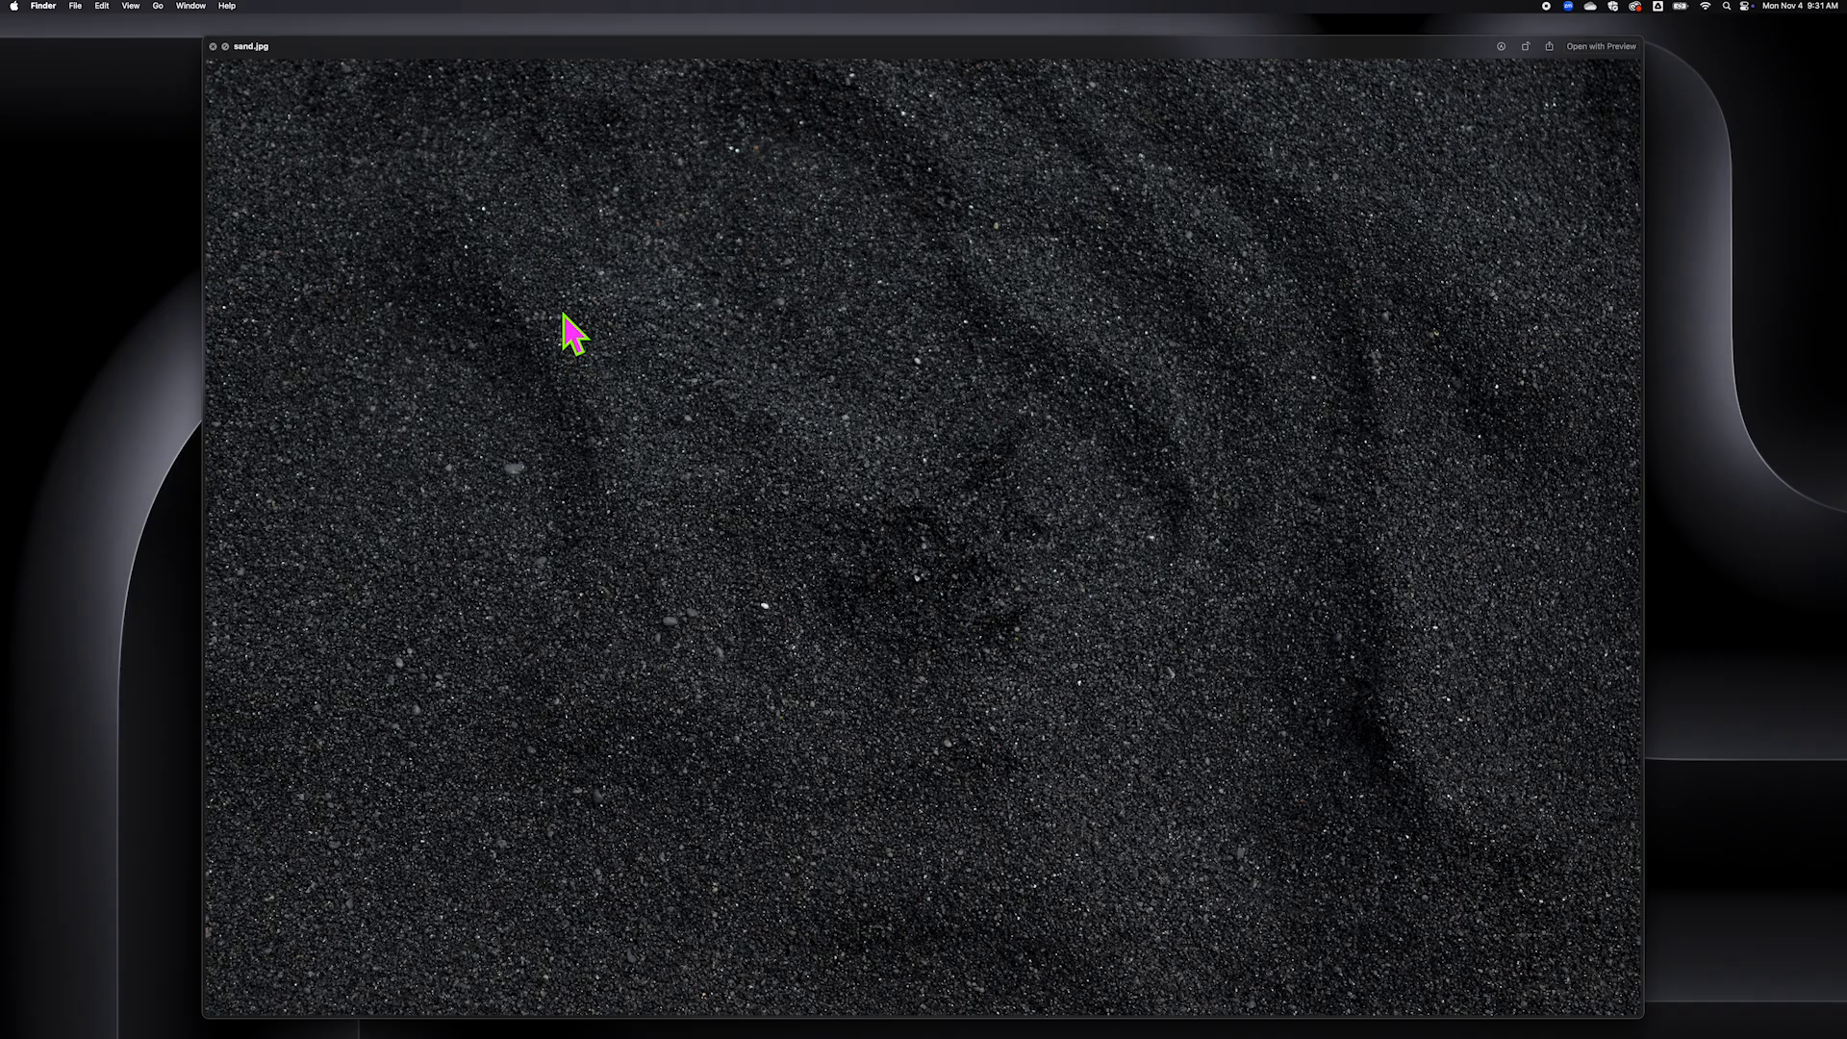
left_click(213, 46)
Preview tutorial.ai, look through its artboards, and close the preview
left_click(567, 396)
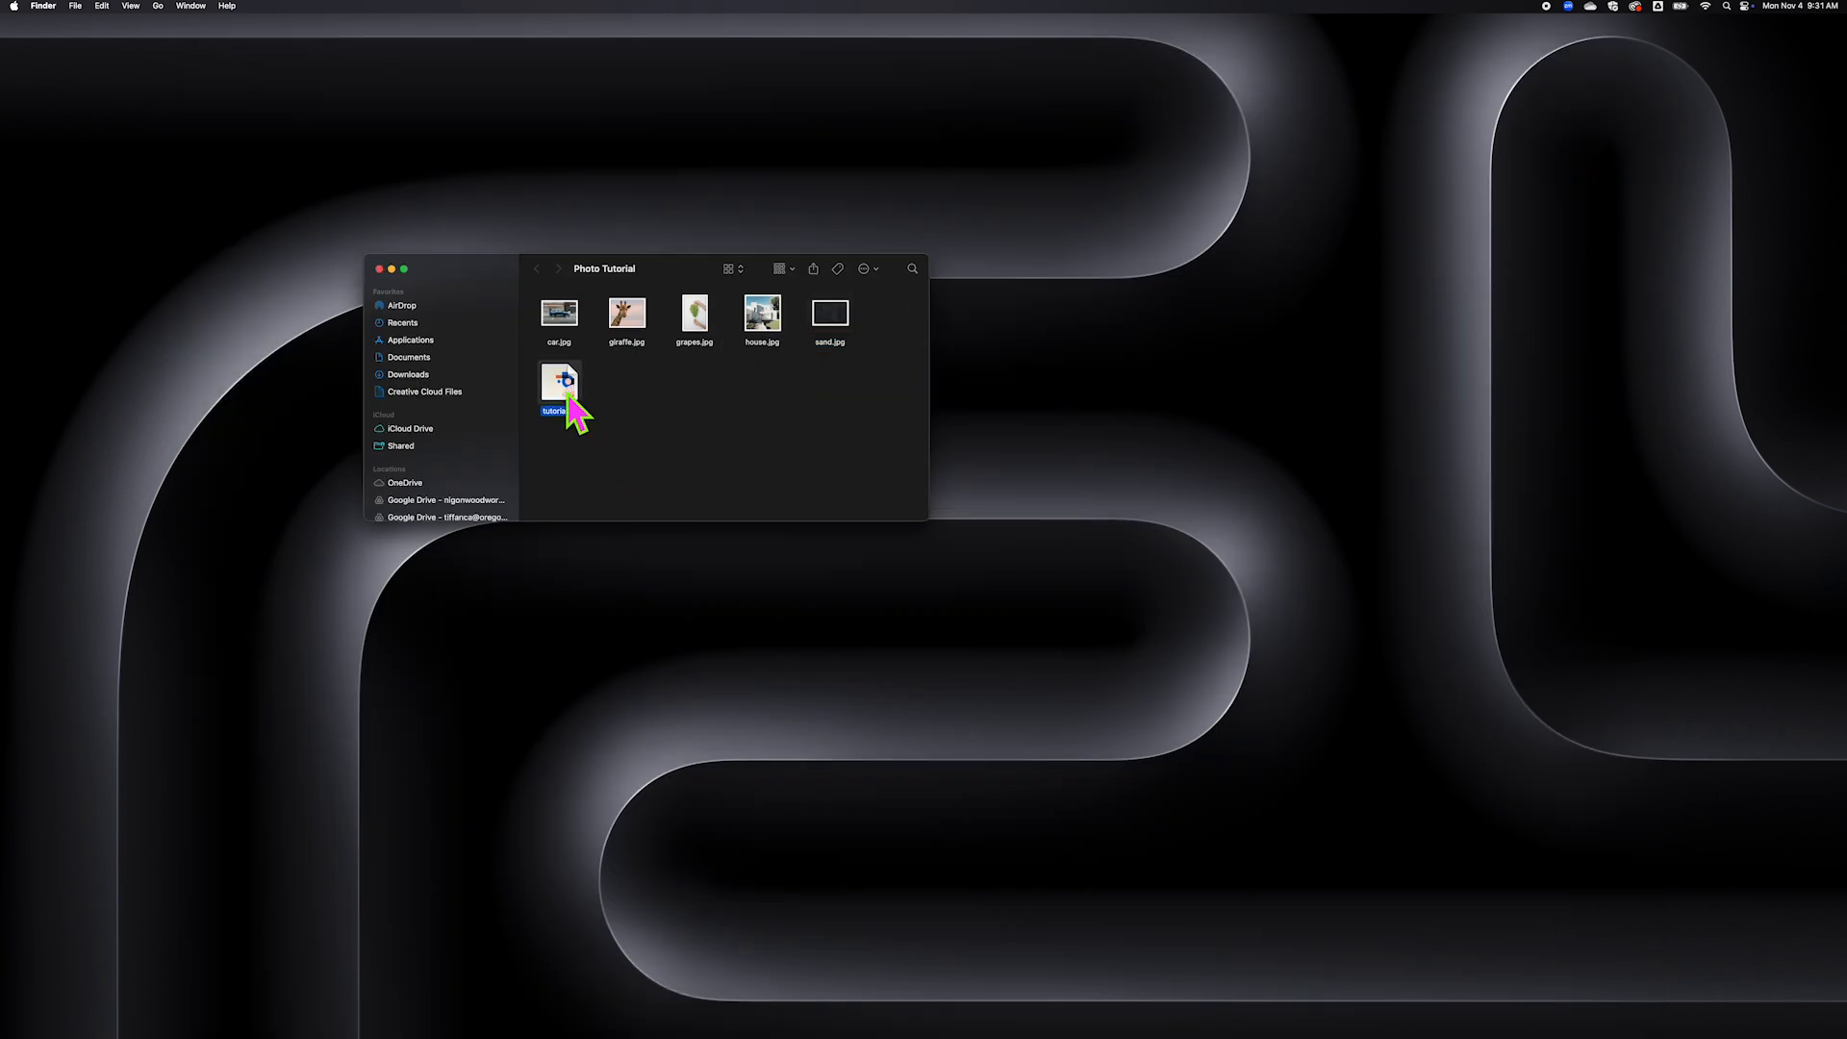
key("space")
left_click(1385, 250)
left_click(1387, 189)
left_click(1378, 248)
left_click(1378, 322)
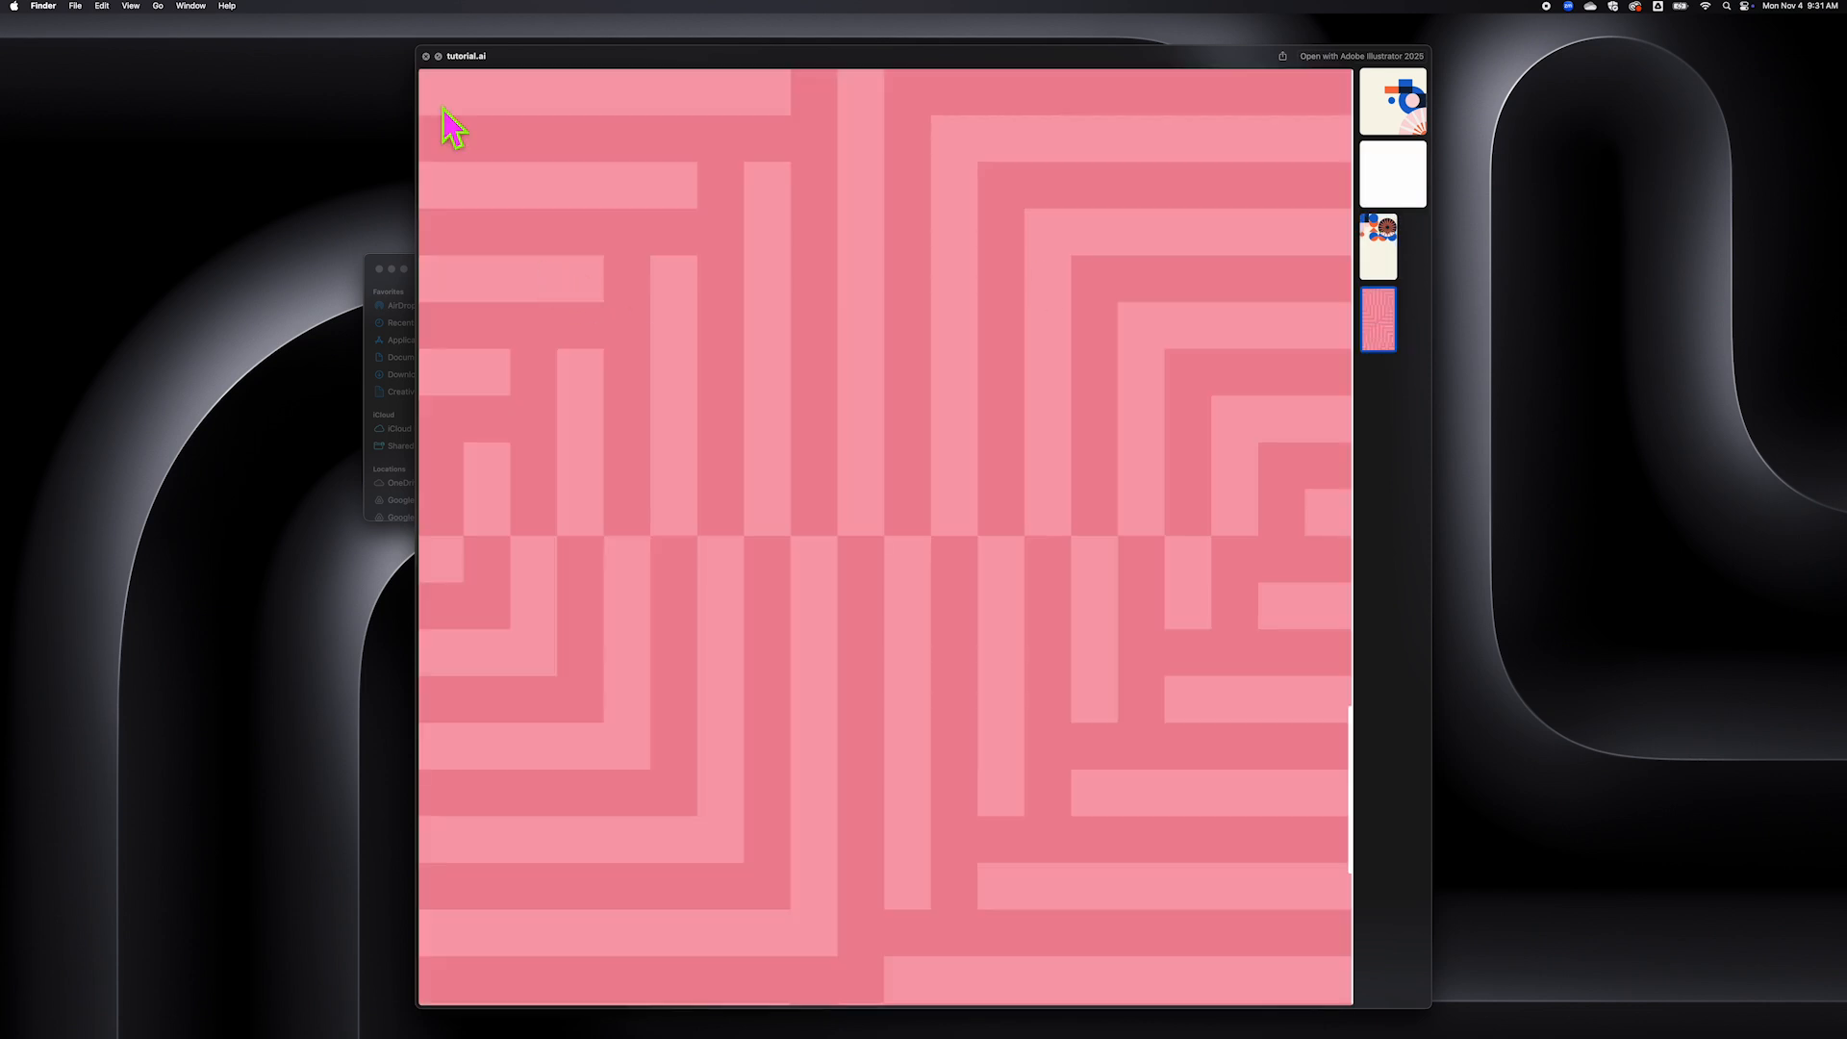
left_click(427, 57)
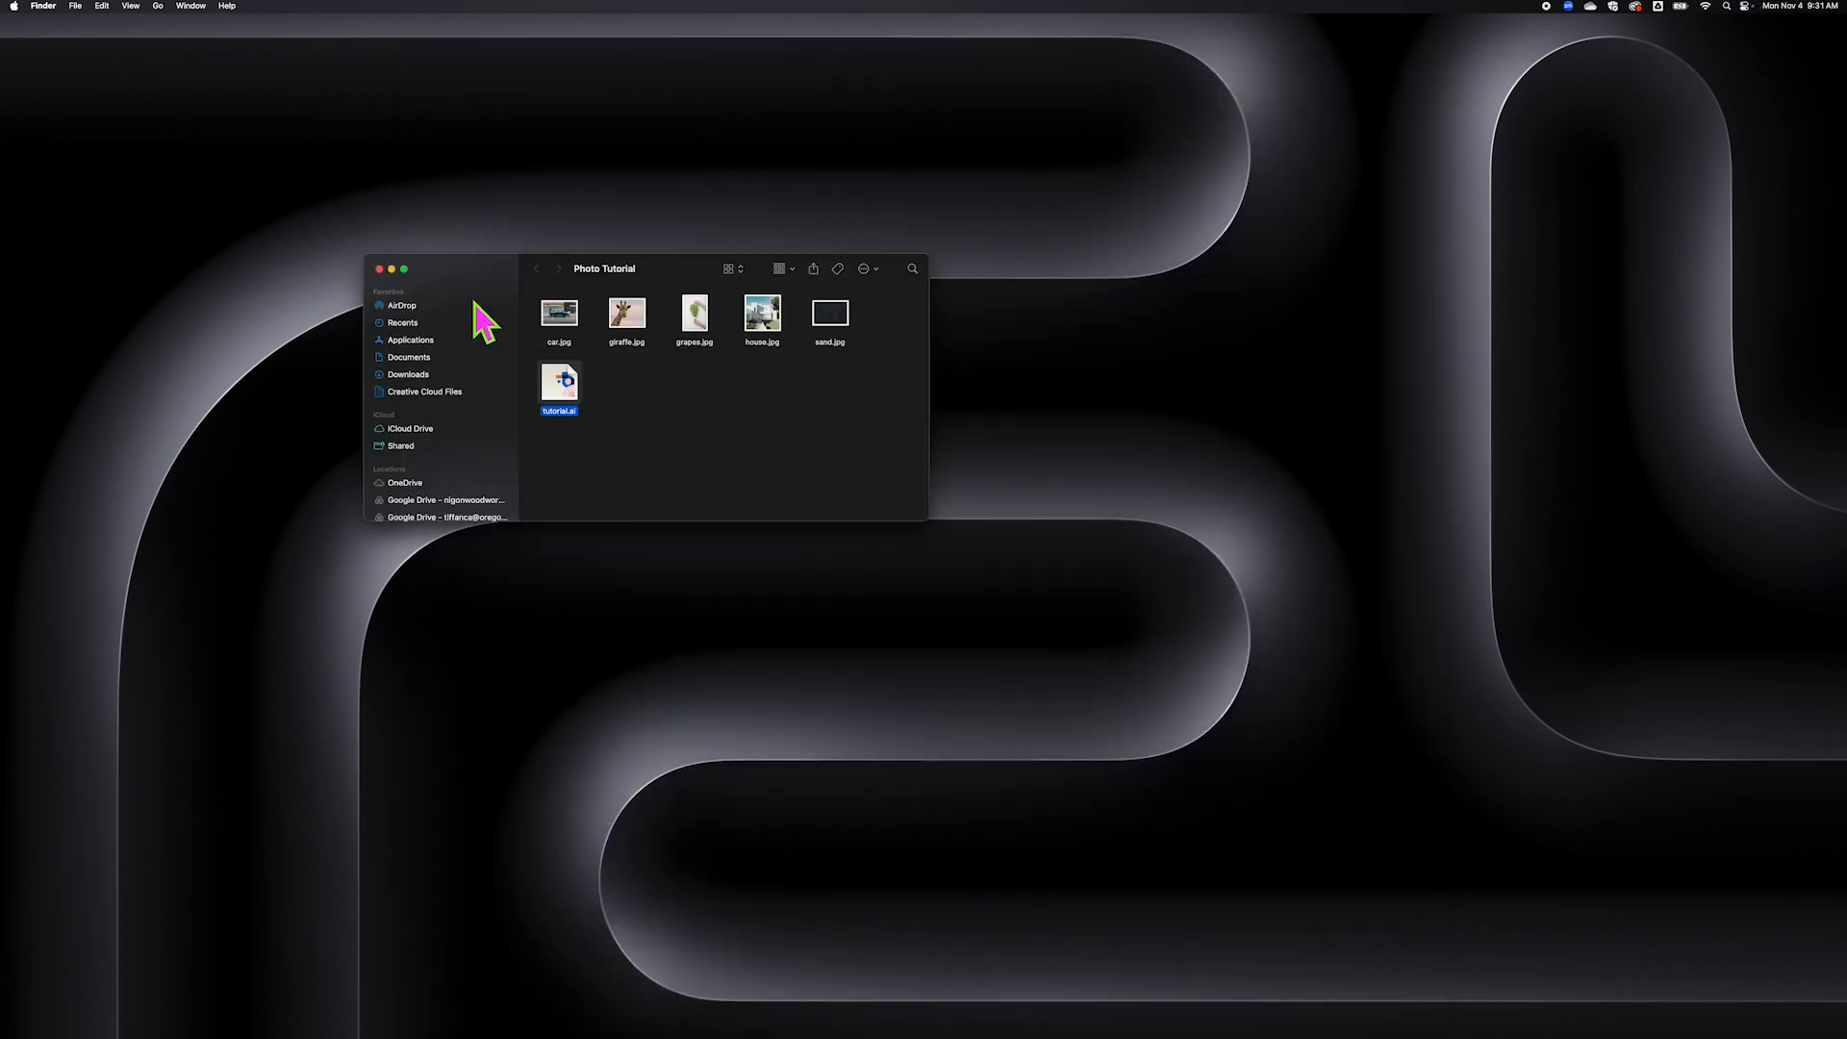
Launch Adobe Photoshop 2025 by choosing it to open car.jpg, and close the Photo Tutorial folder window
left_click_drag(480, 277, 524, 279)
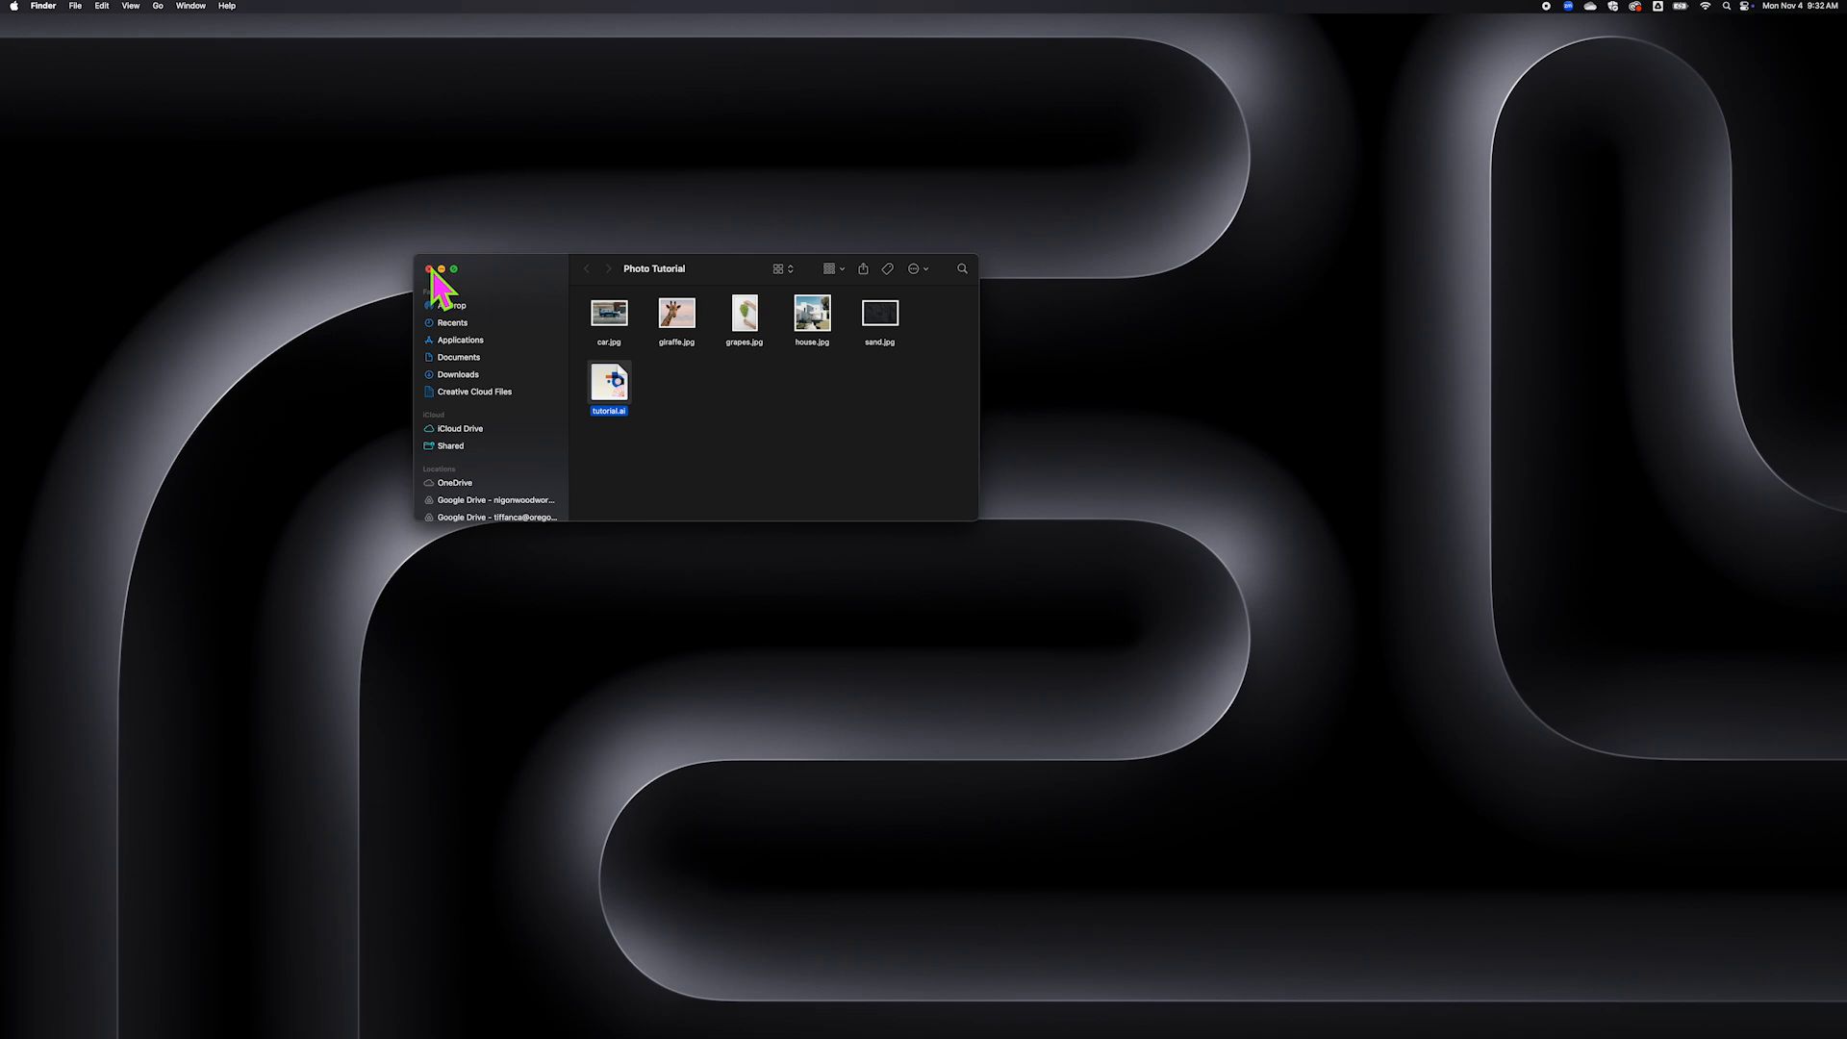
mouse_move(563, 1018)
left_click(680, 388)
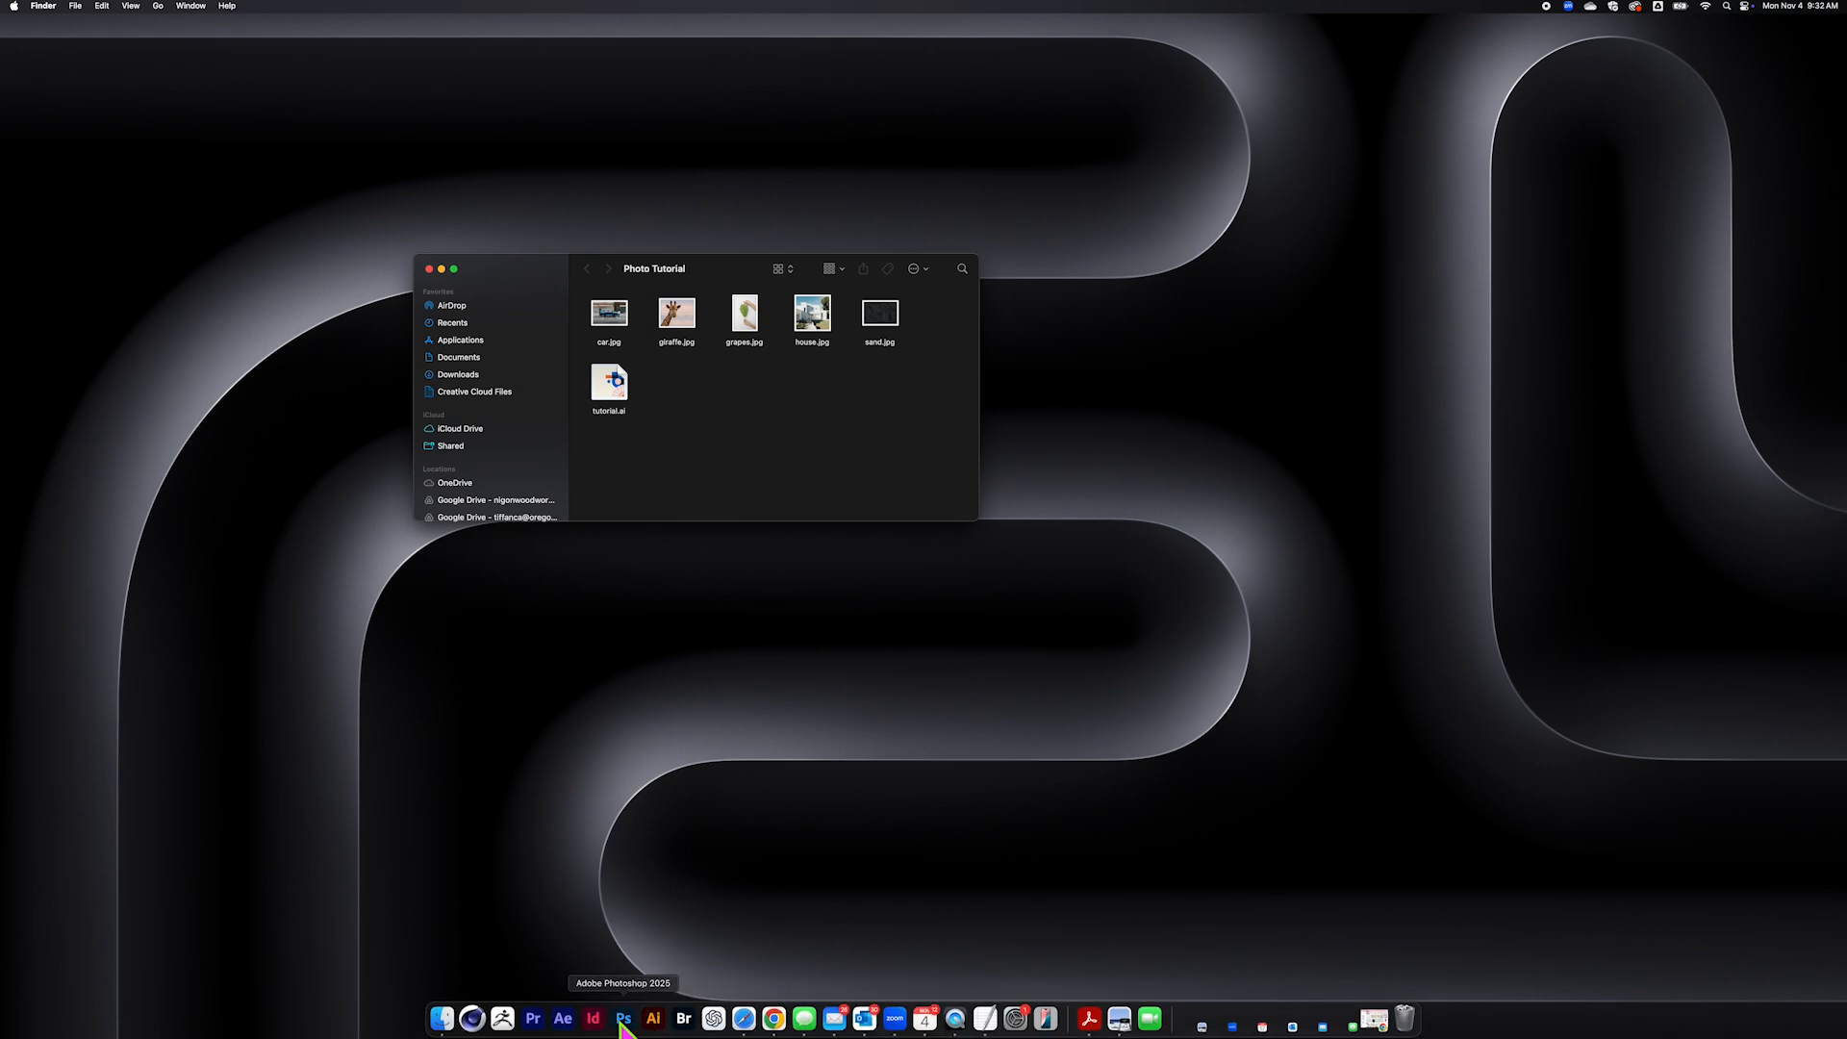
left_click(609, 323)
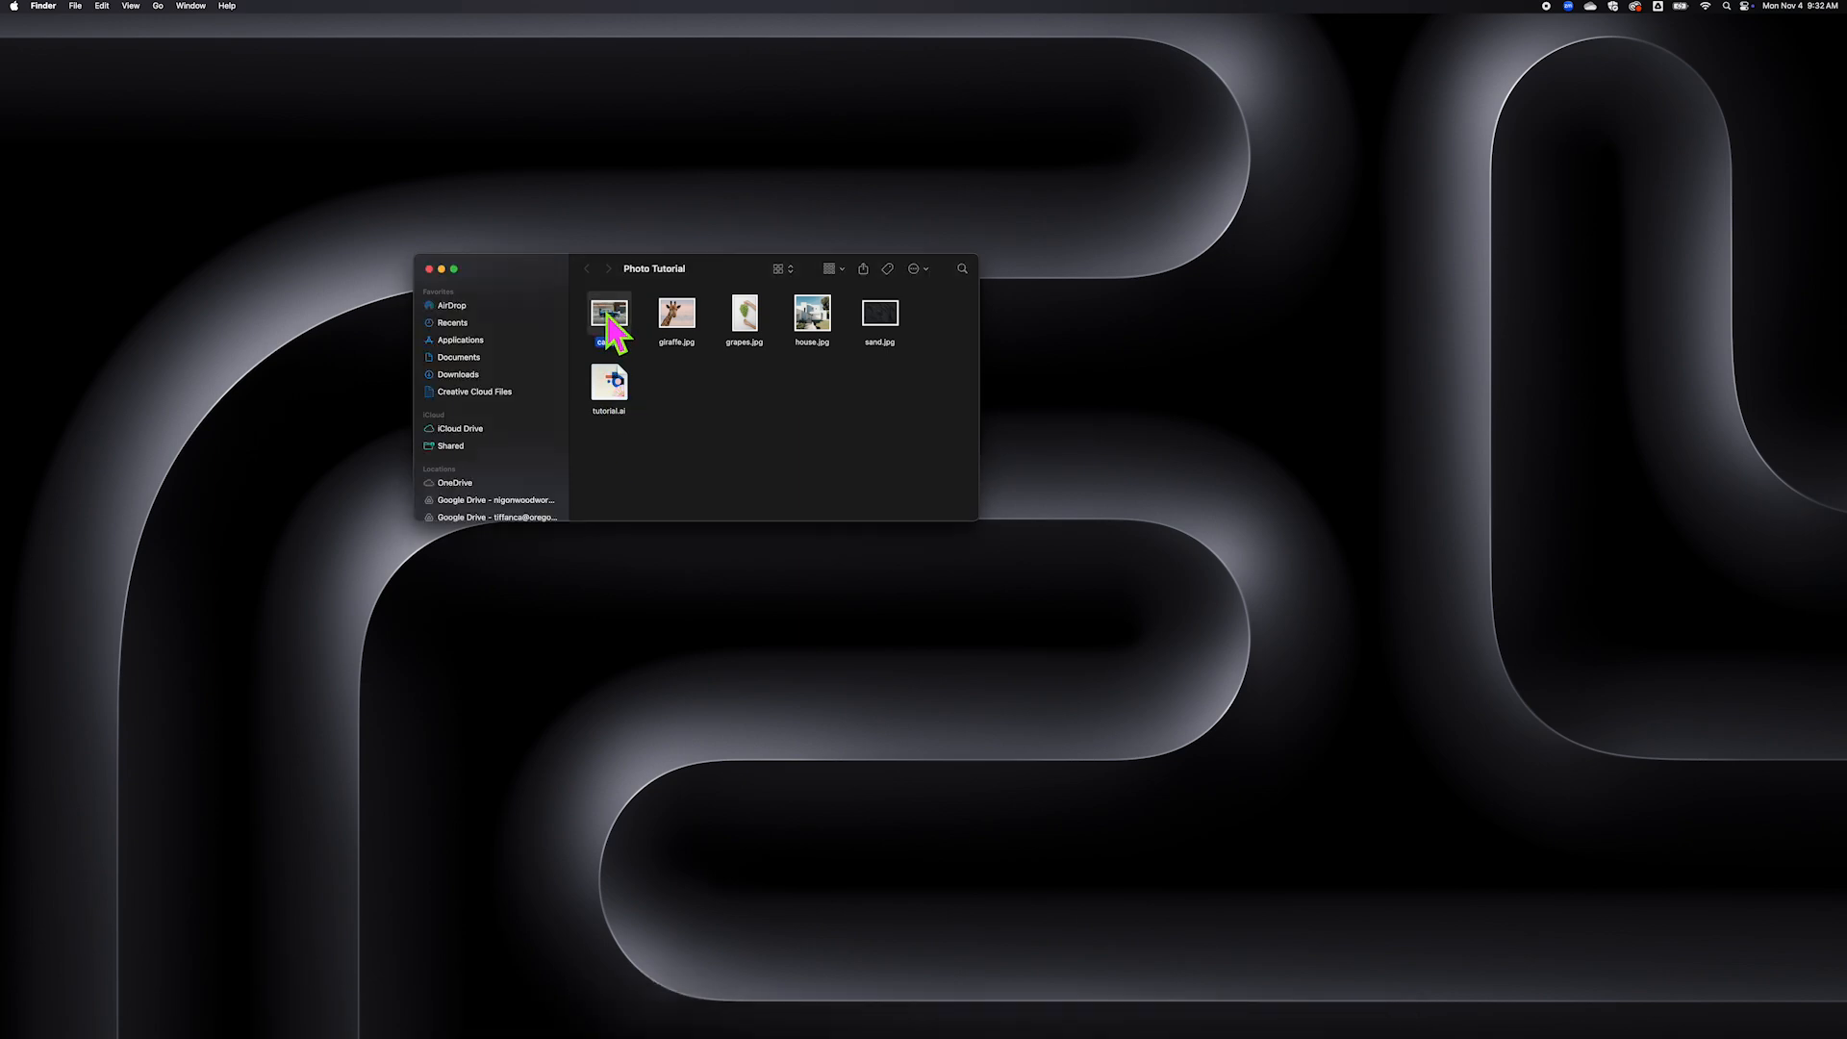
right_click(608, 320)
mouse_move(635, 330)
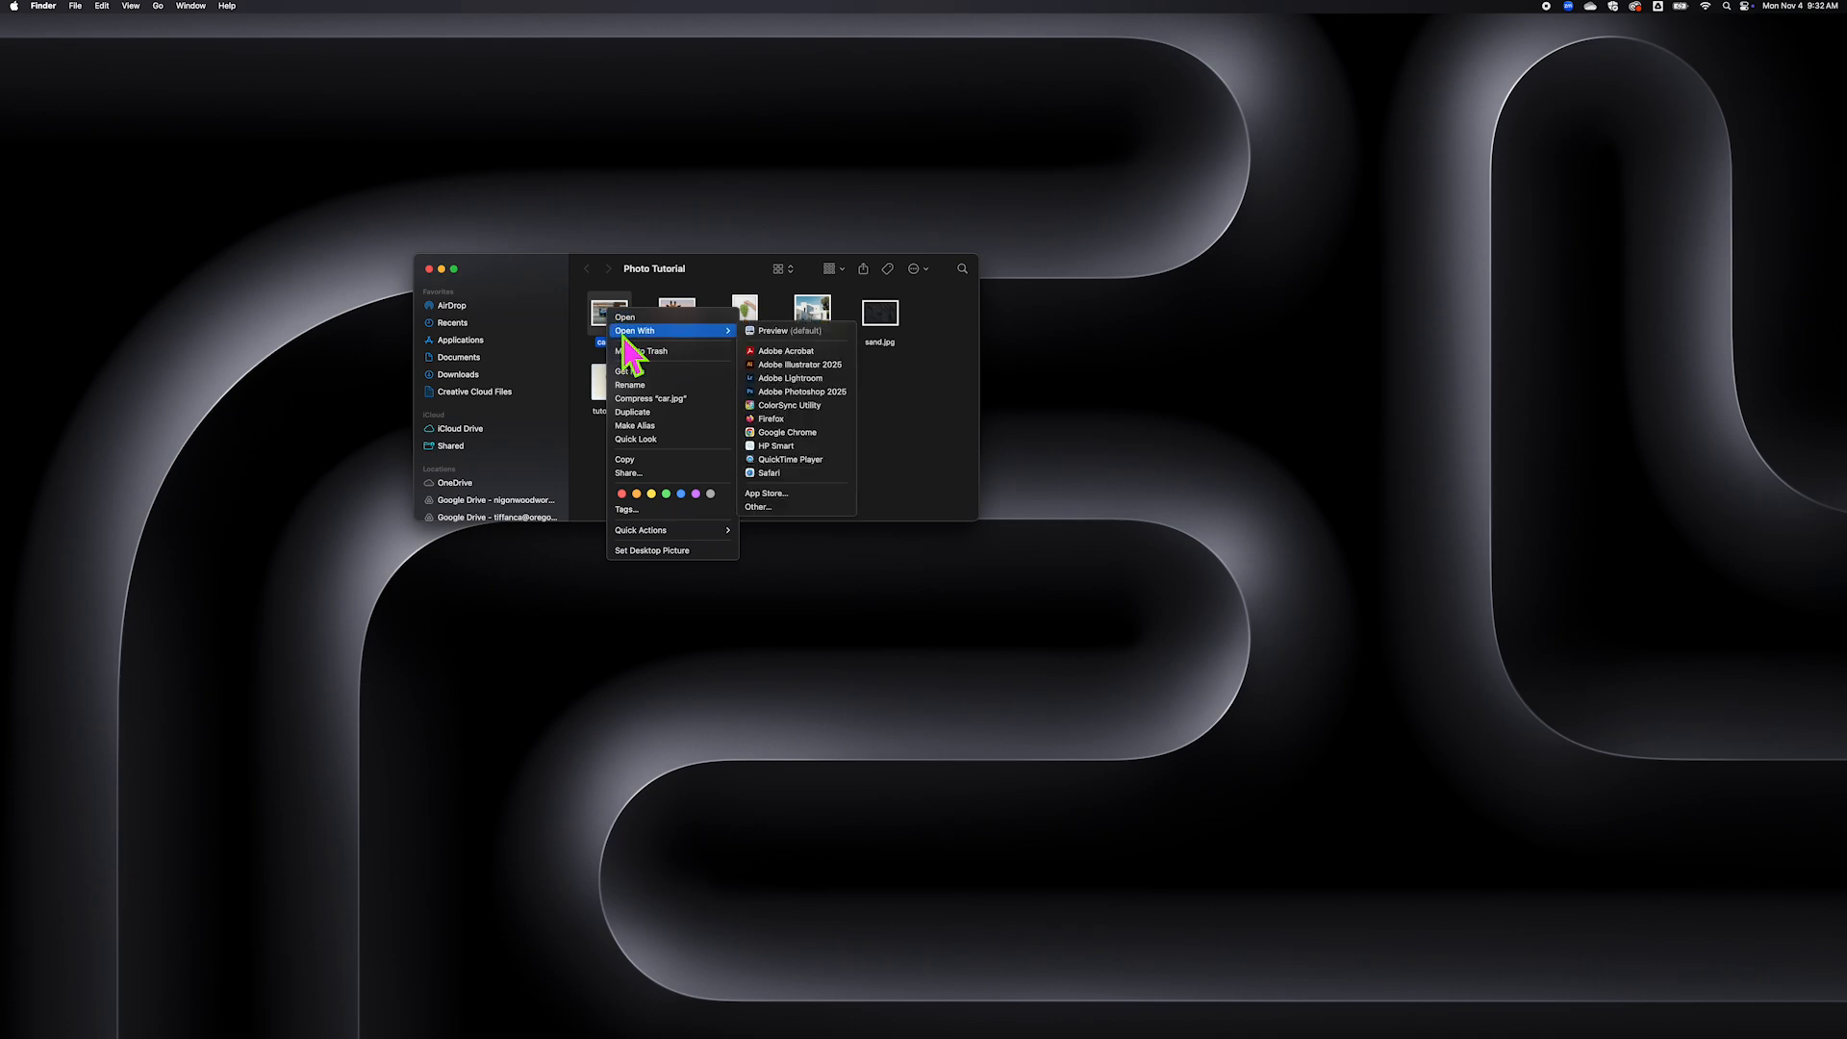
left_click(802, 392)
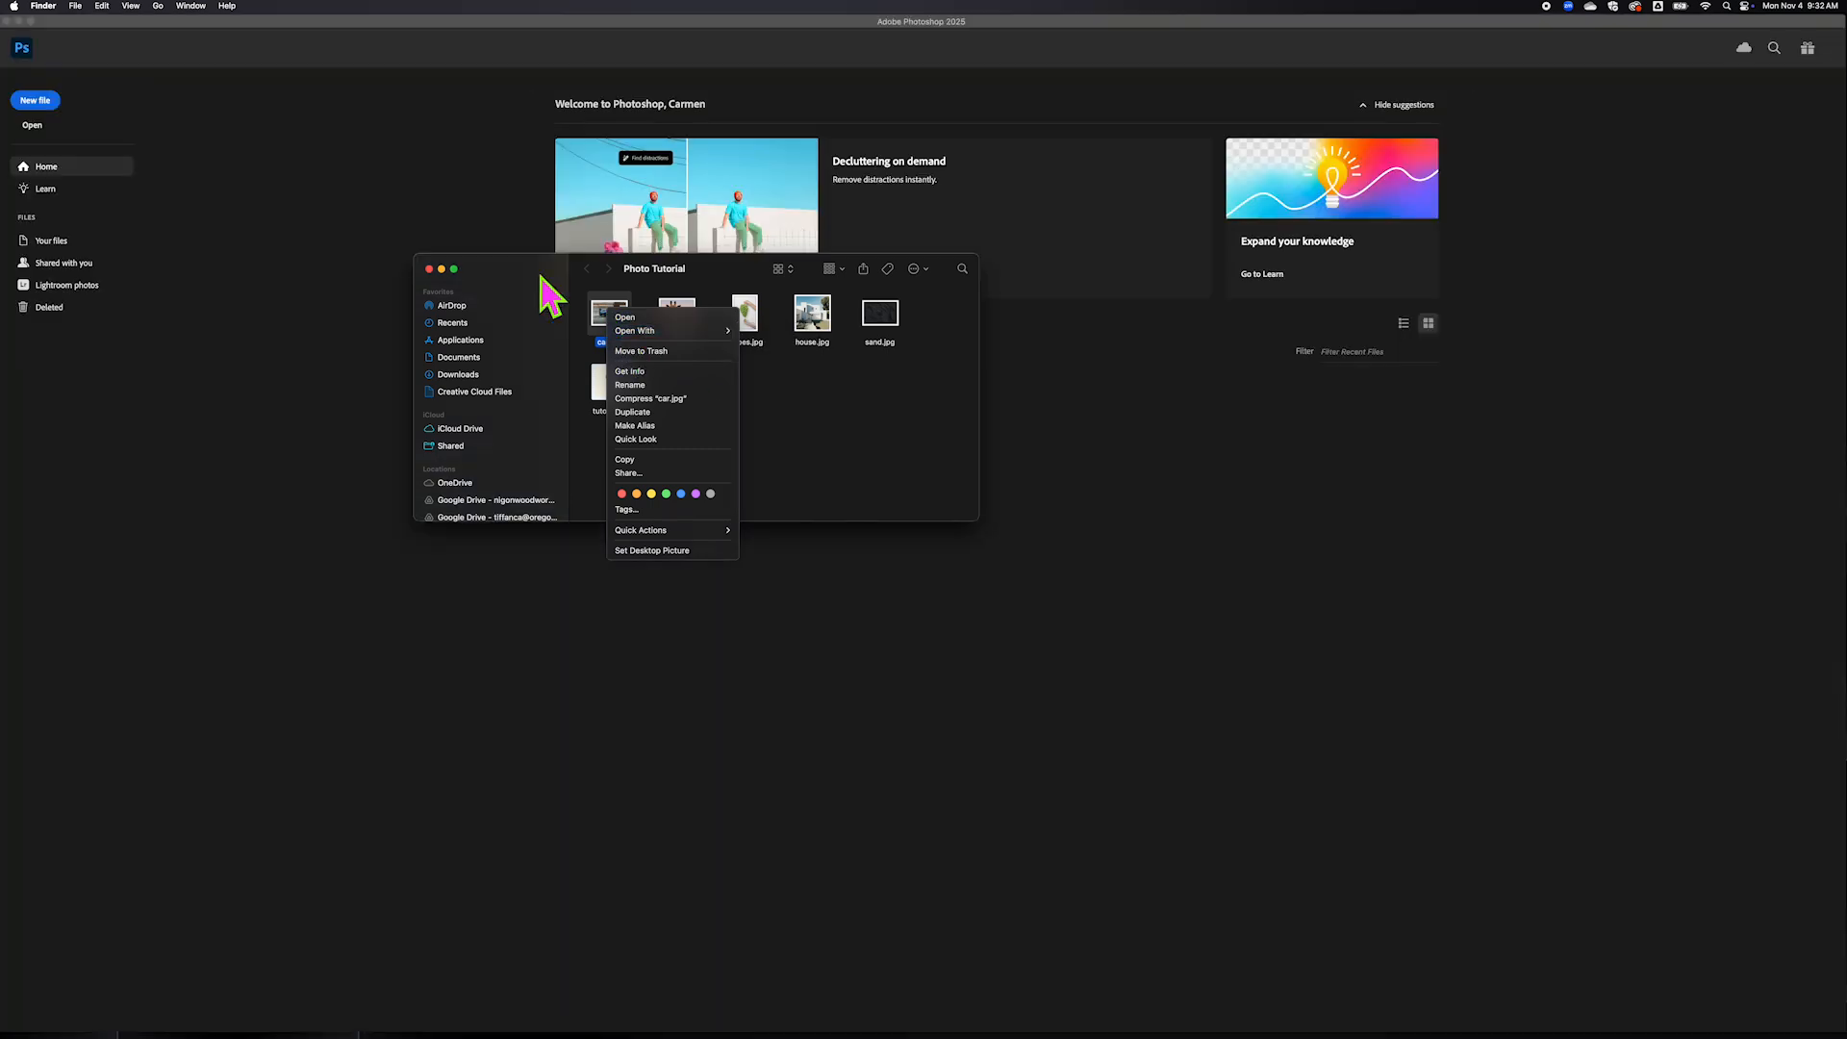
left_click(429, 270)
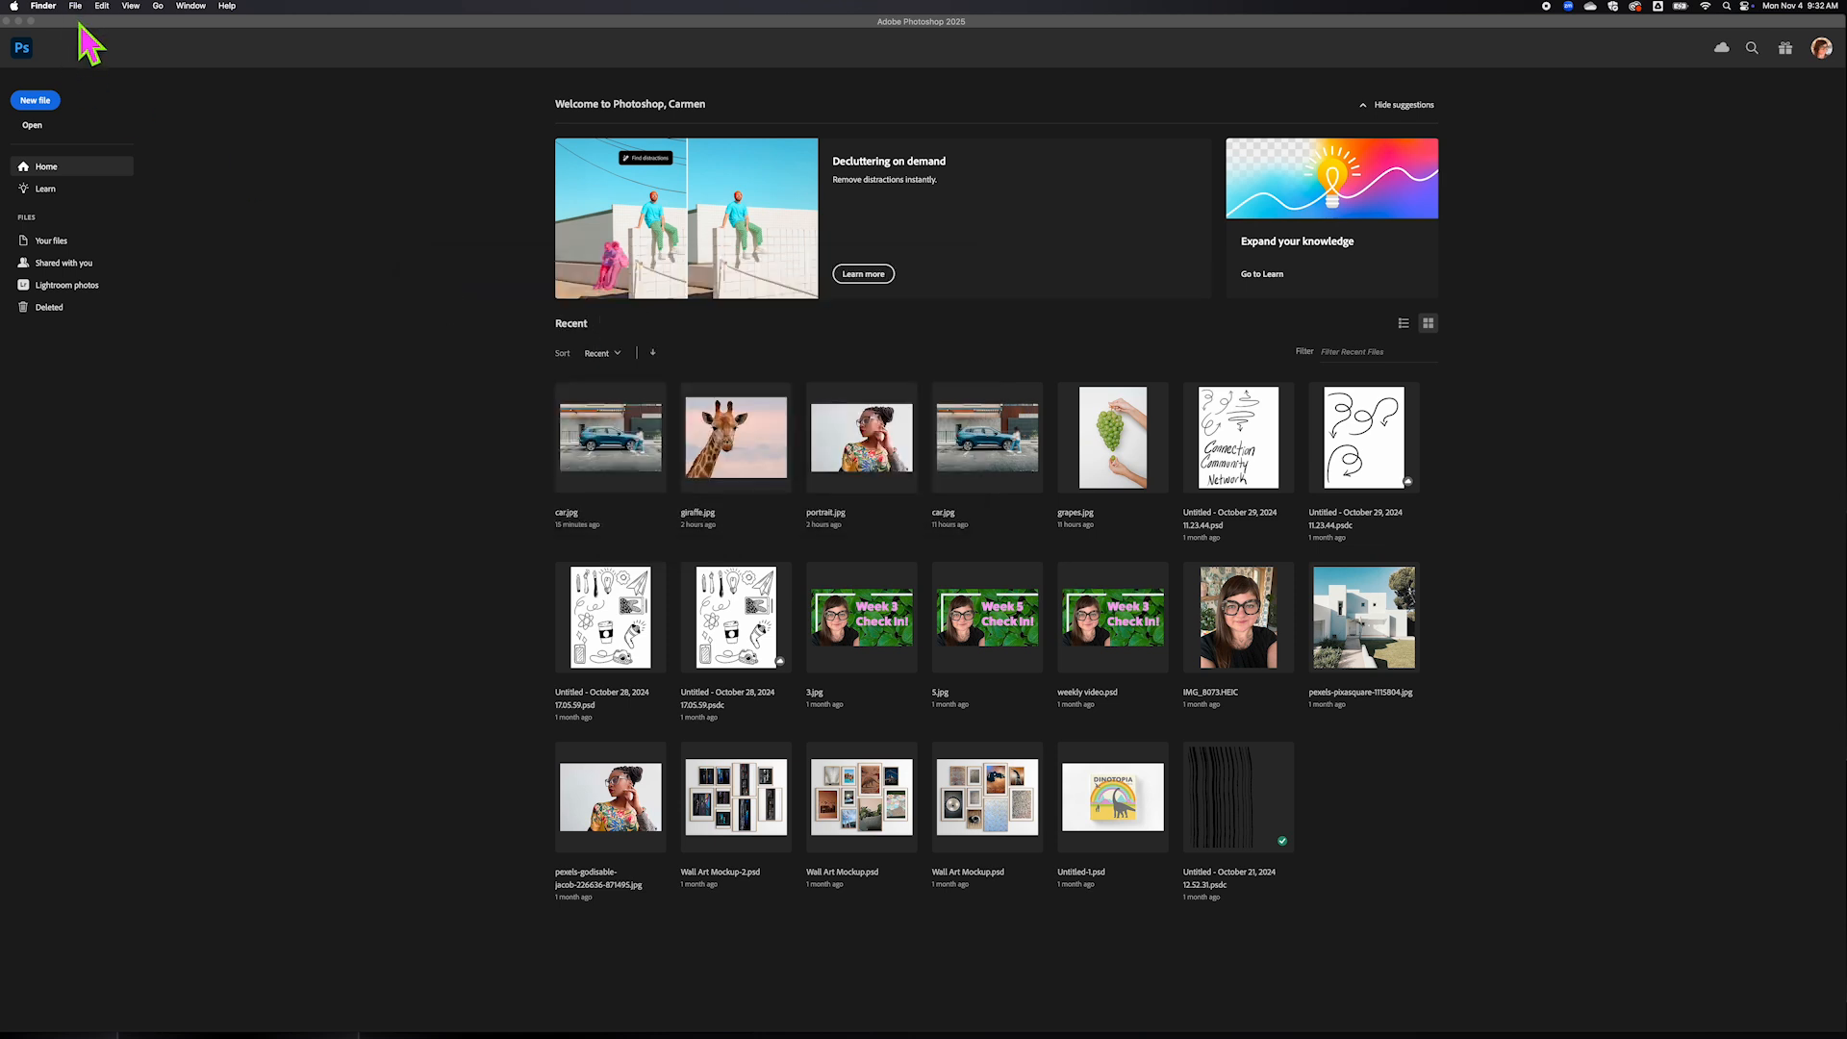
Open car.jpg from the Photo Tutorial folder in Photoshop
left_click(115, 6)
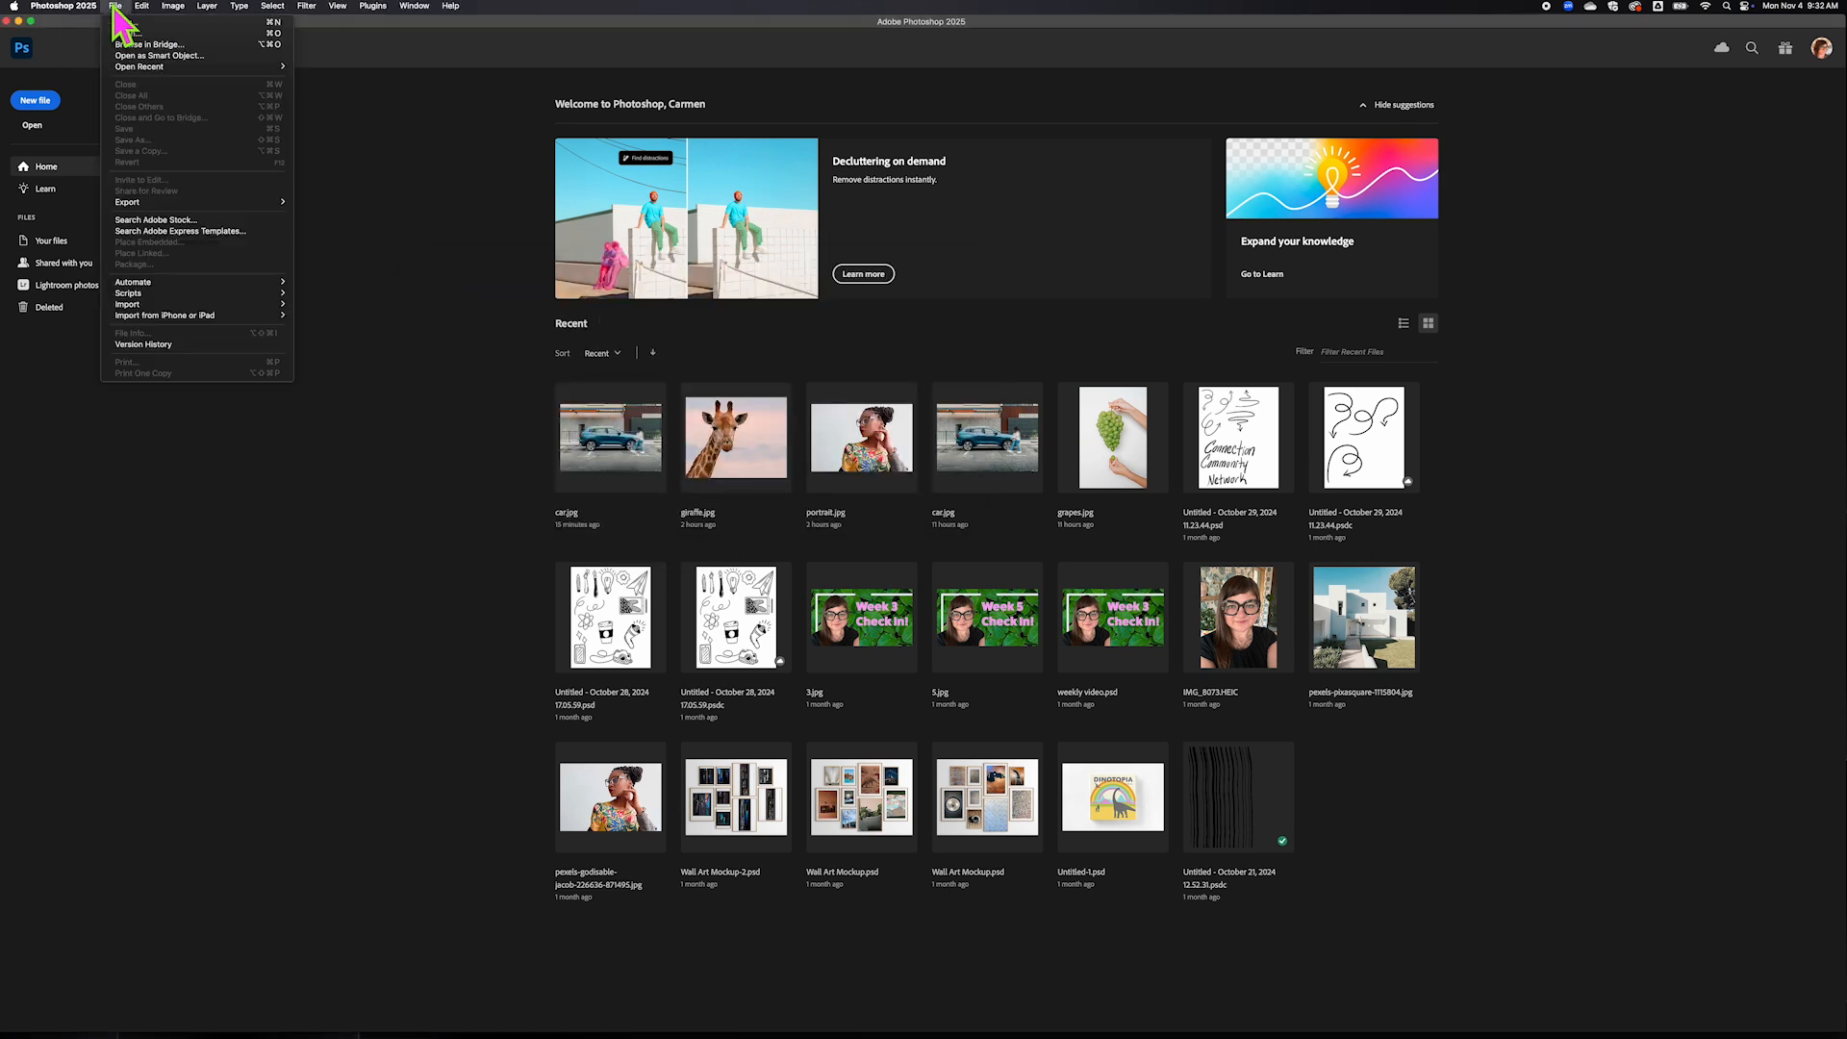
left_click(154, 37)
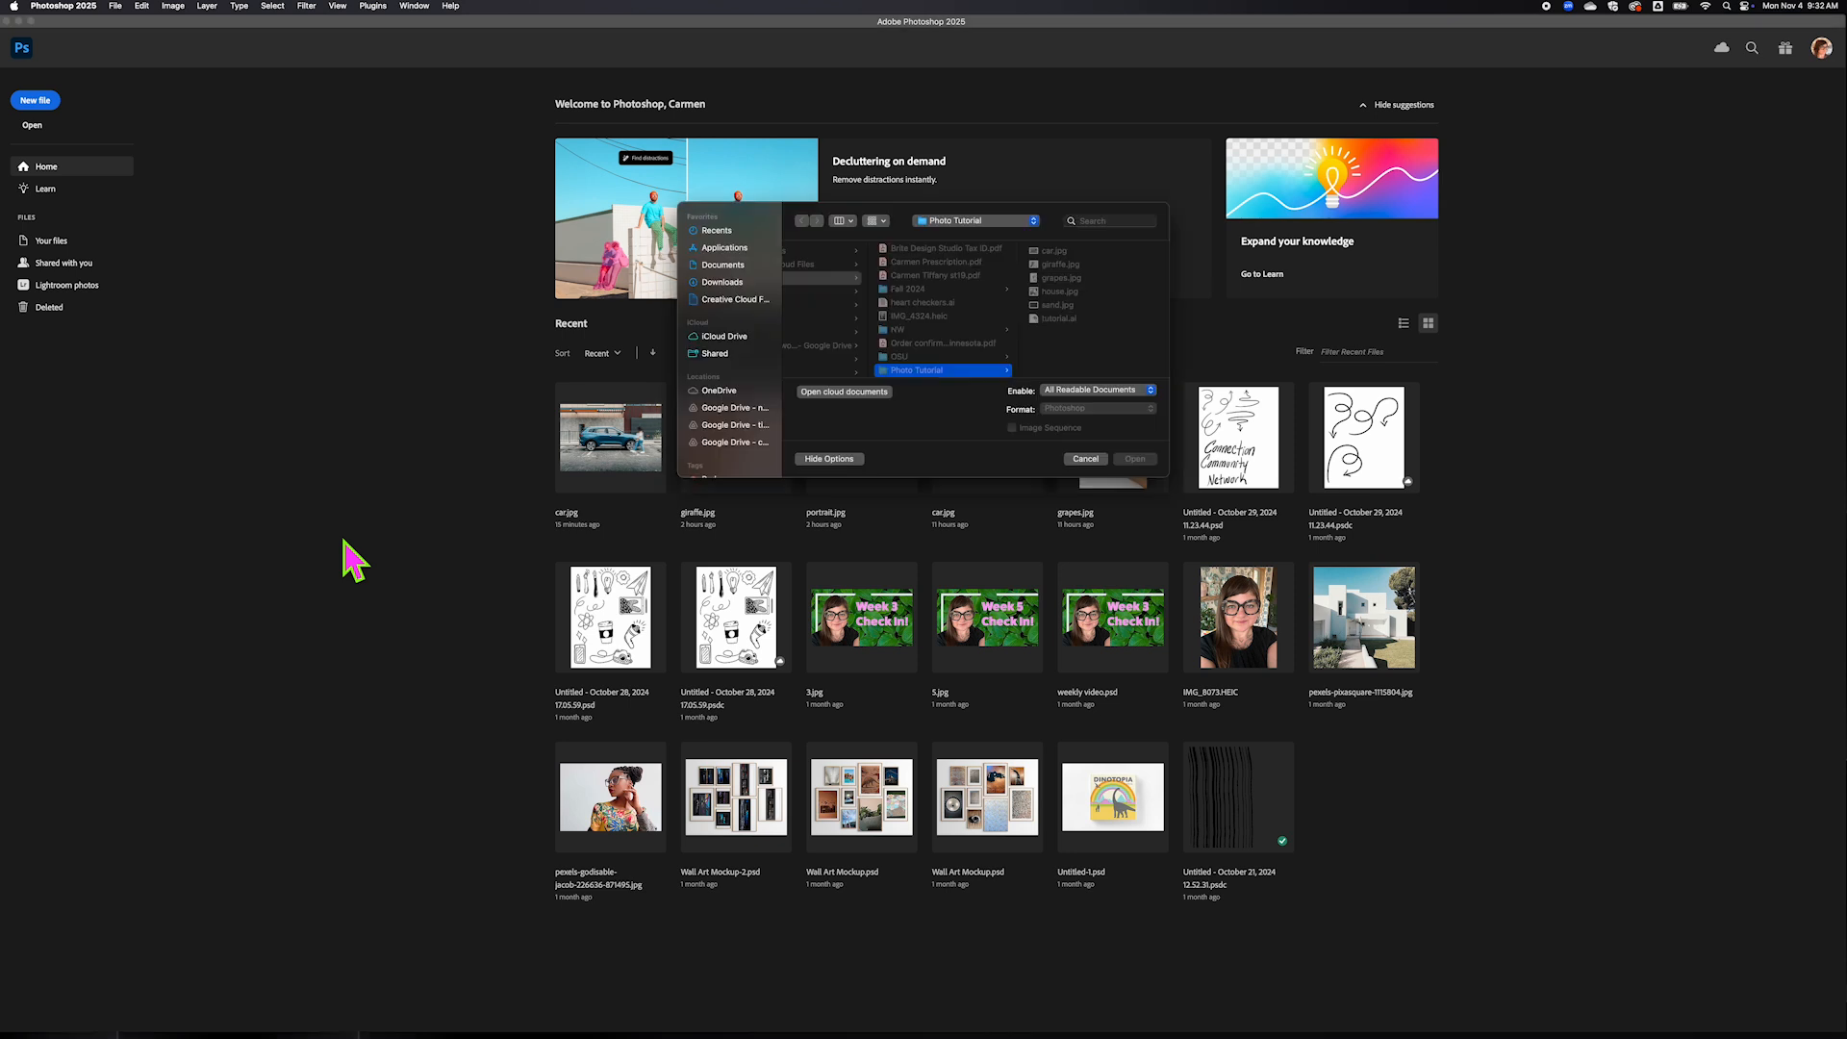
left_click(1054, 251)
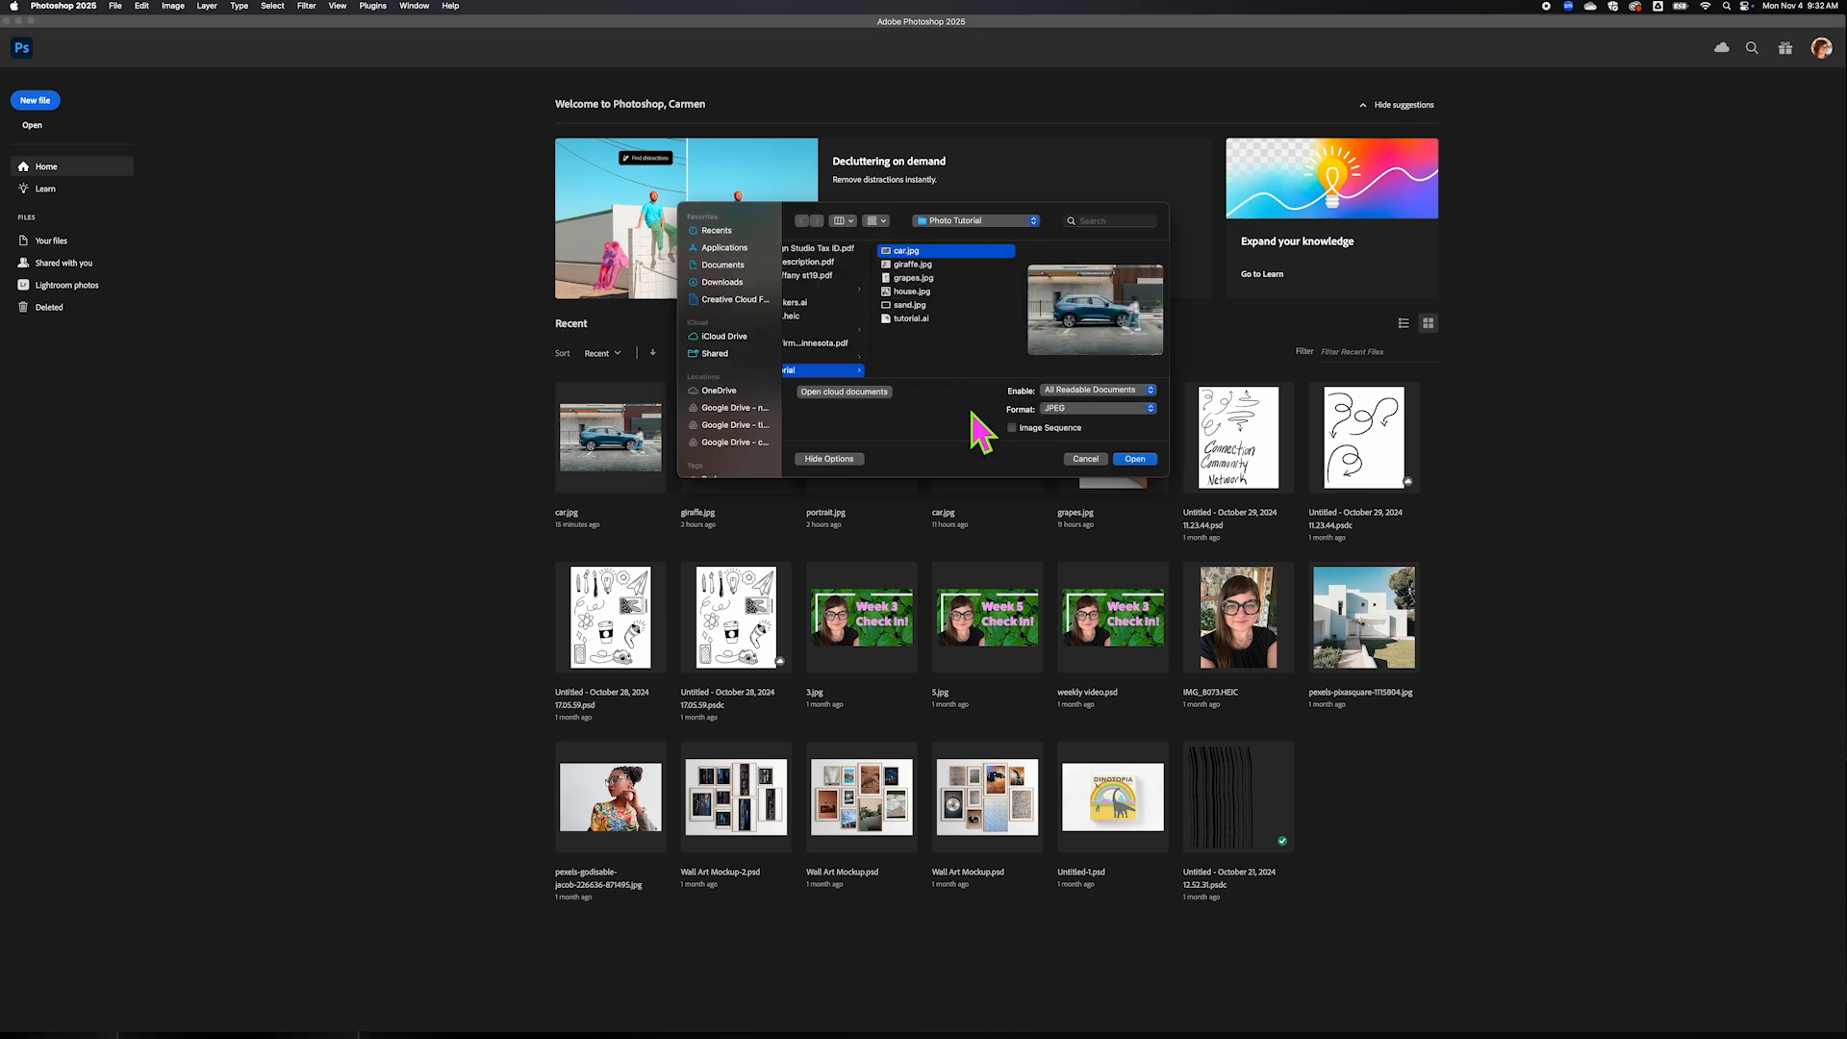
left_click(1152, 462)
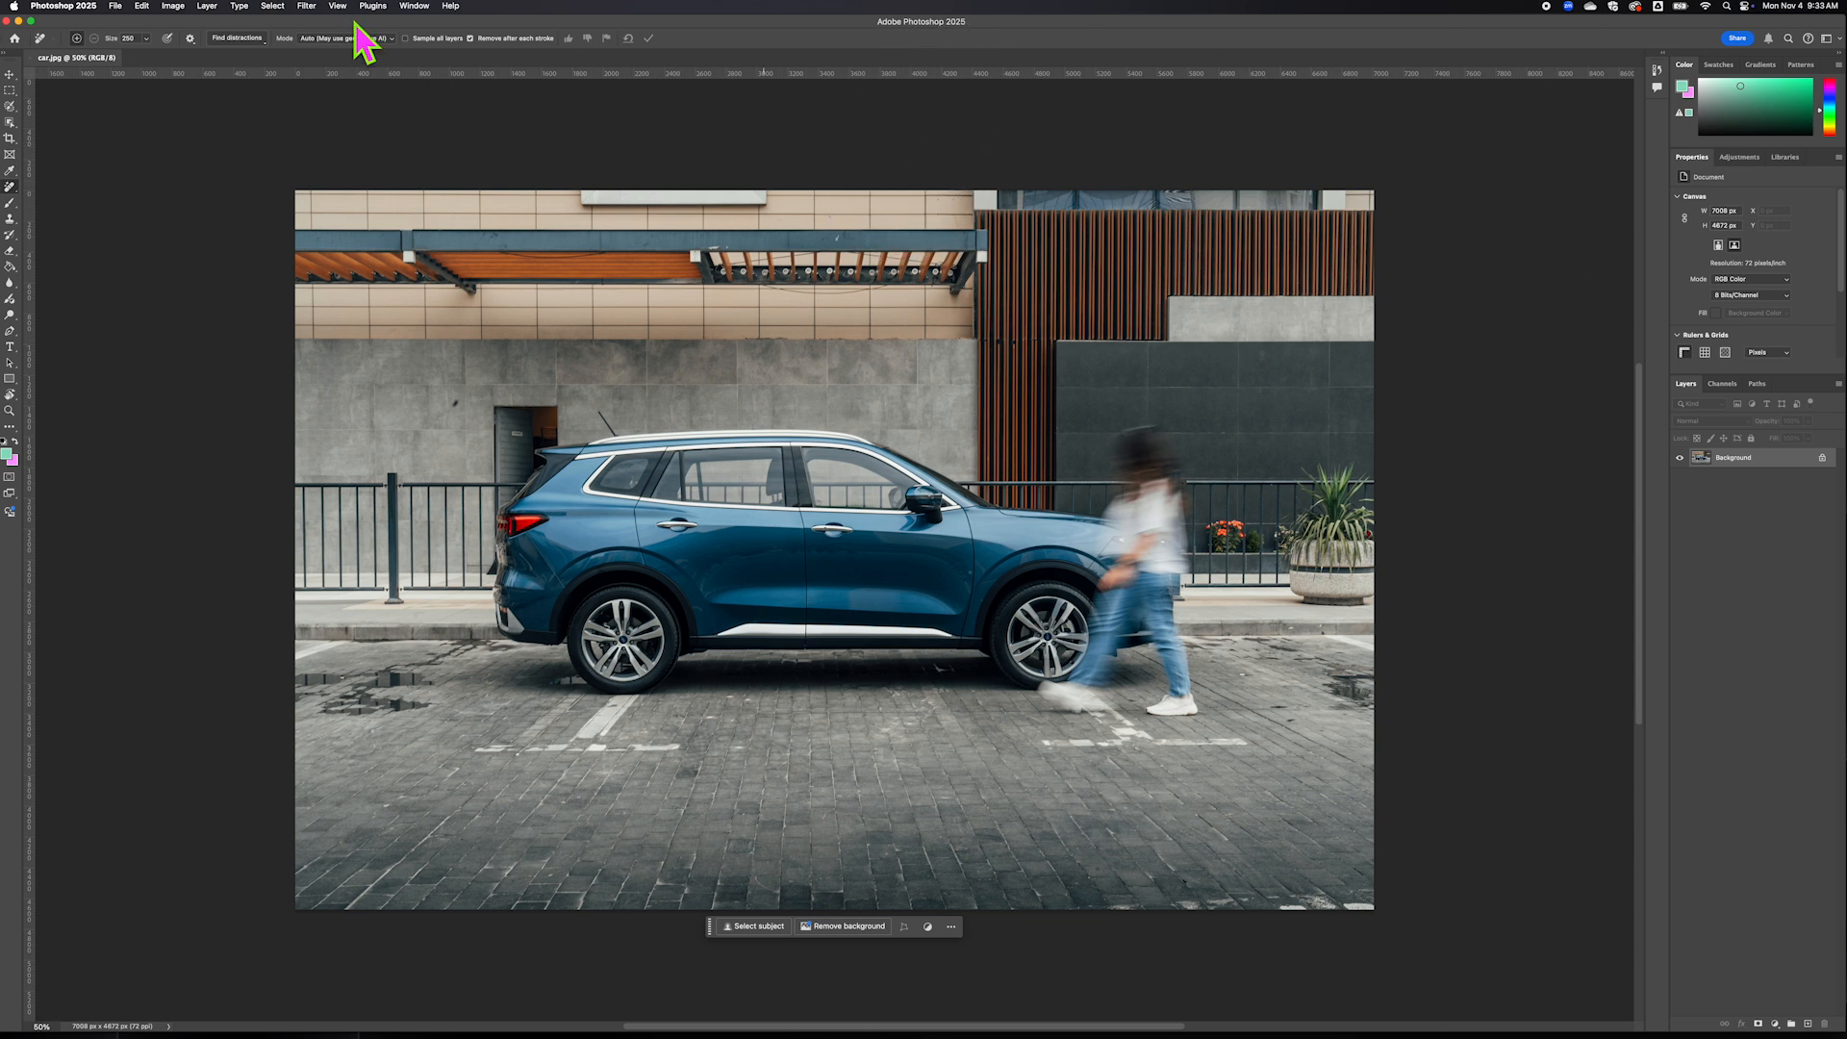
Reset the Essentials workspace and activate the Move tool
left_click(415, 7)
mouse_move(430, 36)
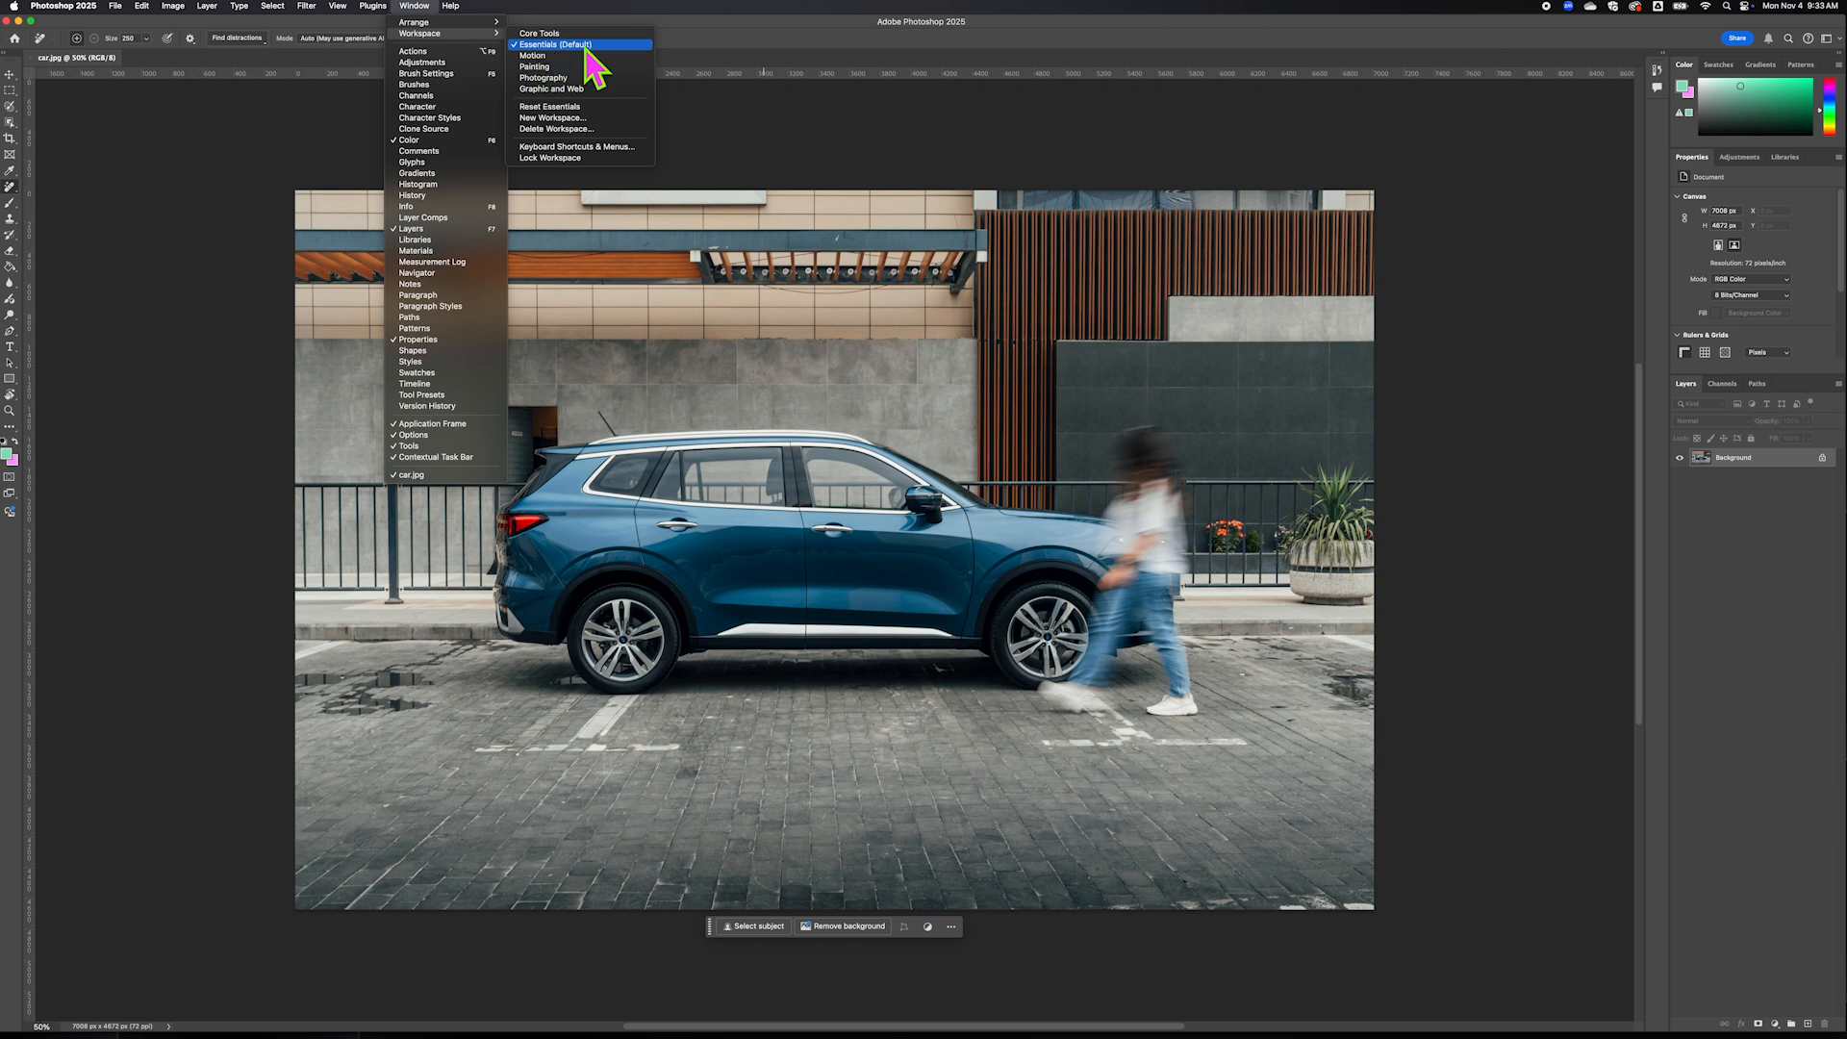
left_click(572, 107)
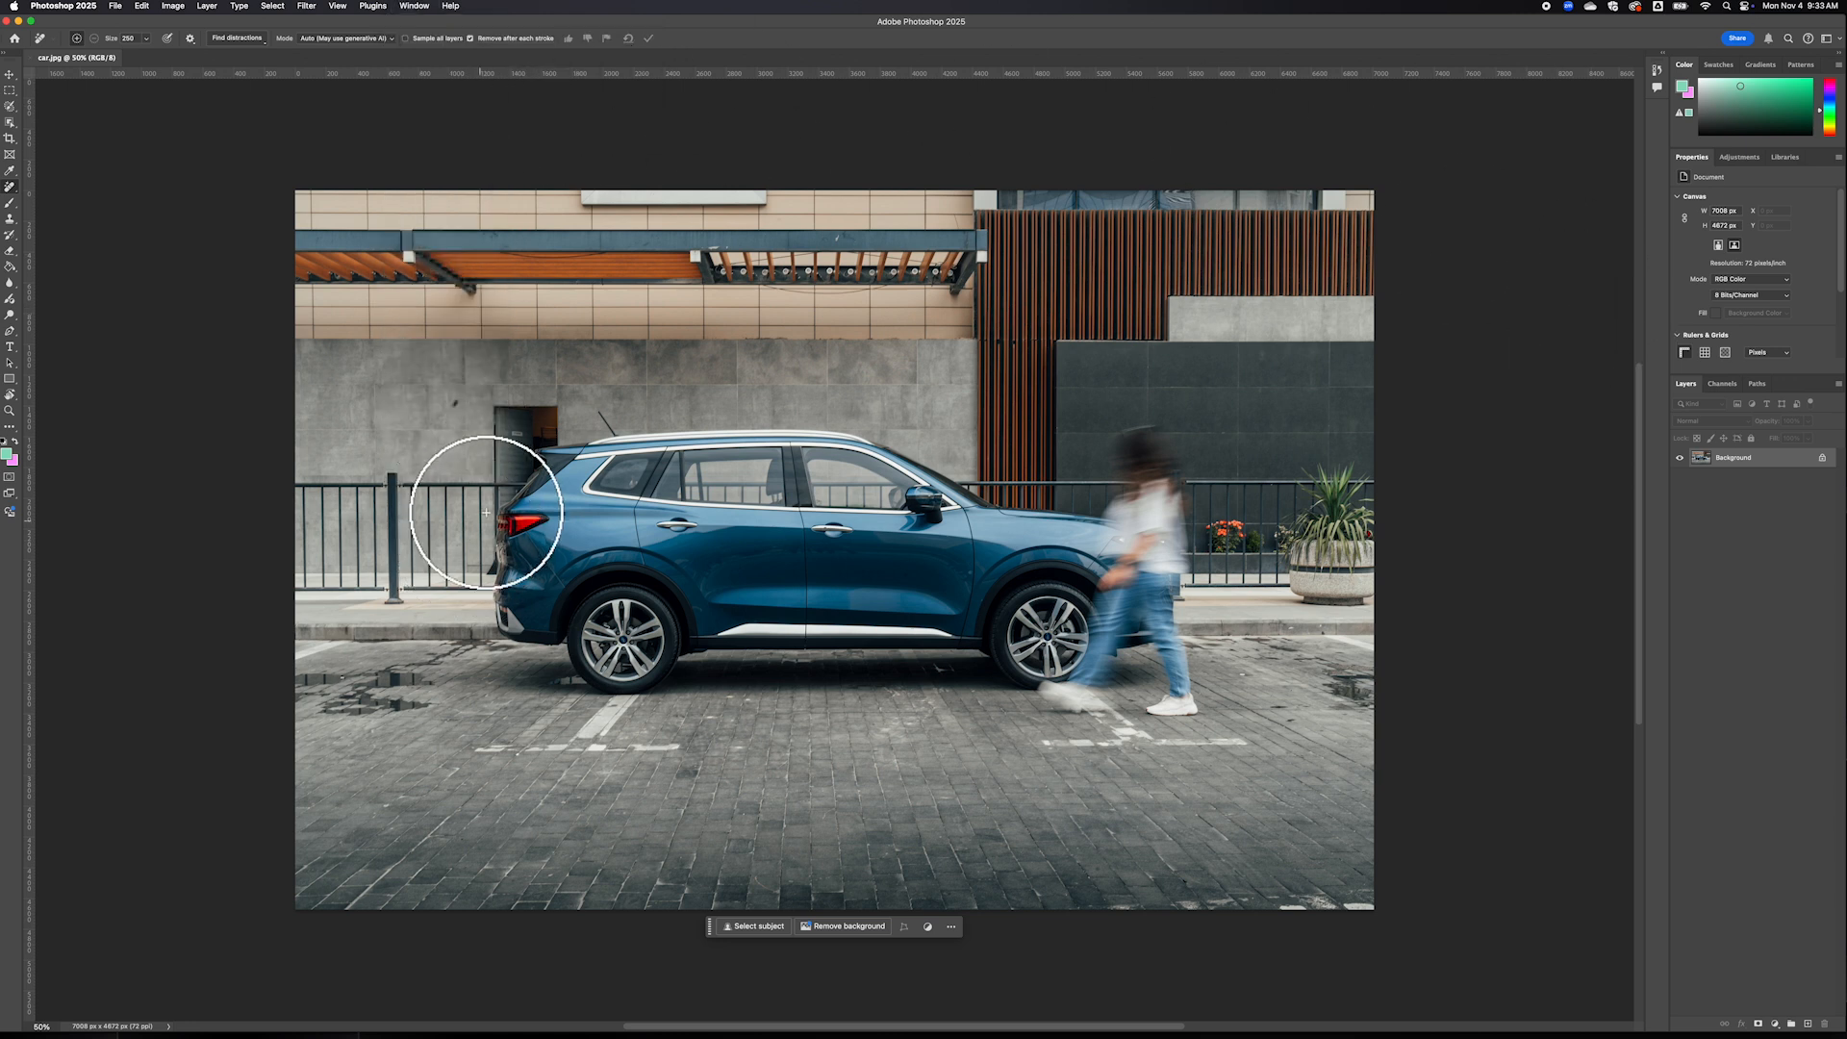
left_click(12, 75)
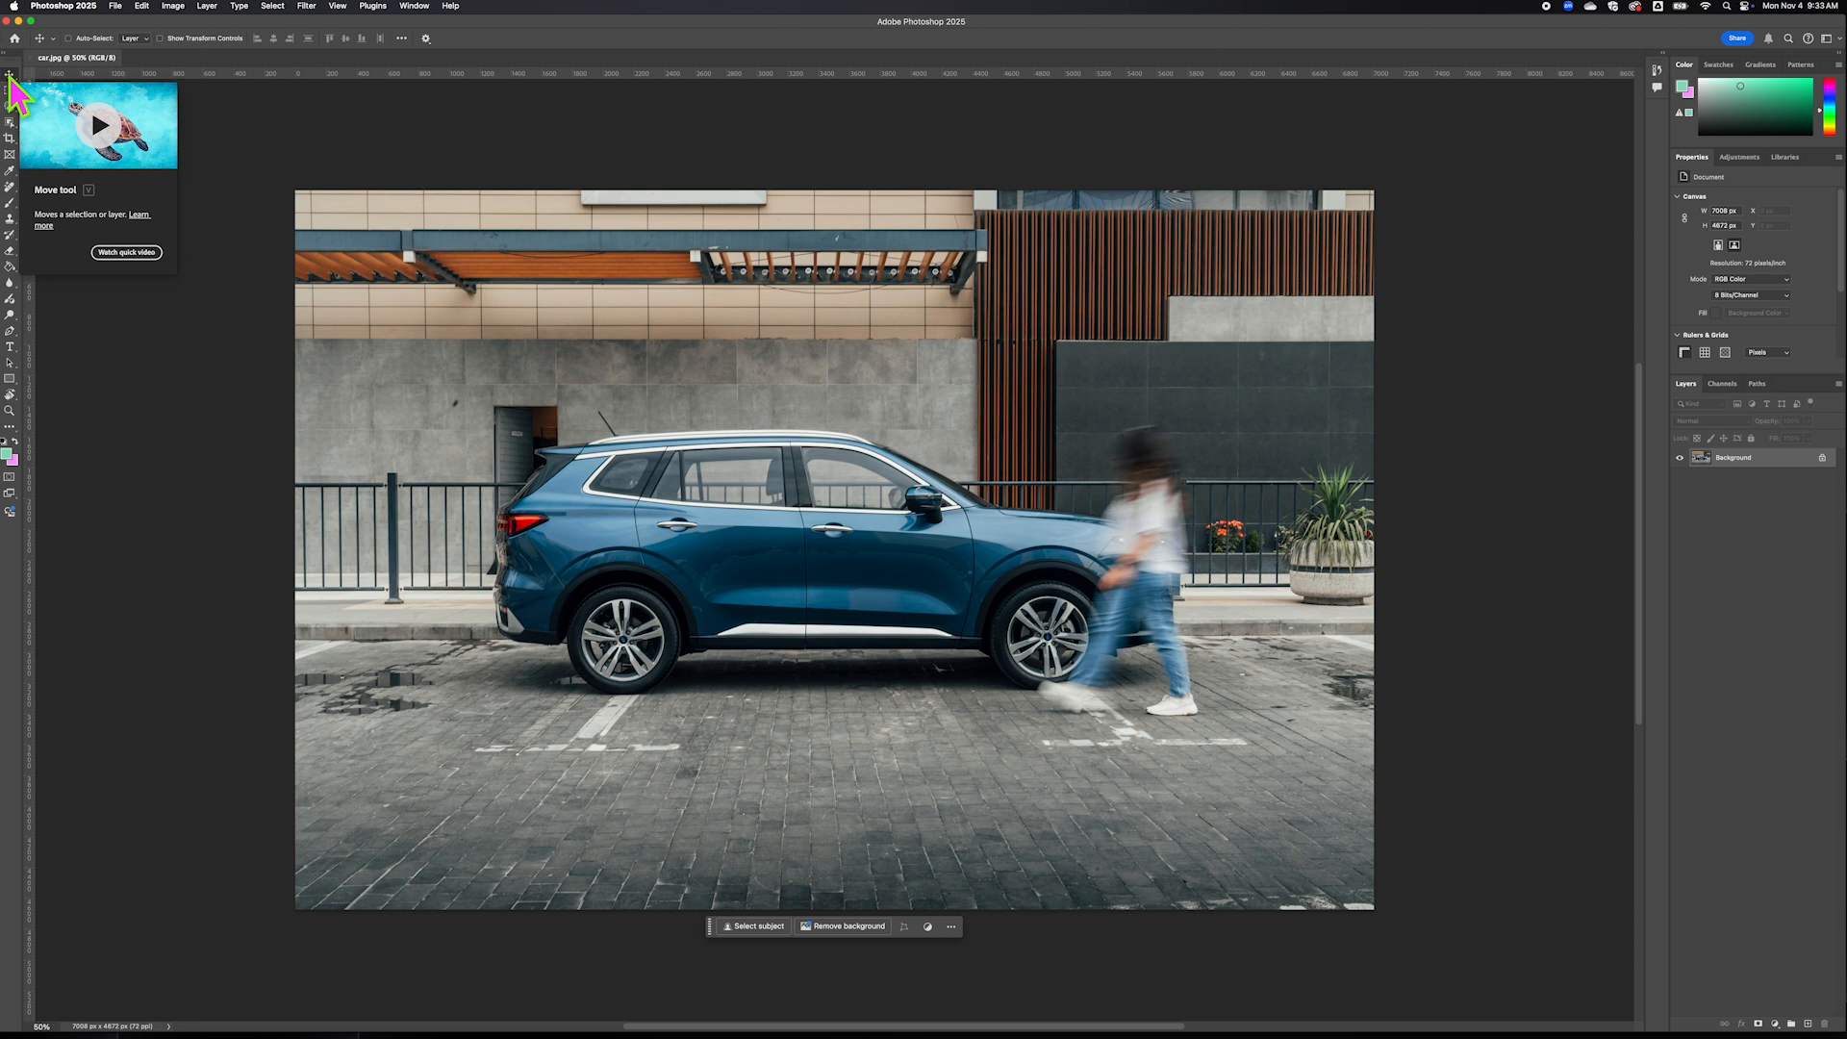
Open the Customize Toolbar dialog to look at the available tools, and close it
left_click(10, 426)
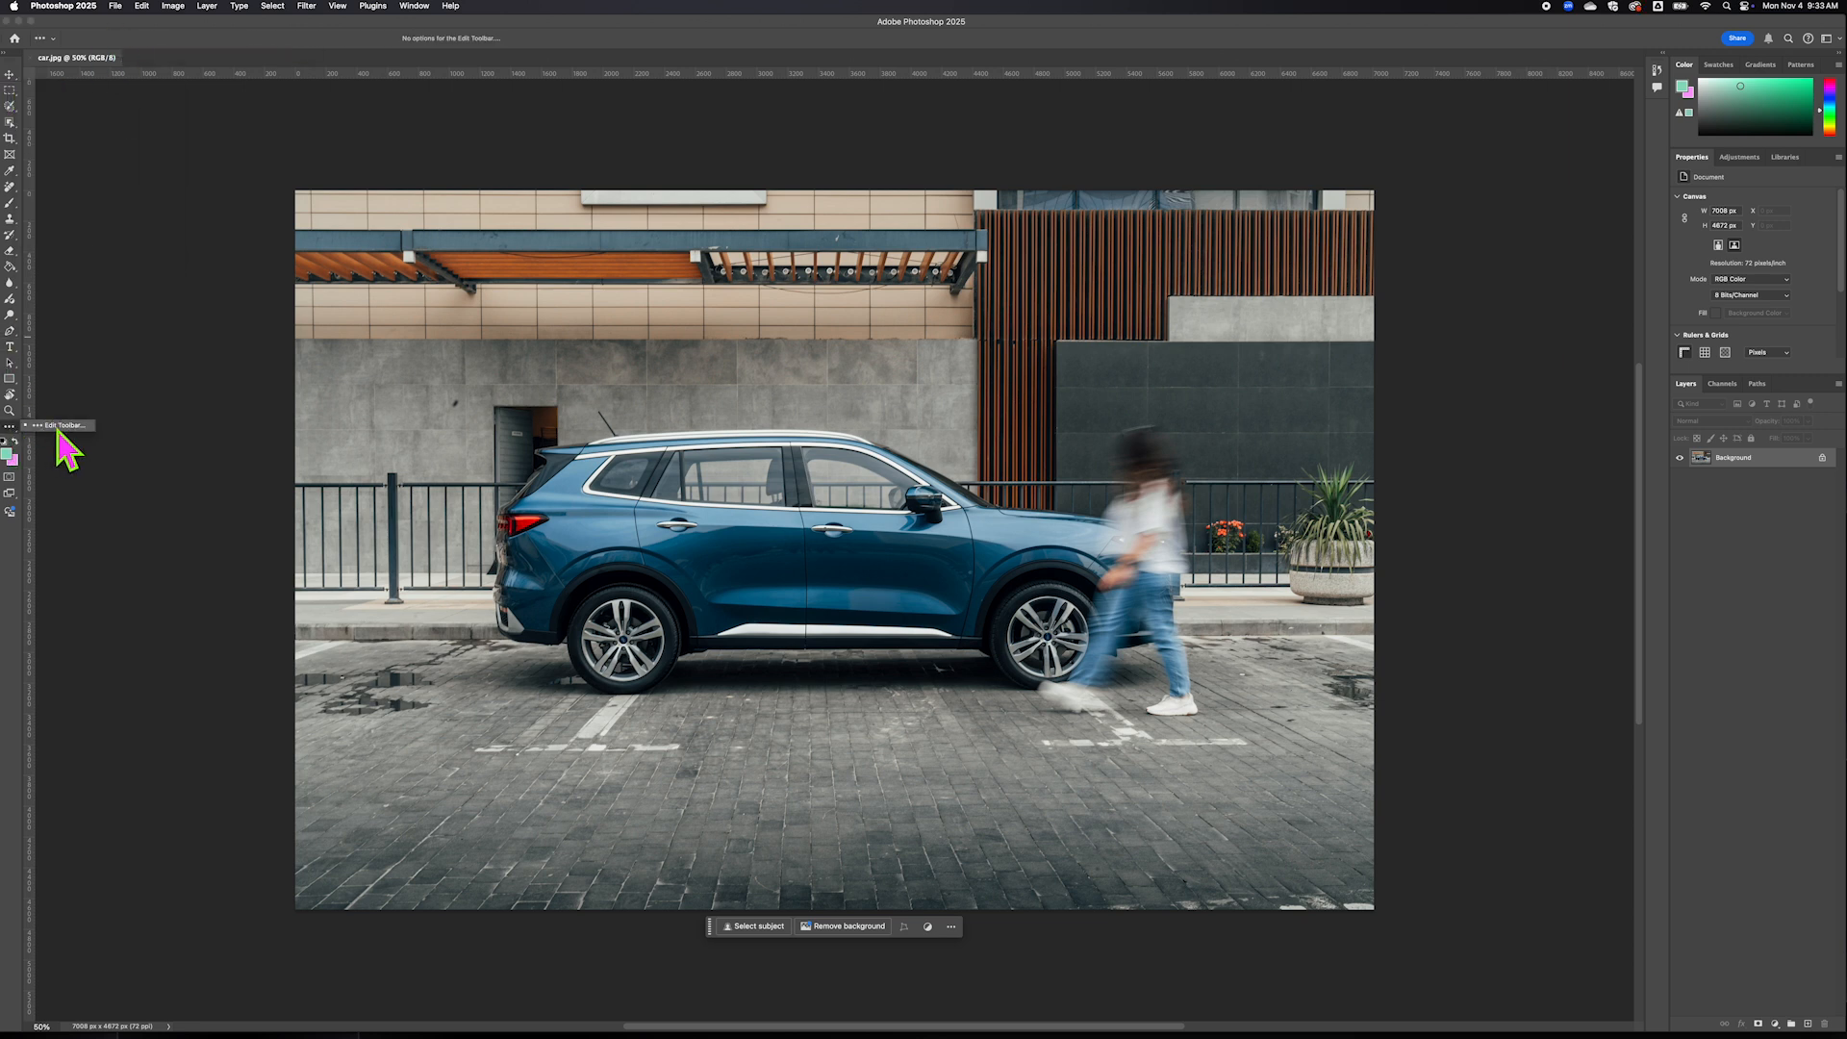
left_click(58, 428)
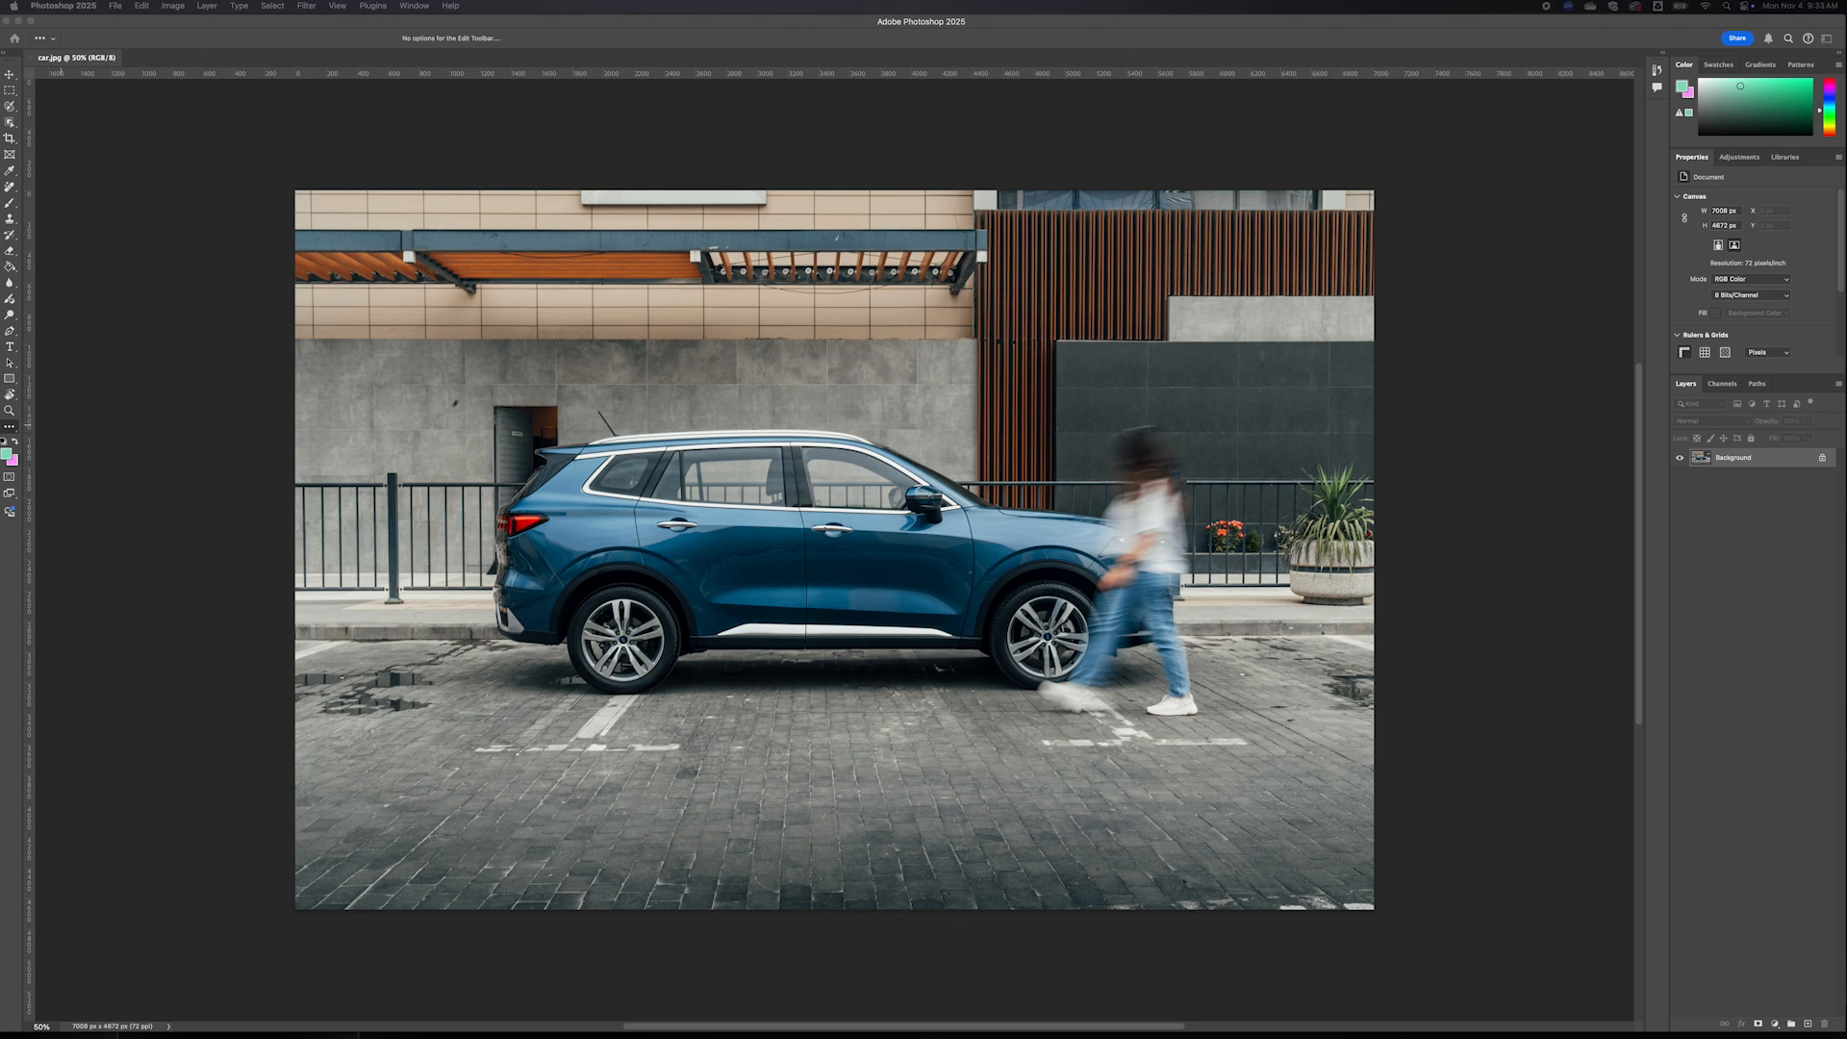
left_click_drag(1489, 380, 528, 289)
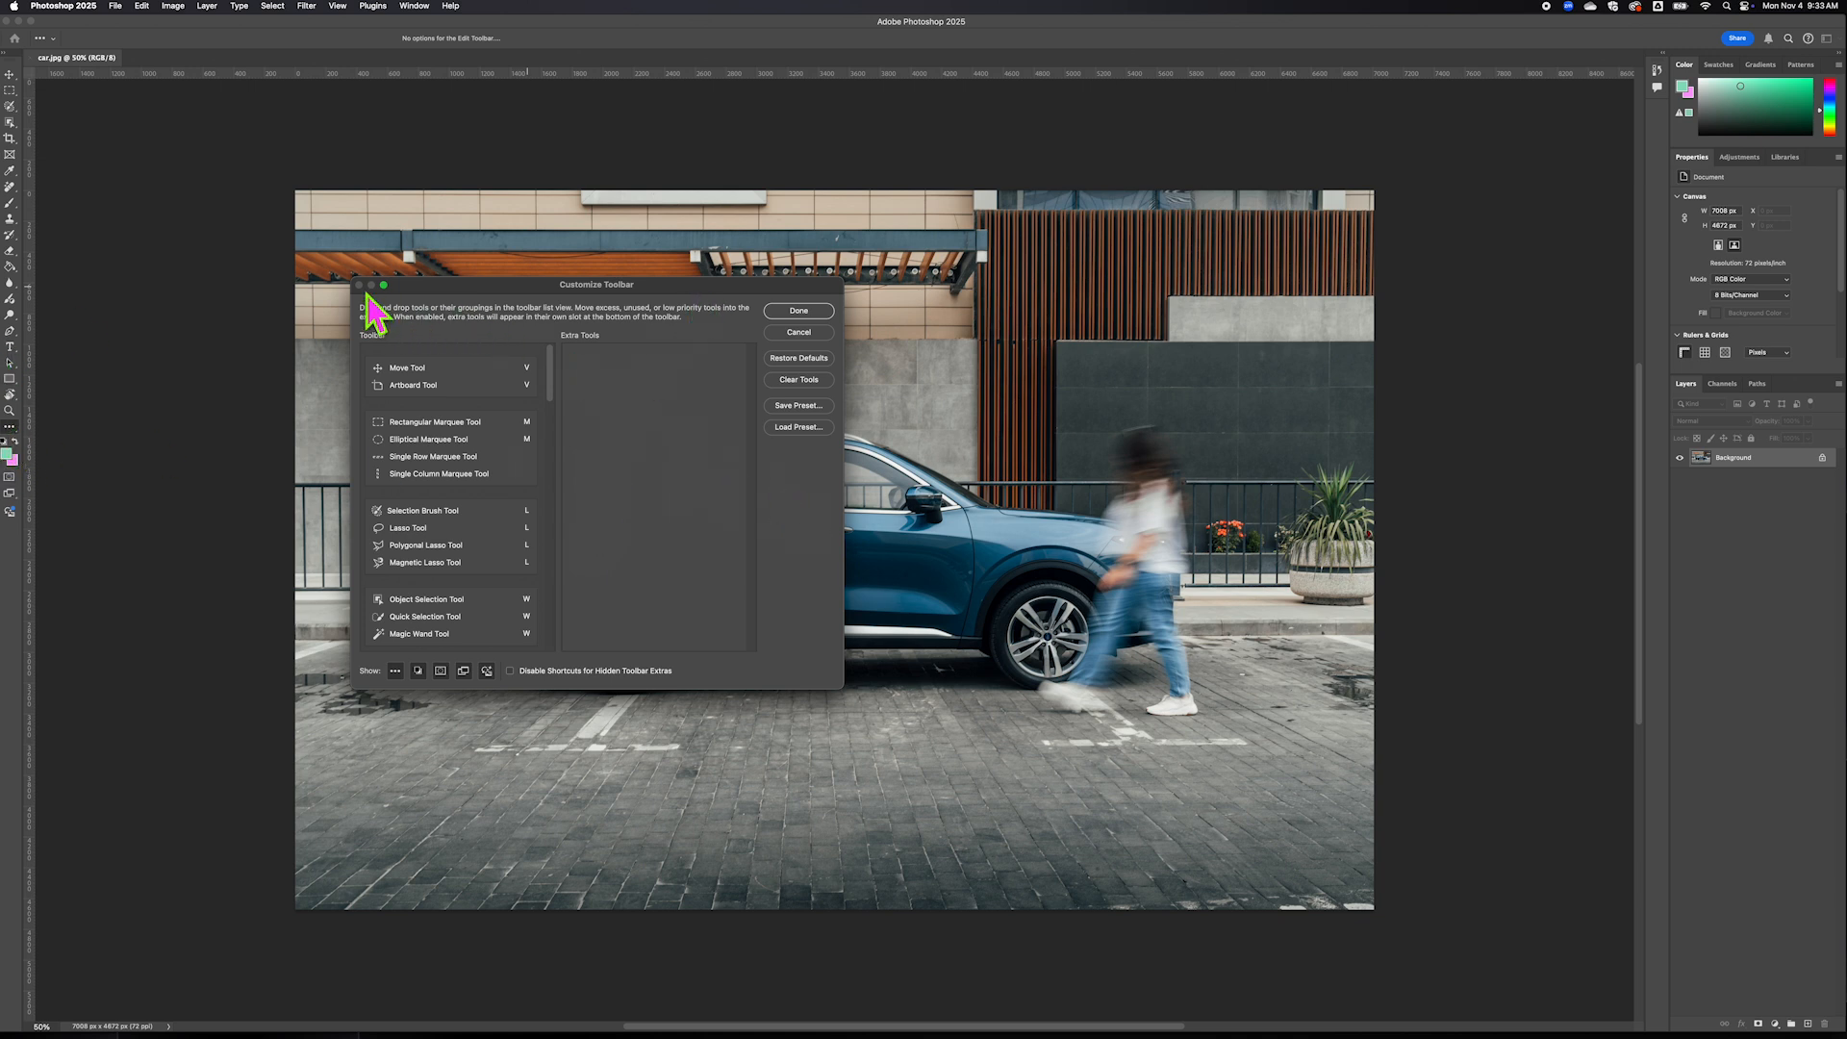
left_click(813, 311)
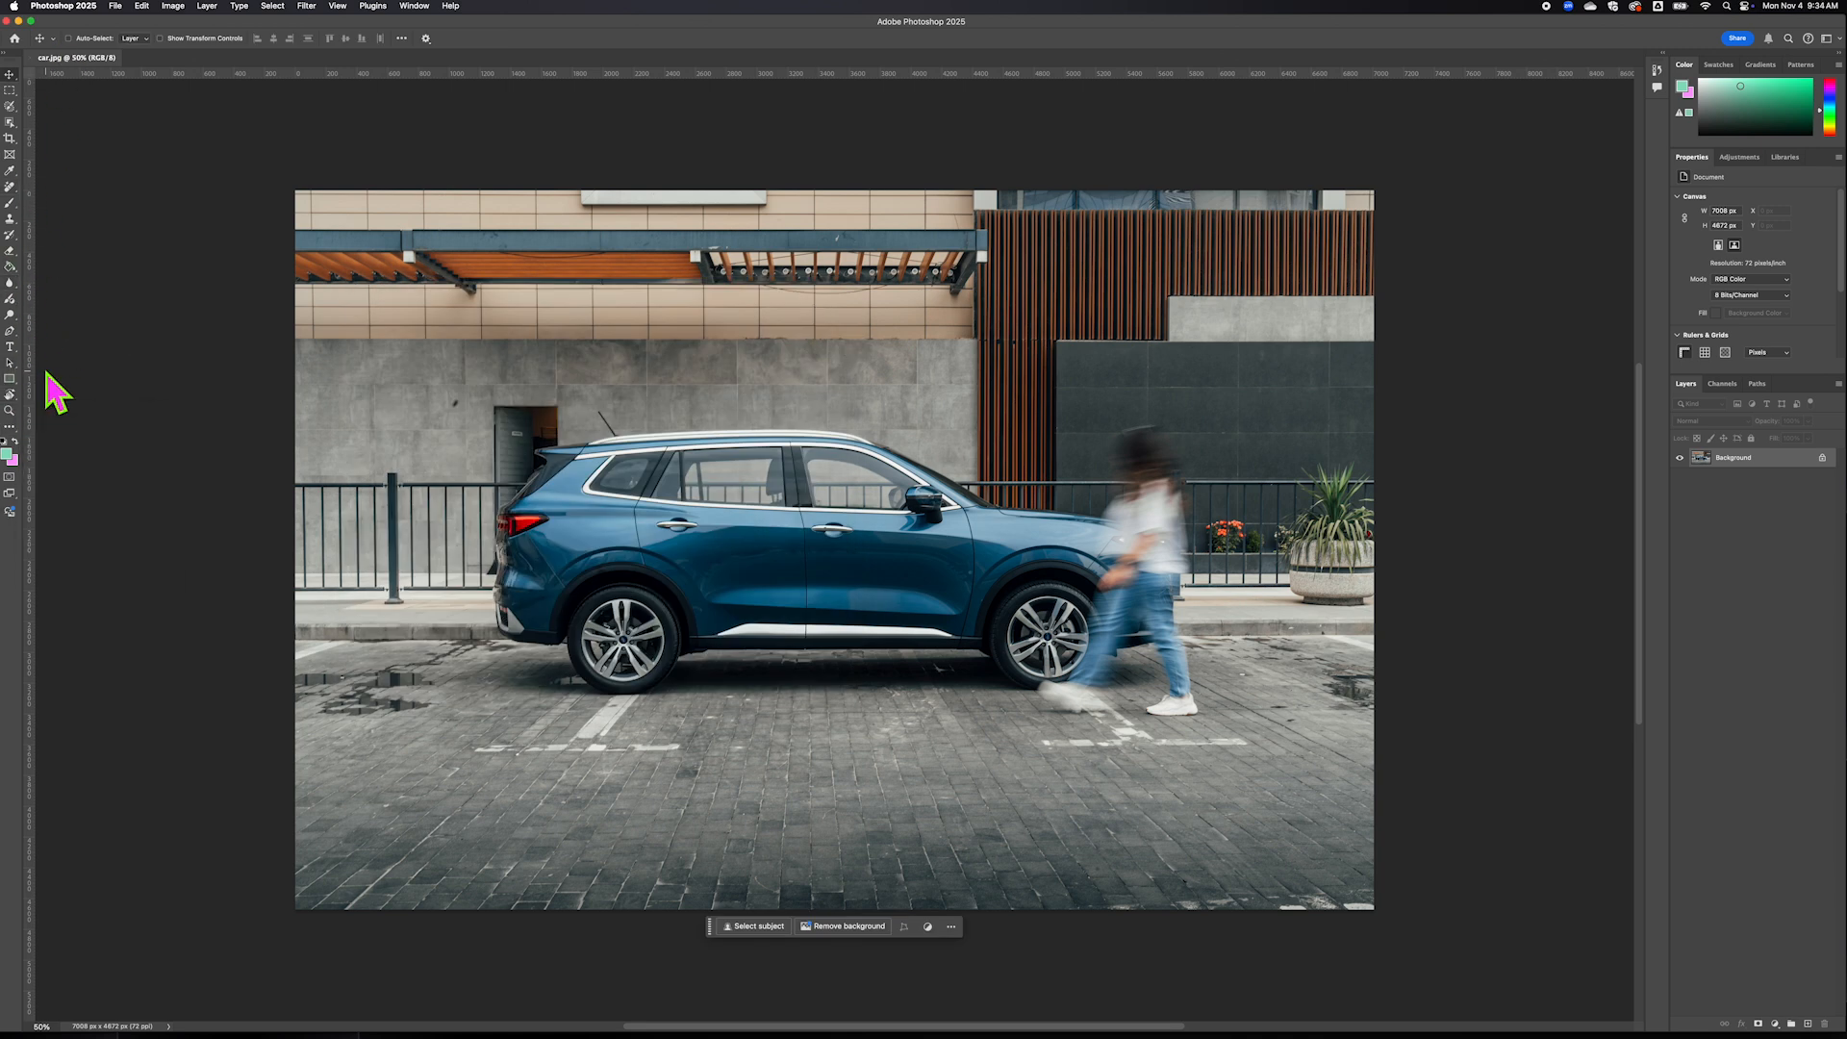
Pan the view of the car photo vertically and horizontally
scroll(1096, 313, "down", 2)
scroll(1096, 313, "up", 3)
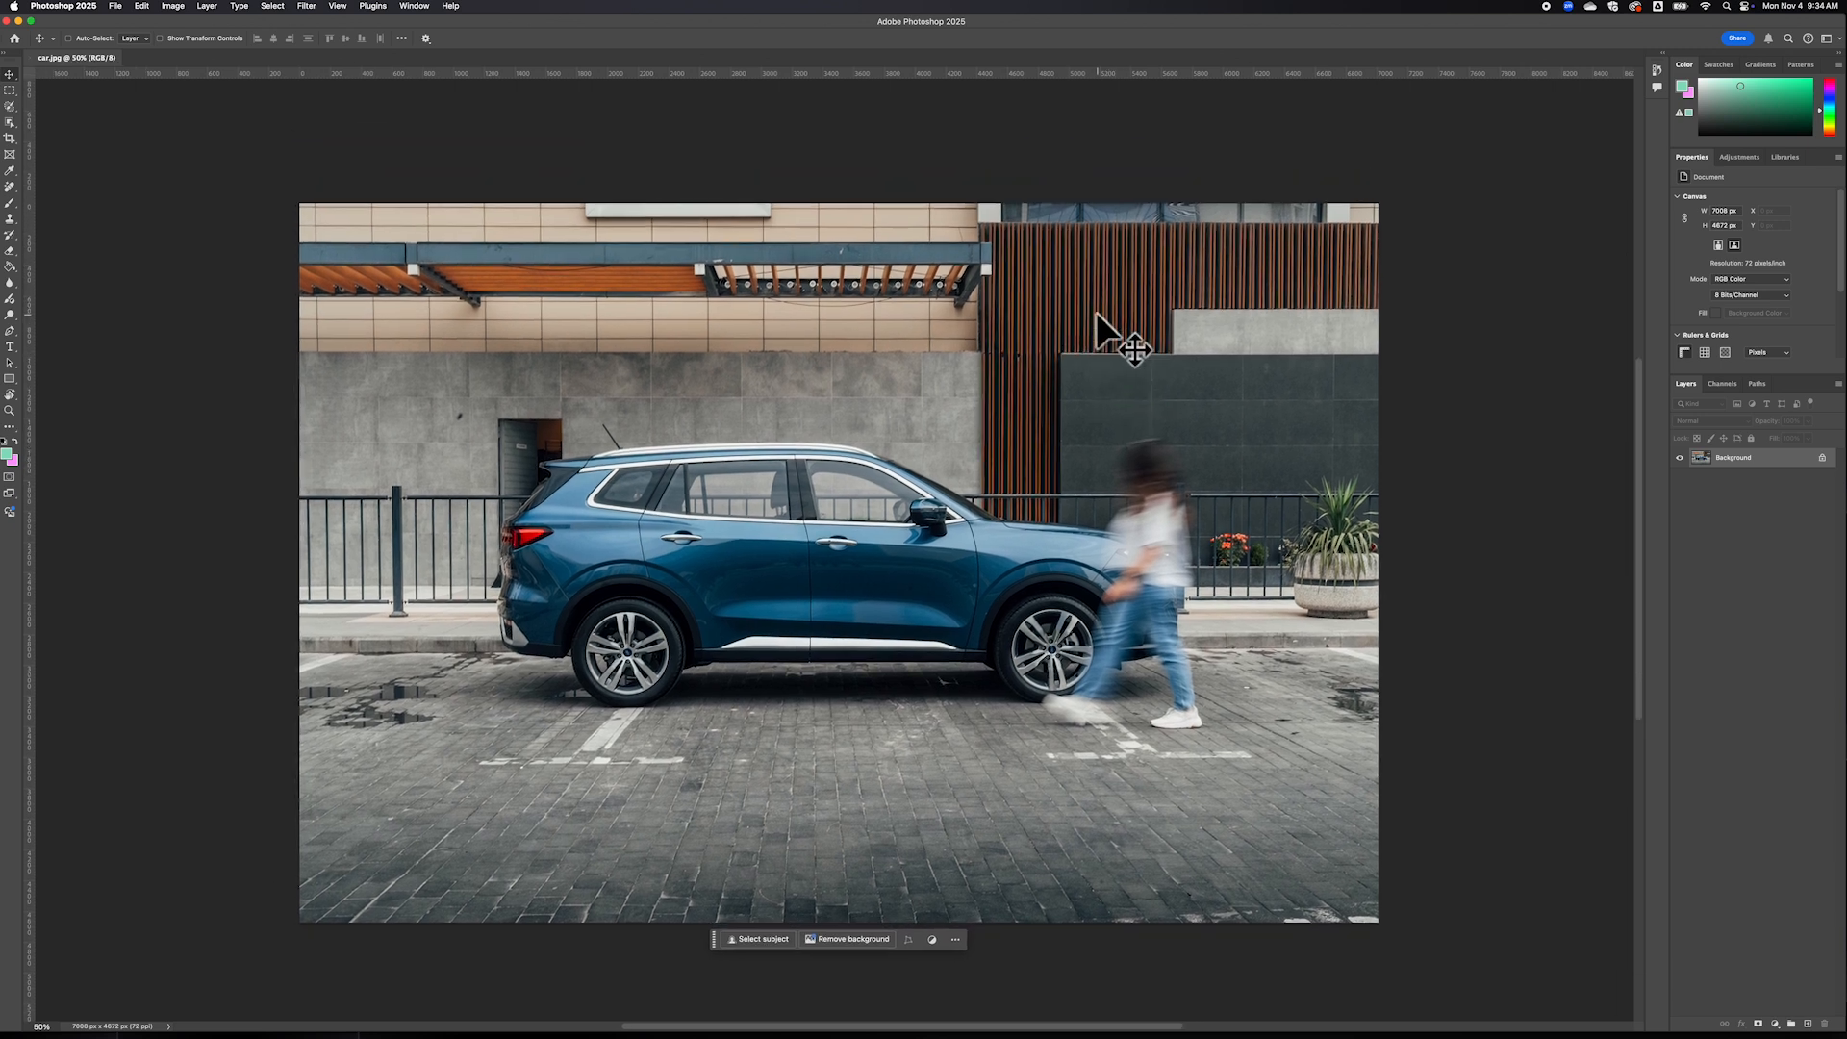
scroll(1094, 311, "down", 1)
scroll(1095, 312, "right", 2)
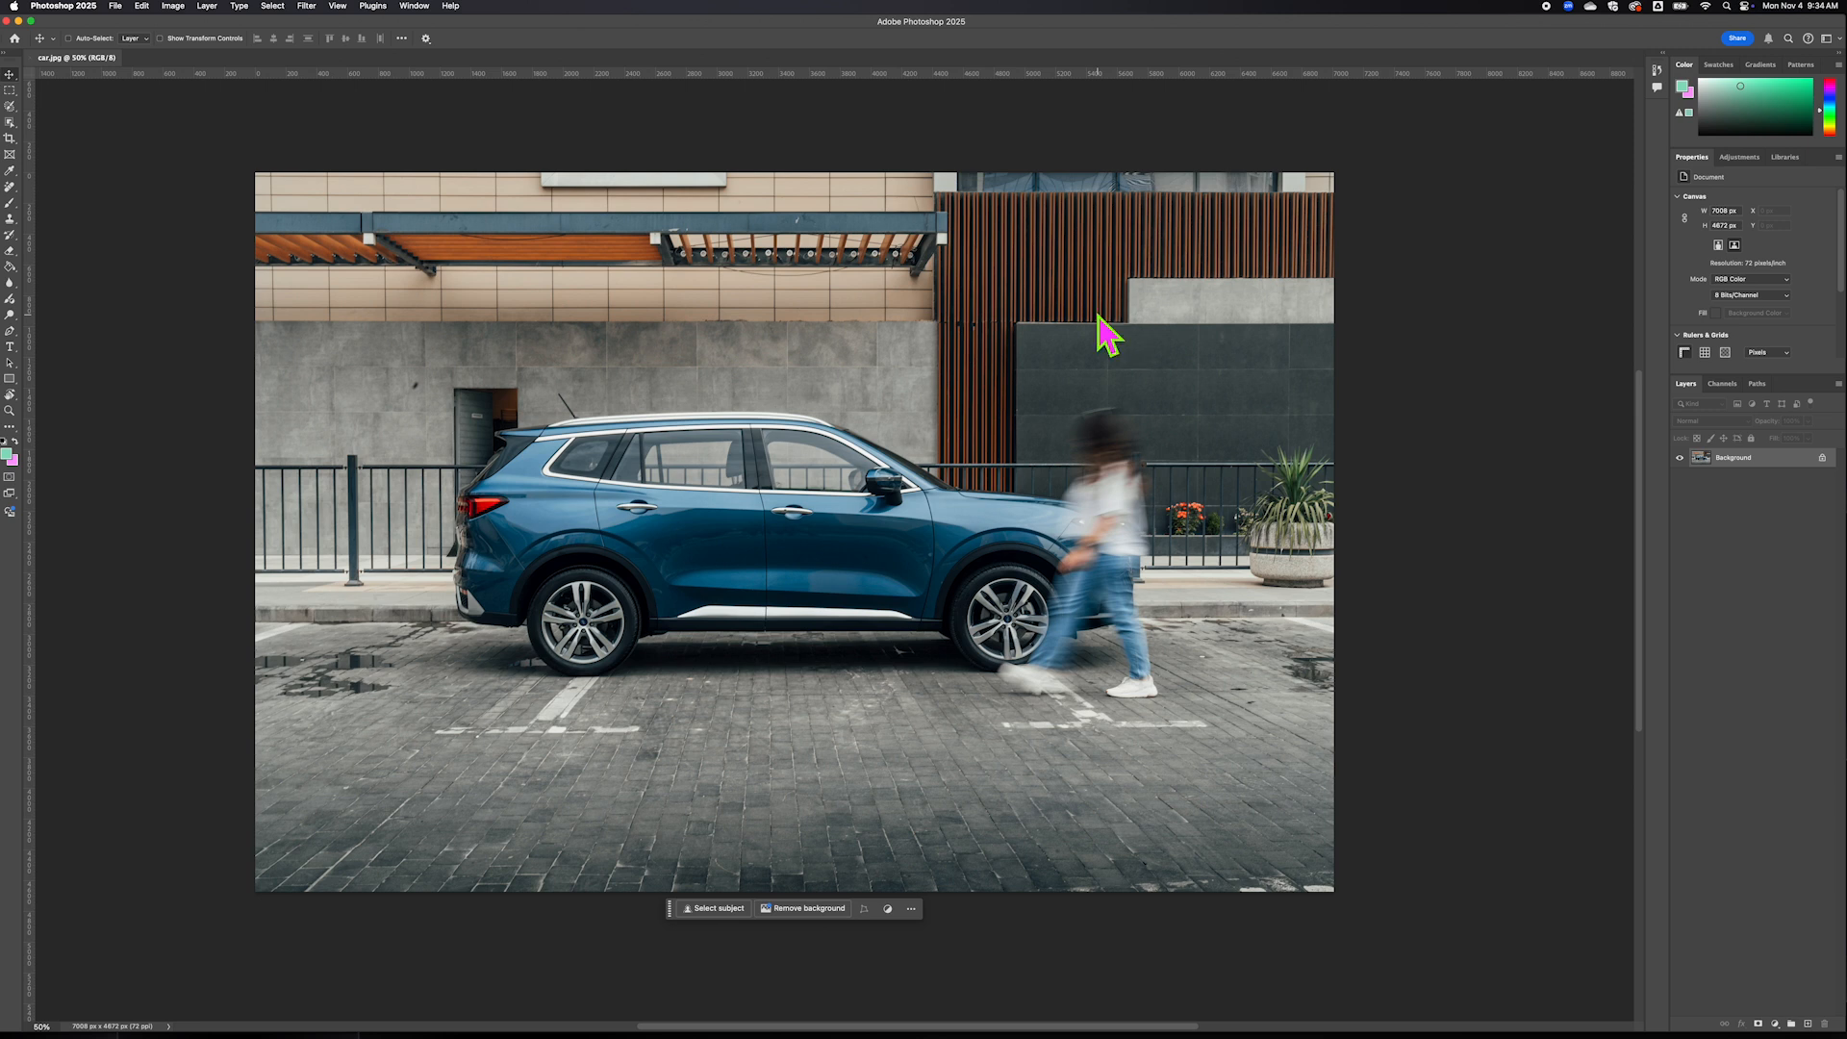
scroll(1080, 346, "left", 3)
scroll(1080, 346, "up", 1)
scroll(1066, 335, "right", 2)
scroll(1065, 335, "down", 1)
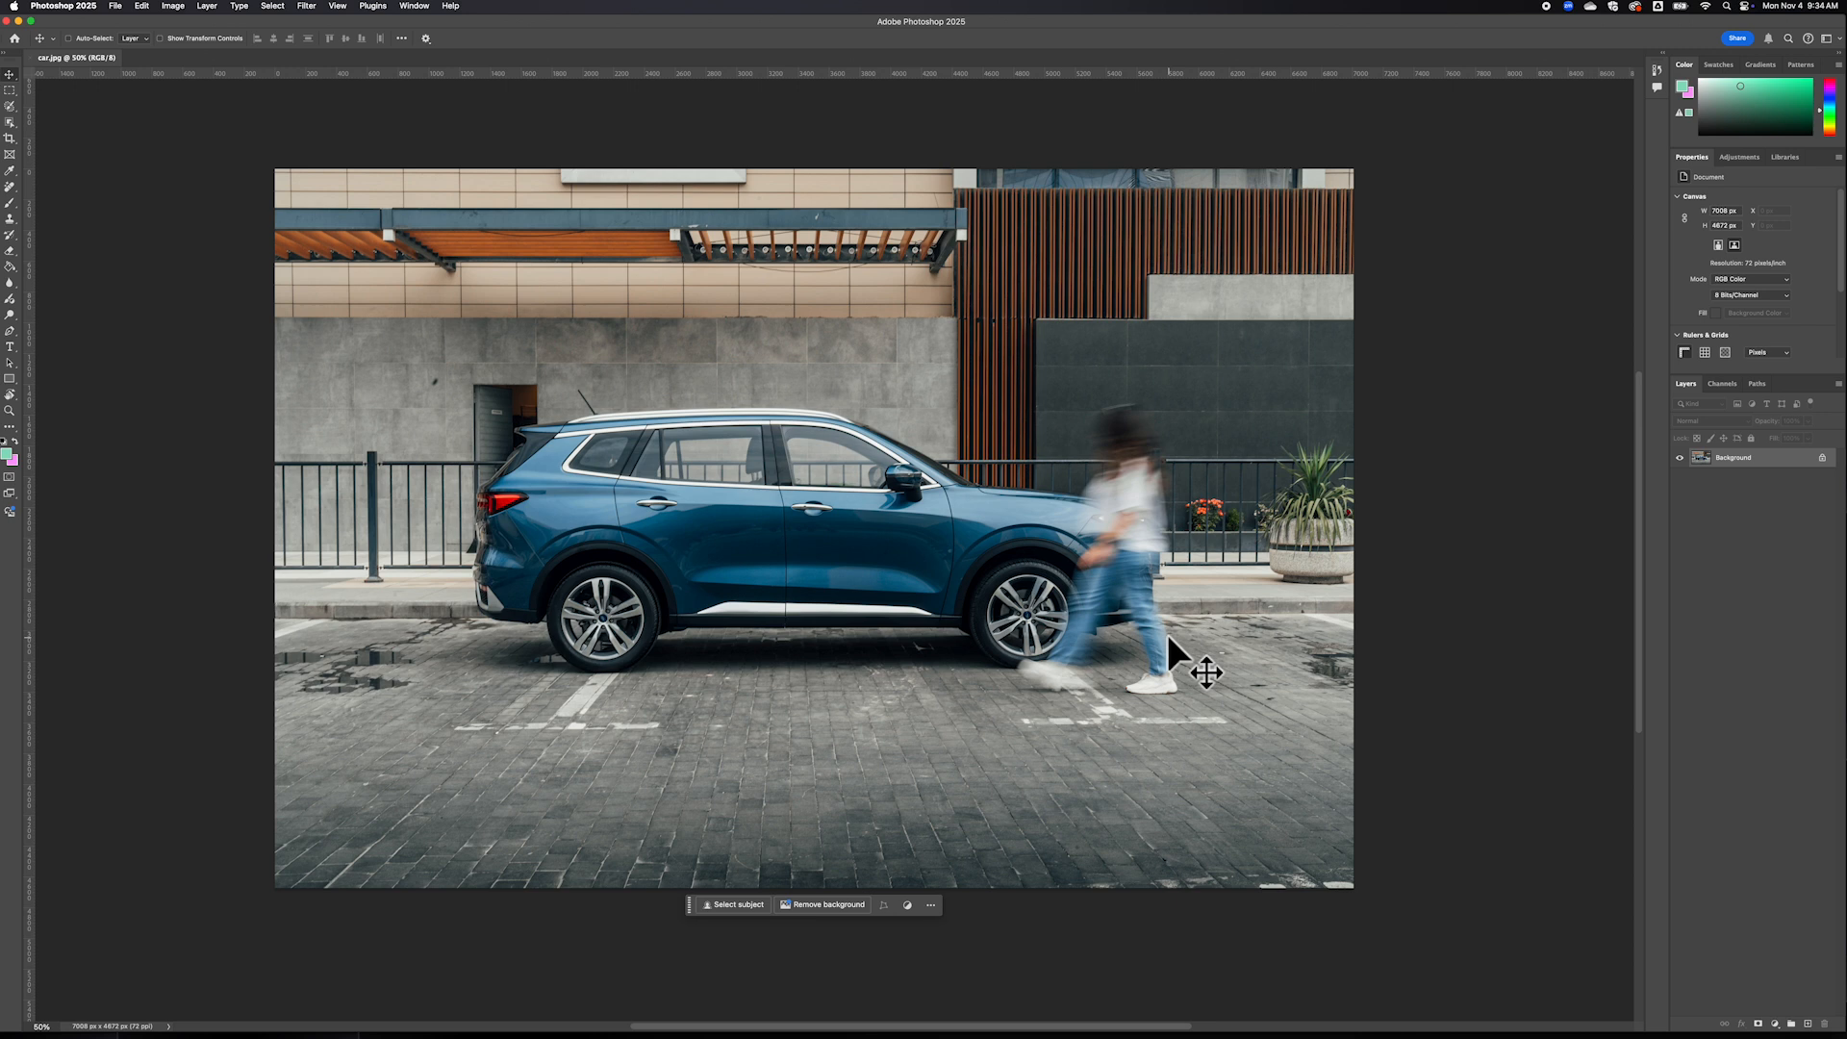
scroll(1168, 637, "down", 1)
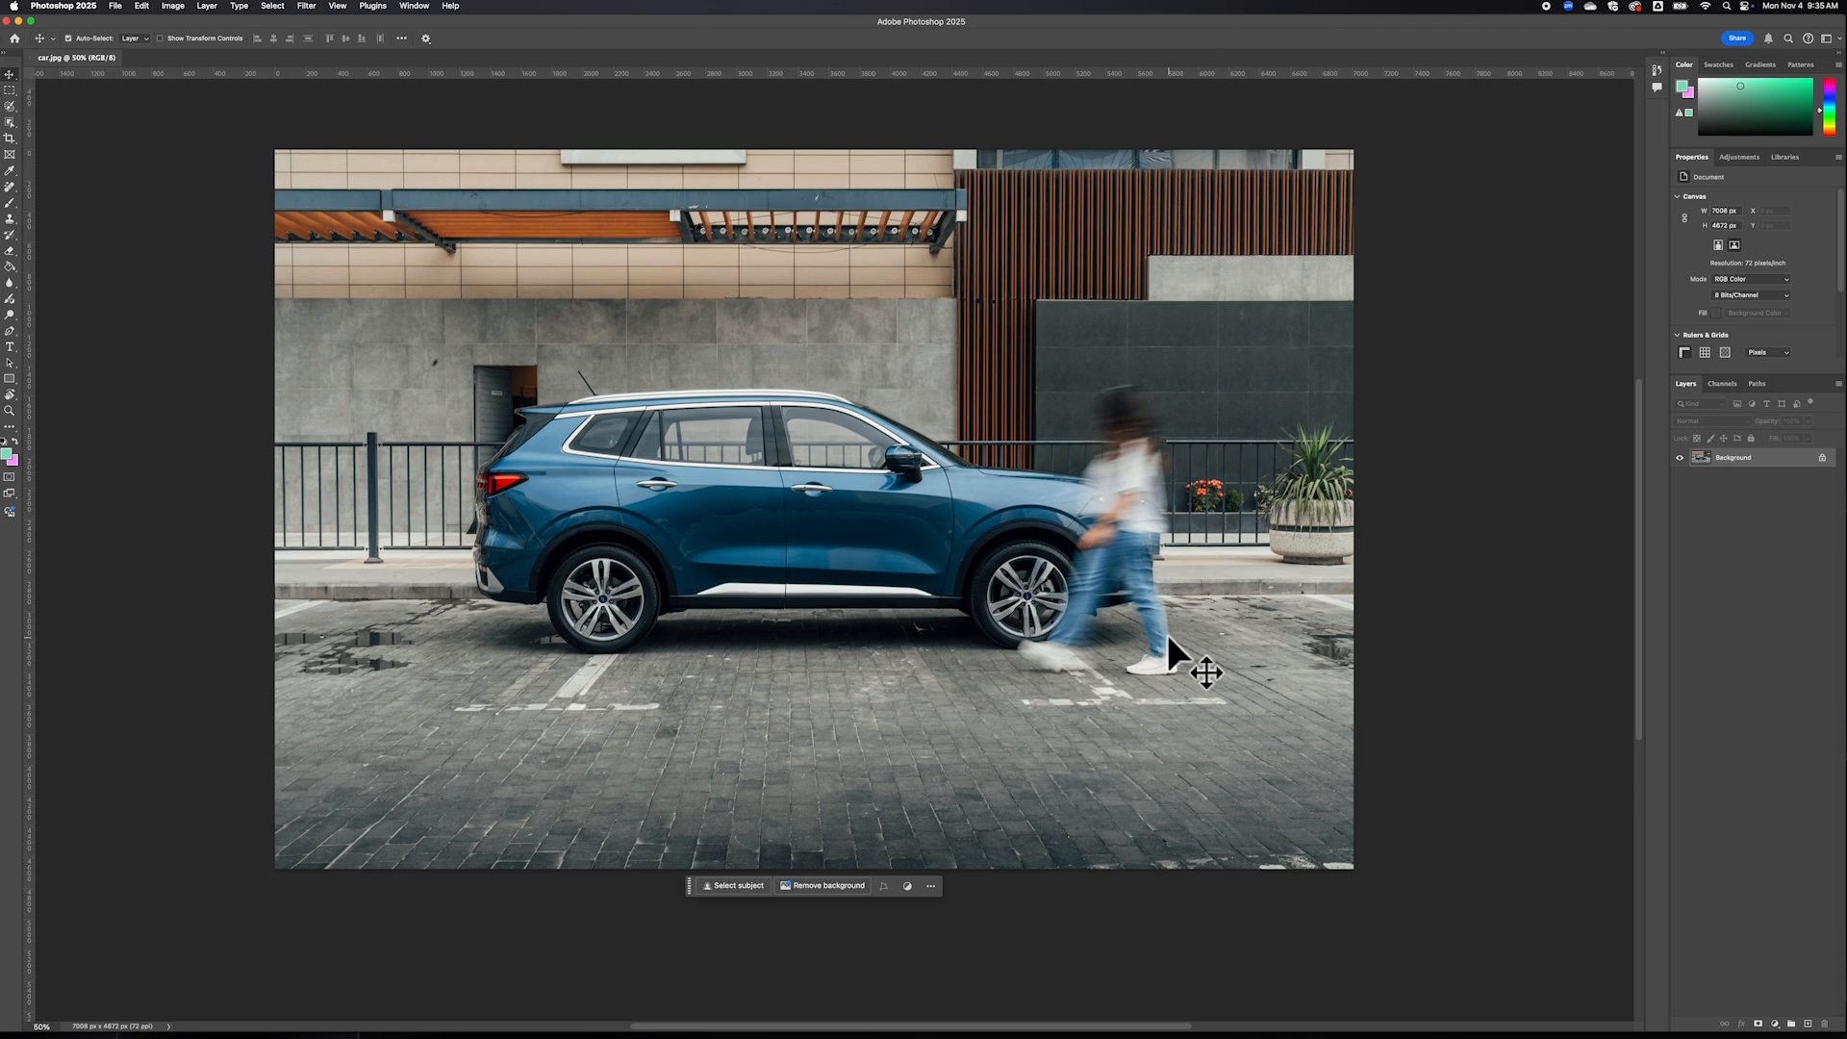
Zoom out and in on the car photo, return it to 50%, and shift the view slightly with the Hand tool
key("super+minus")
key("super+minus")
key("super+plus")
key("super+plus")
key("super+plus")
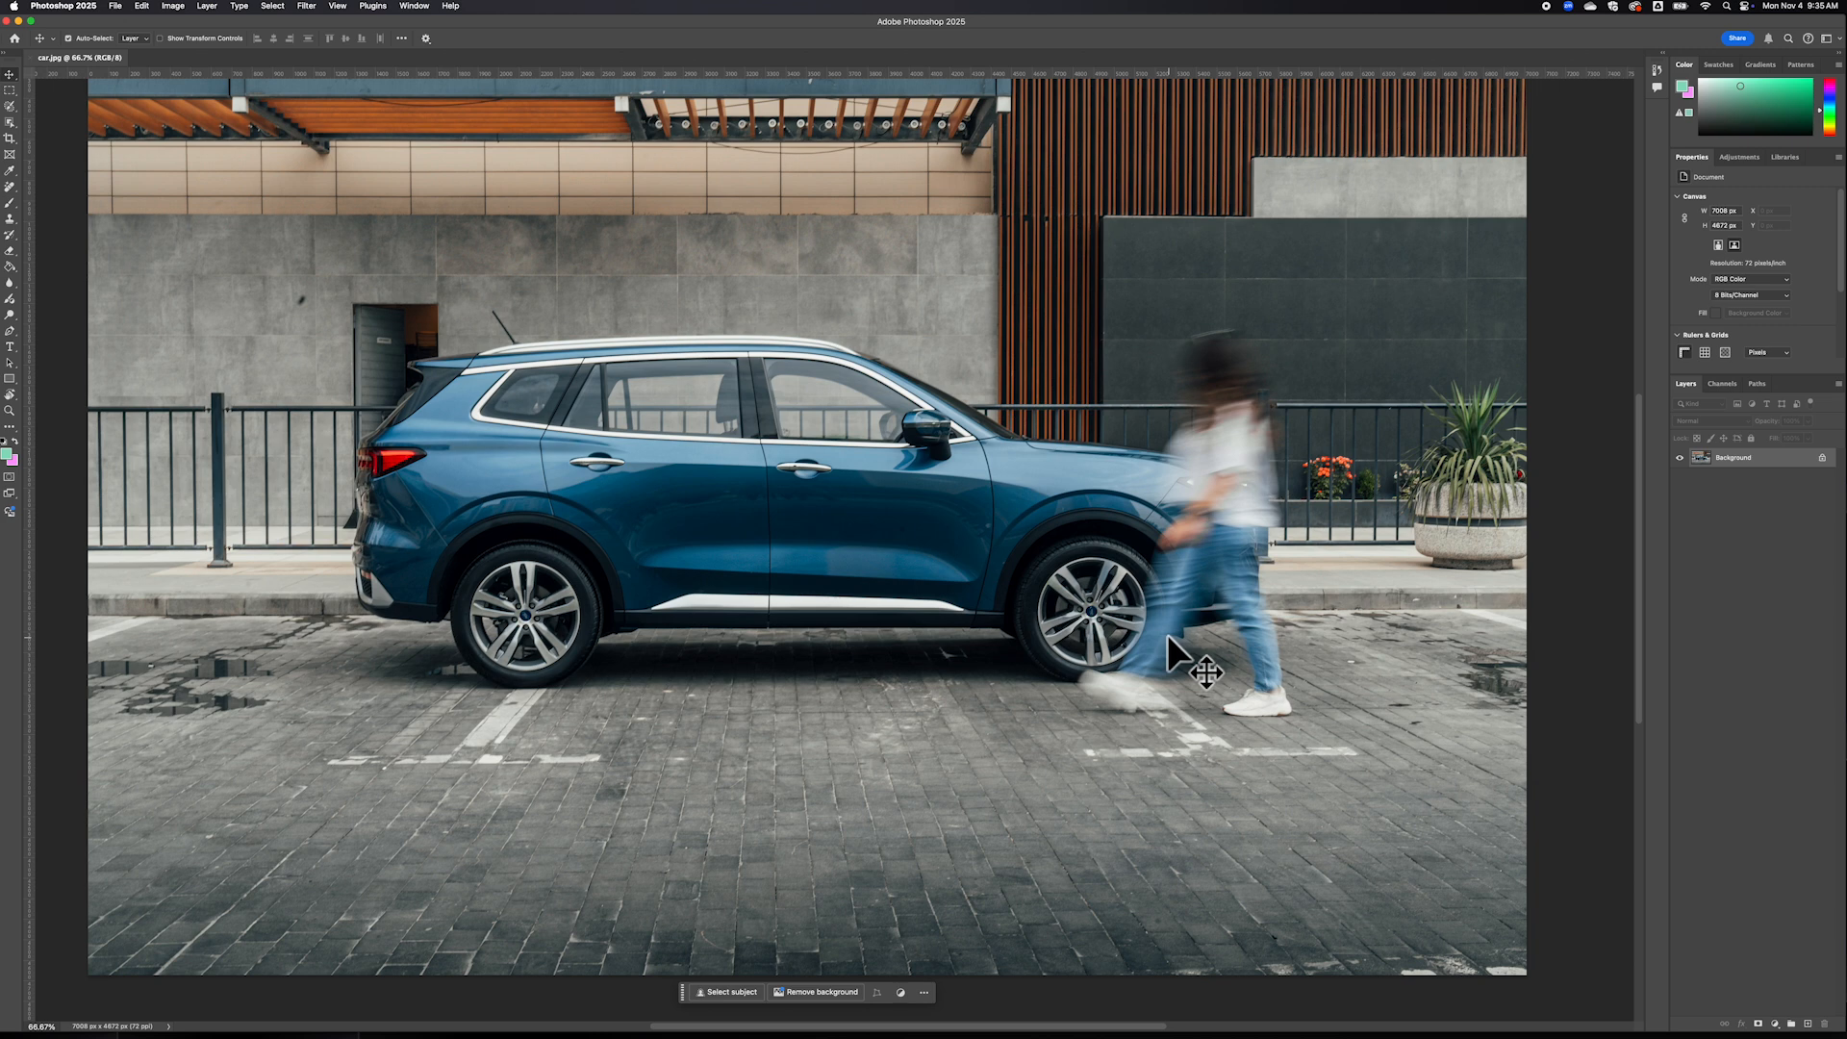
key("super+minus")
key("super+minus")
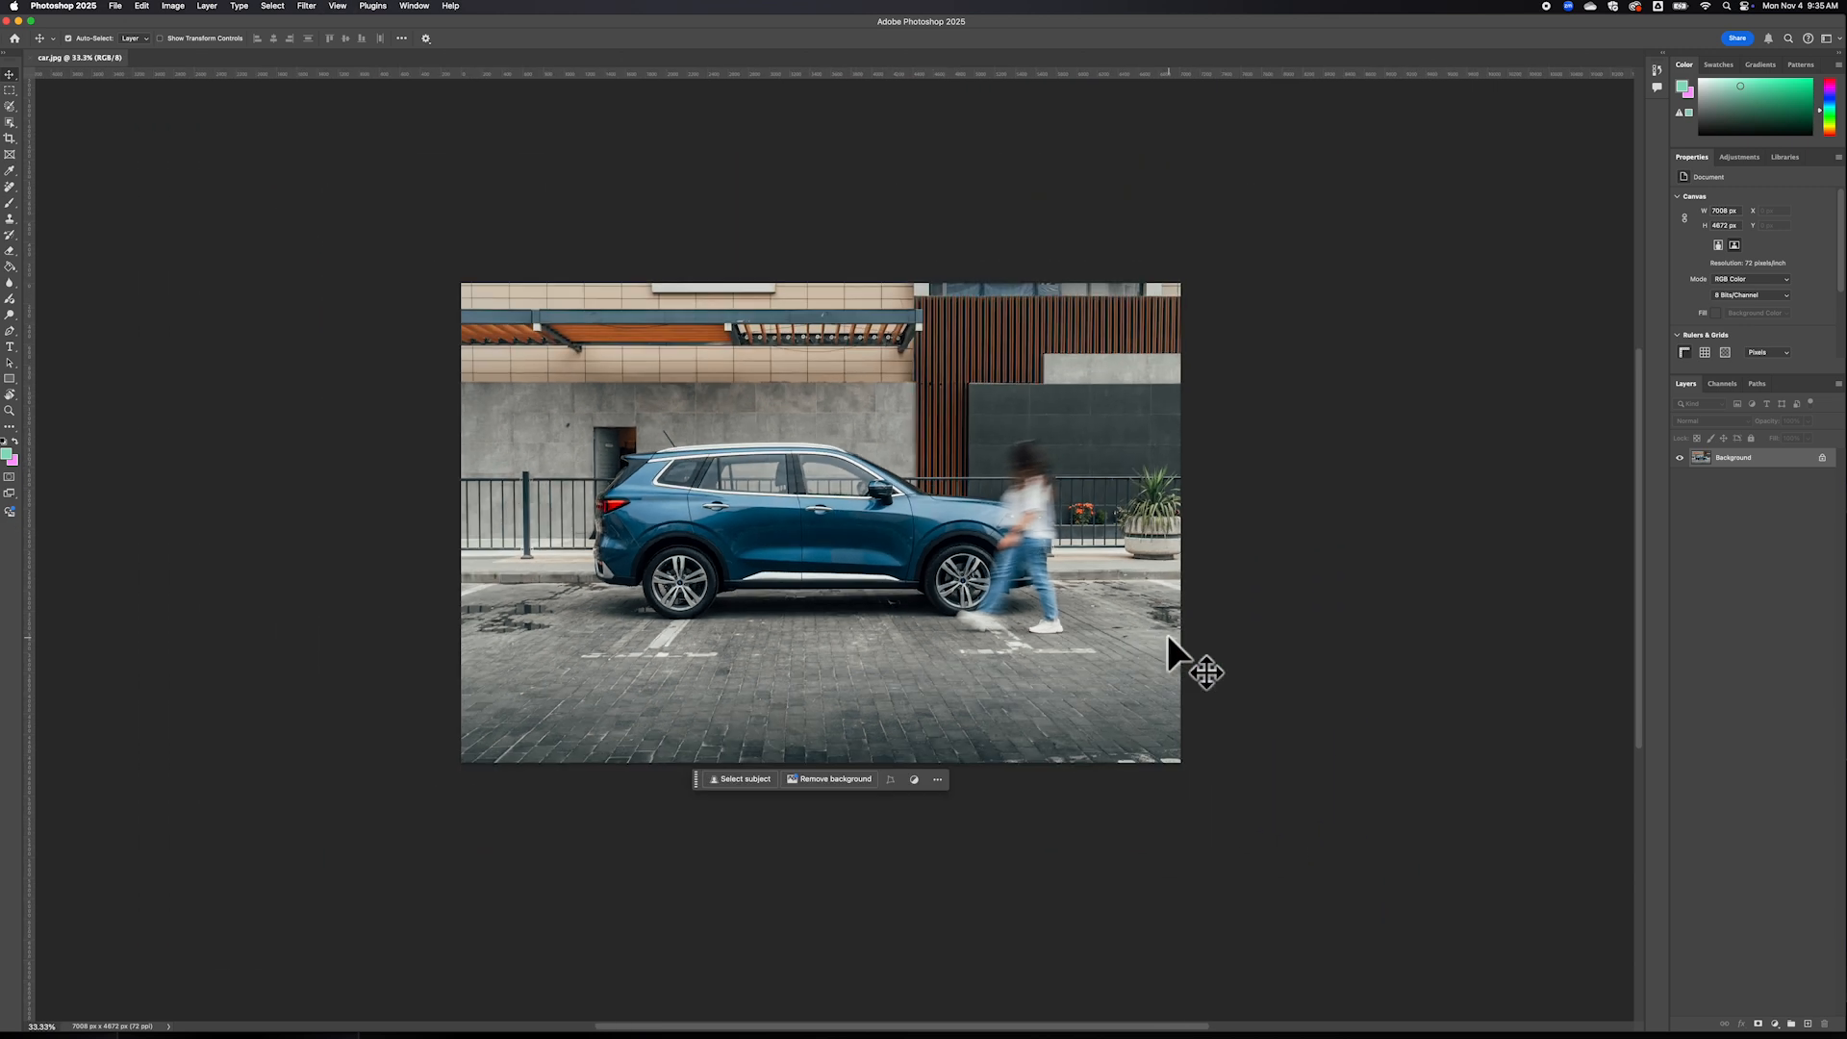
key("super+plus")
key("super+plus")
key("super+plus")
key("super+minus")
key("super+minus")
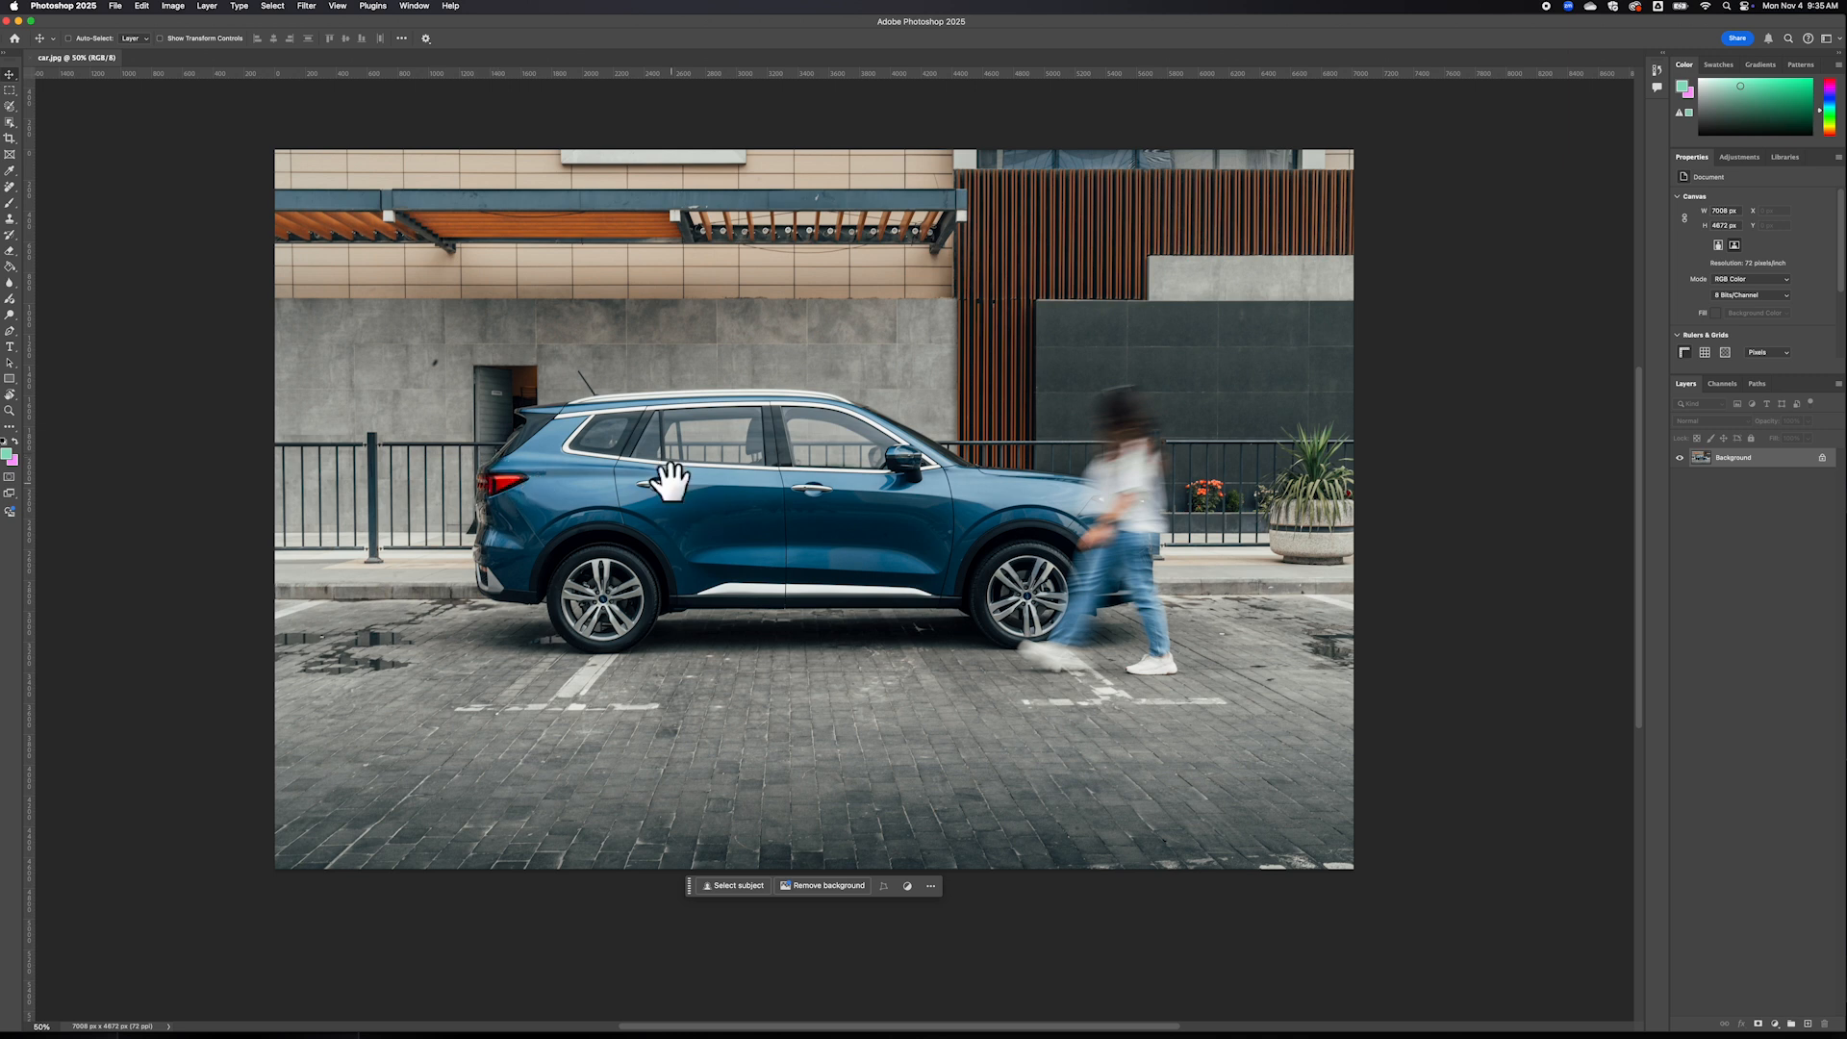
mouse_move(660, 482)
left_mouse_down()
mouse_move(879, 528)
mouse_move(781, 387)
mouse_move(487, 540)
mouse_move(821, 610)
mouse_move(890, 404)
mouse_move(671, 385)
mouse_move(535, 516)
mouse_move(762, 540)
mouse_move(779, 458)
mouse_move(686, 485)
left_mouse_up()
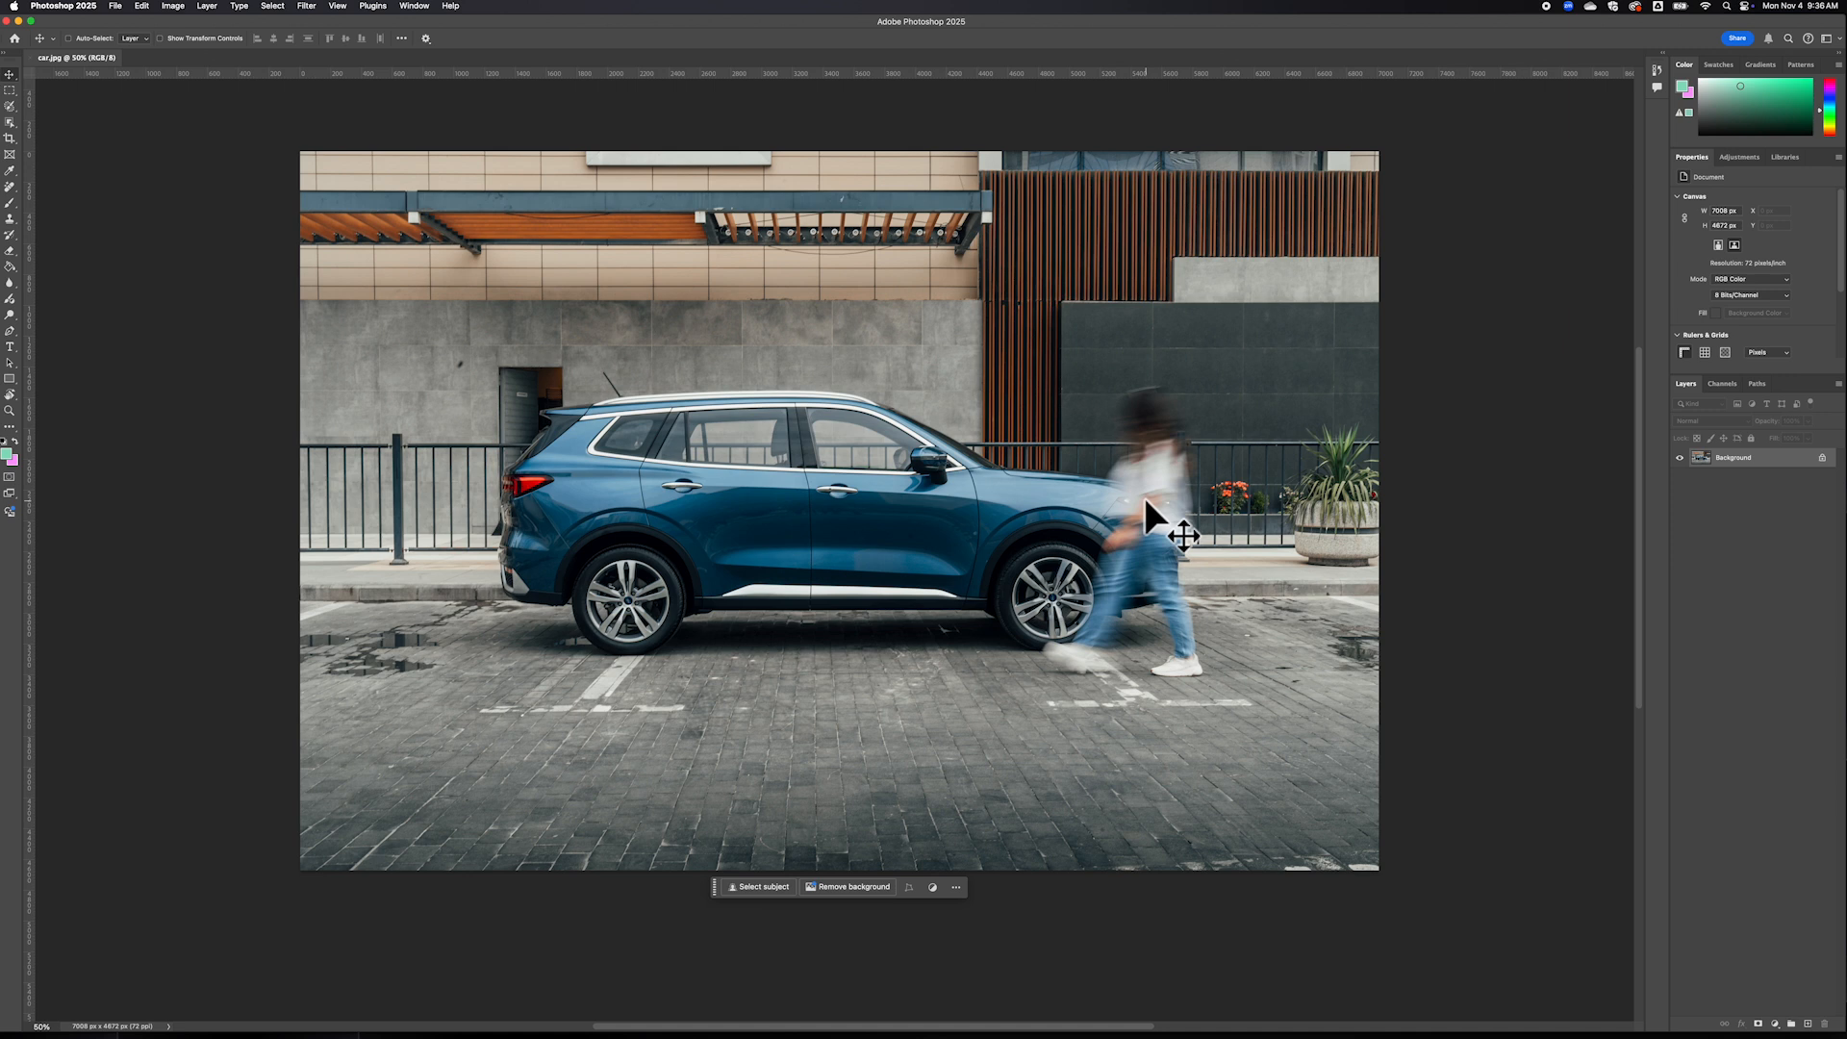
Zoom in to 100% and bring the blurred pedestrian in front of the car into view
key("super+equal")
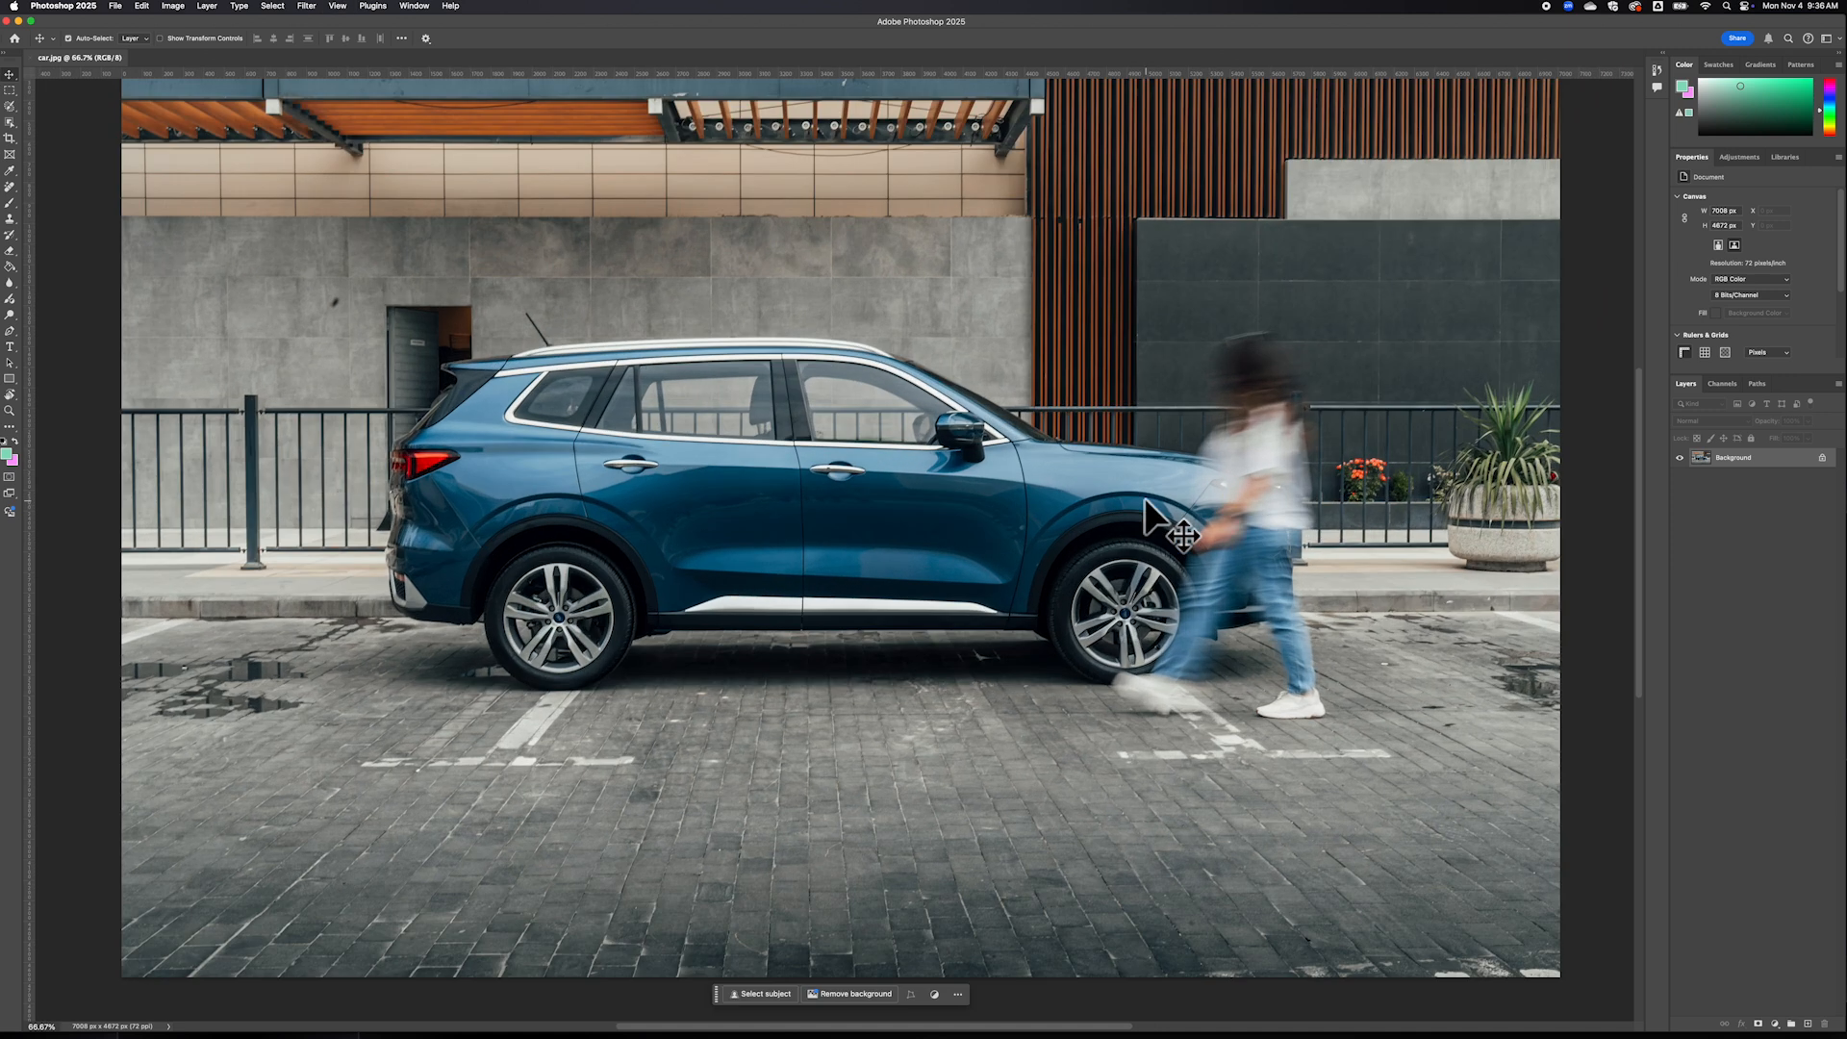
scroll(1145, 498, "right", 10)
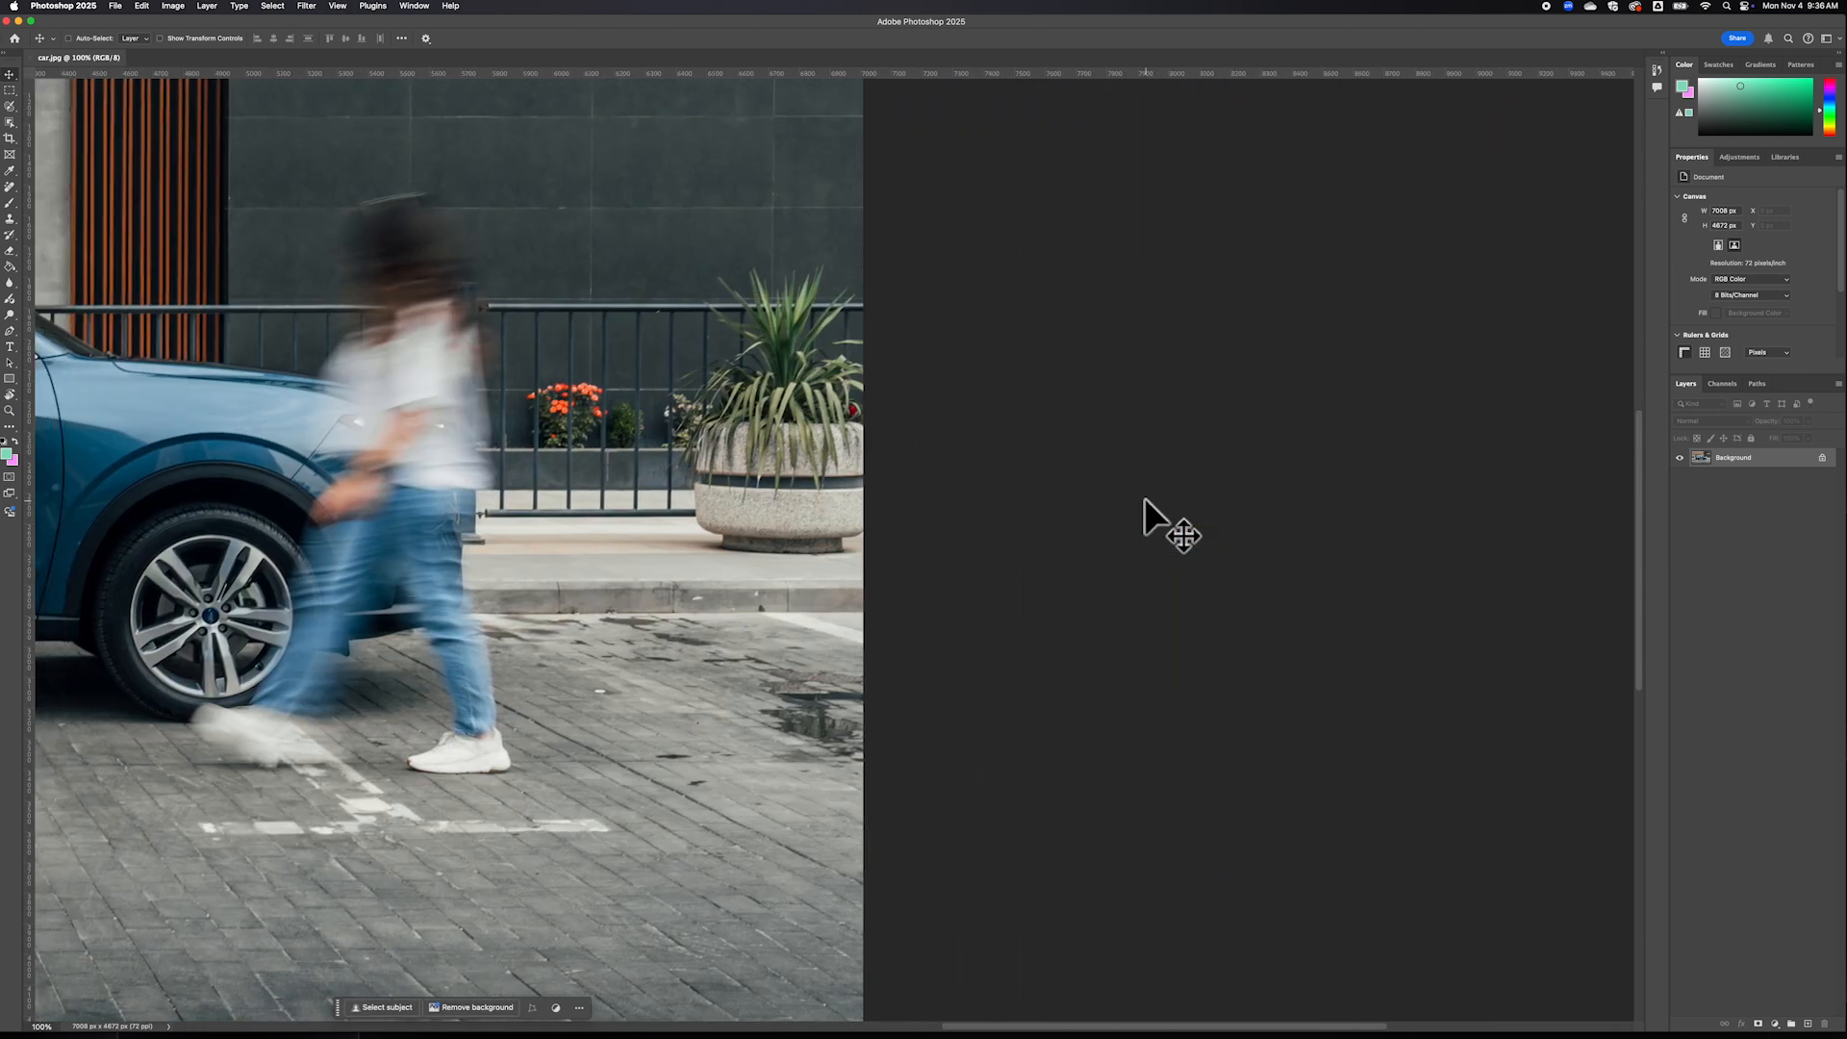
scroll(1144, 498, "left", 8)
scroll(1145, 498, "right", 2)
scroll(1145, 500, "right", 2)
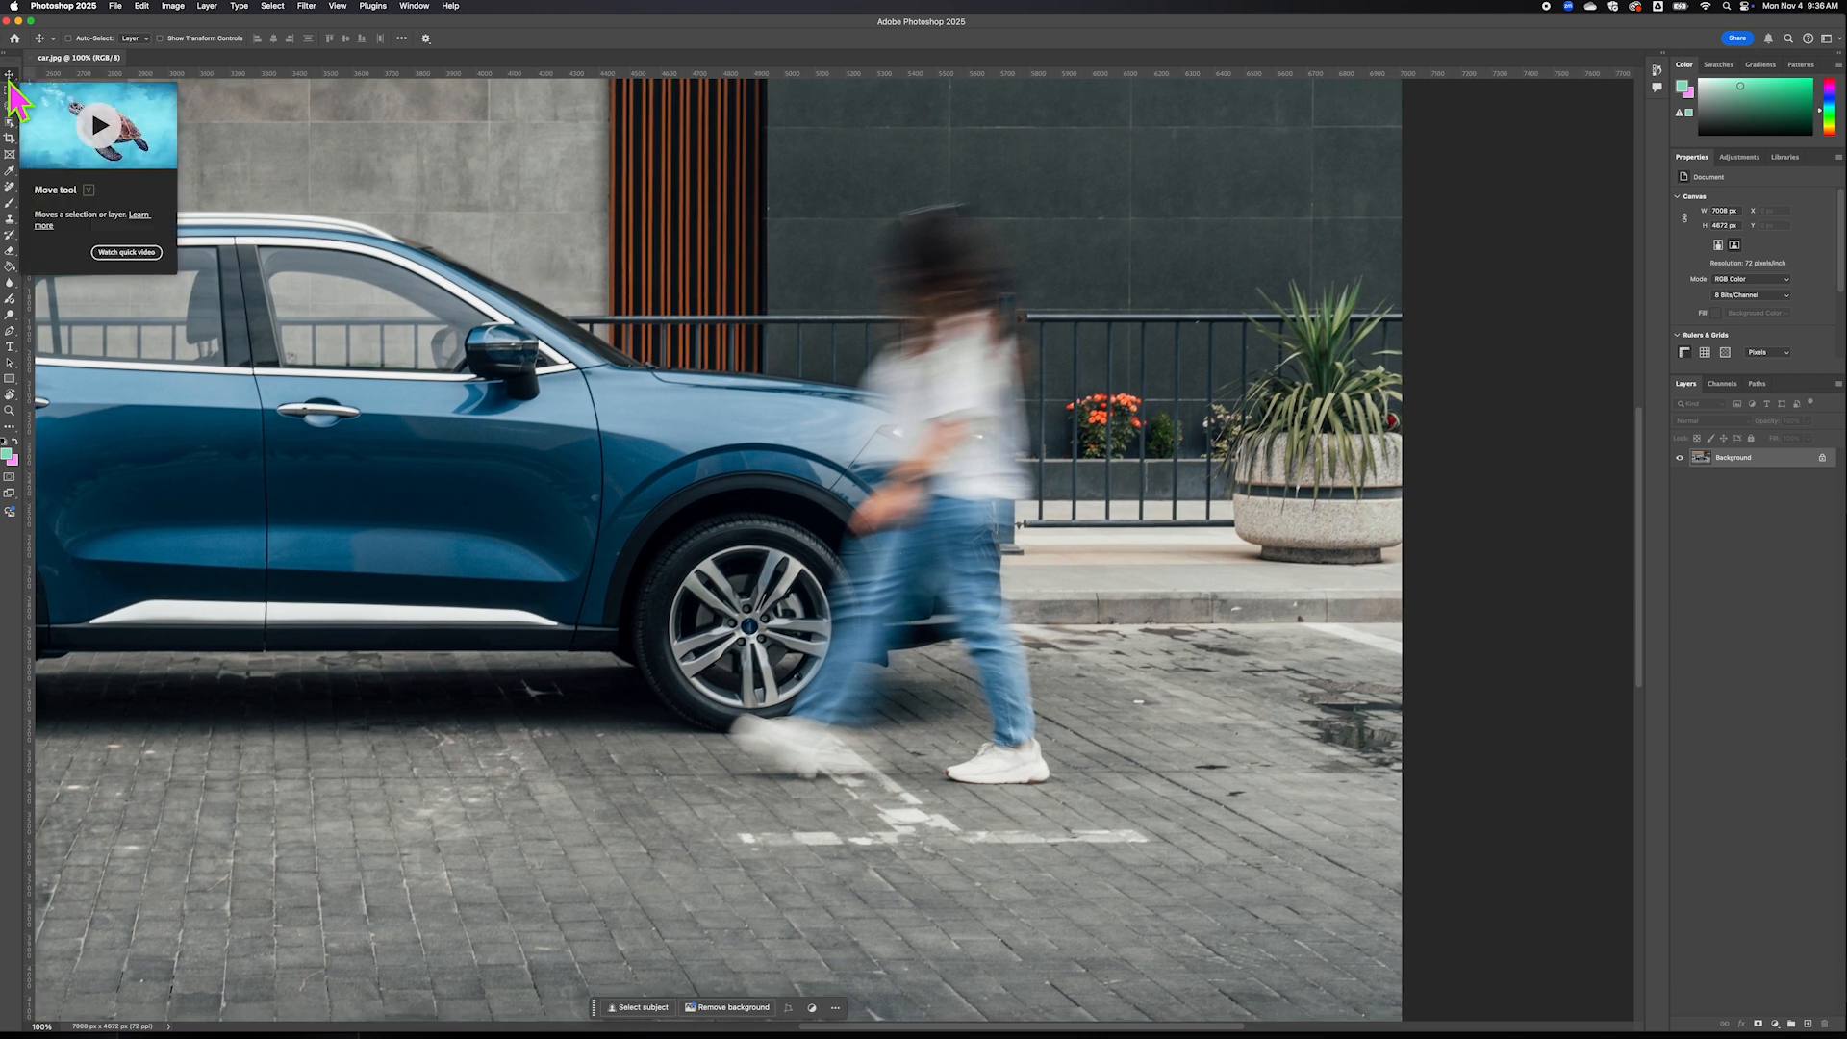
Remove the blurred pedestrian from the car photo with the Remove tool's Find distractions option for people
left_click(9, 187)
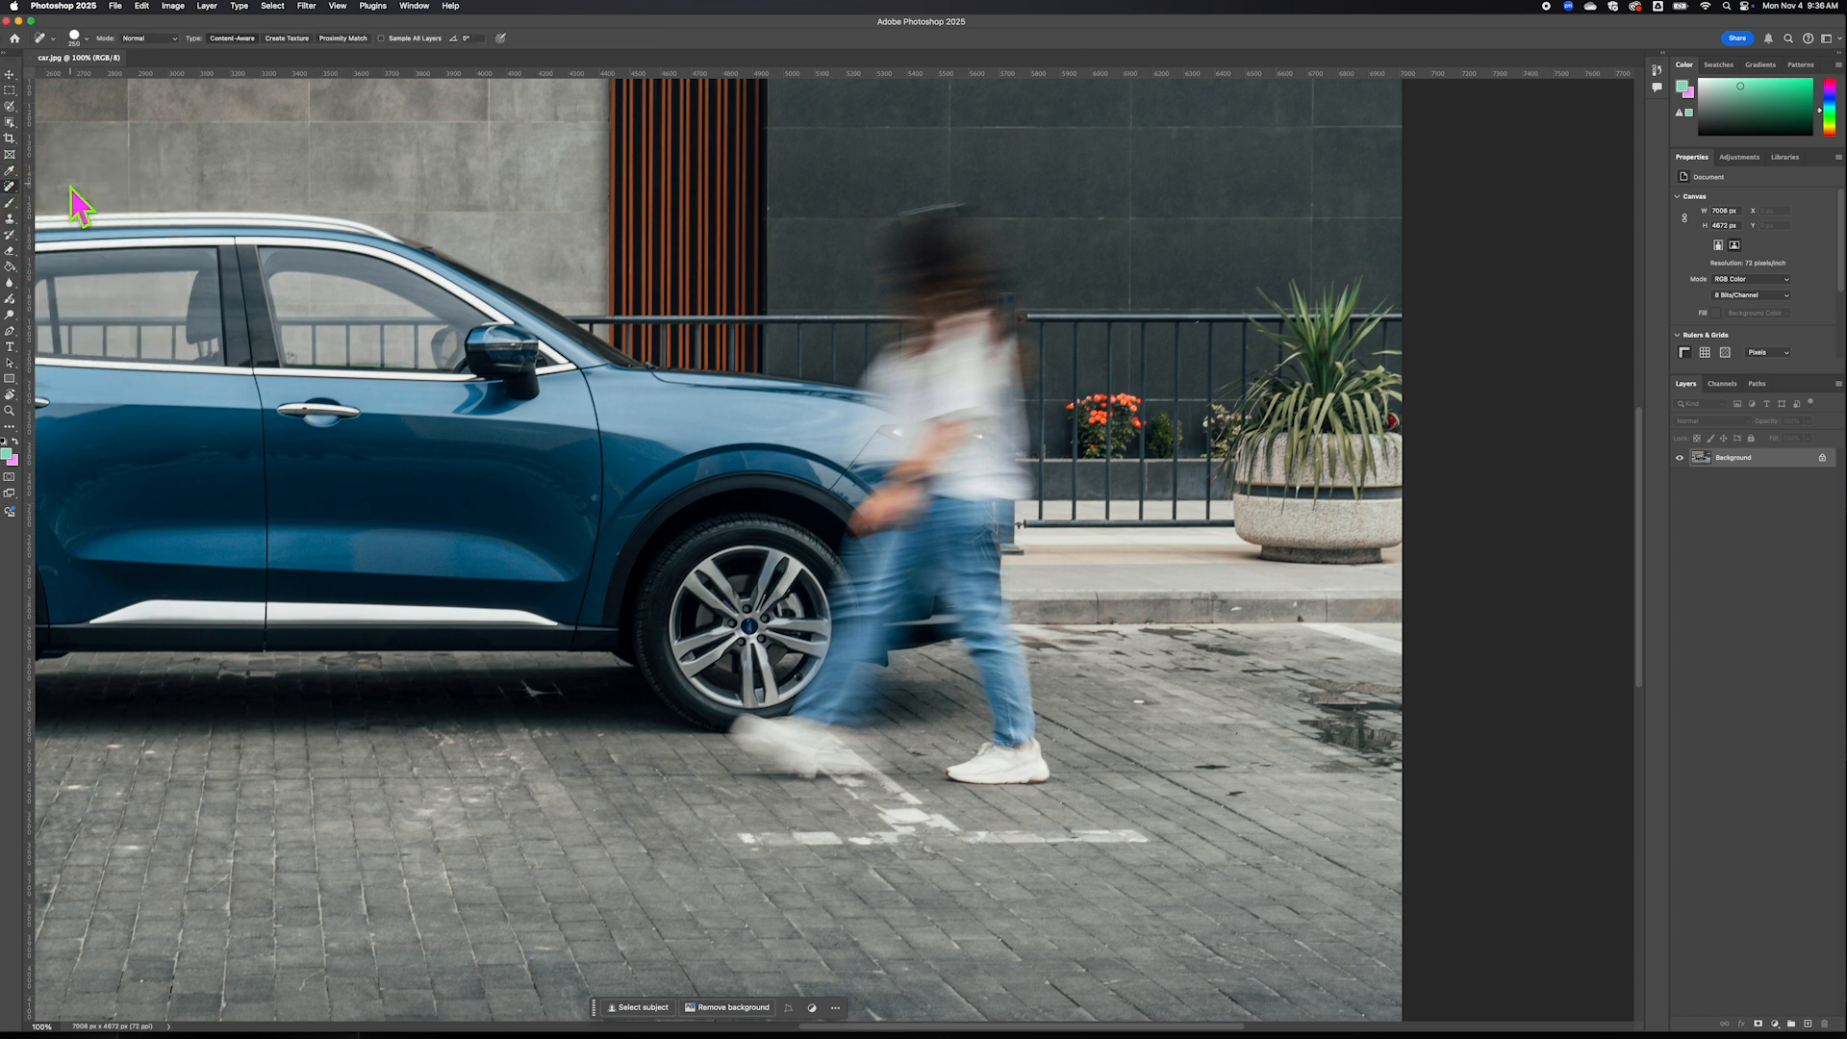
left_click(13, 193)
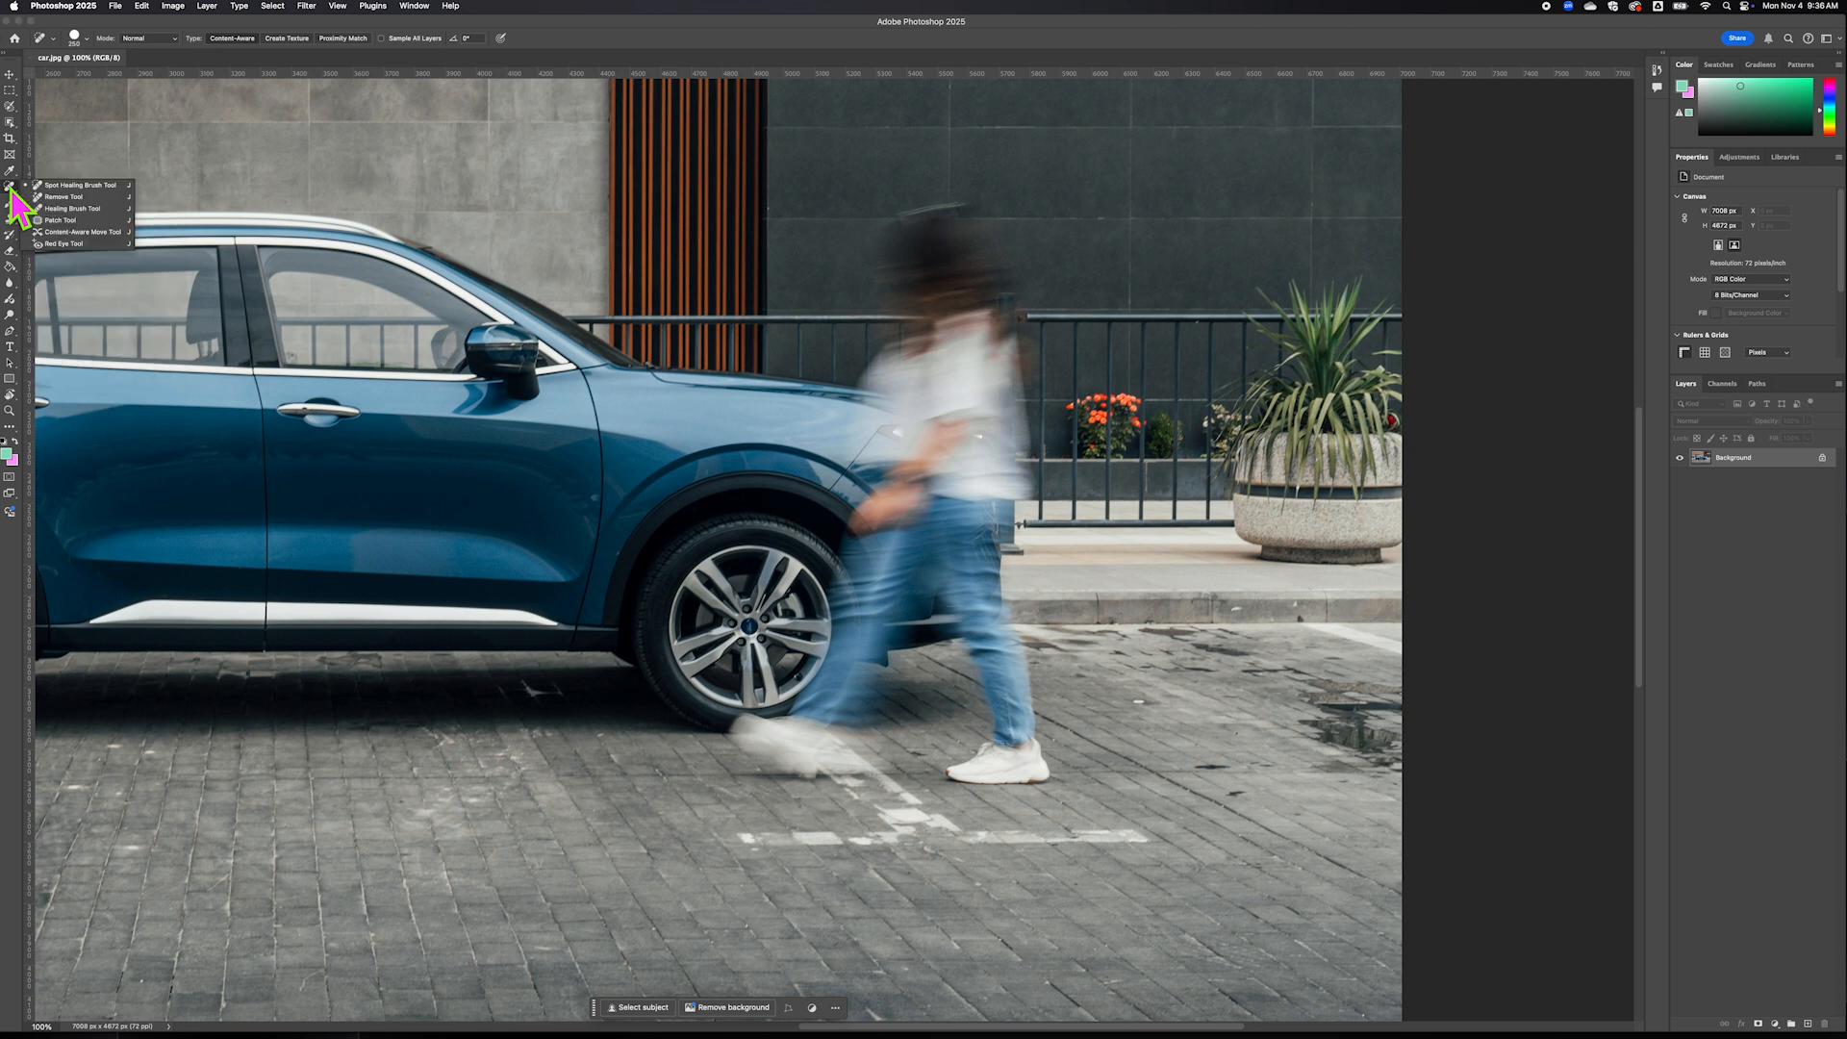
left_click(77, 198)
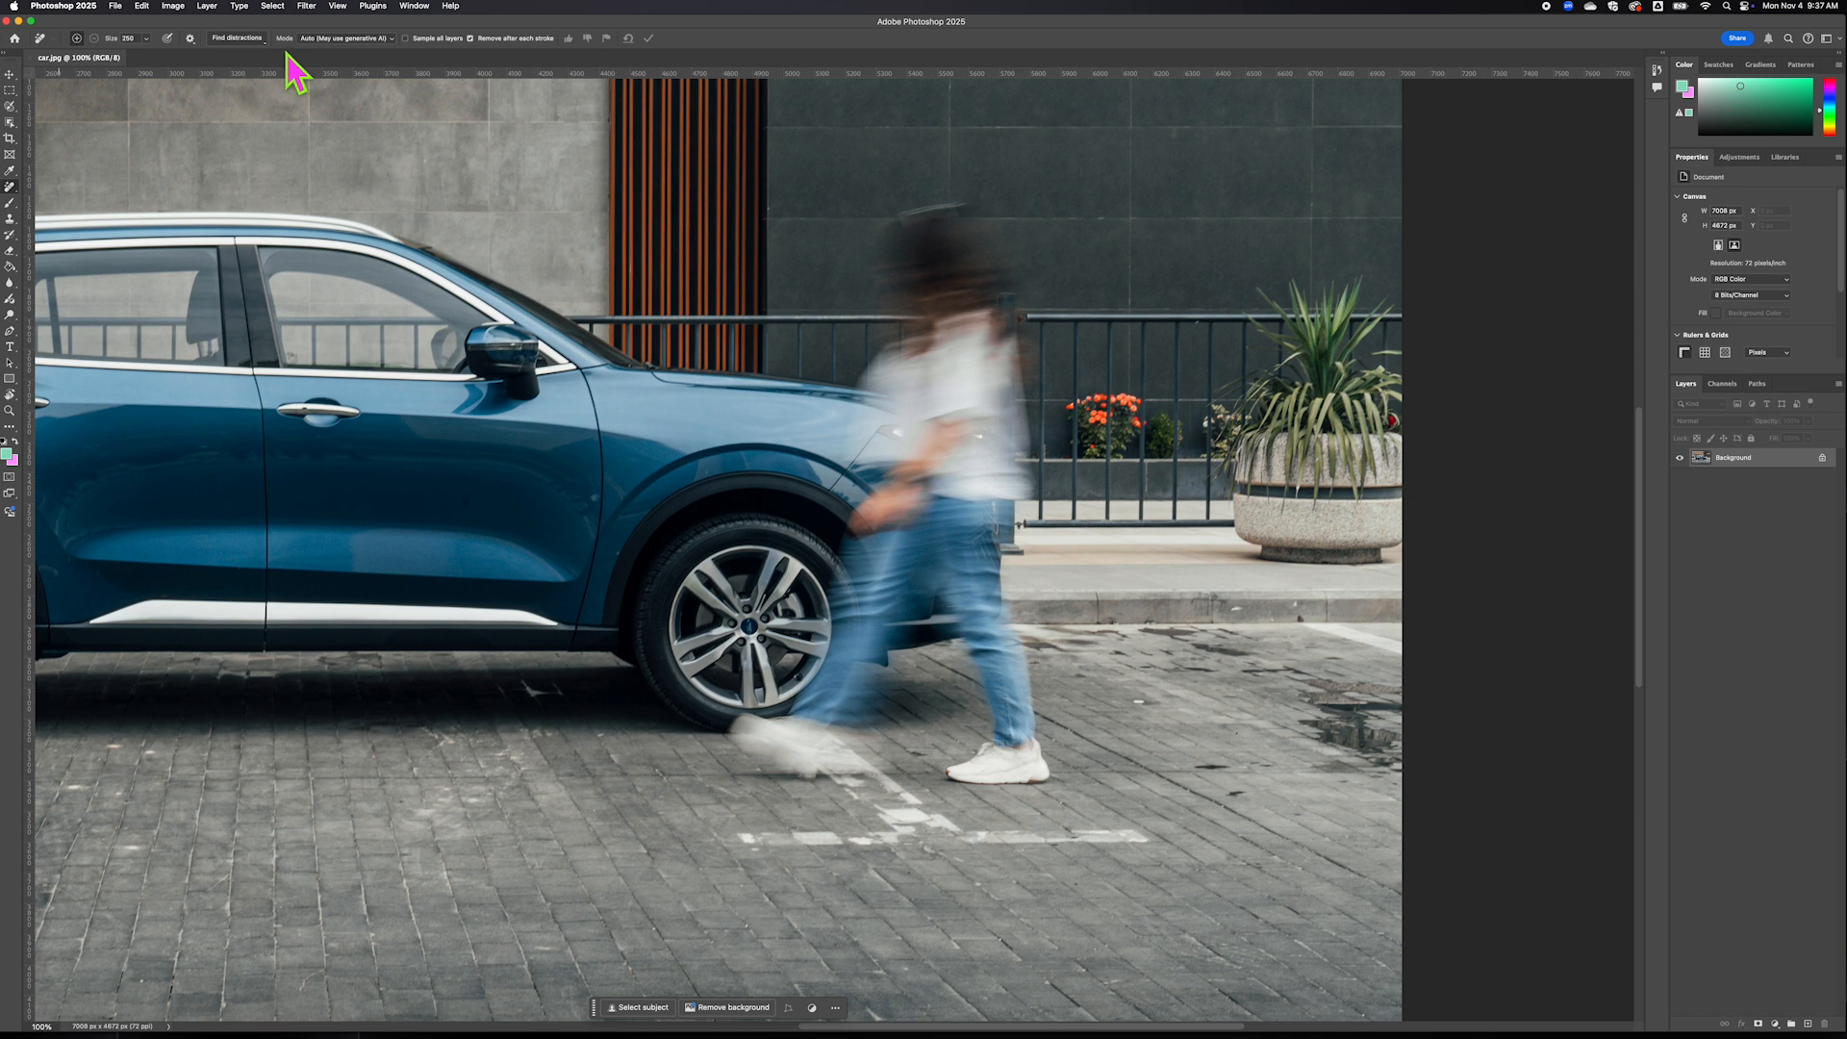
left_click(237, 38)
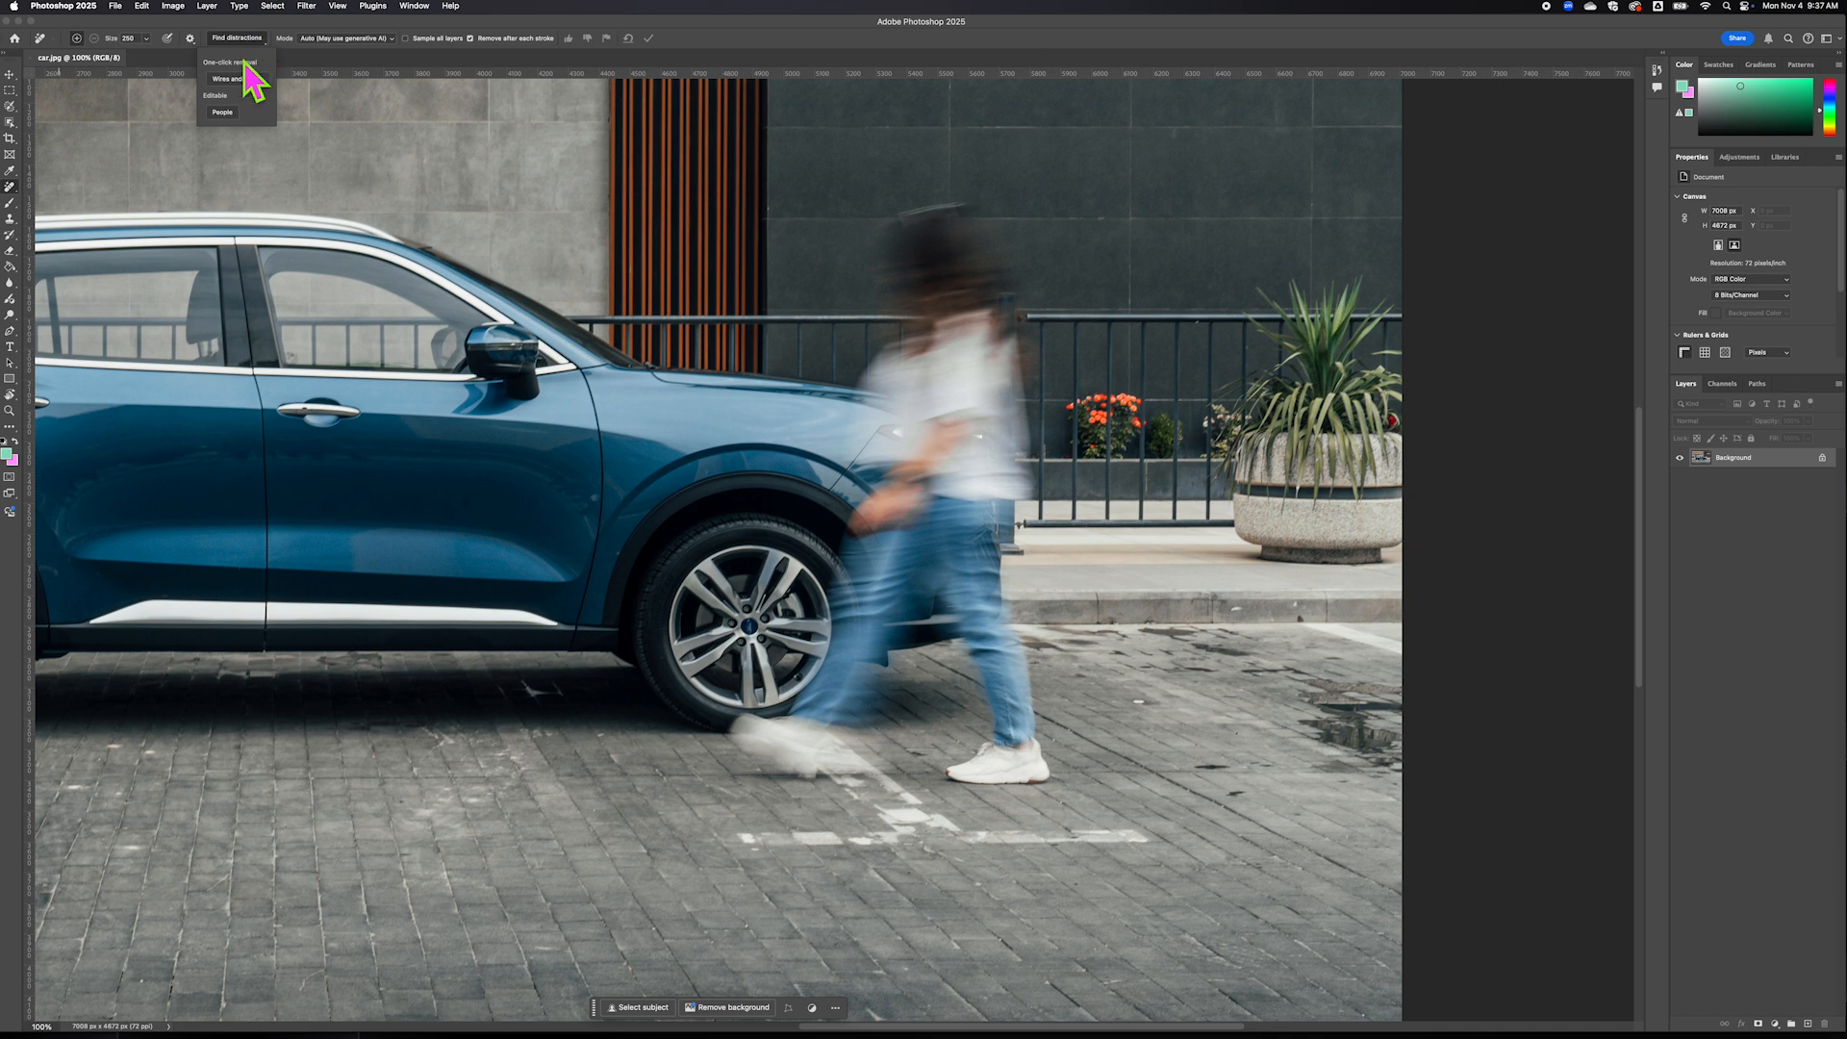
left_click(222, 113)
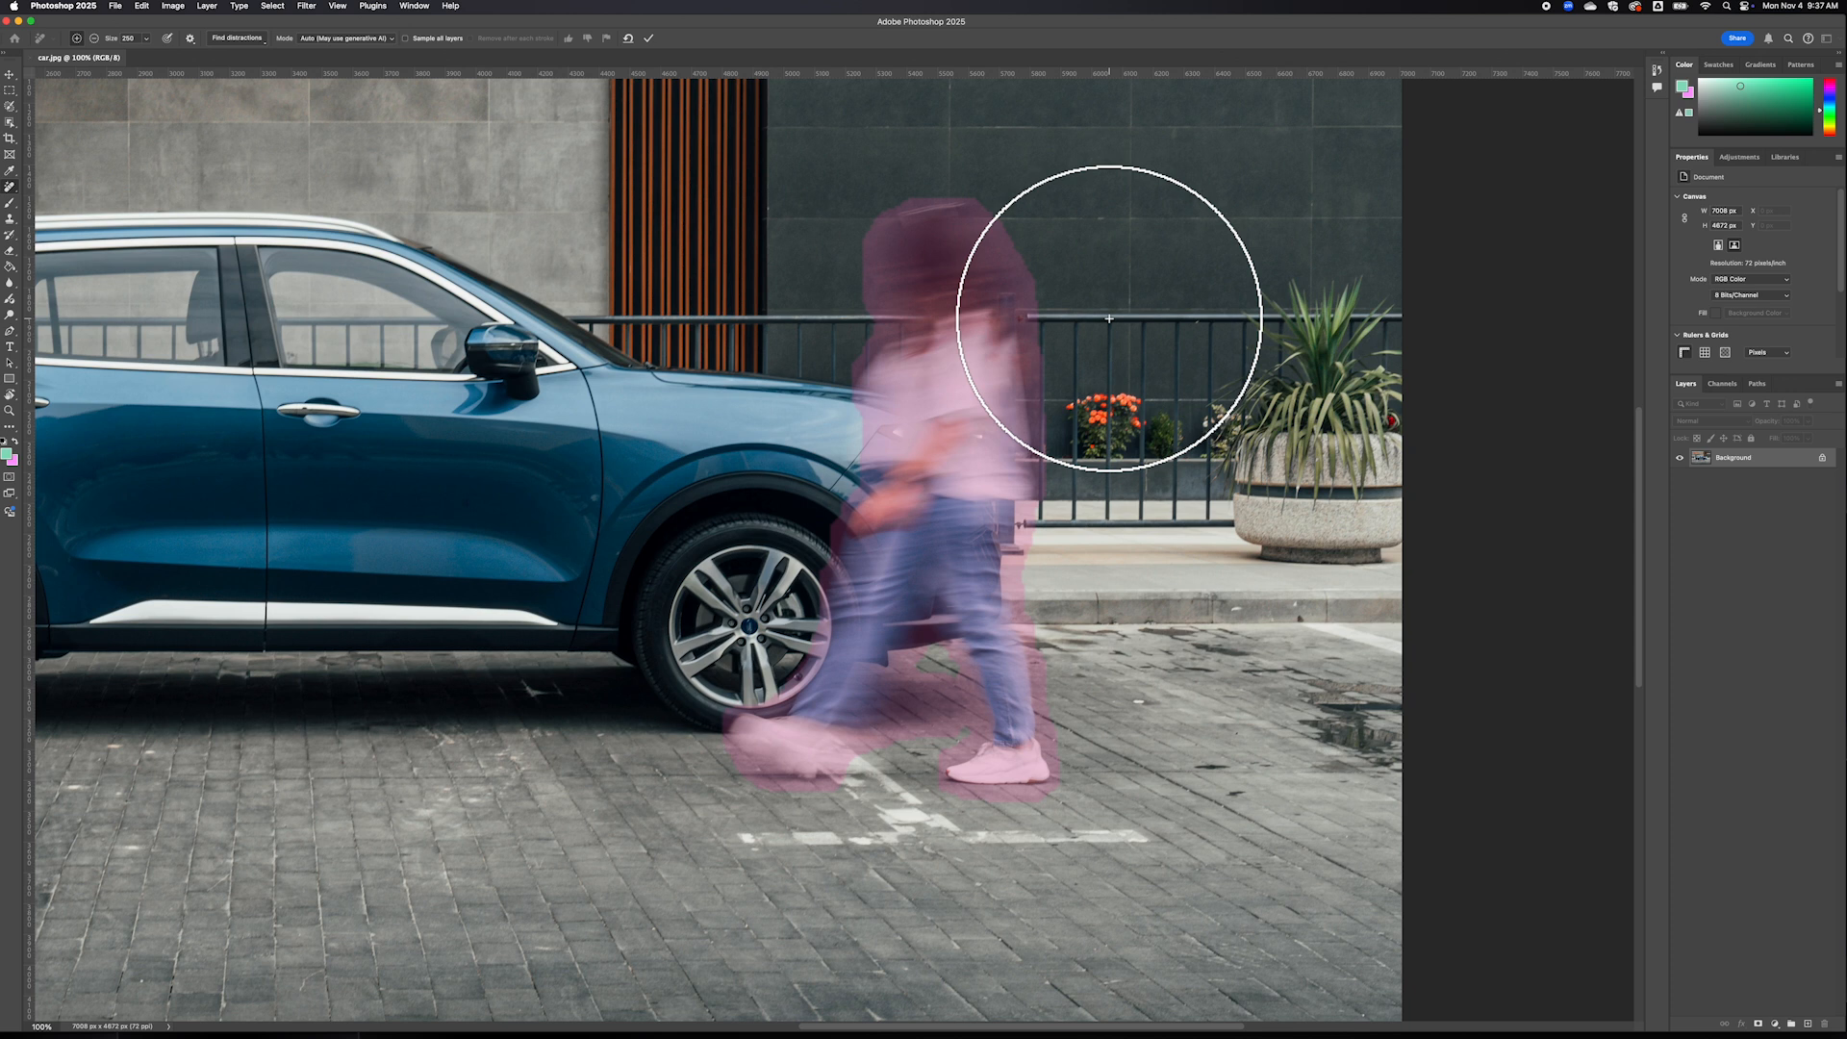
key("Return")
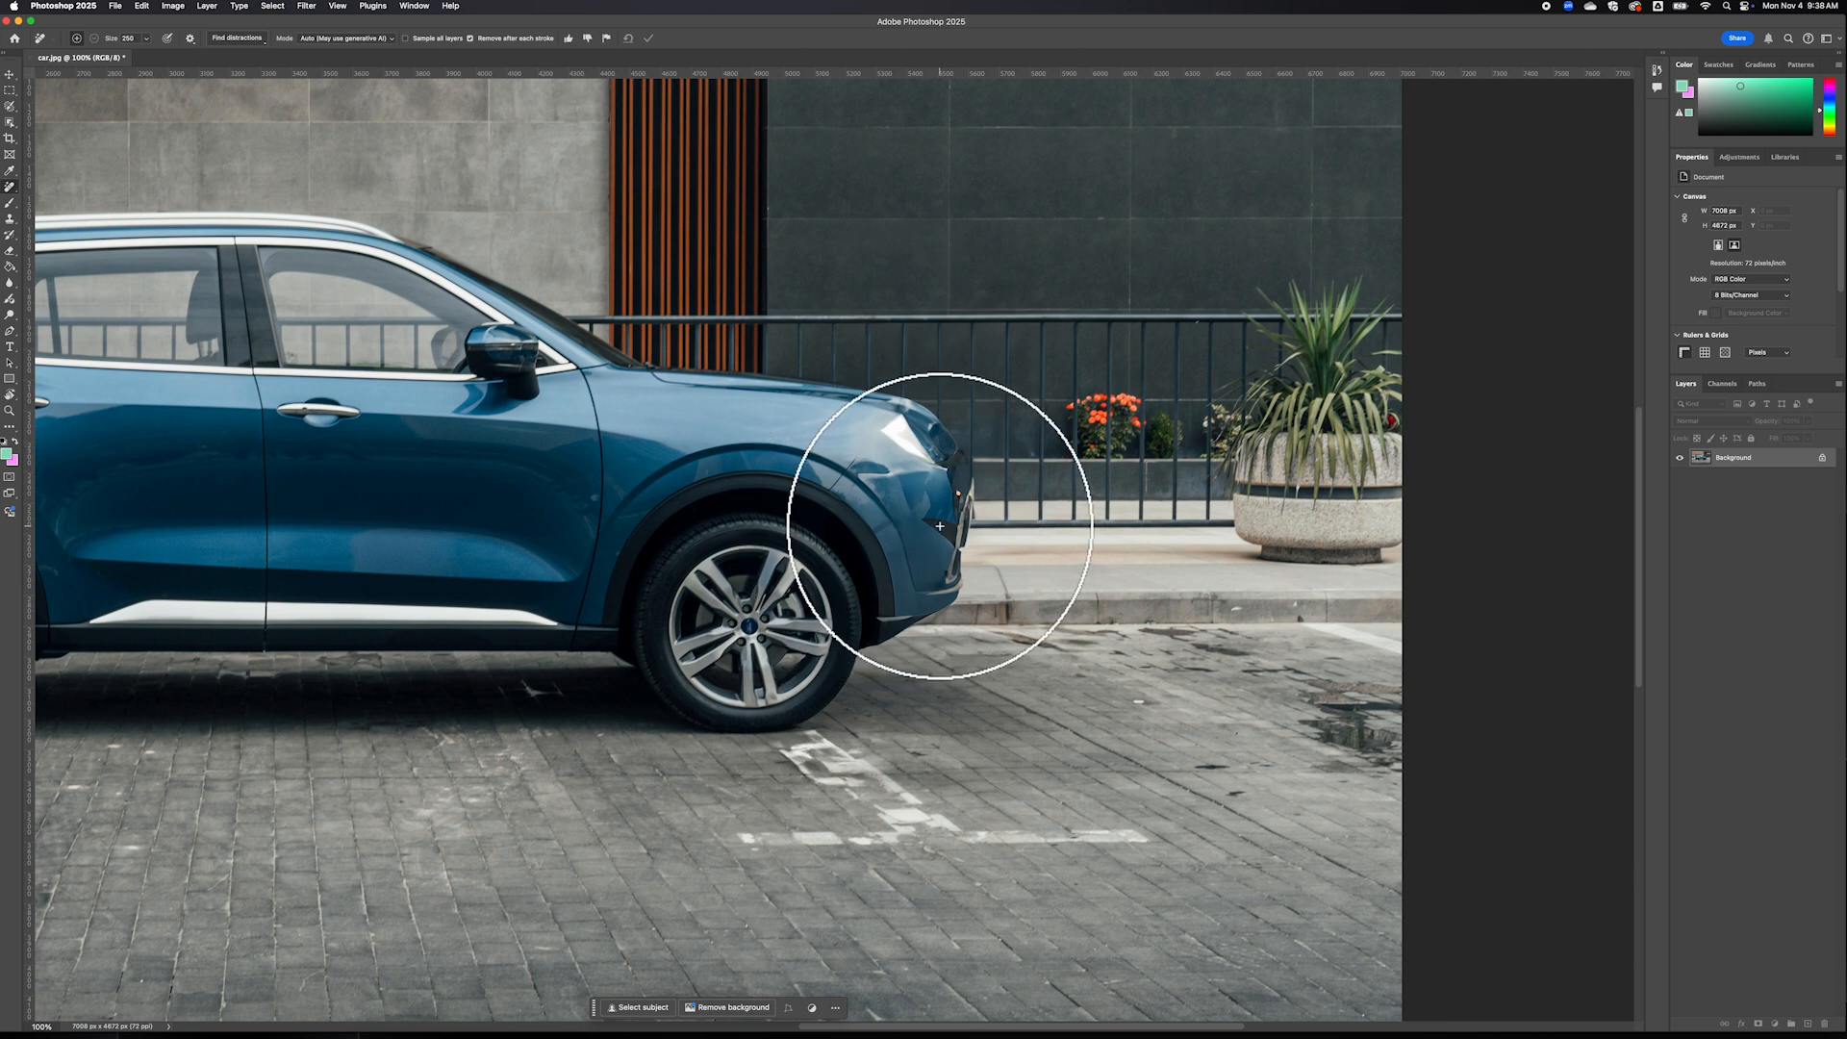
Examine the retouched front of the car and the whole photo, zooming out to 50%
scroll(941, 528, "left", 5)
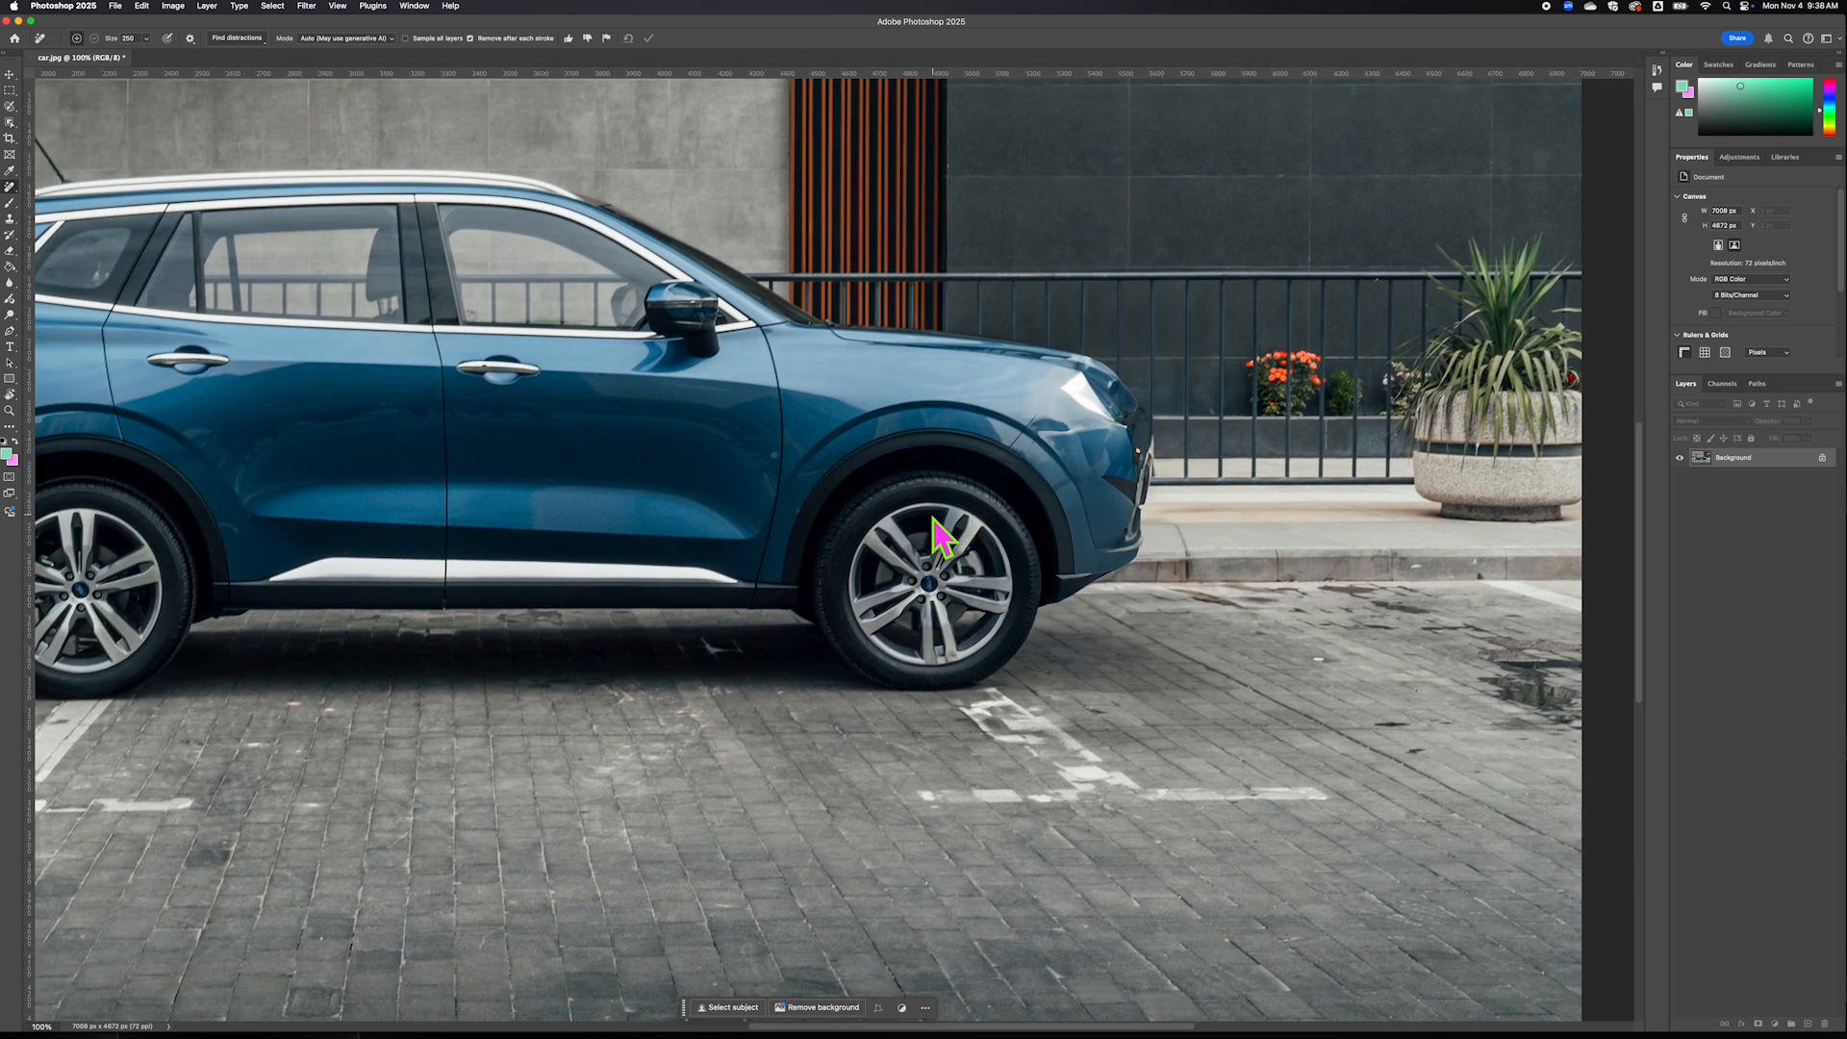
scroll(941, 534, "left", 4)
scroll(932, 517, "down", 1)
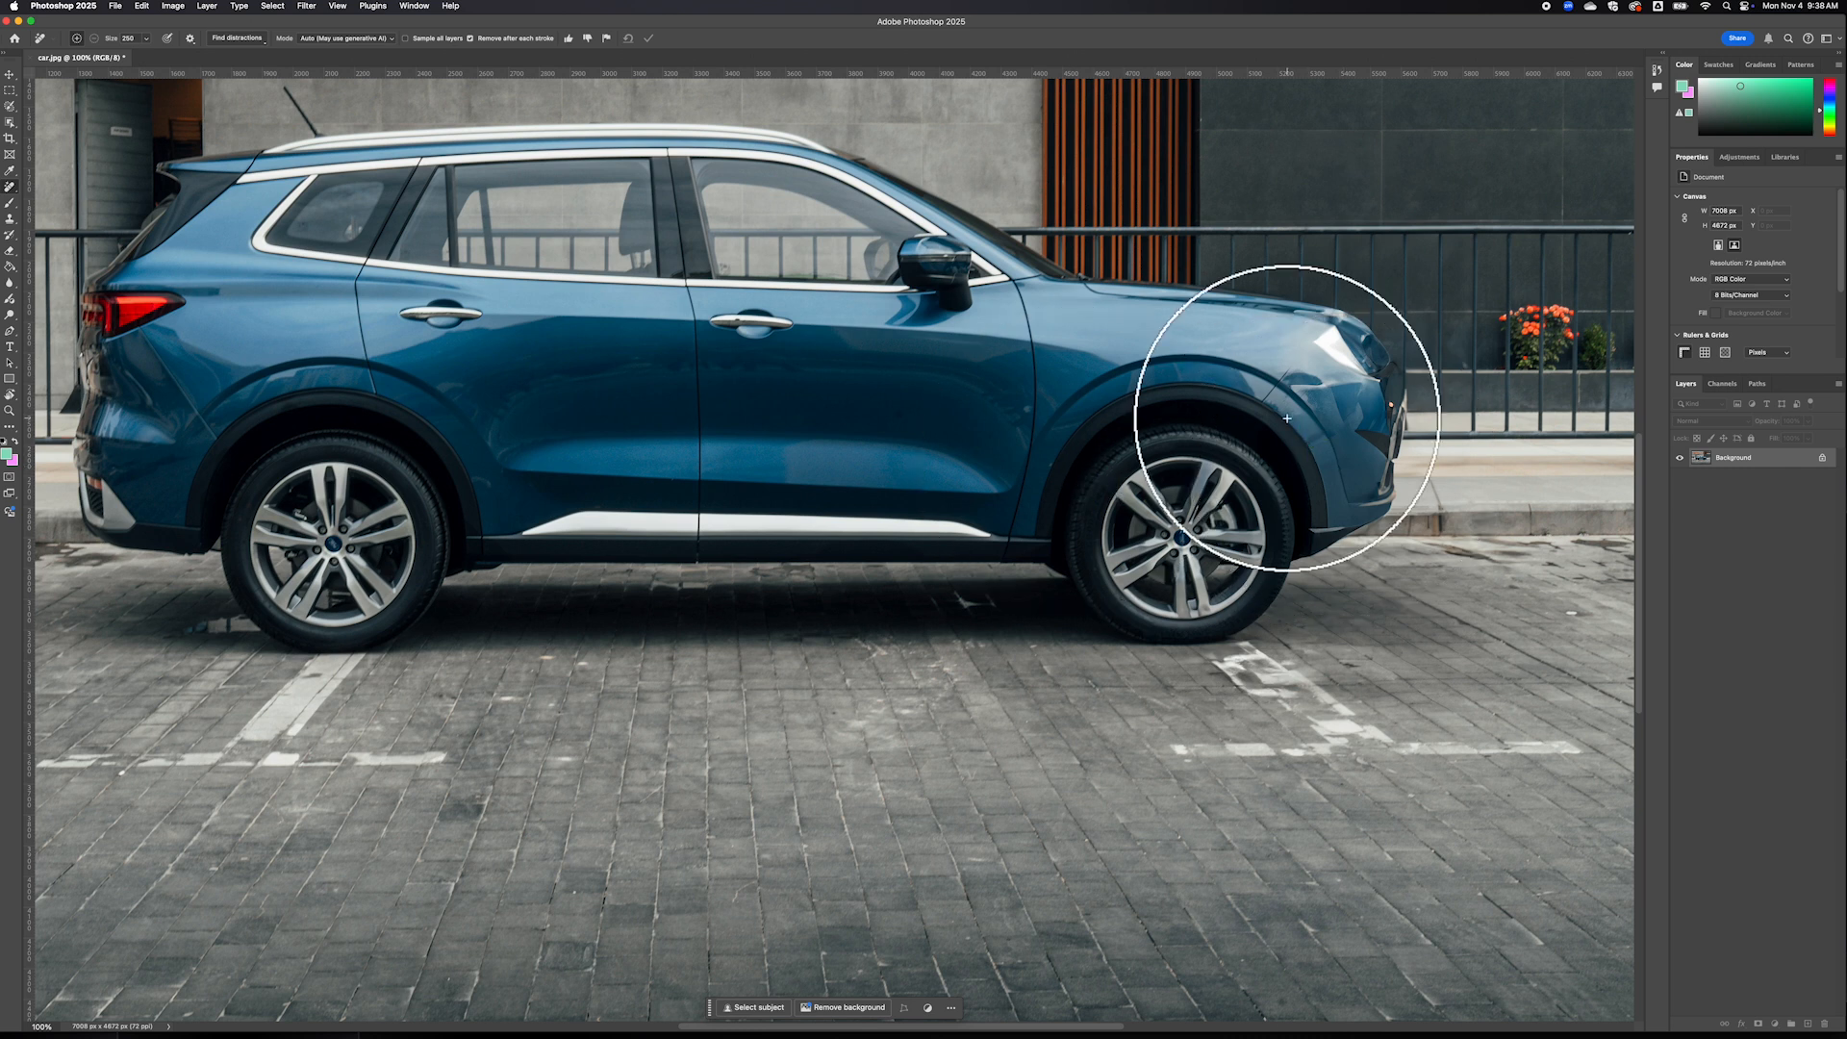
key("super+minus")
key("super+minus")
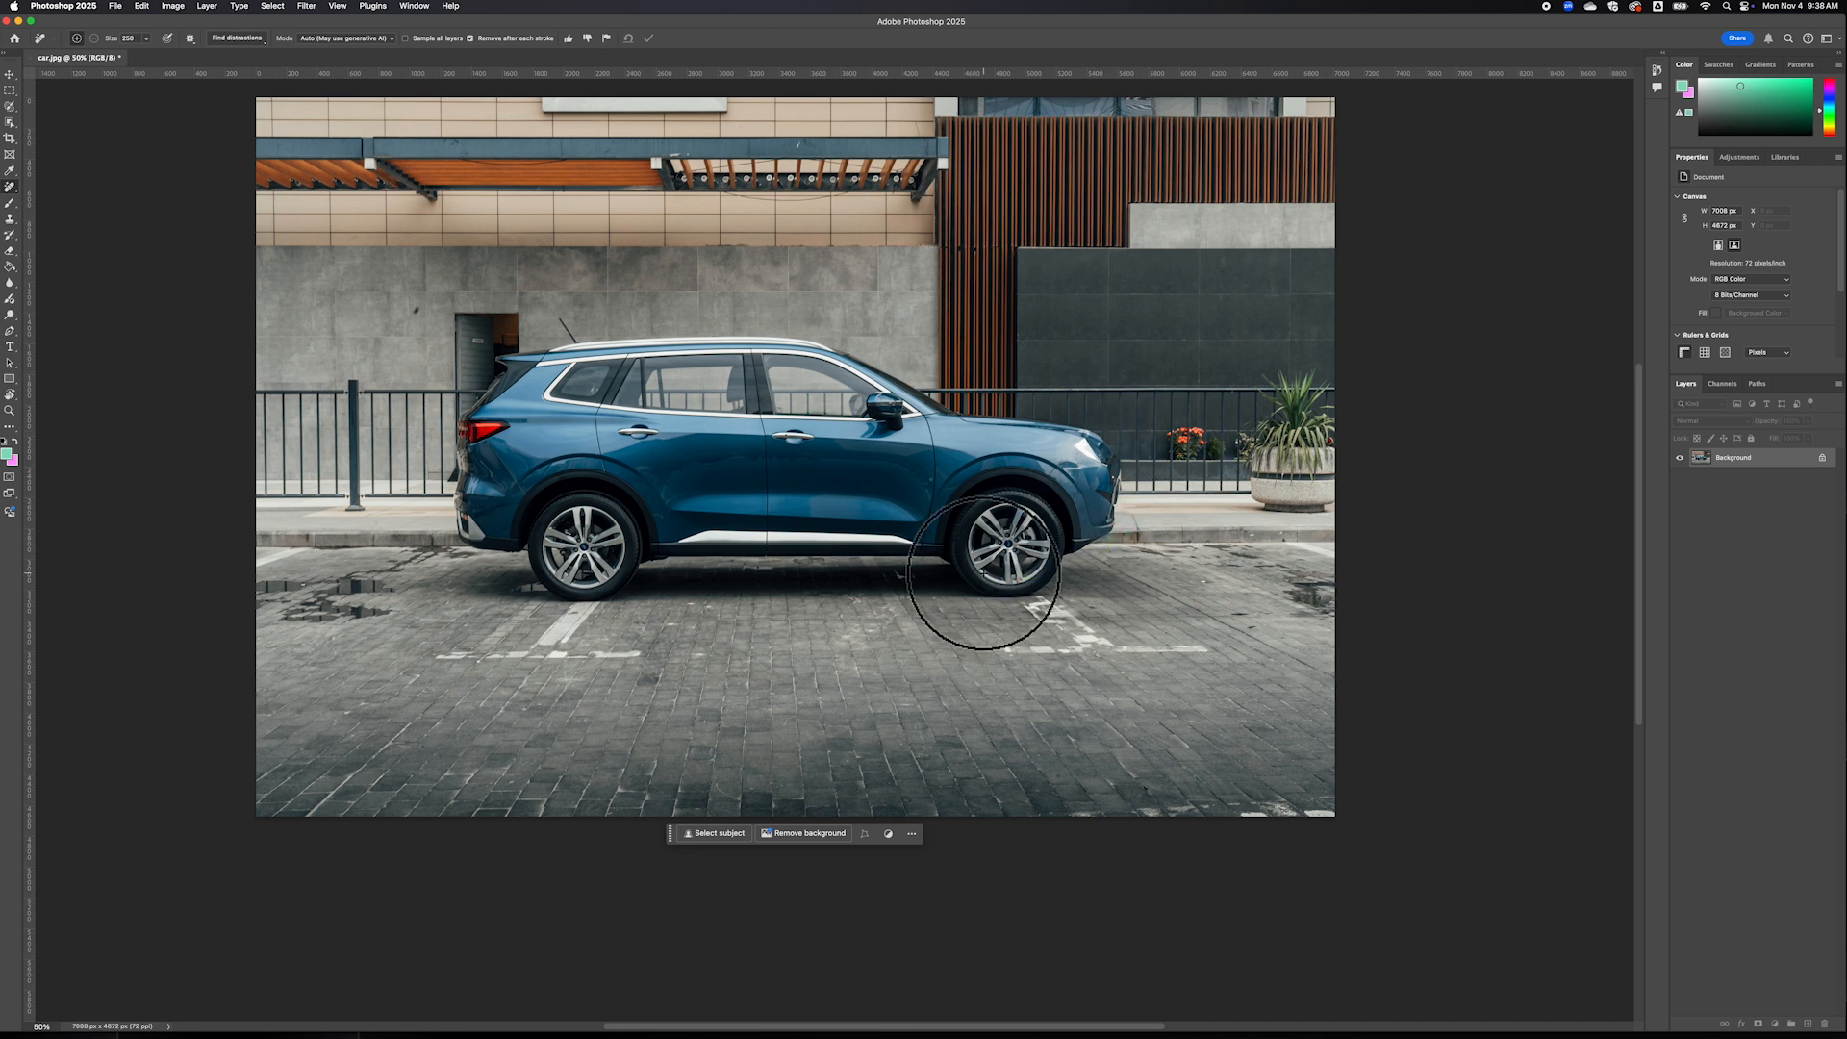
scroll(981, 577, "left", 2)
scroll(981, 577, "down", 1)
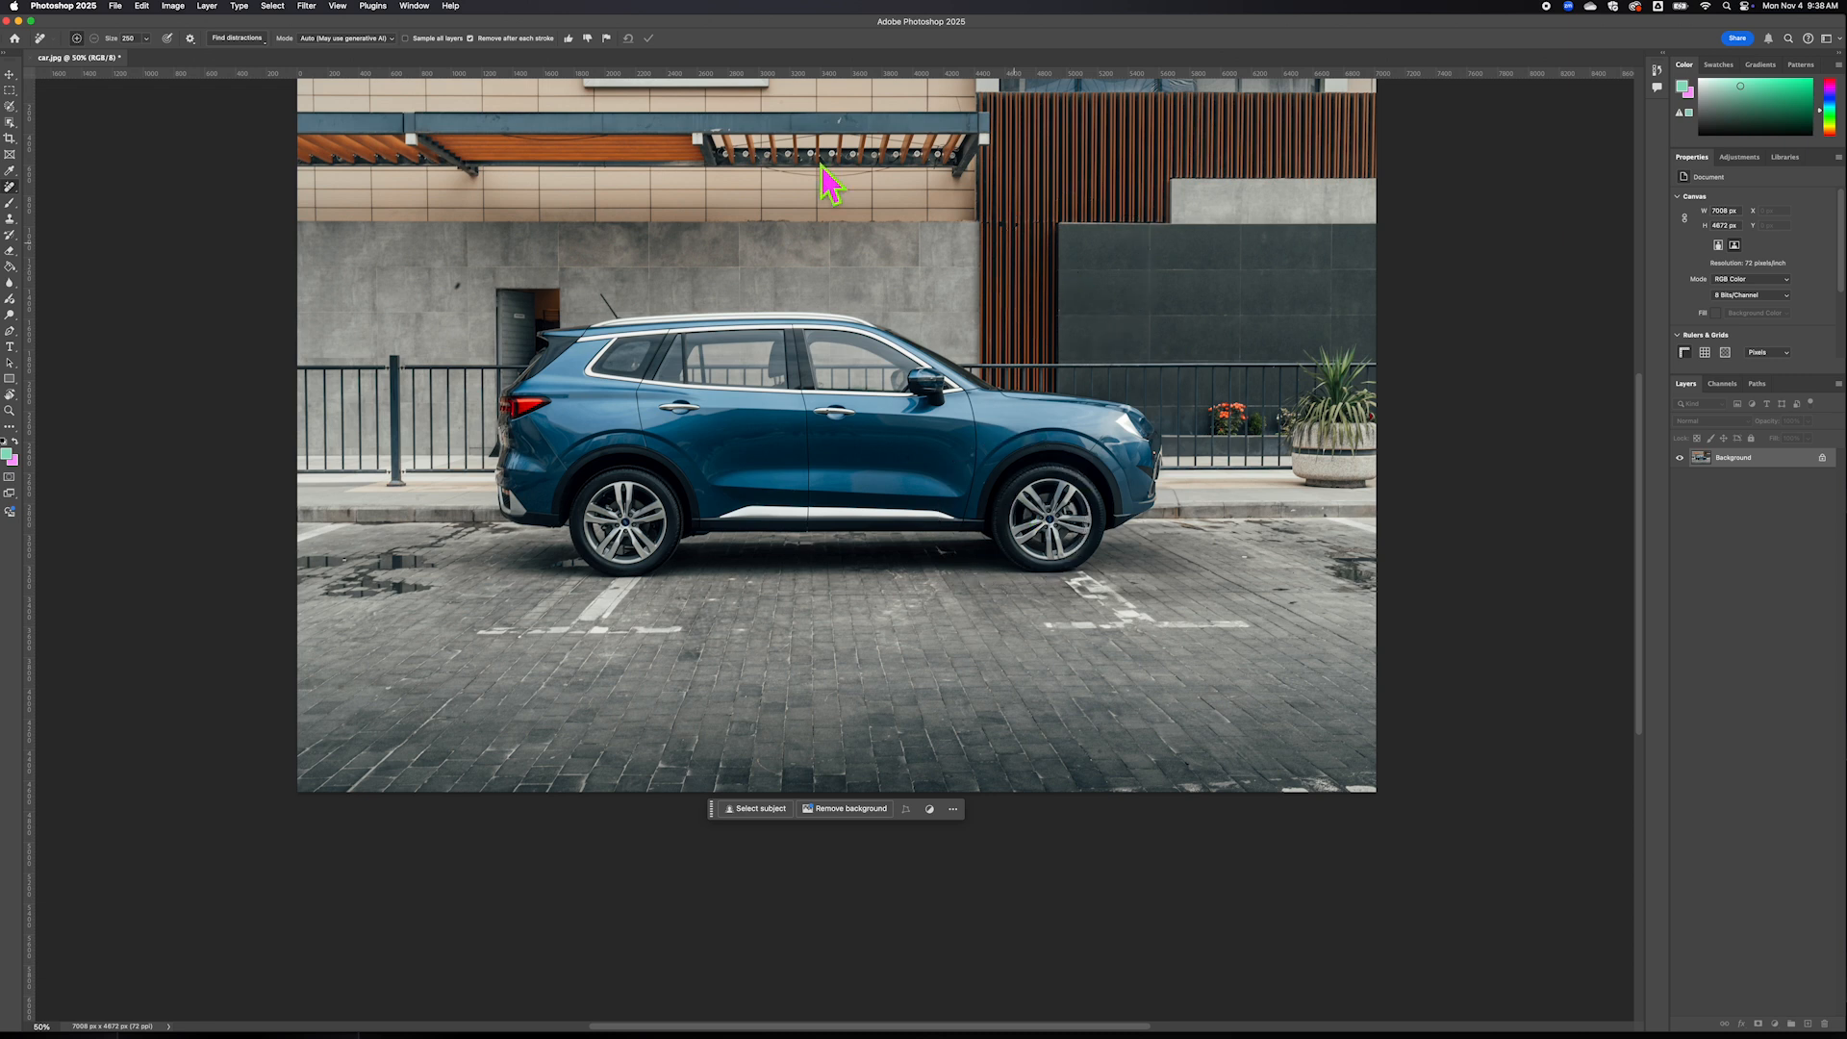
Try the Find distractions option for wires and cables on the car photo, and switch back to the Move tool
left_click(259, 44)
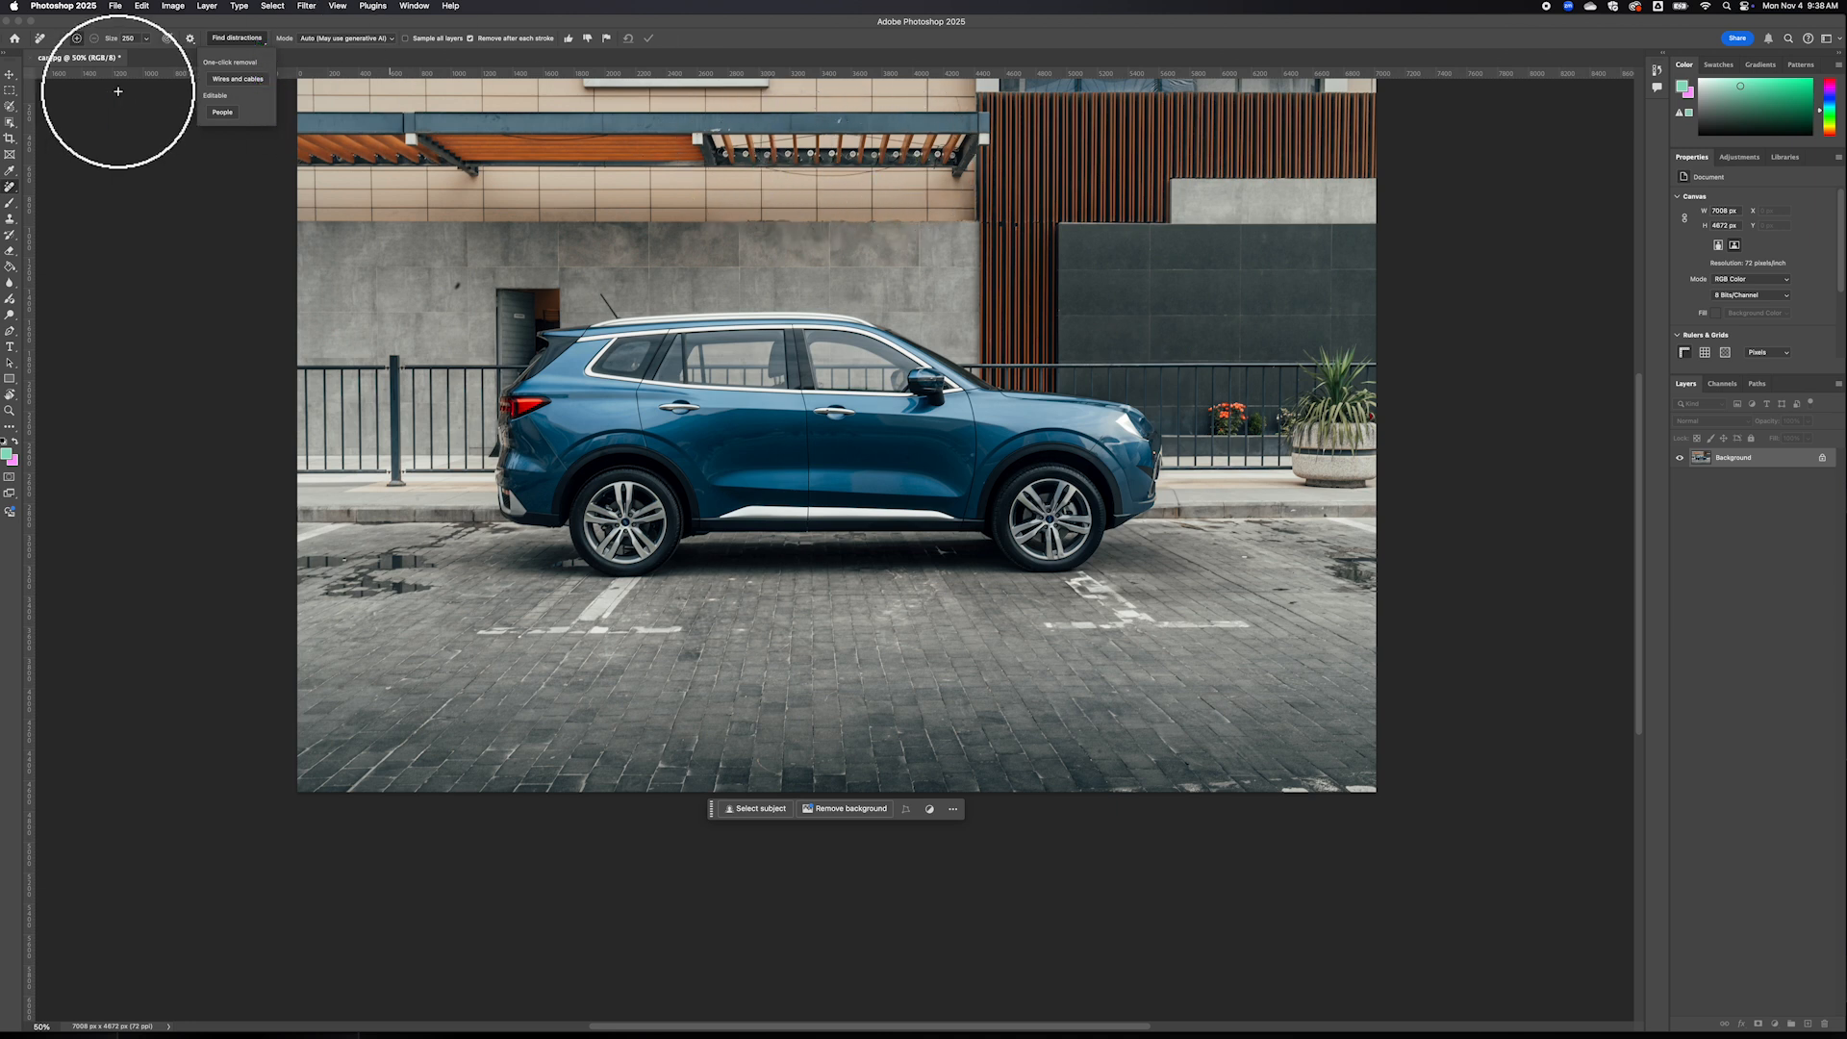
left_click(253, 81)
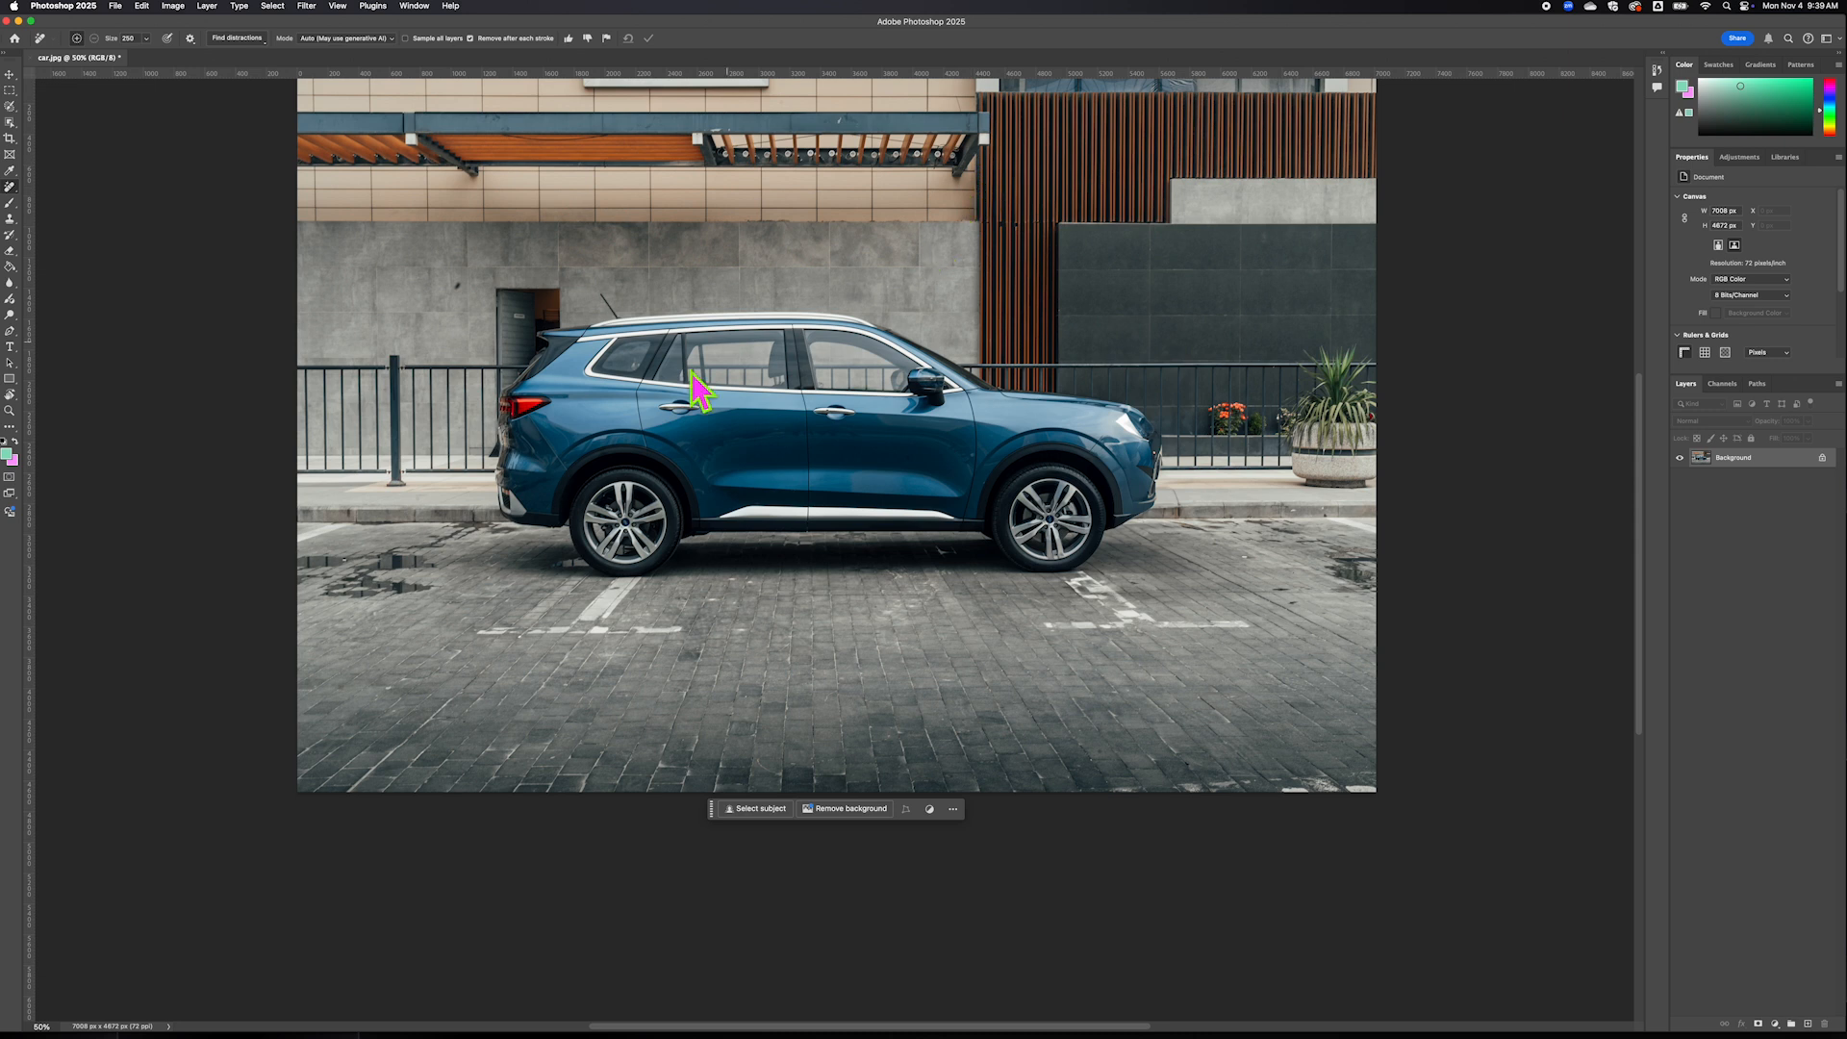
scroll(612, 438, "up", 3)
scroll(612, 450, "up", 2)
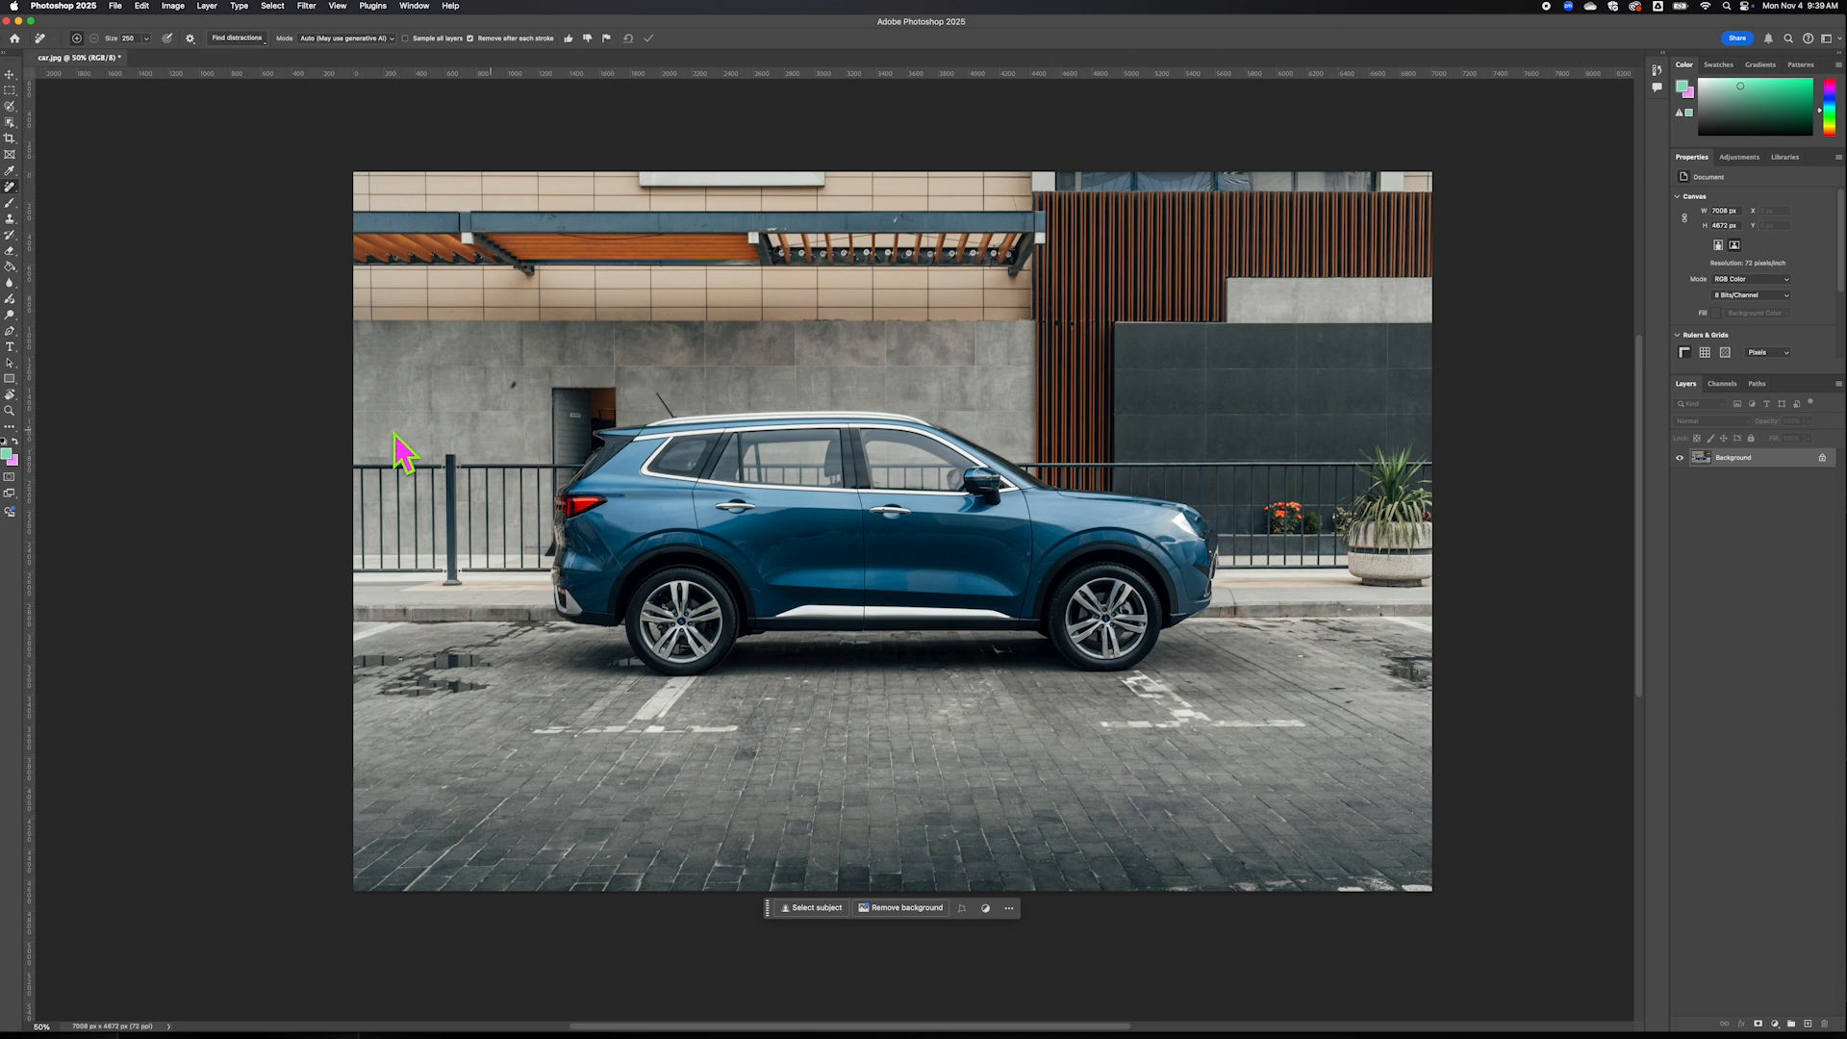
left_click(11, 188)
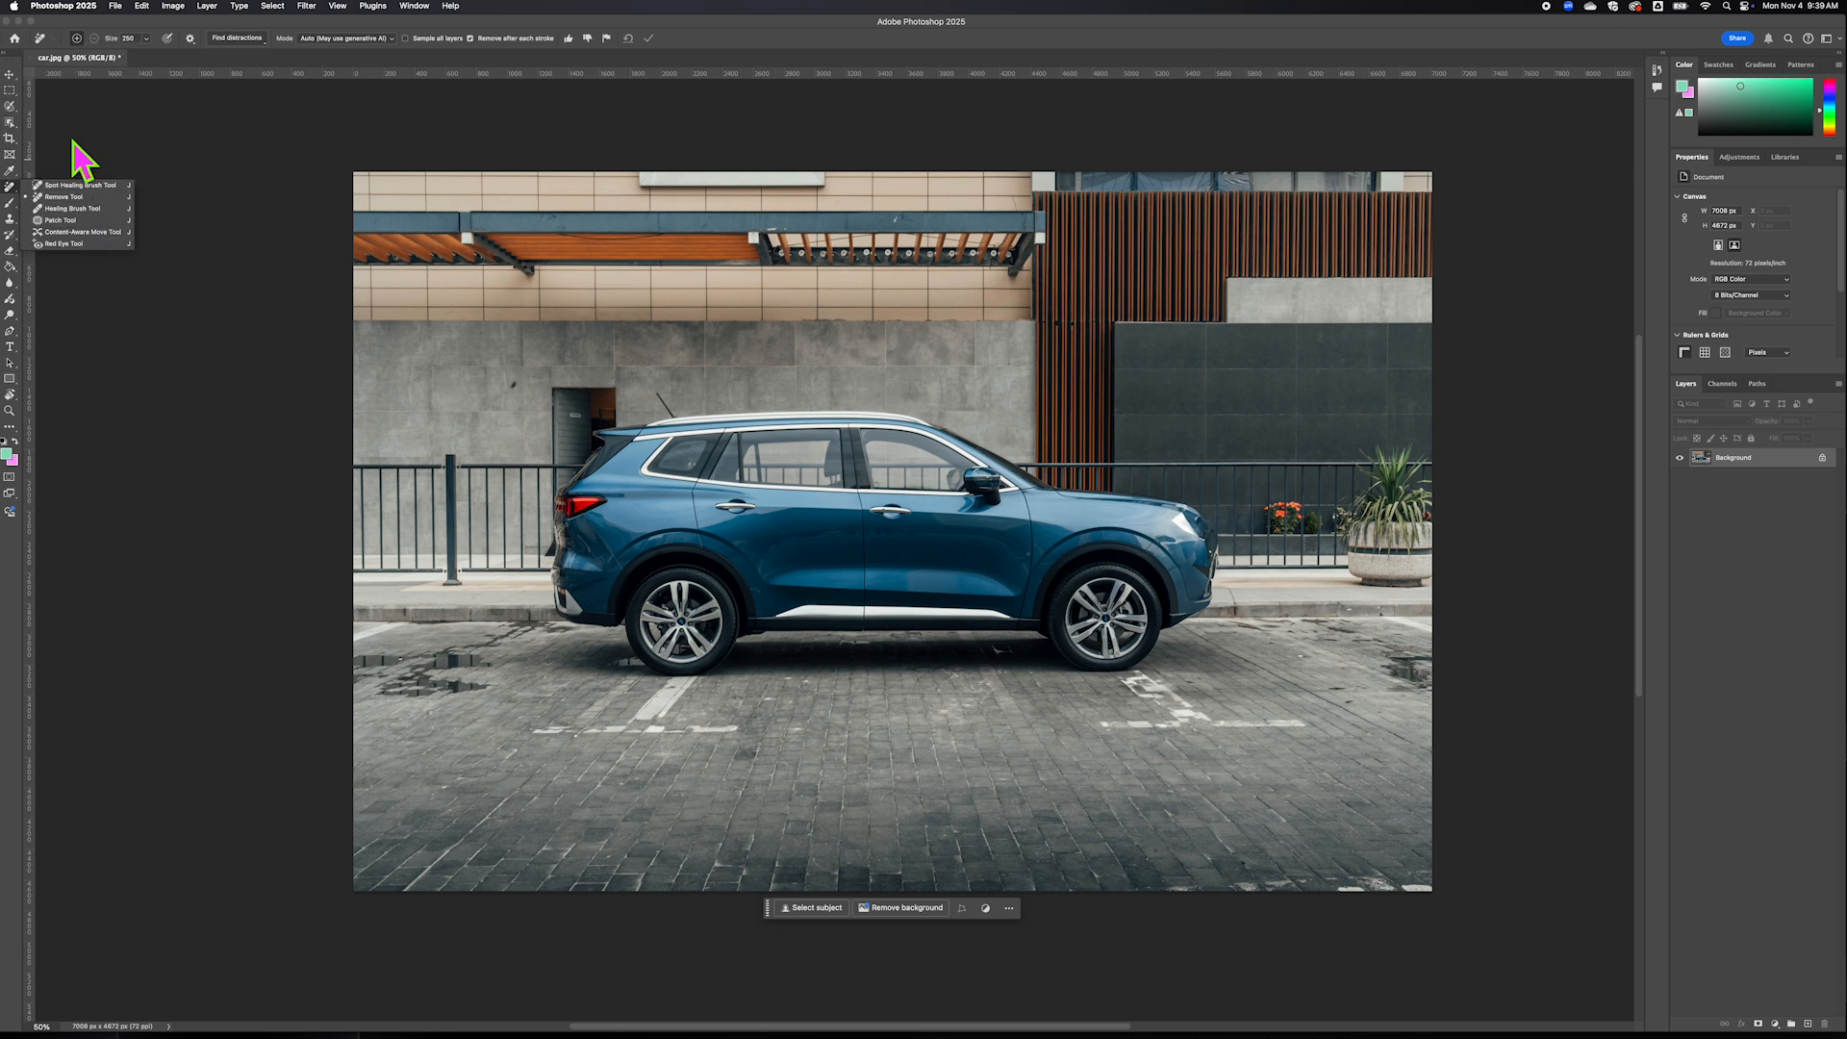
left_click(11, 76)
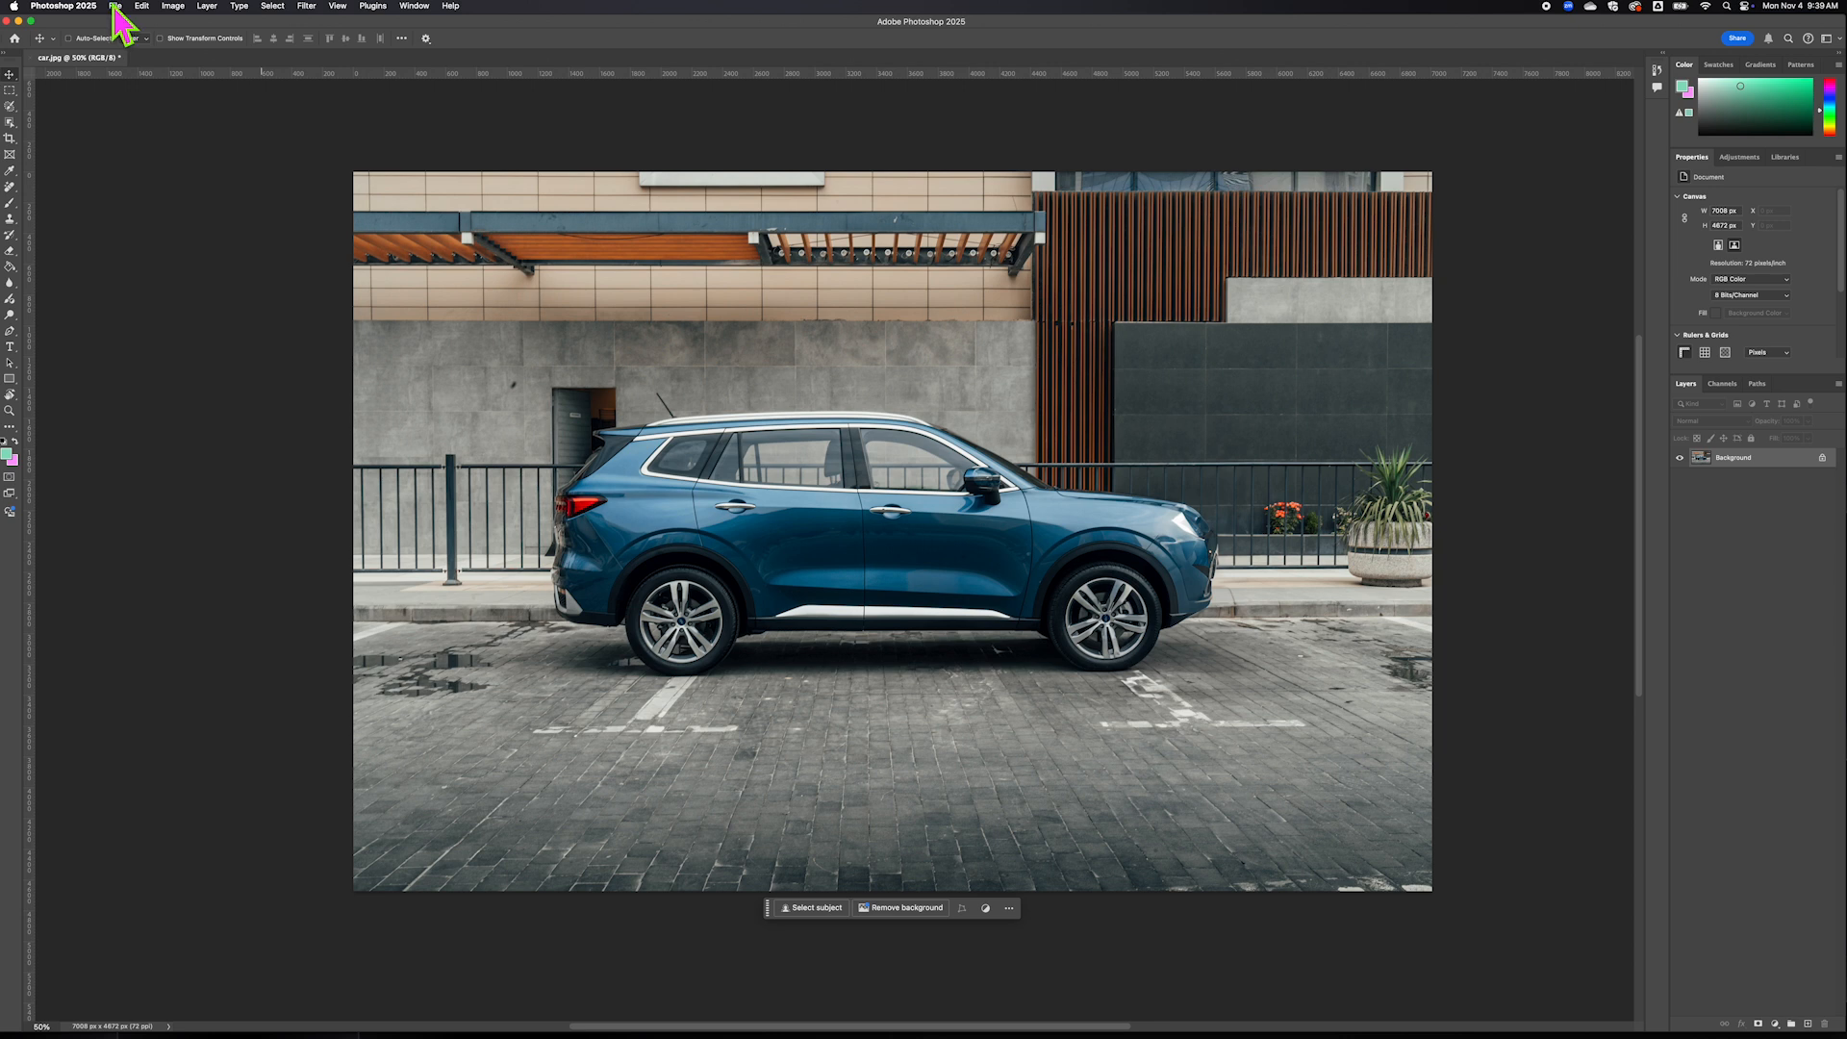
Start saving a copy named "car final.jpg" and create a folder named "Final" inside Photo Tutorial for it
left_click(115, 6)
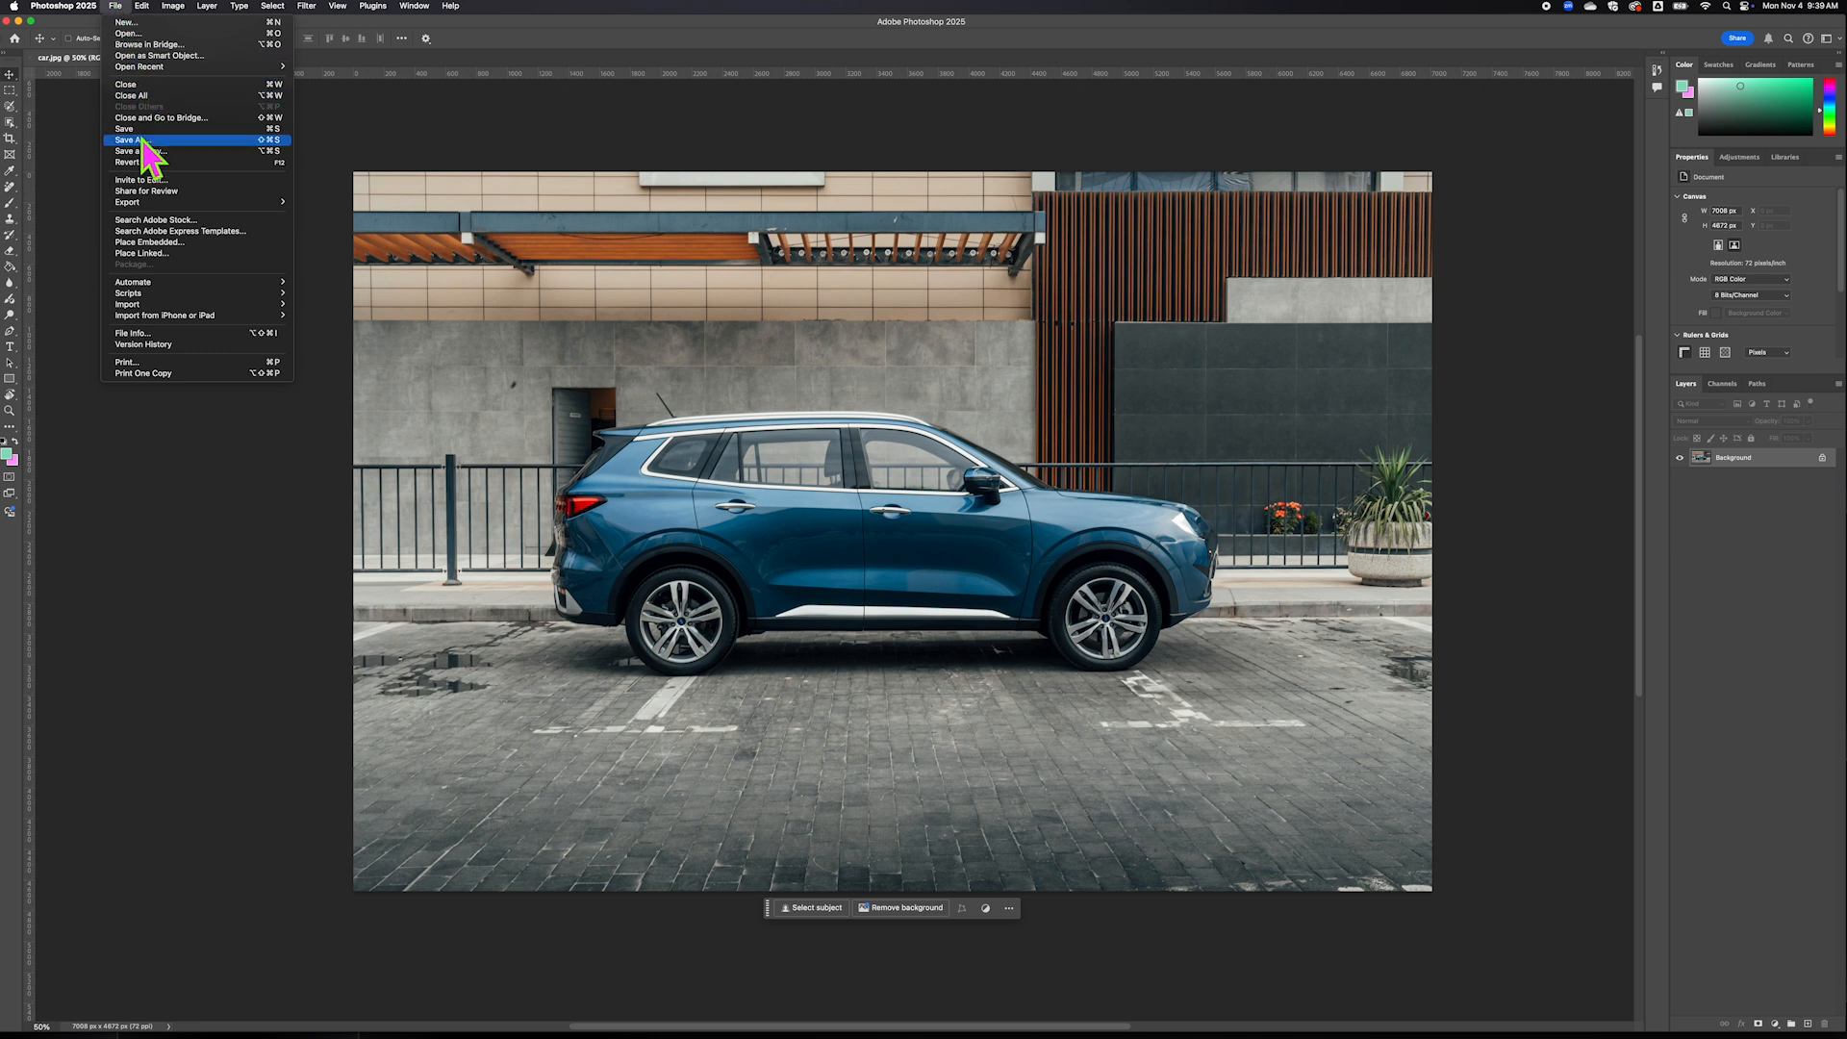
left_click(154, 152)
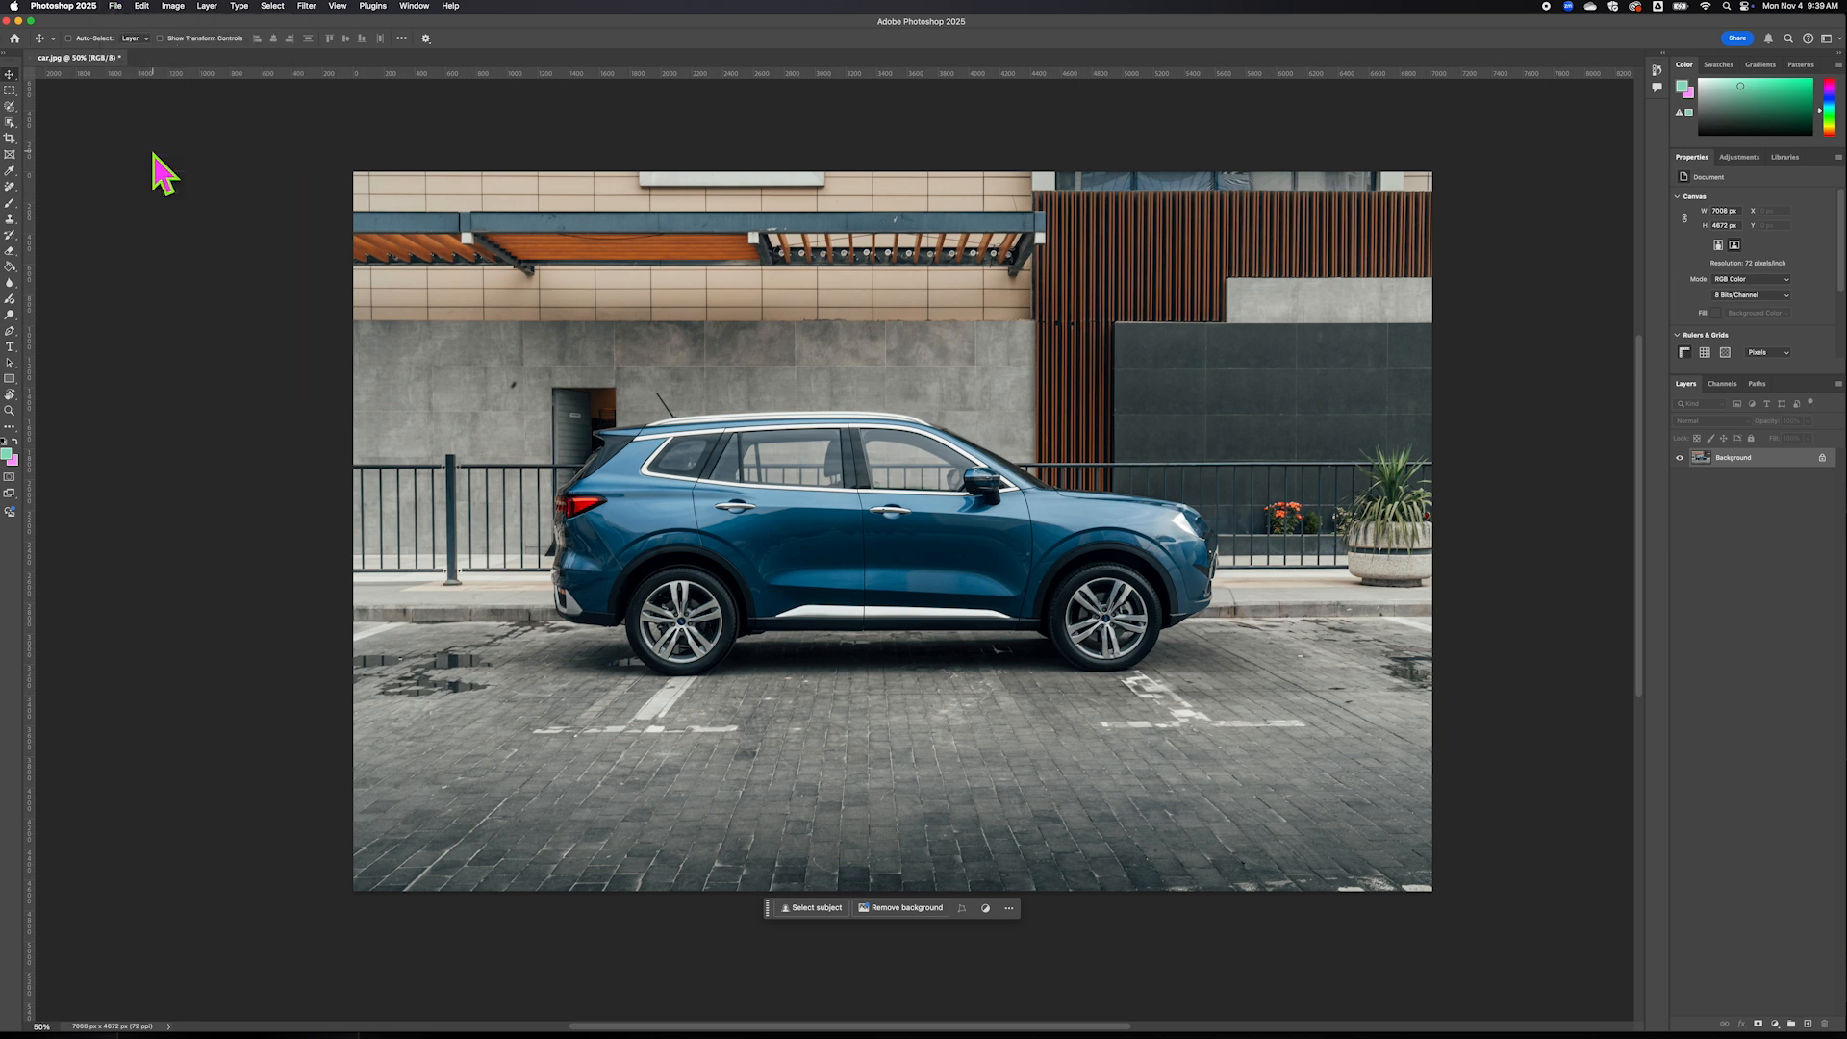
type("car fin")
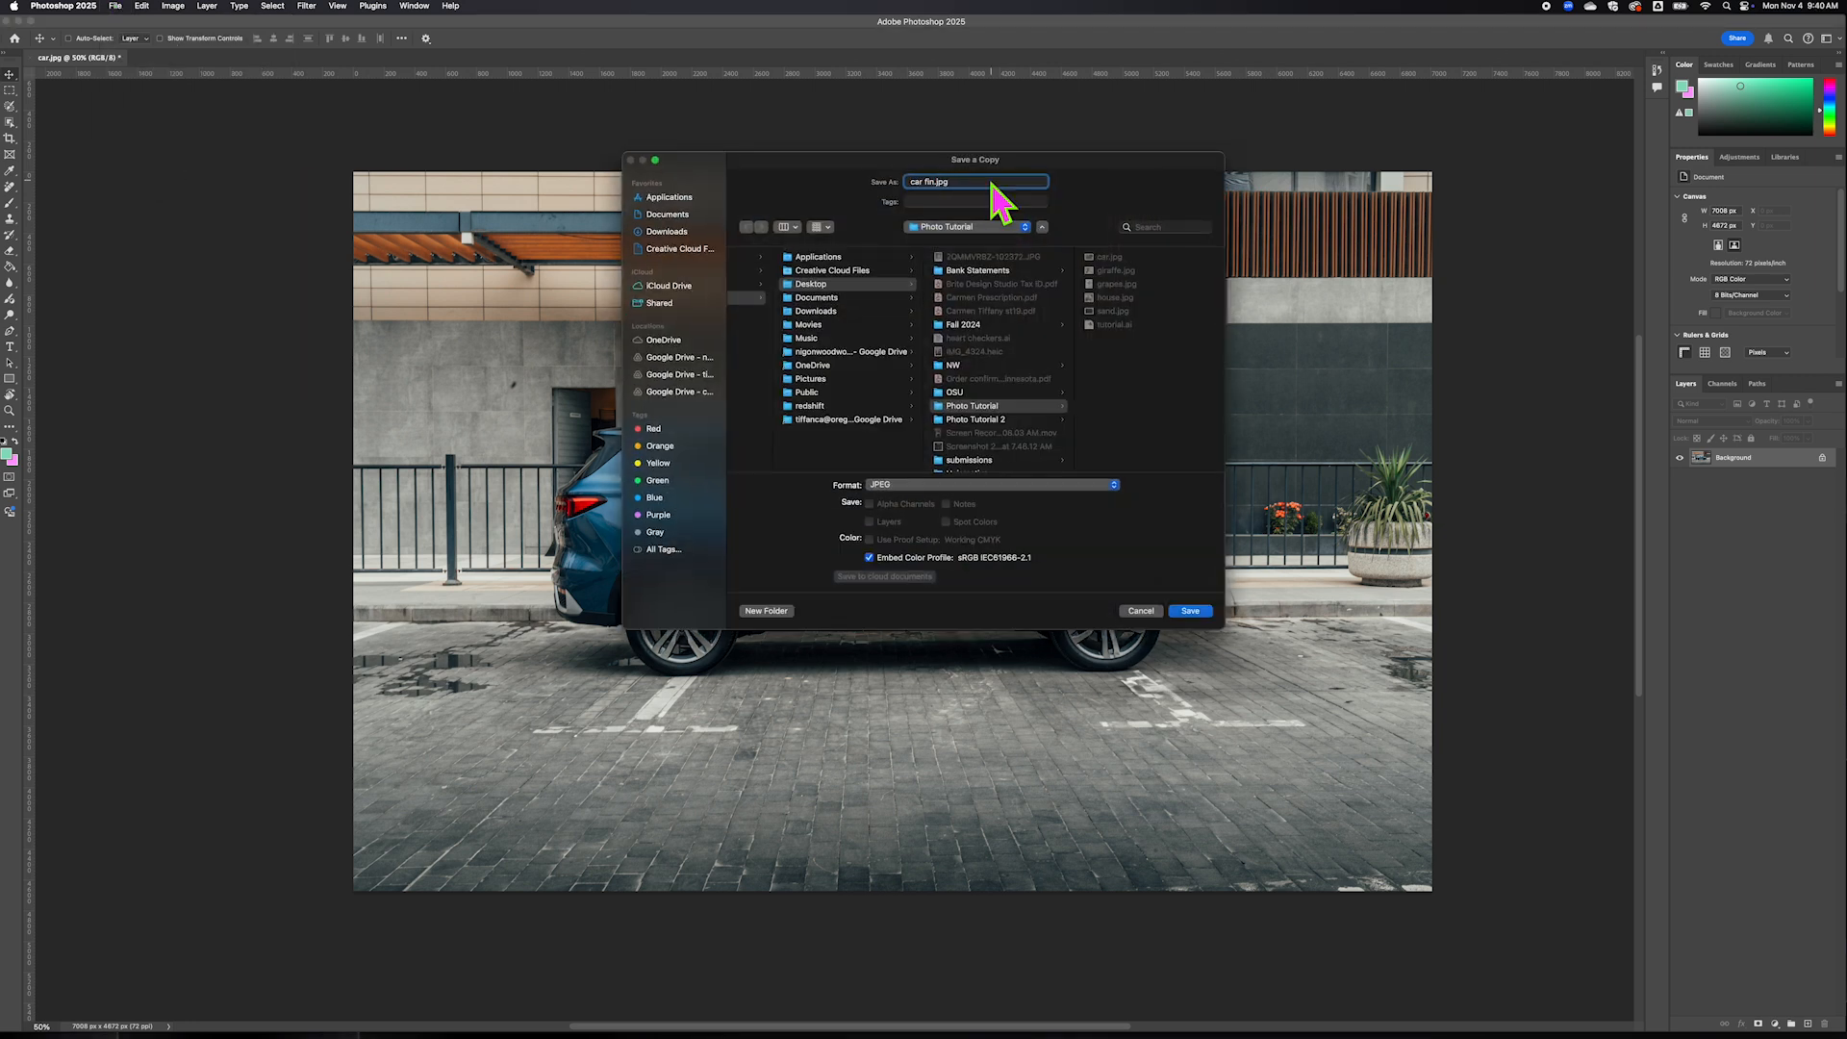
type("al")
left_click(775, 612)
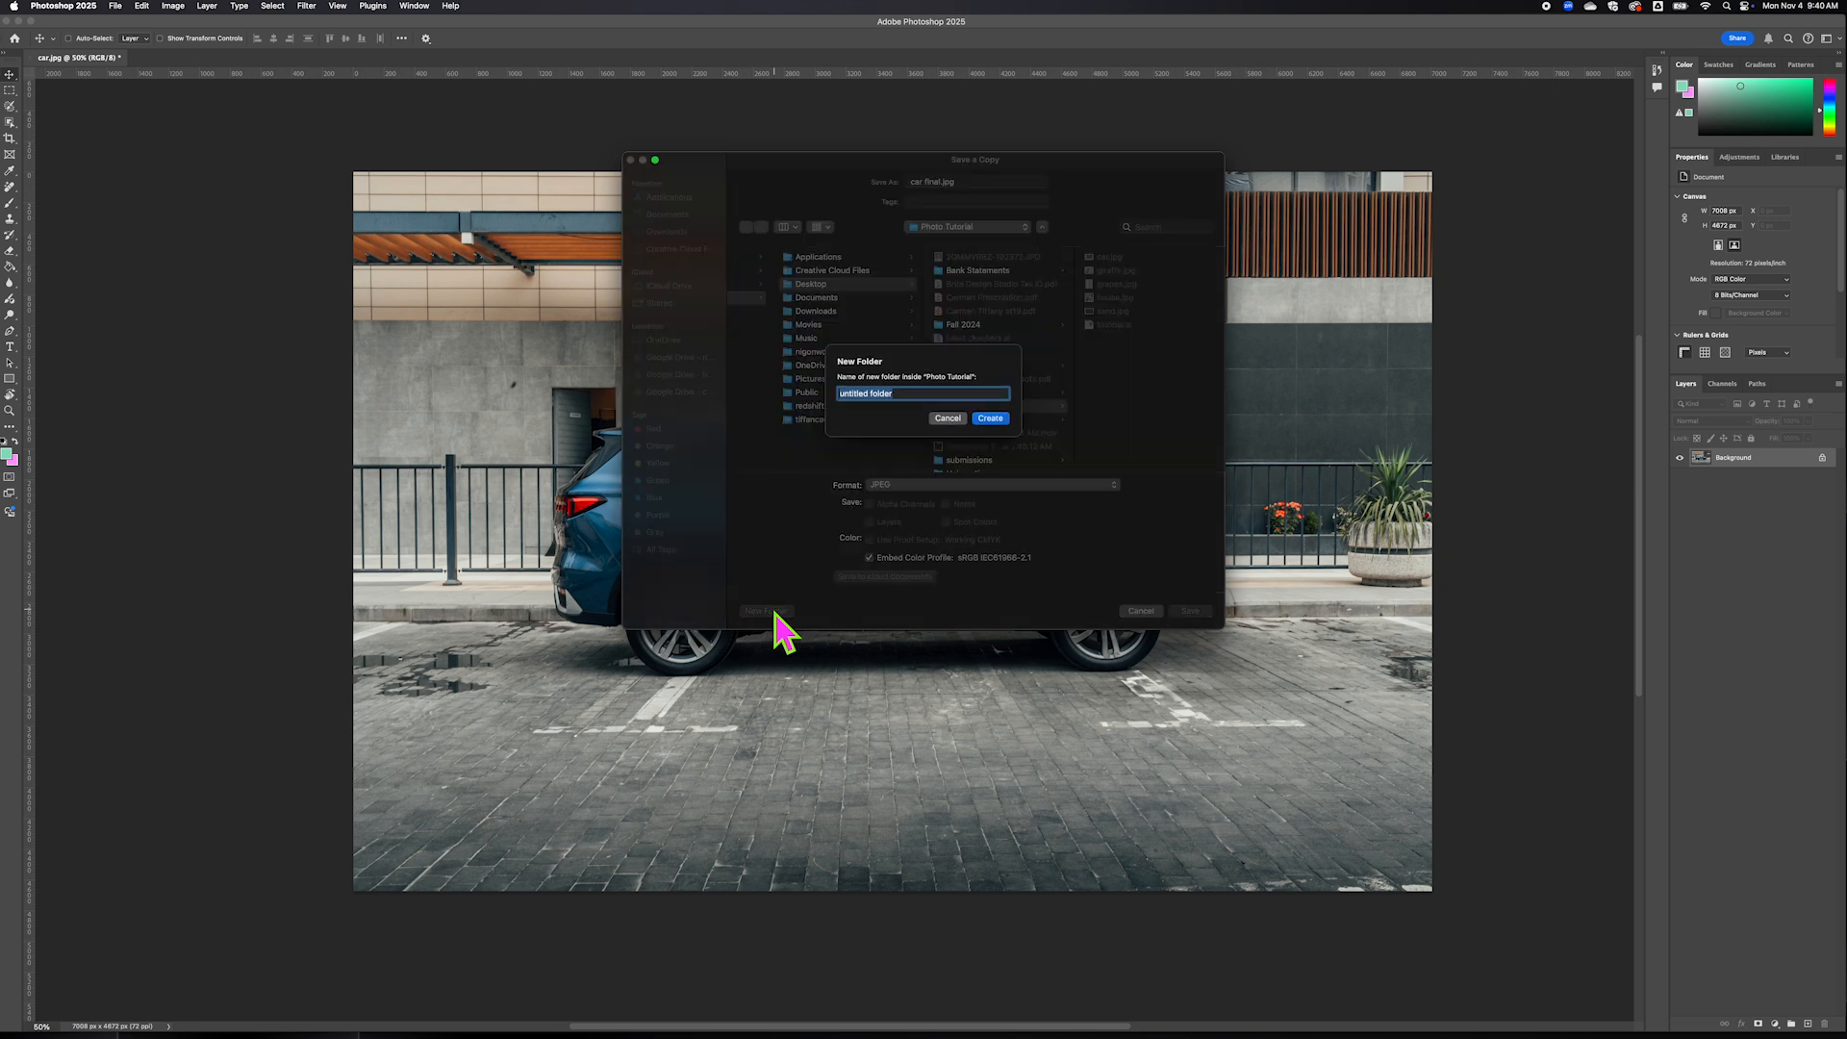
type("Final")
left_click(1000, 425)
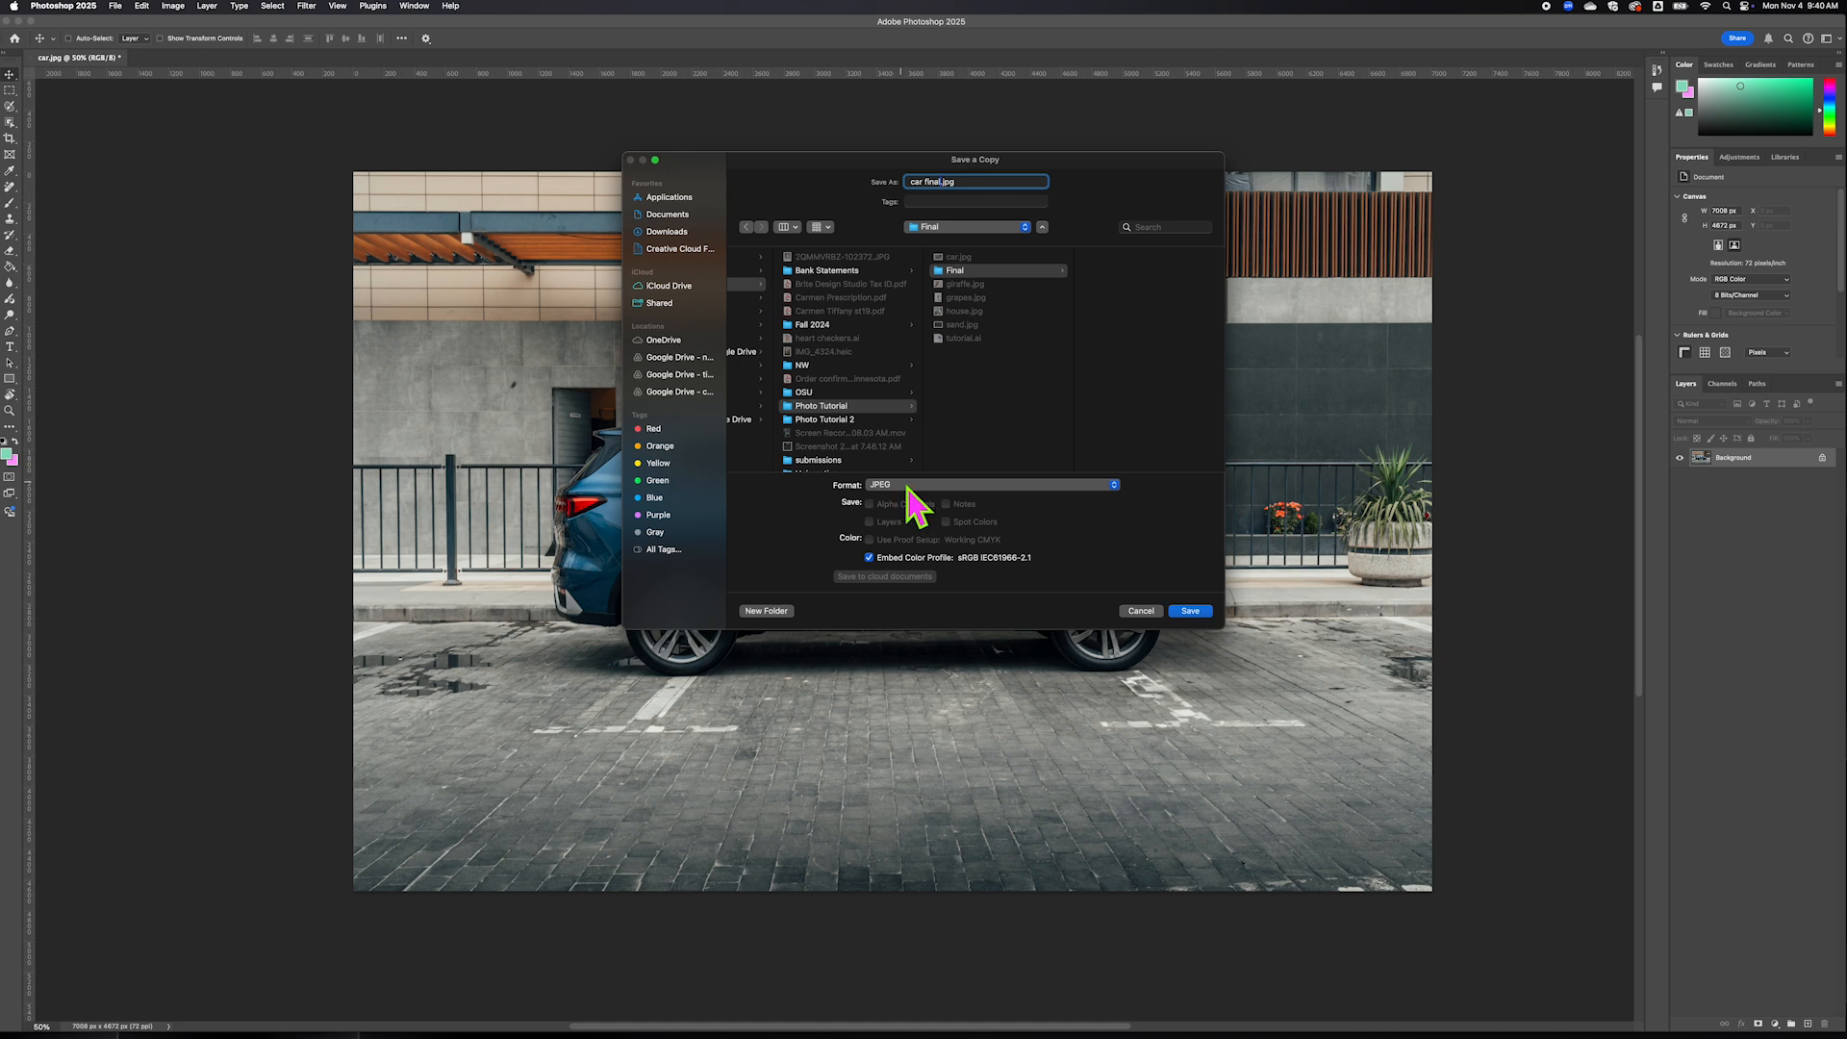
Save the copy as a JPEG at maximum quality 12, and close car.jpg without saving its changes
left_click(1189, 611)
key("h")
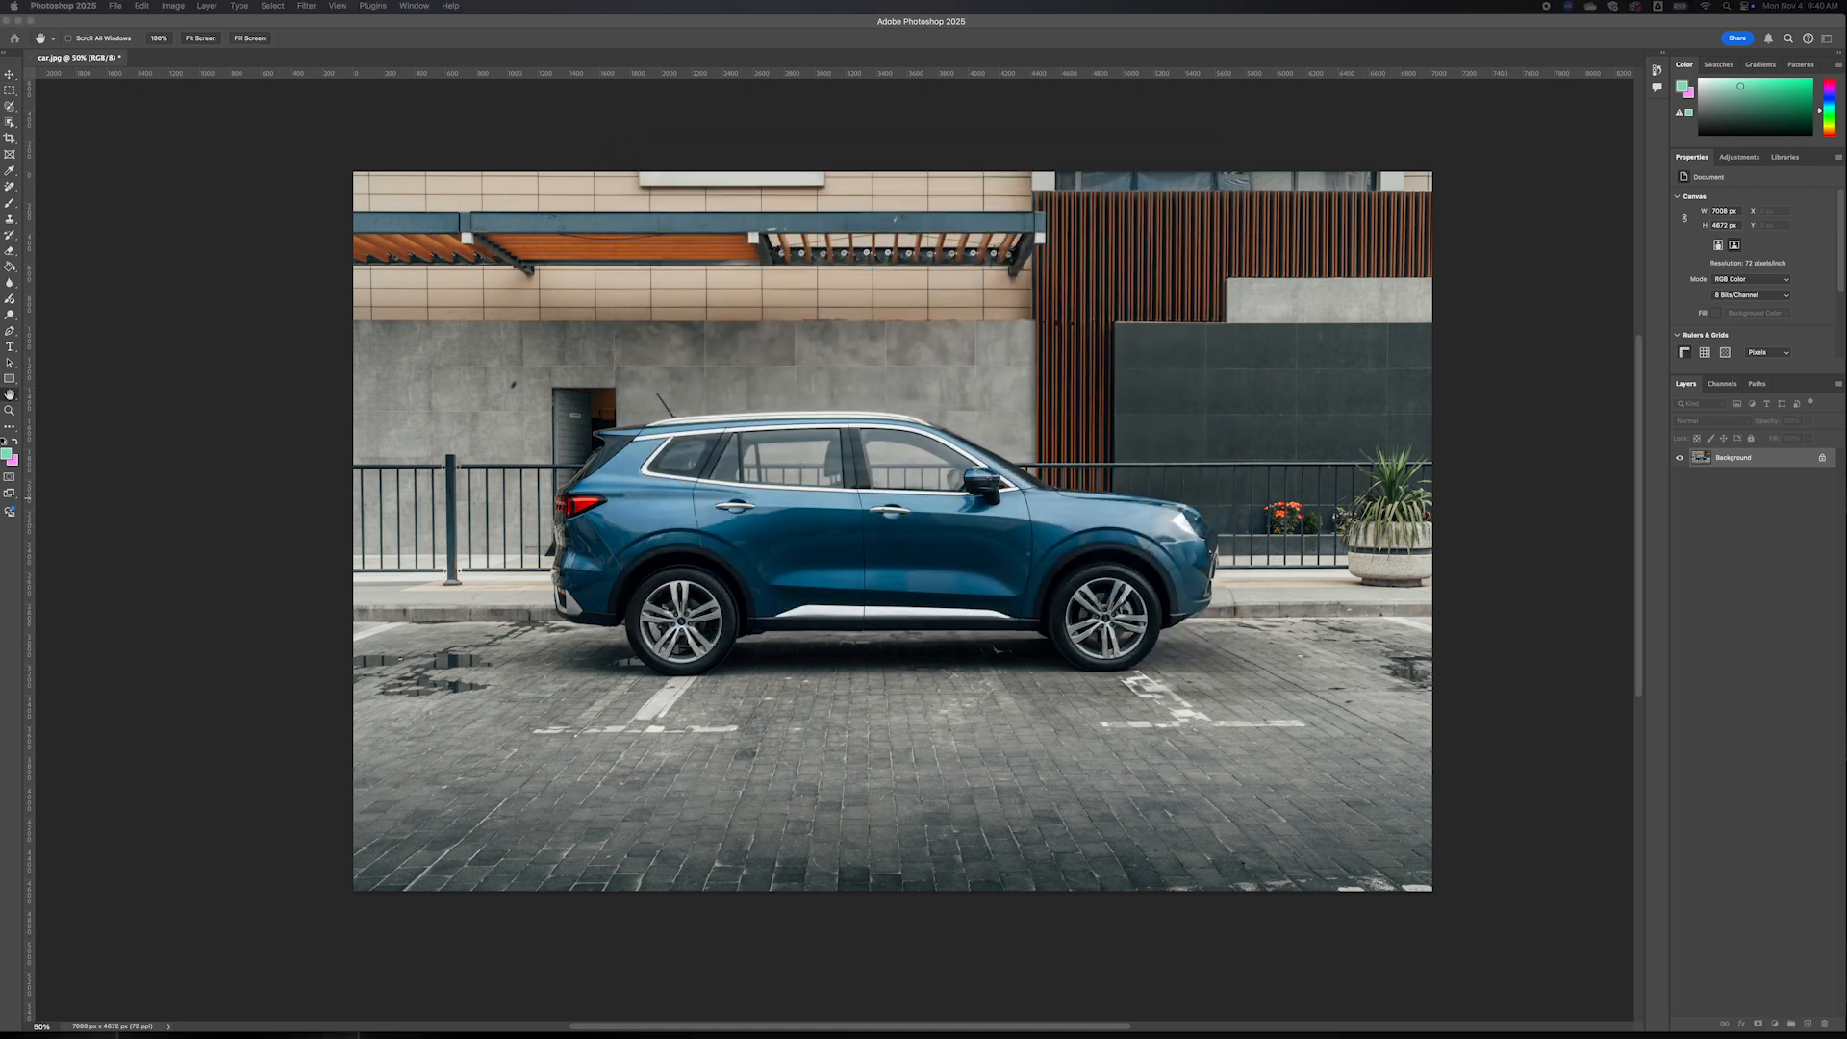
left_click_drag(938, 367, 1174, 237)
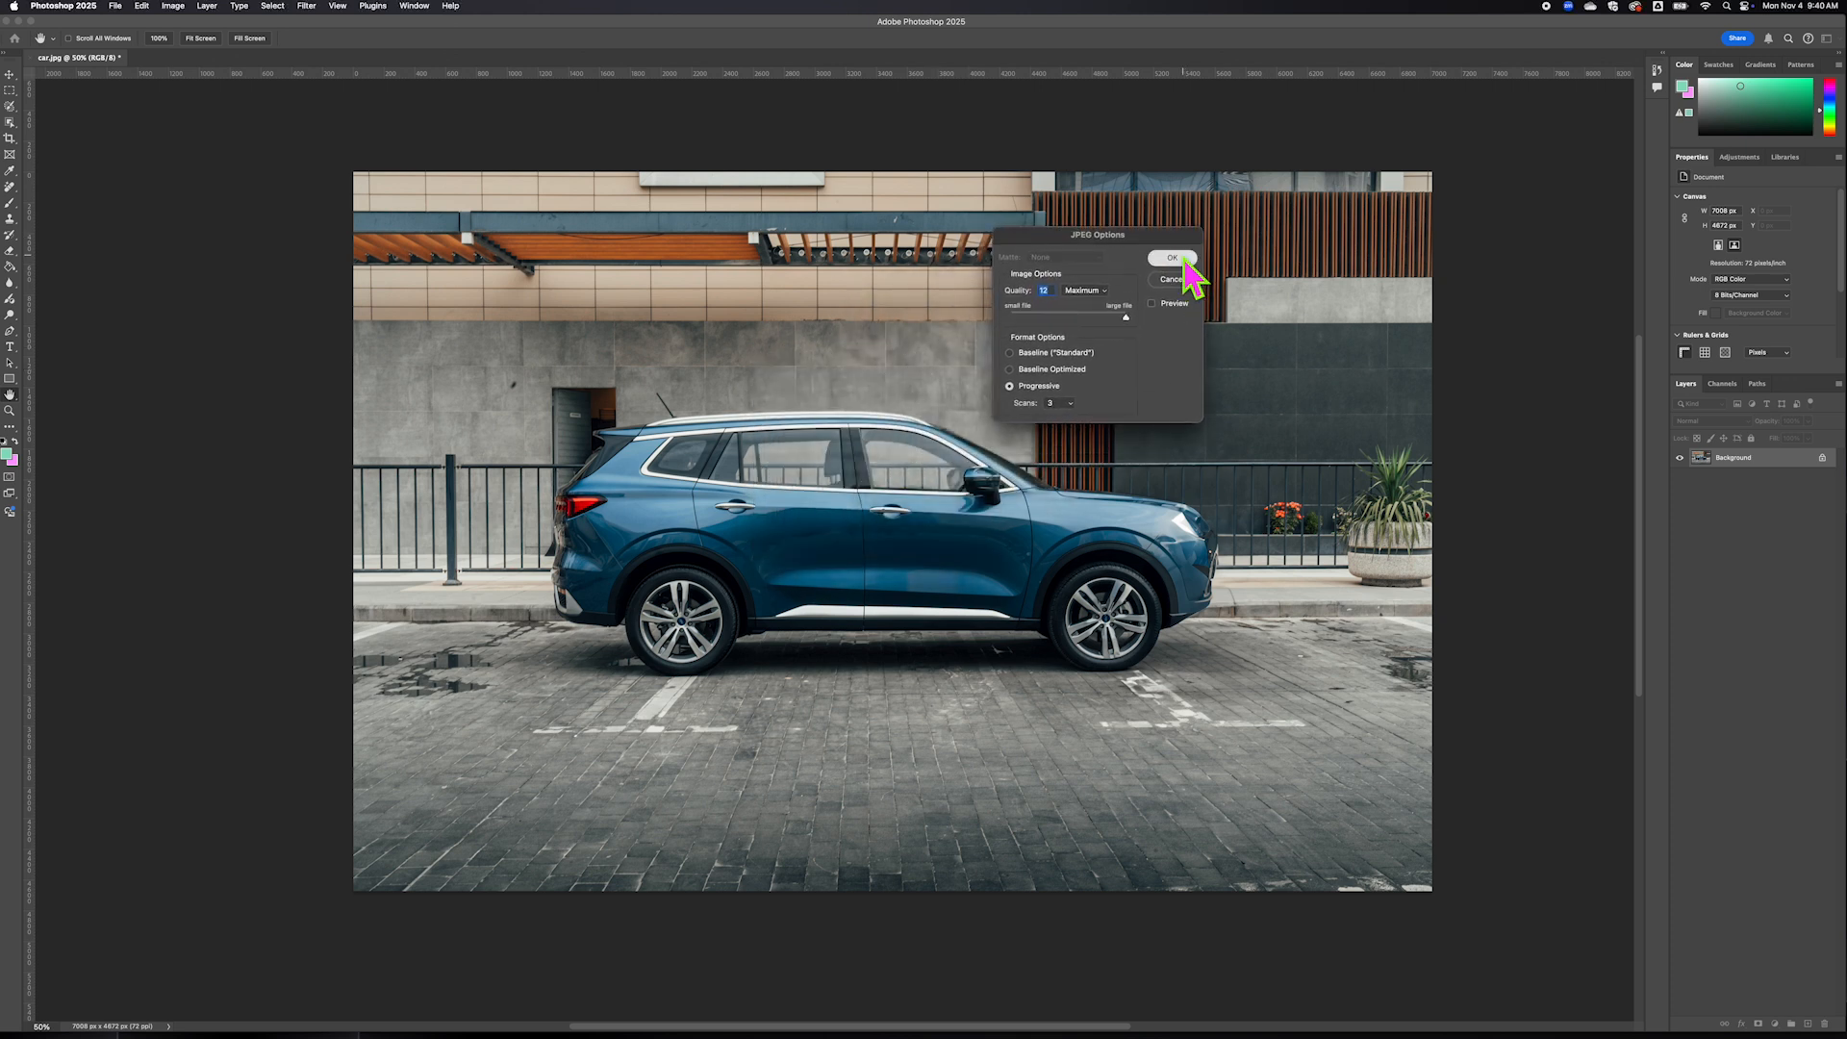
left_click(1183, 257)
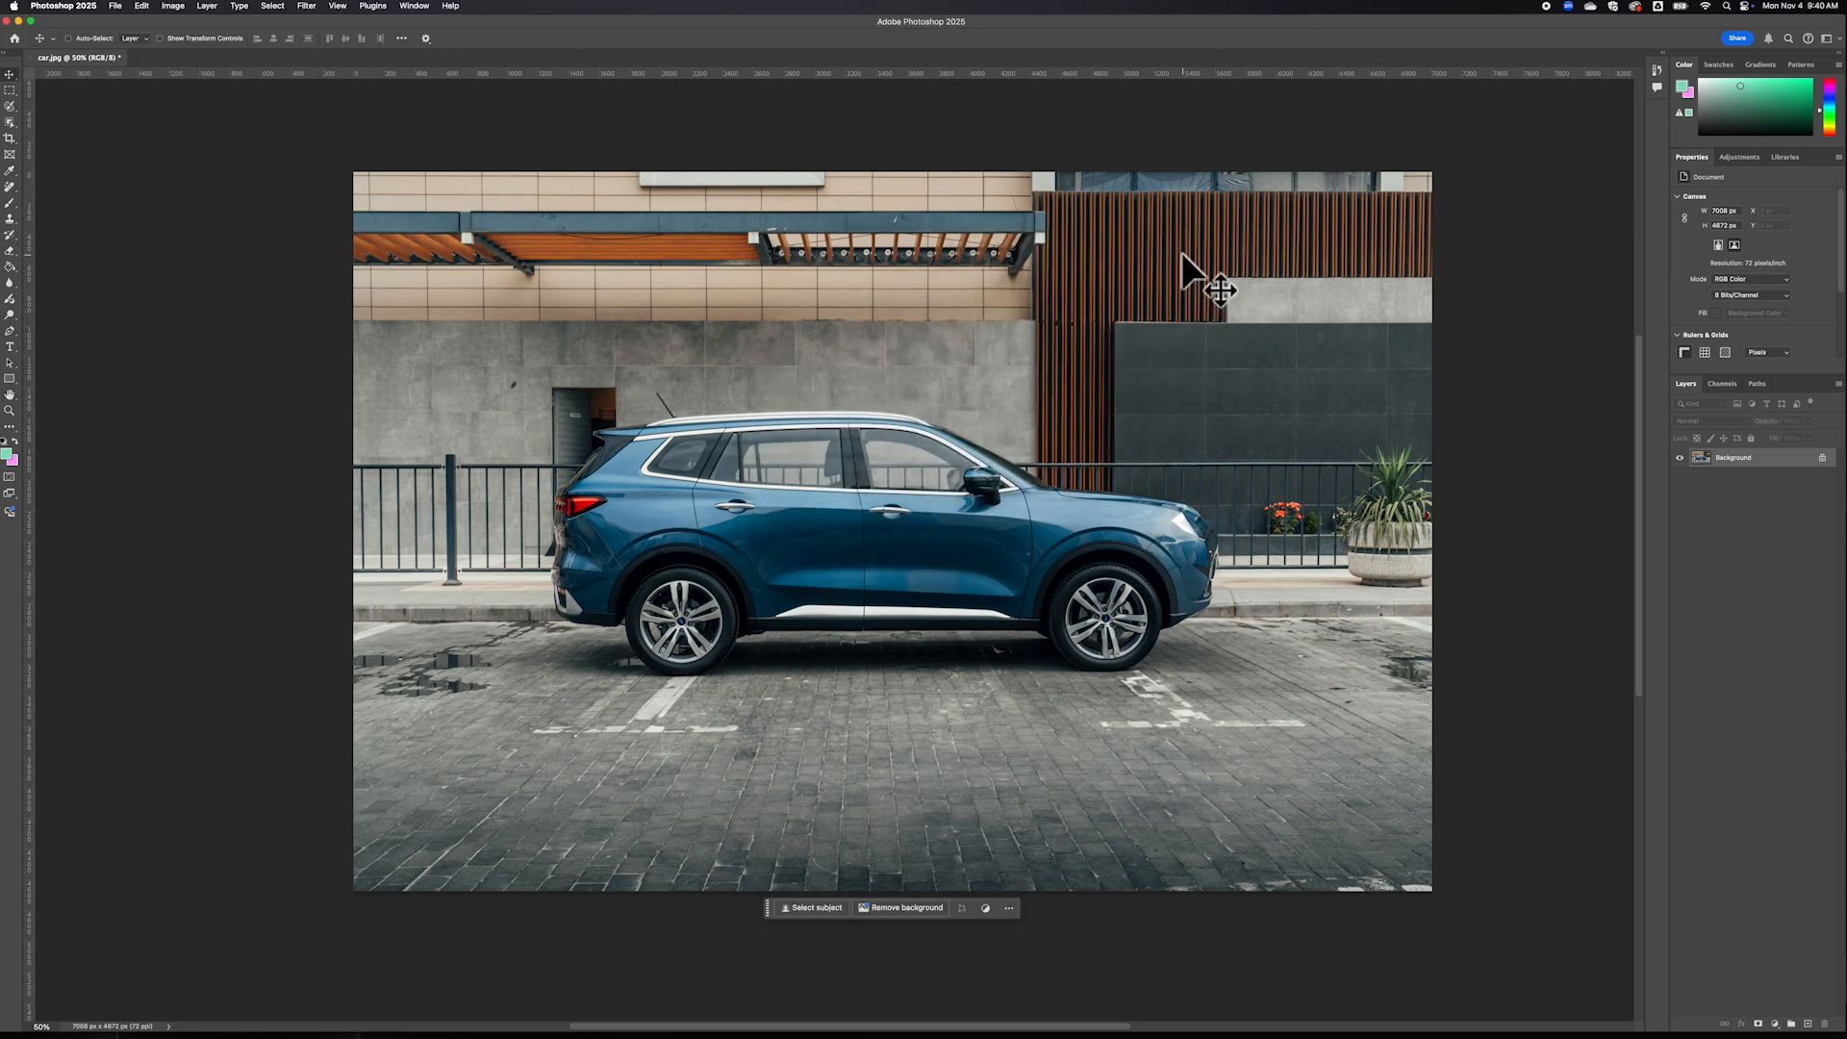
left_click(33, 57)
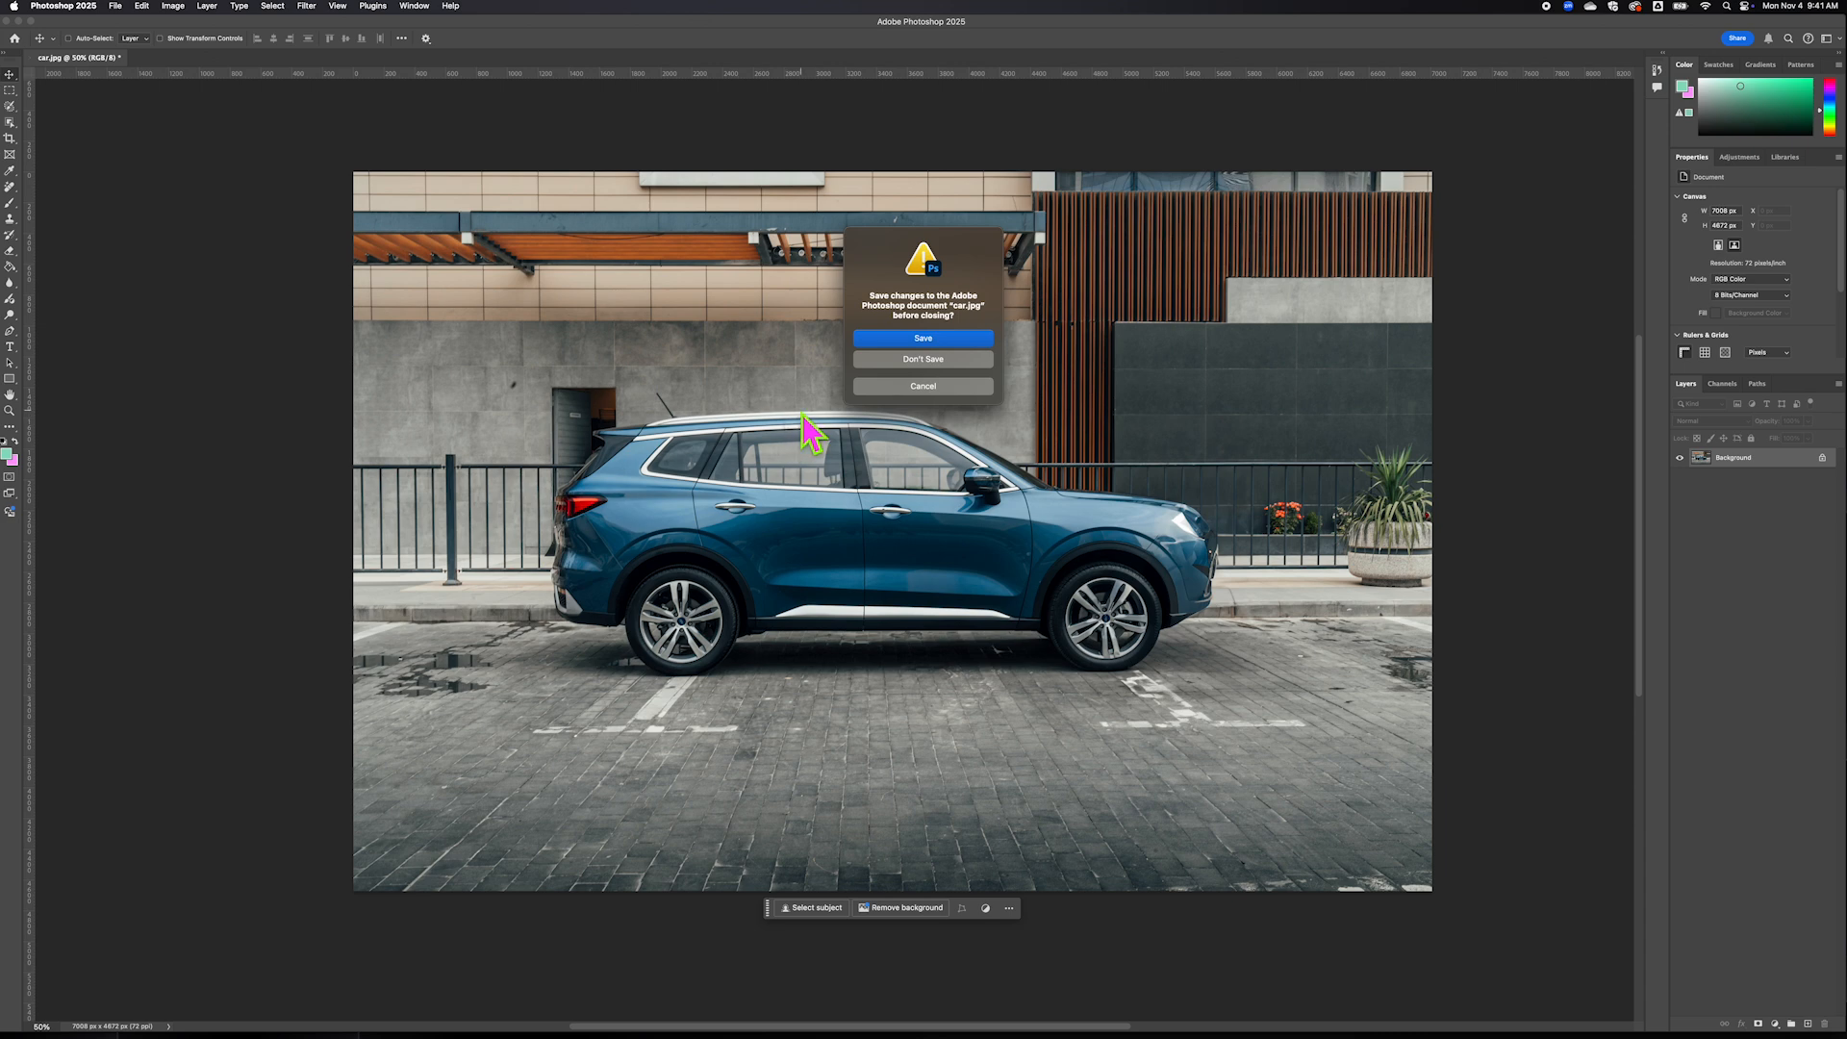
left_click(965, 360)
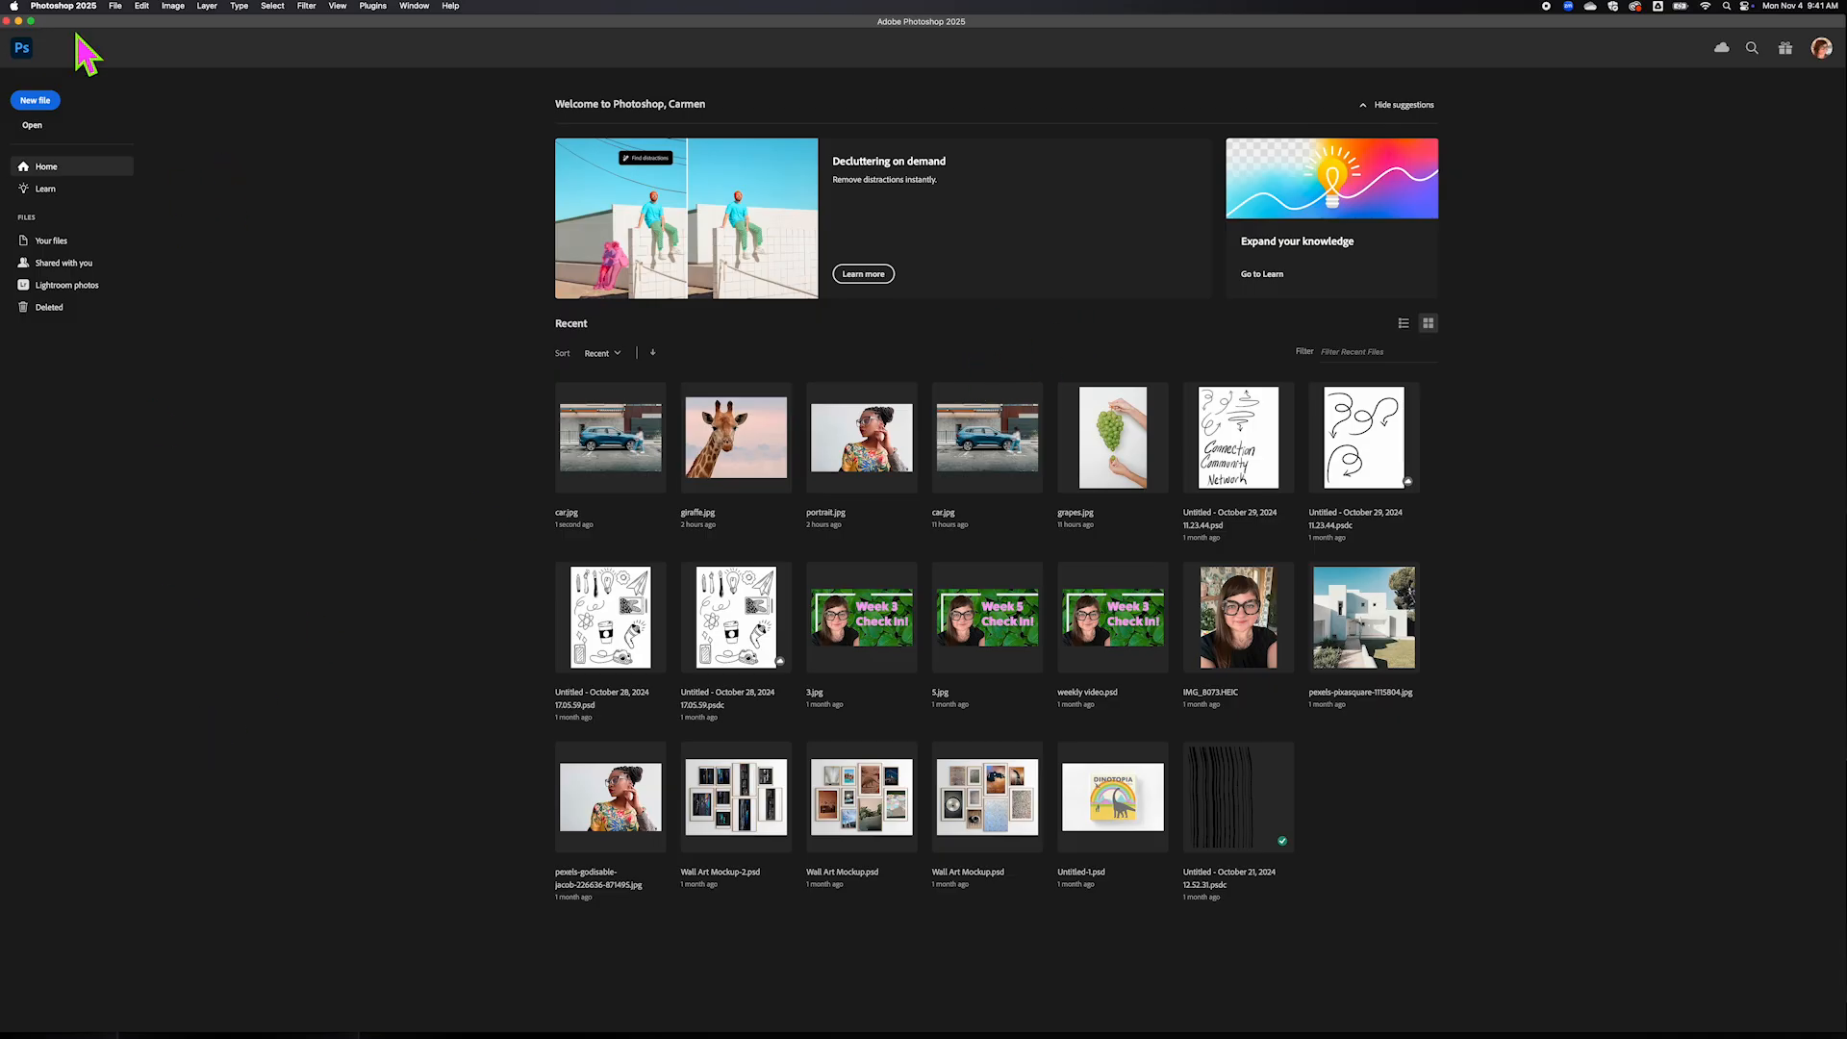
Open house.jpg from the Photo Tutorial folder
left_click(116, 12)
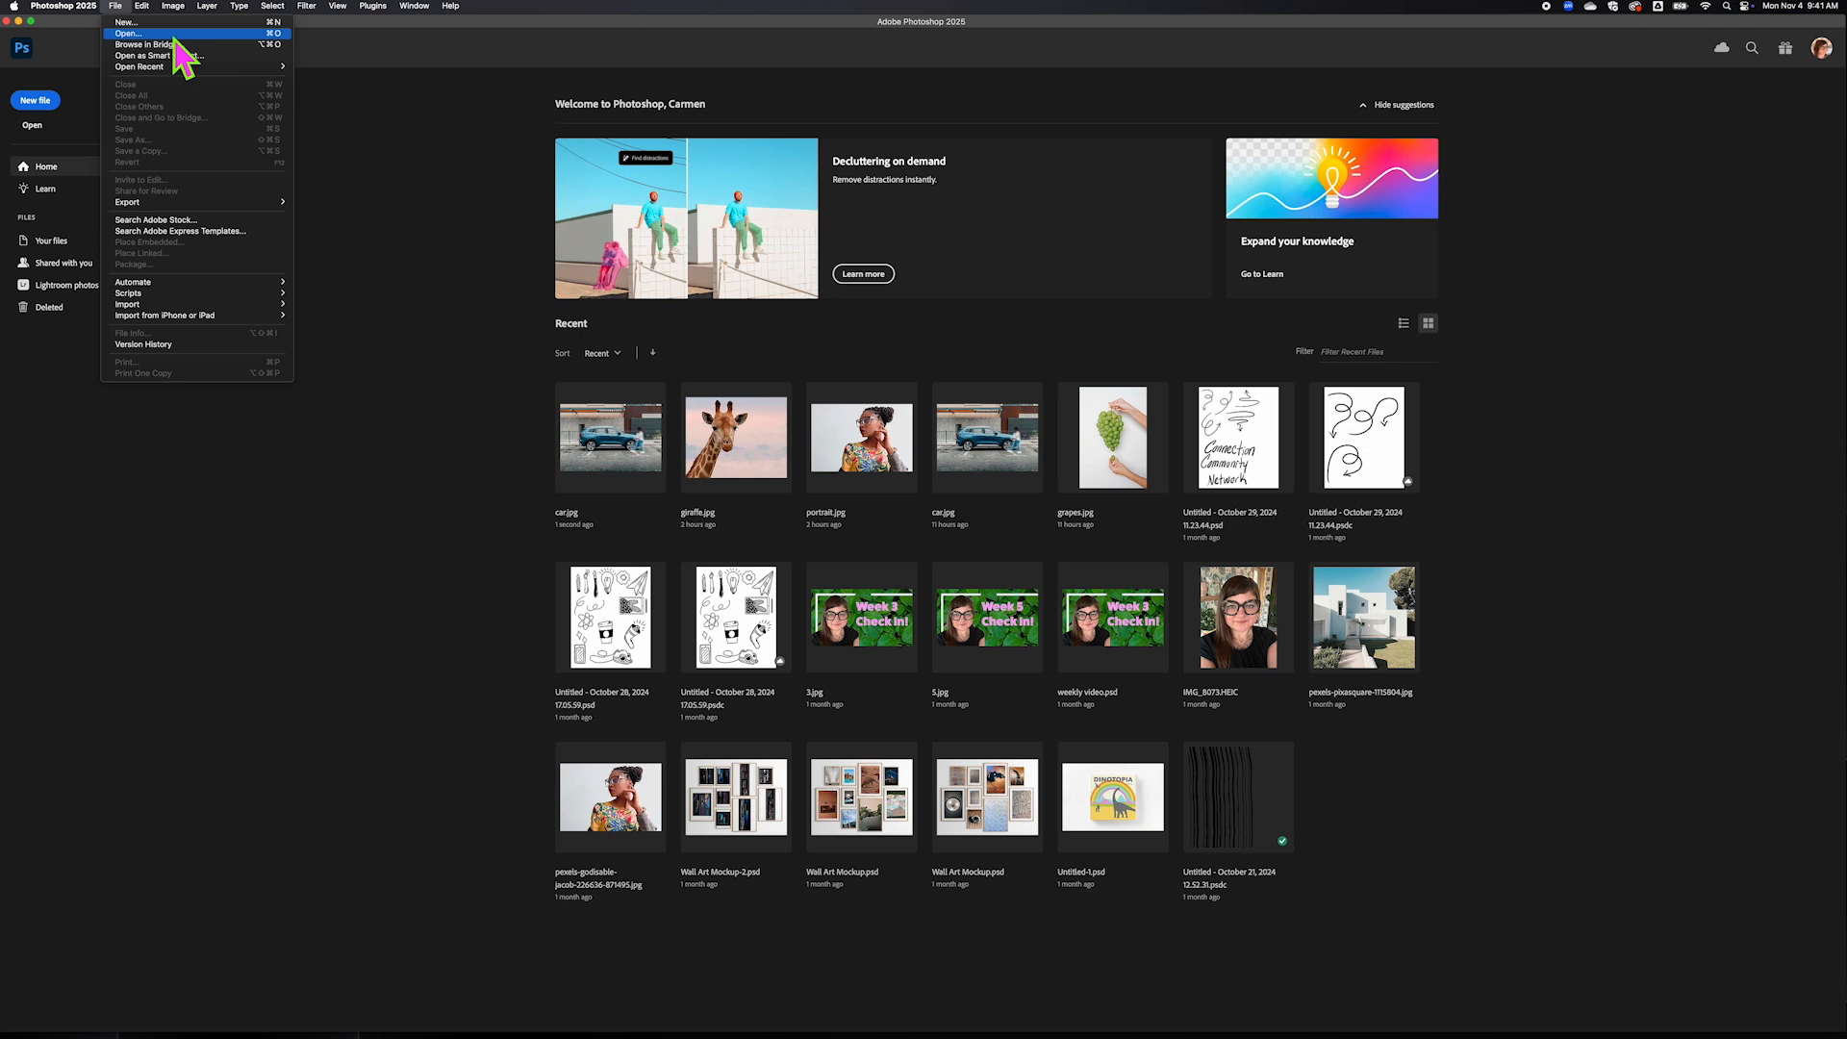
left_click(33, 144)
left_click(31, 126)
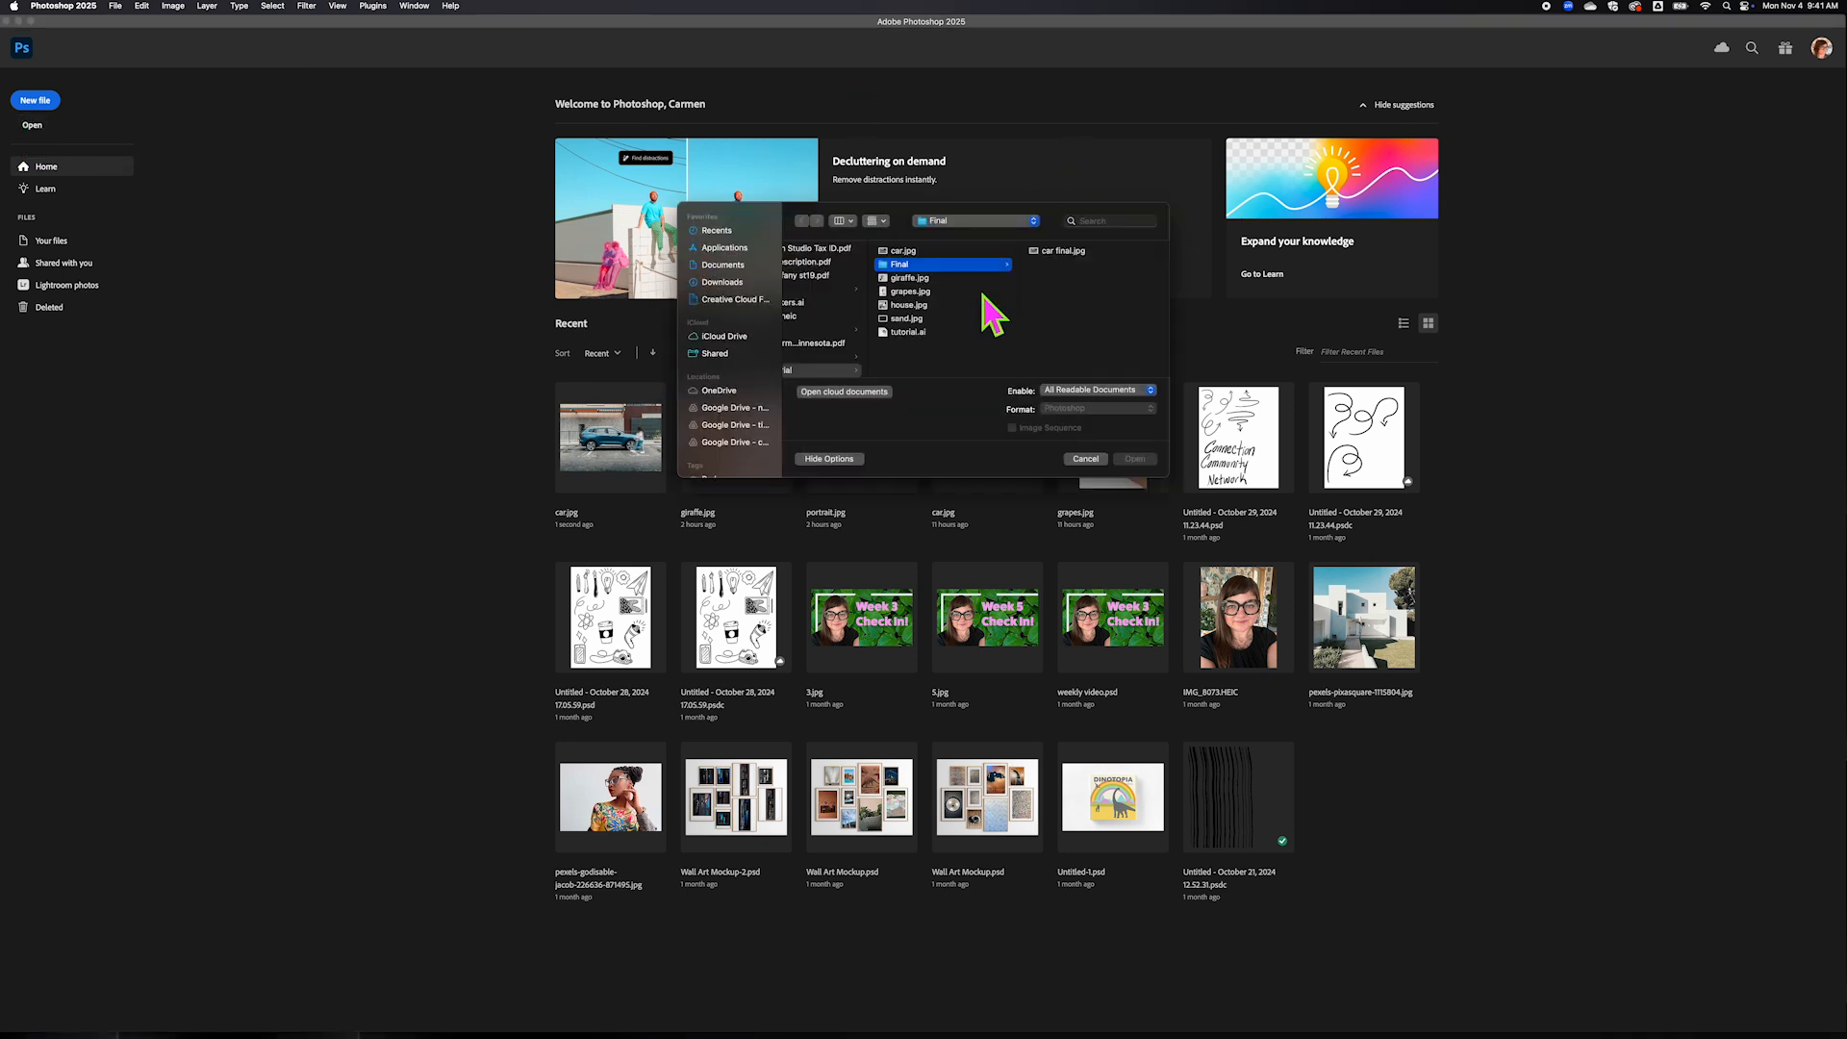
left_click(908, 306)
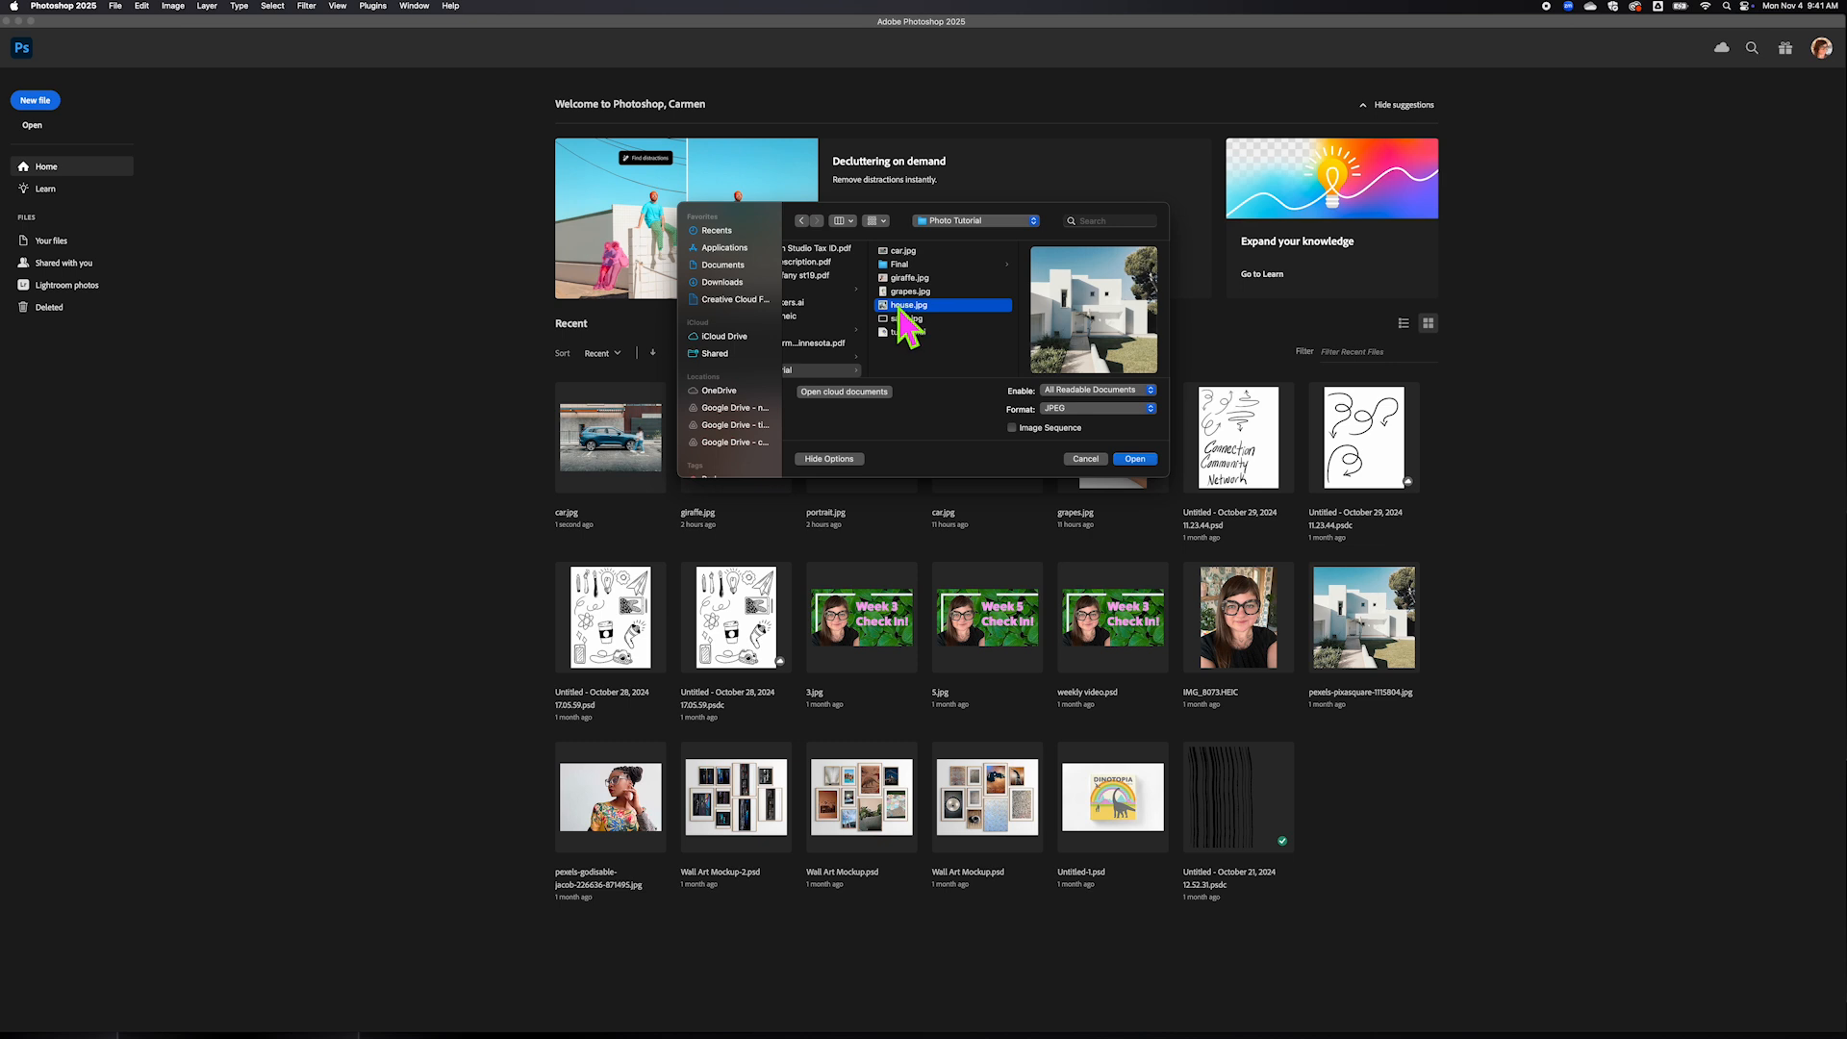
left_click(1136, 459)
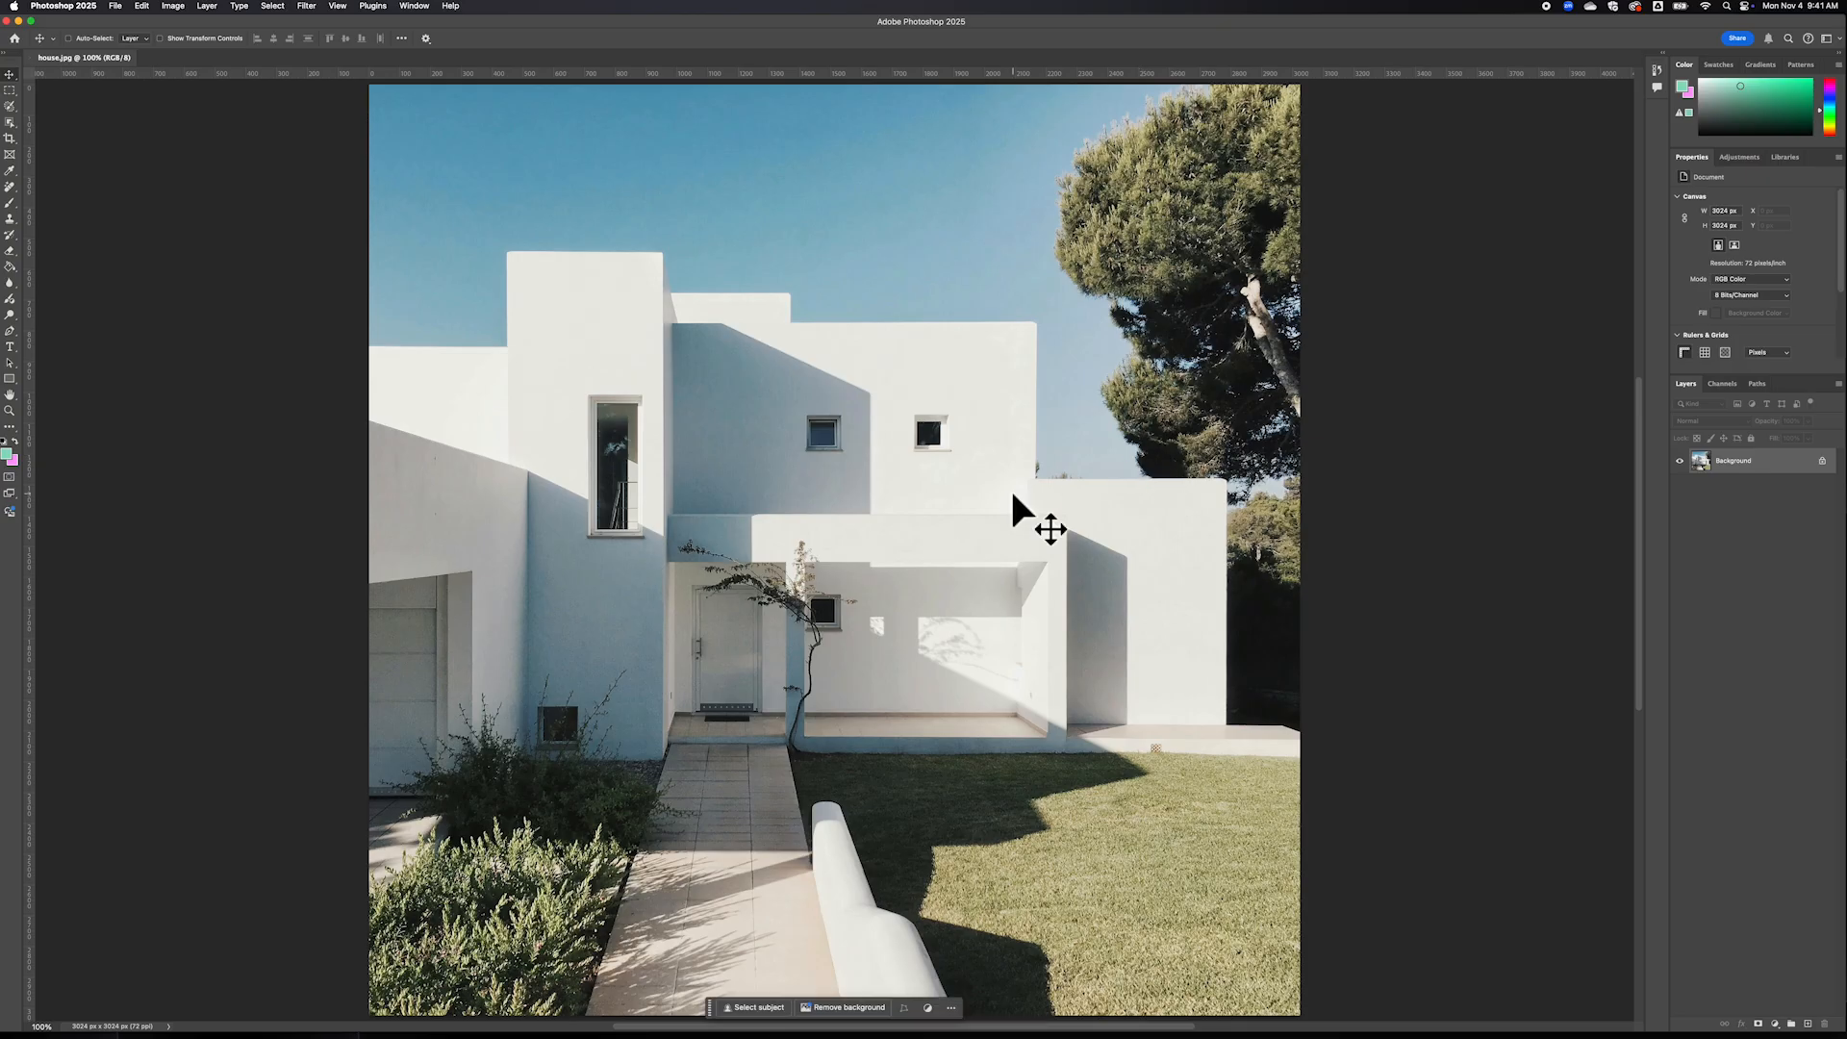
Examine the house photo by zooming in and out and panning around it, returning to 66.67% zoom
key("super+minus")
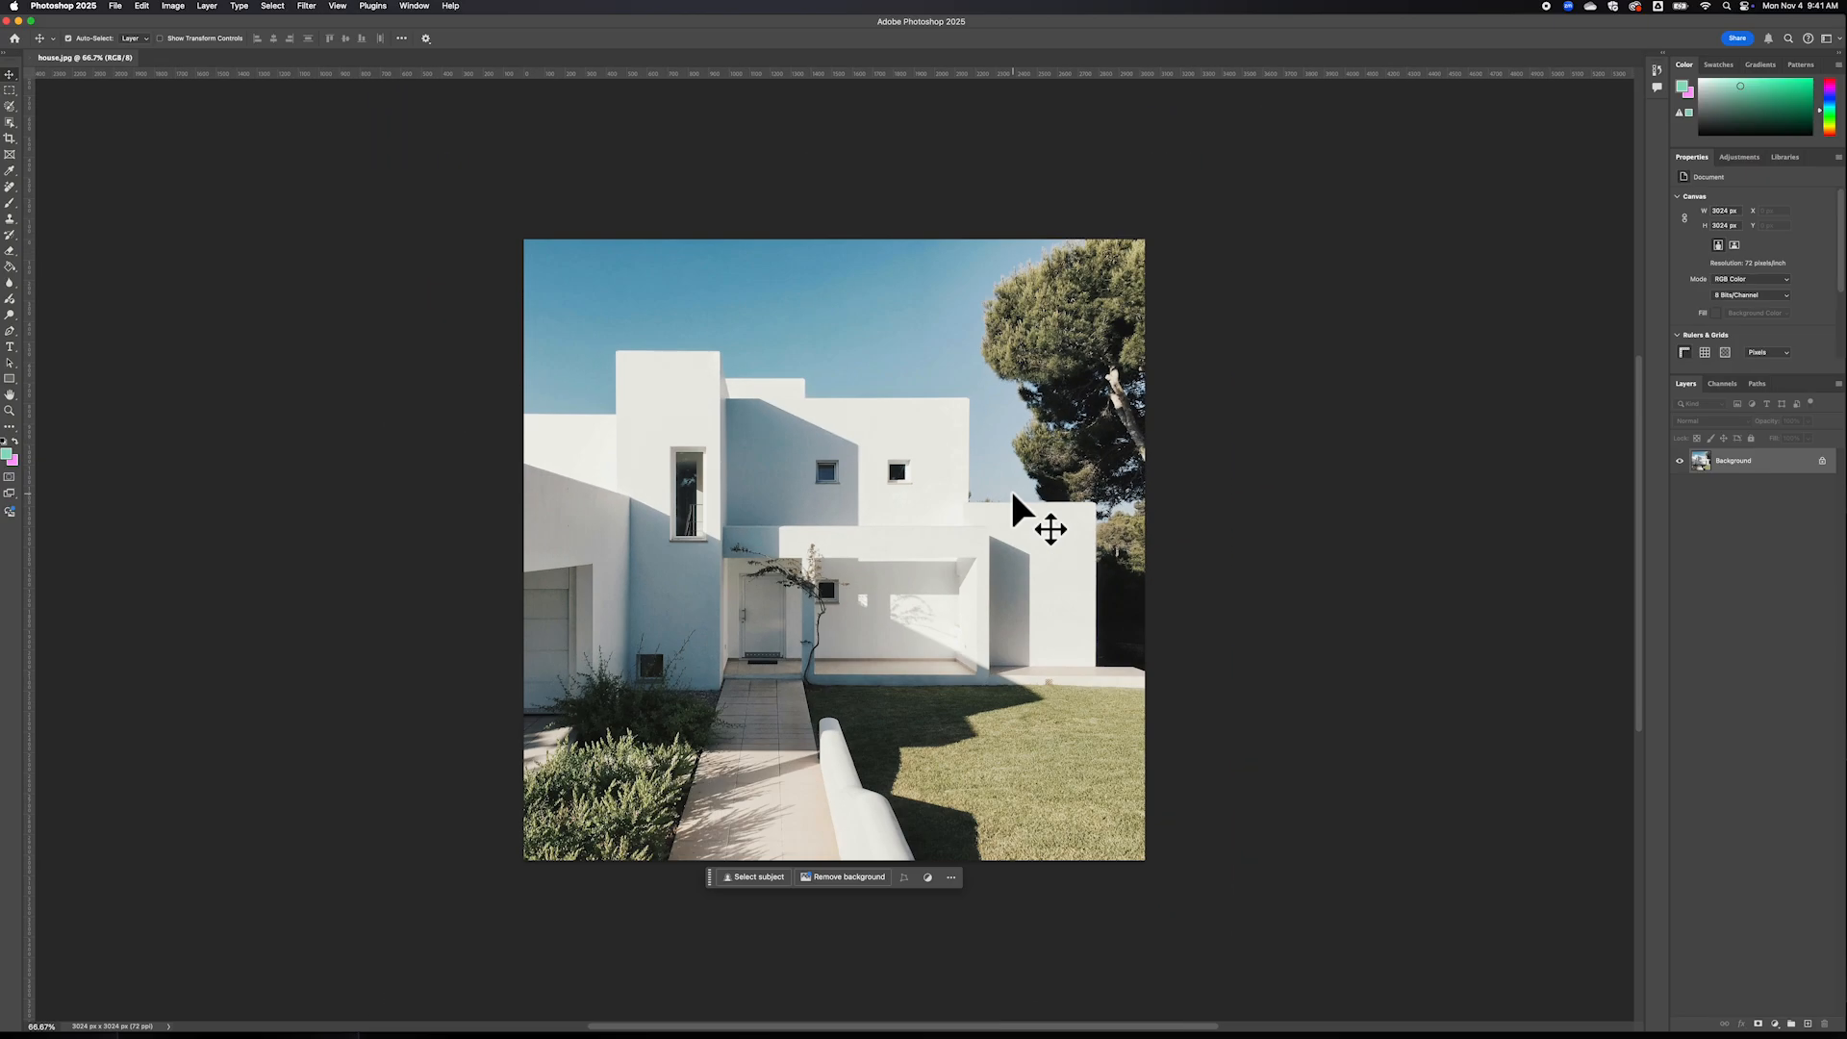
scroll(1011, 494, "right", 3)
scroll(1012, 491, "left", 2)
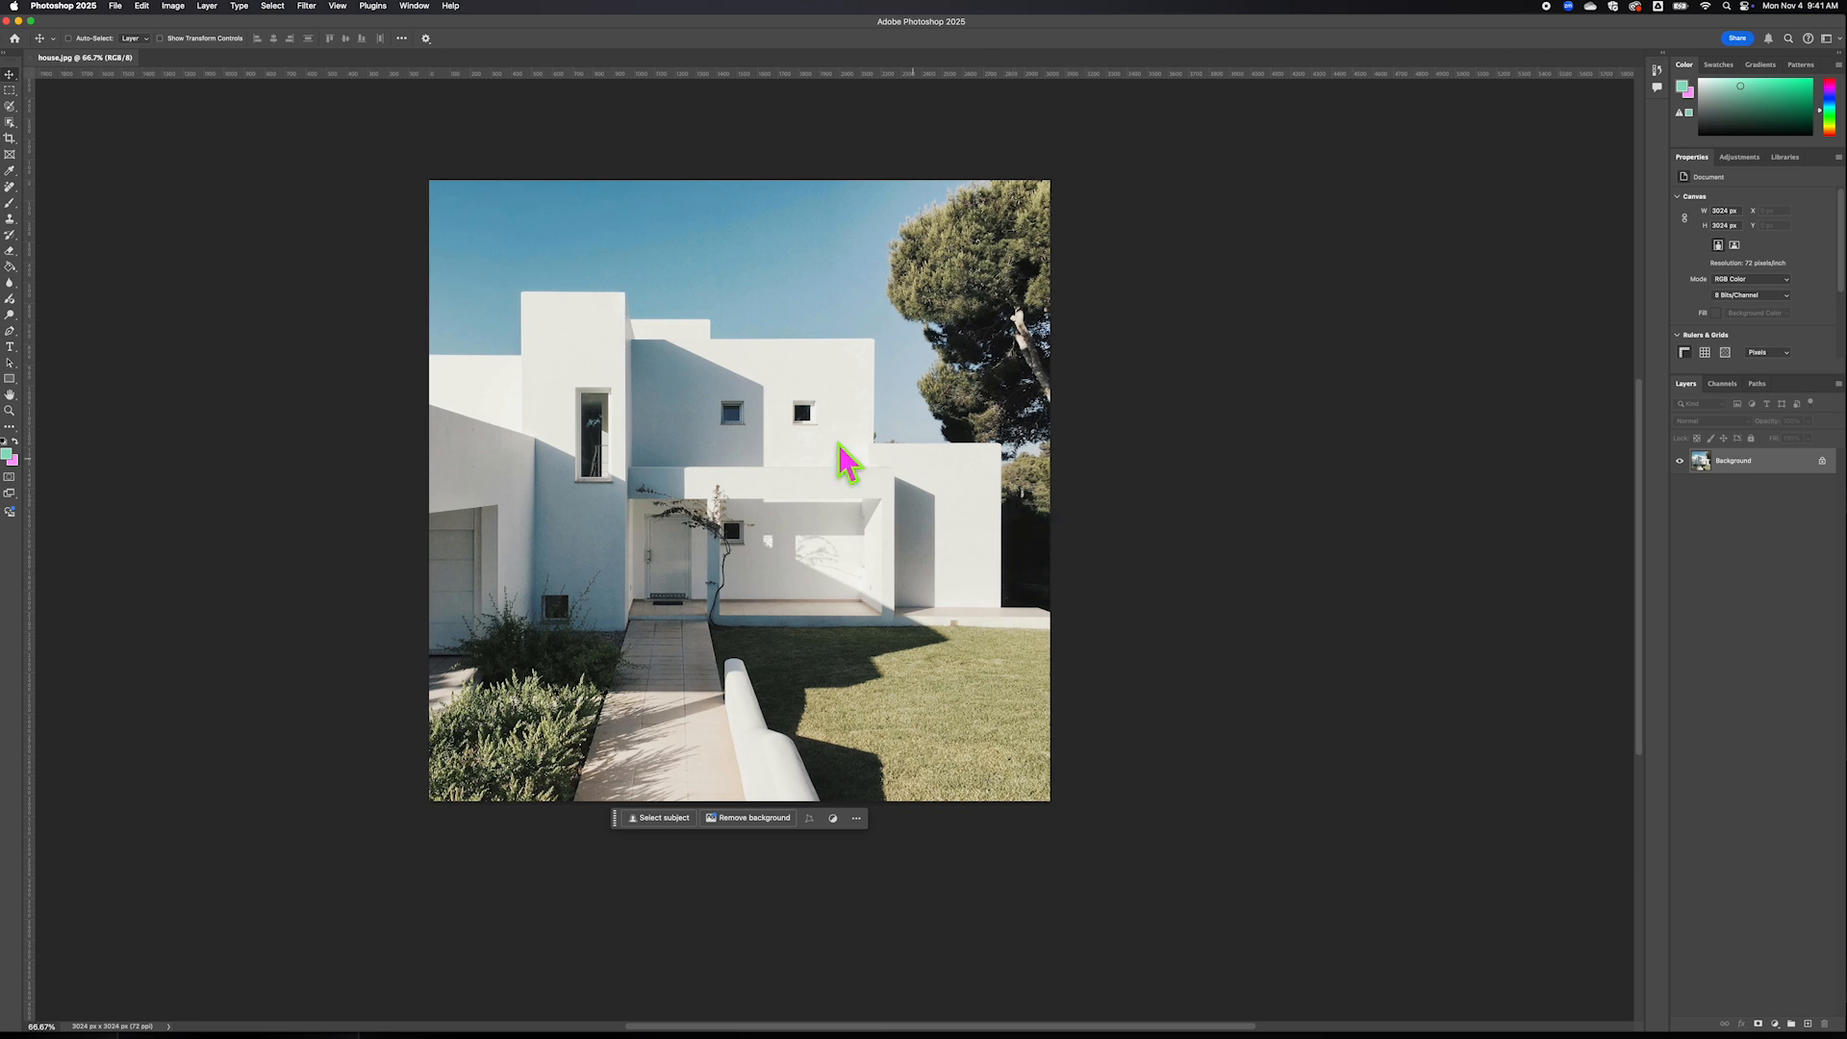
scroll(701, 476, "left", 4)
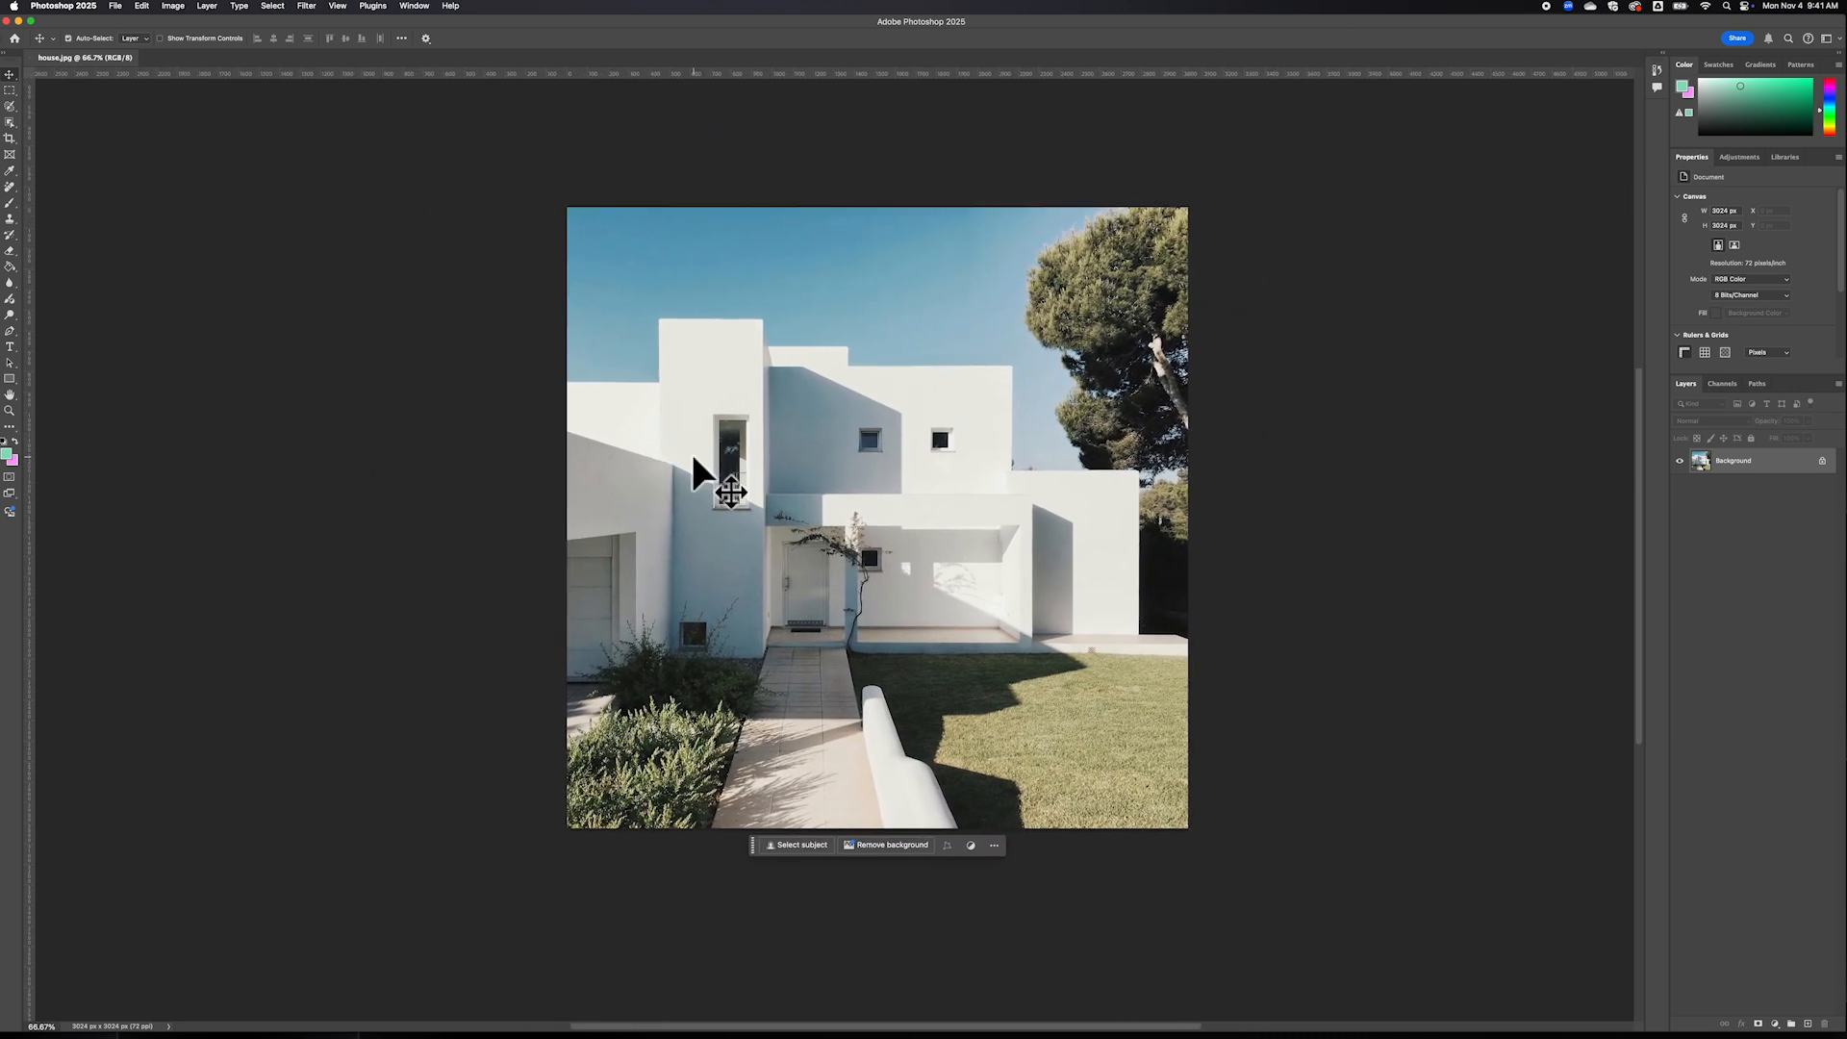
key("super+plus")
key("super+minus")
scroll(664, 529, "down", 1)
scroll(664, 529, "right", 2)
scroll(664, 529, "up", 2)
scroll(664, 529, "left", 2)
scroll(664, 529, "right", 2)
scroll(663, 529, "left", 1)
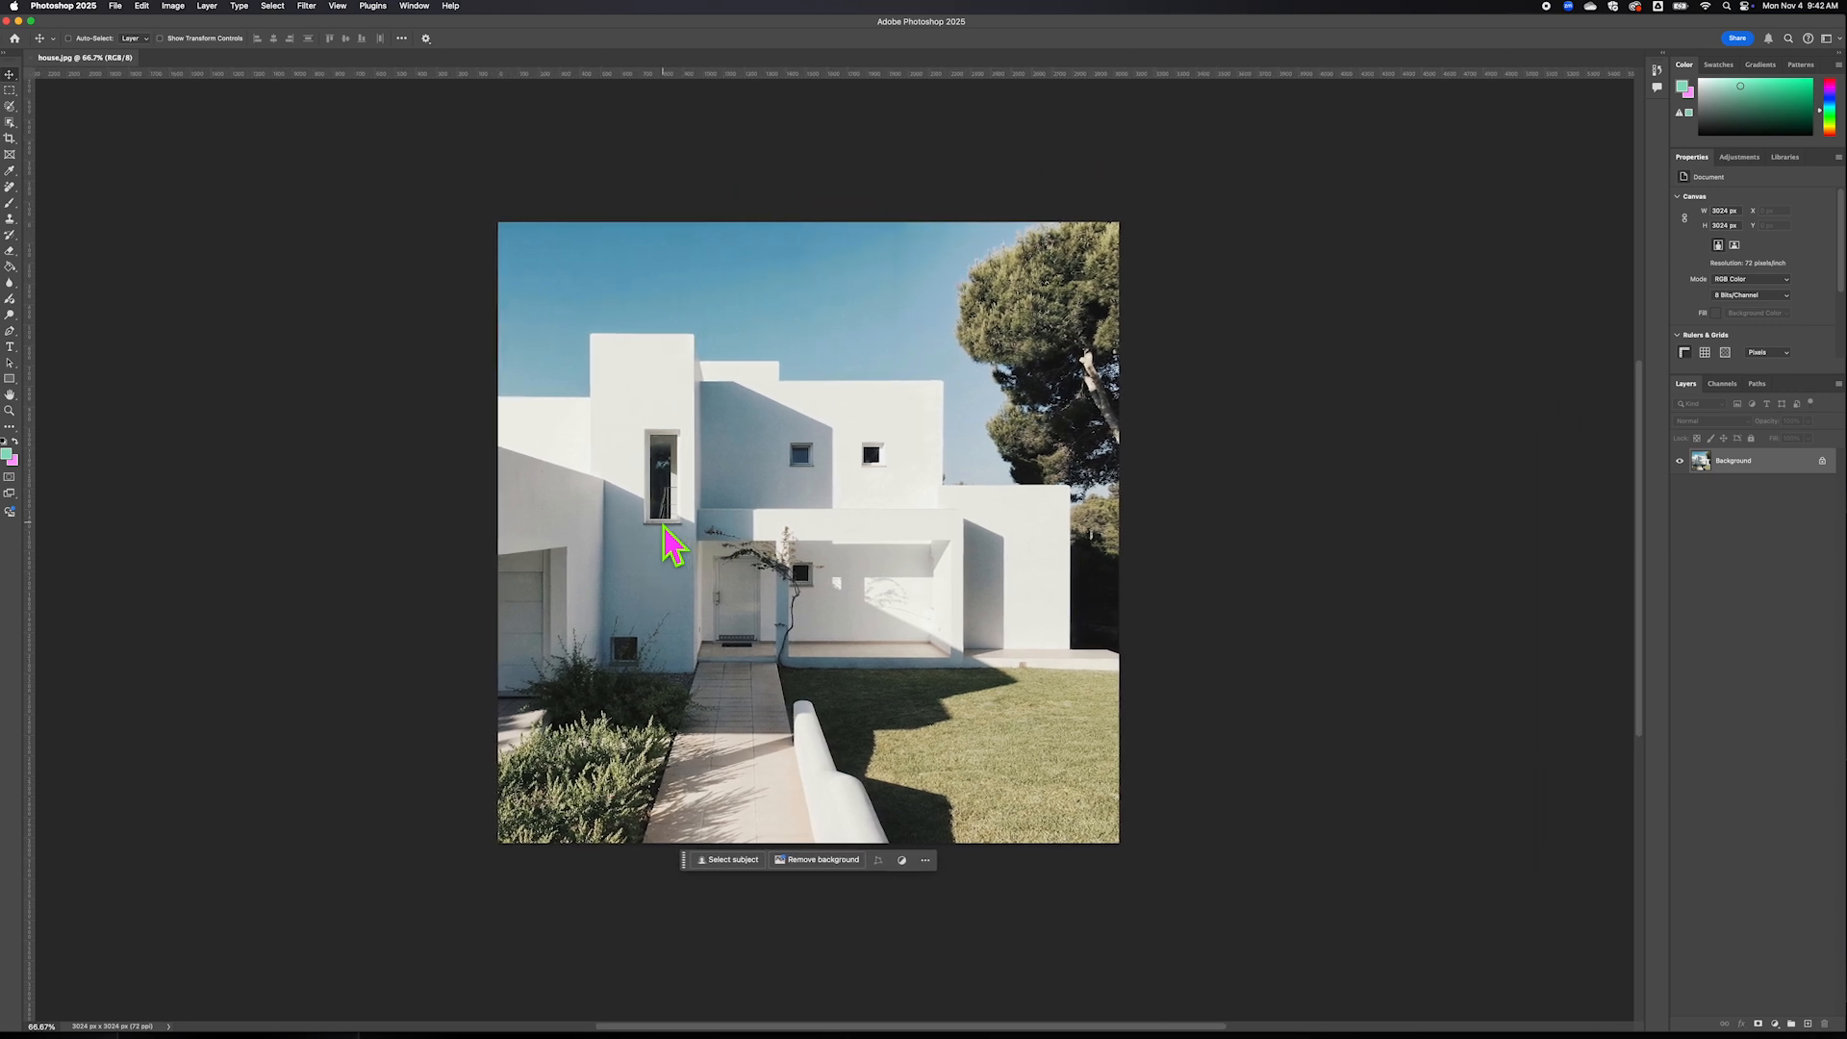
key("super+plus")
key("super+minus")
Start cropping the house photo with cleared ratio values and Original Ratio, and undo a trial extension of the frame's right edge
left_click(12, 147)
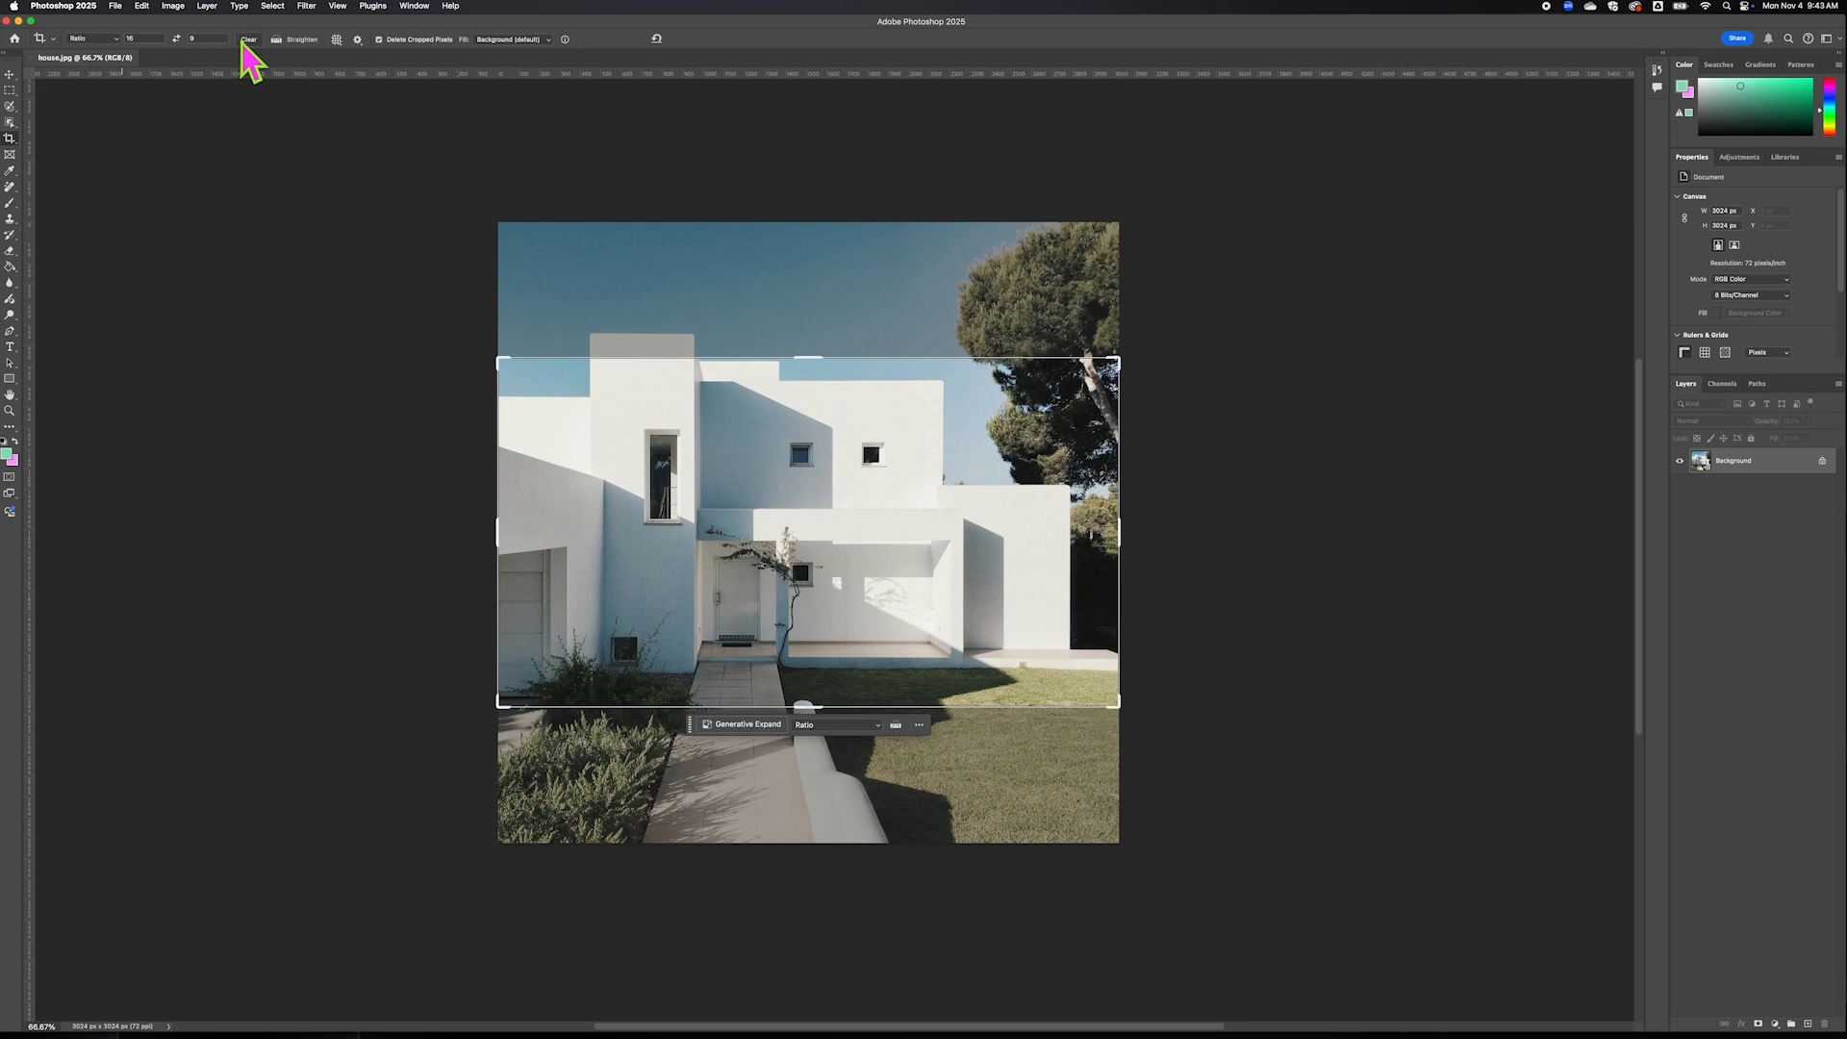
left_click(246, 40)
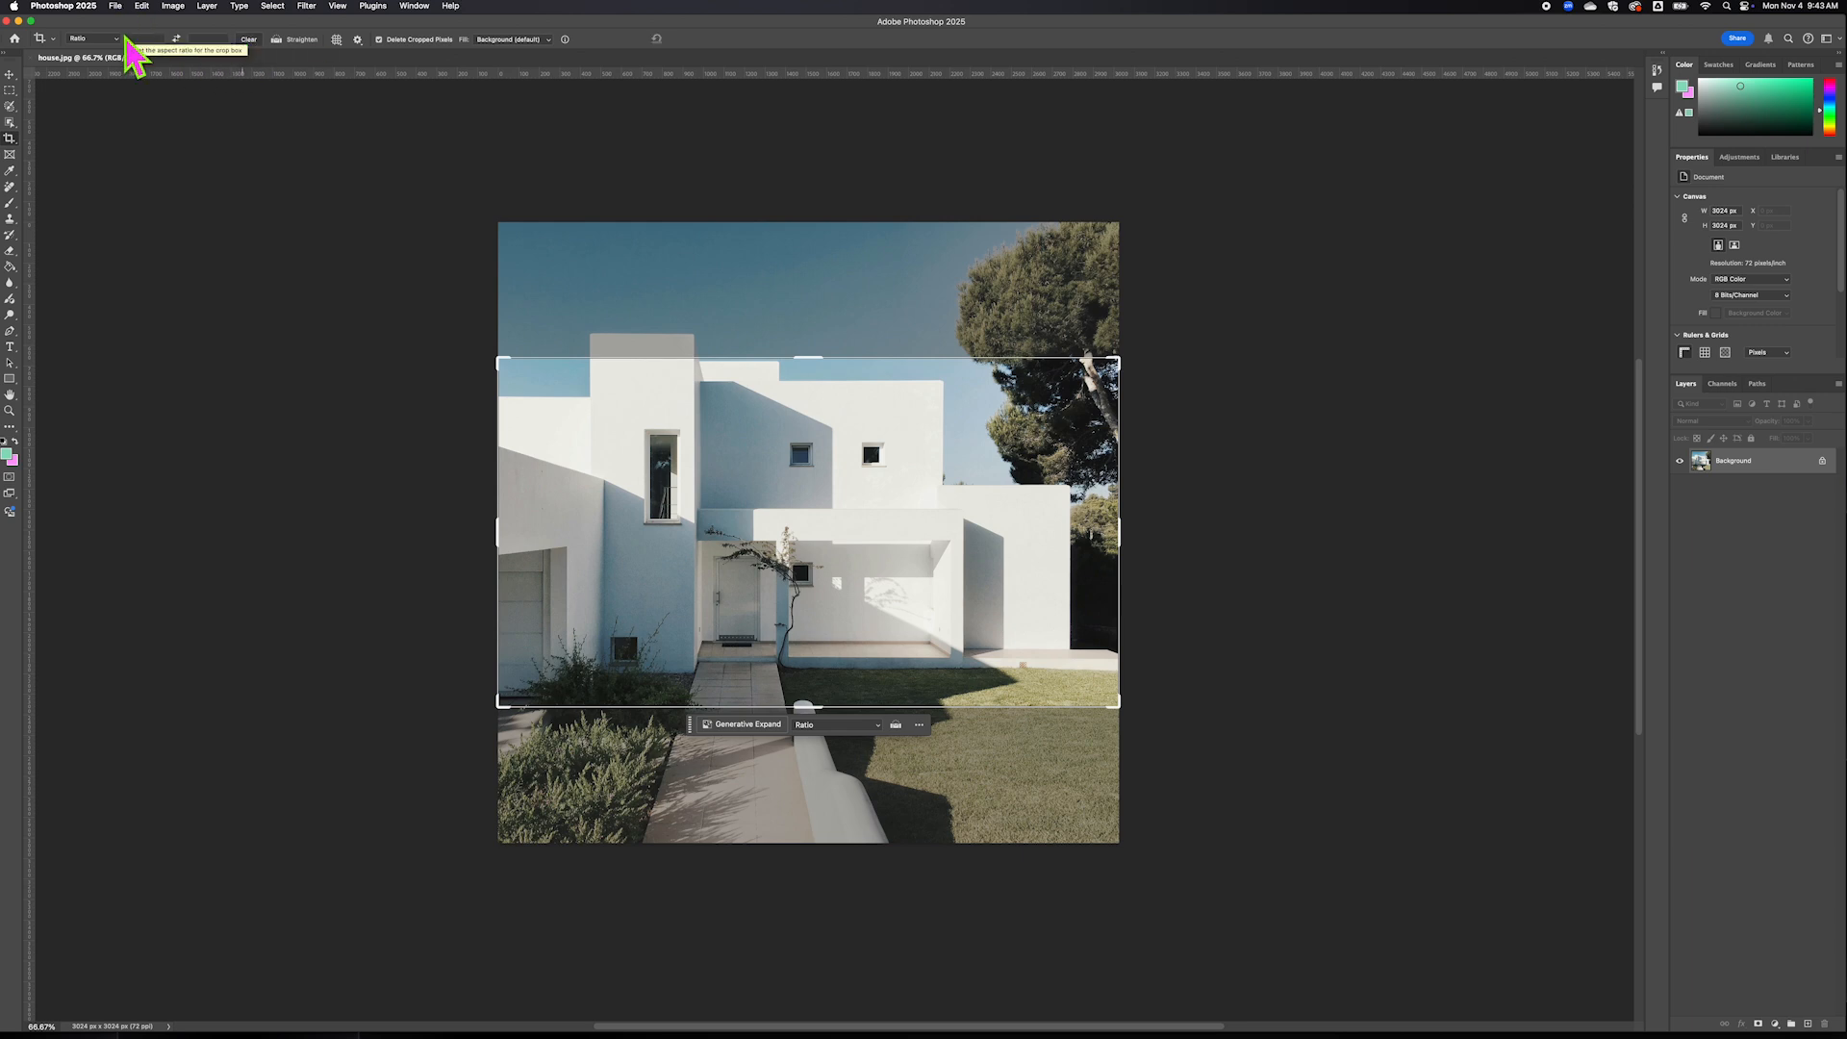
left_click(115, 40)
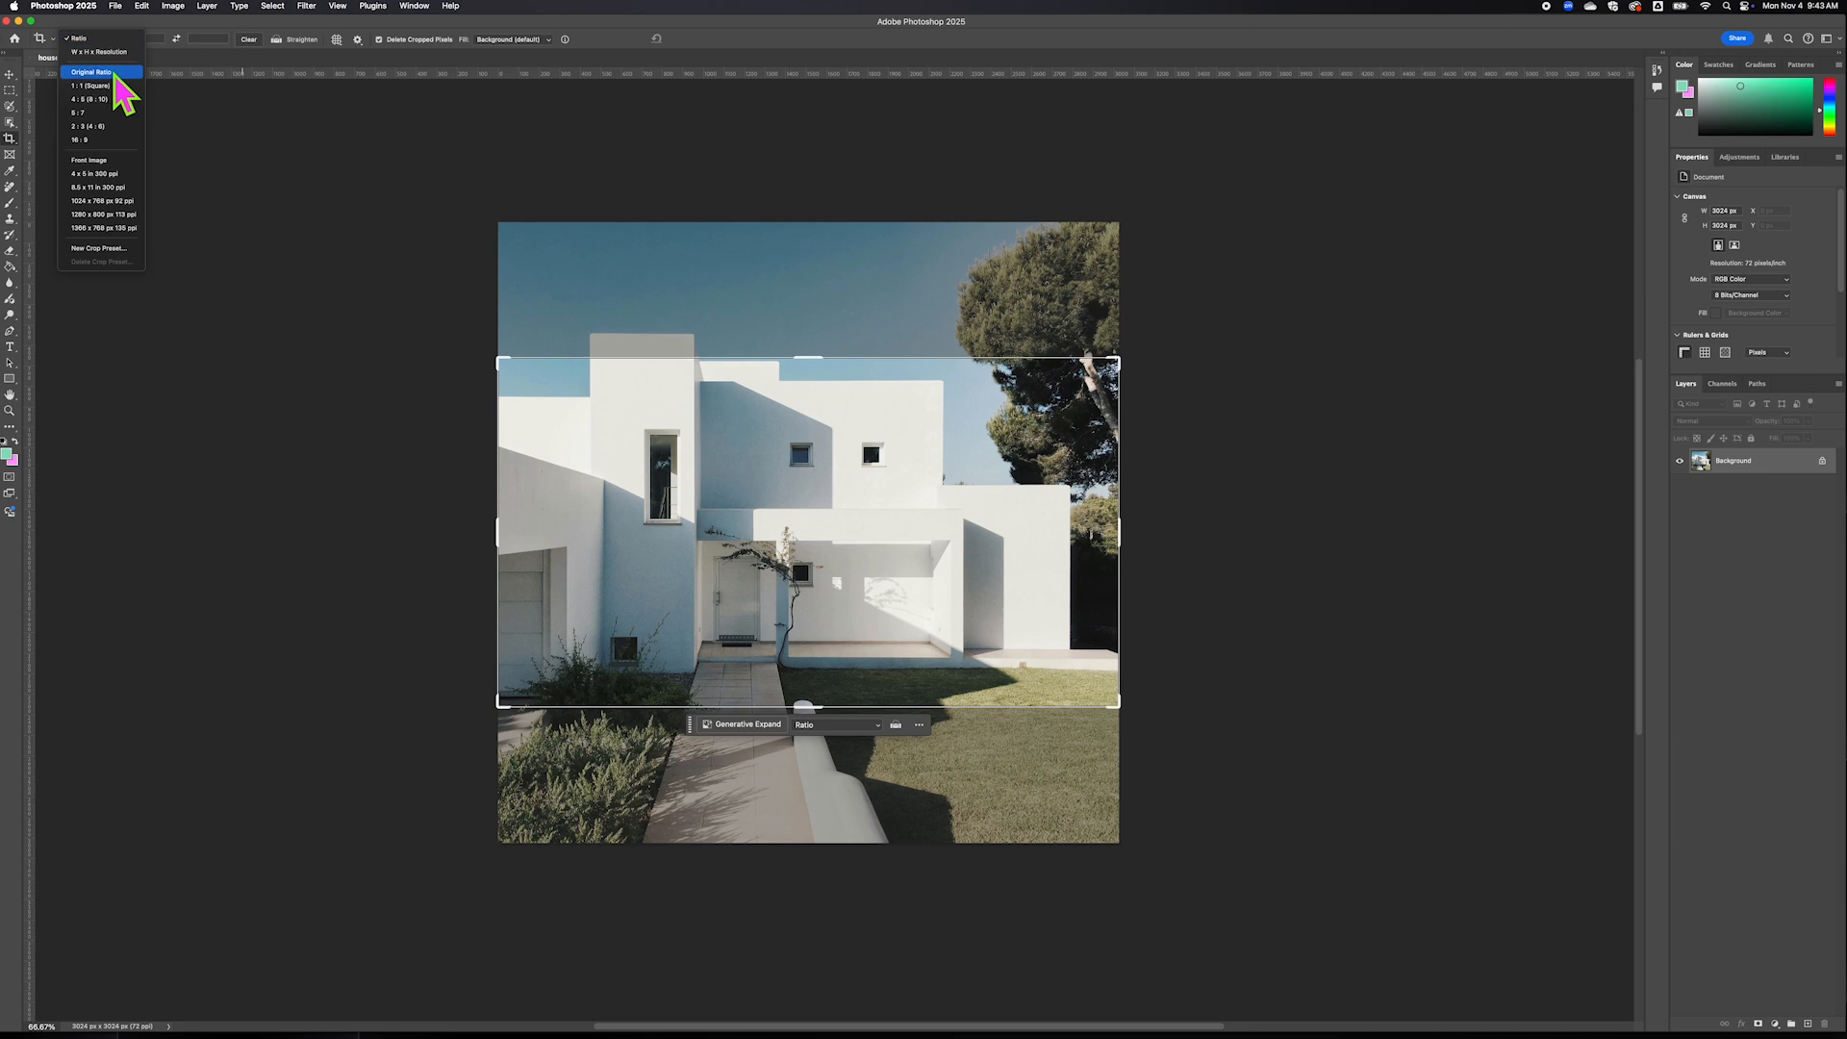
left_click(113, 73)
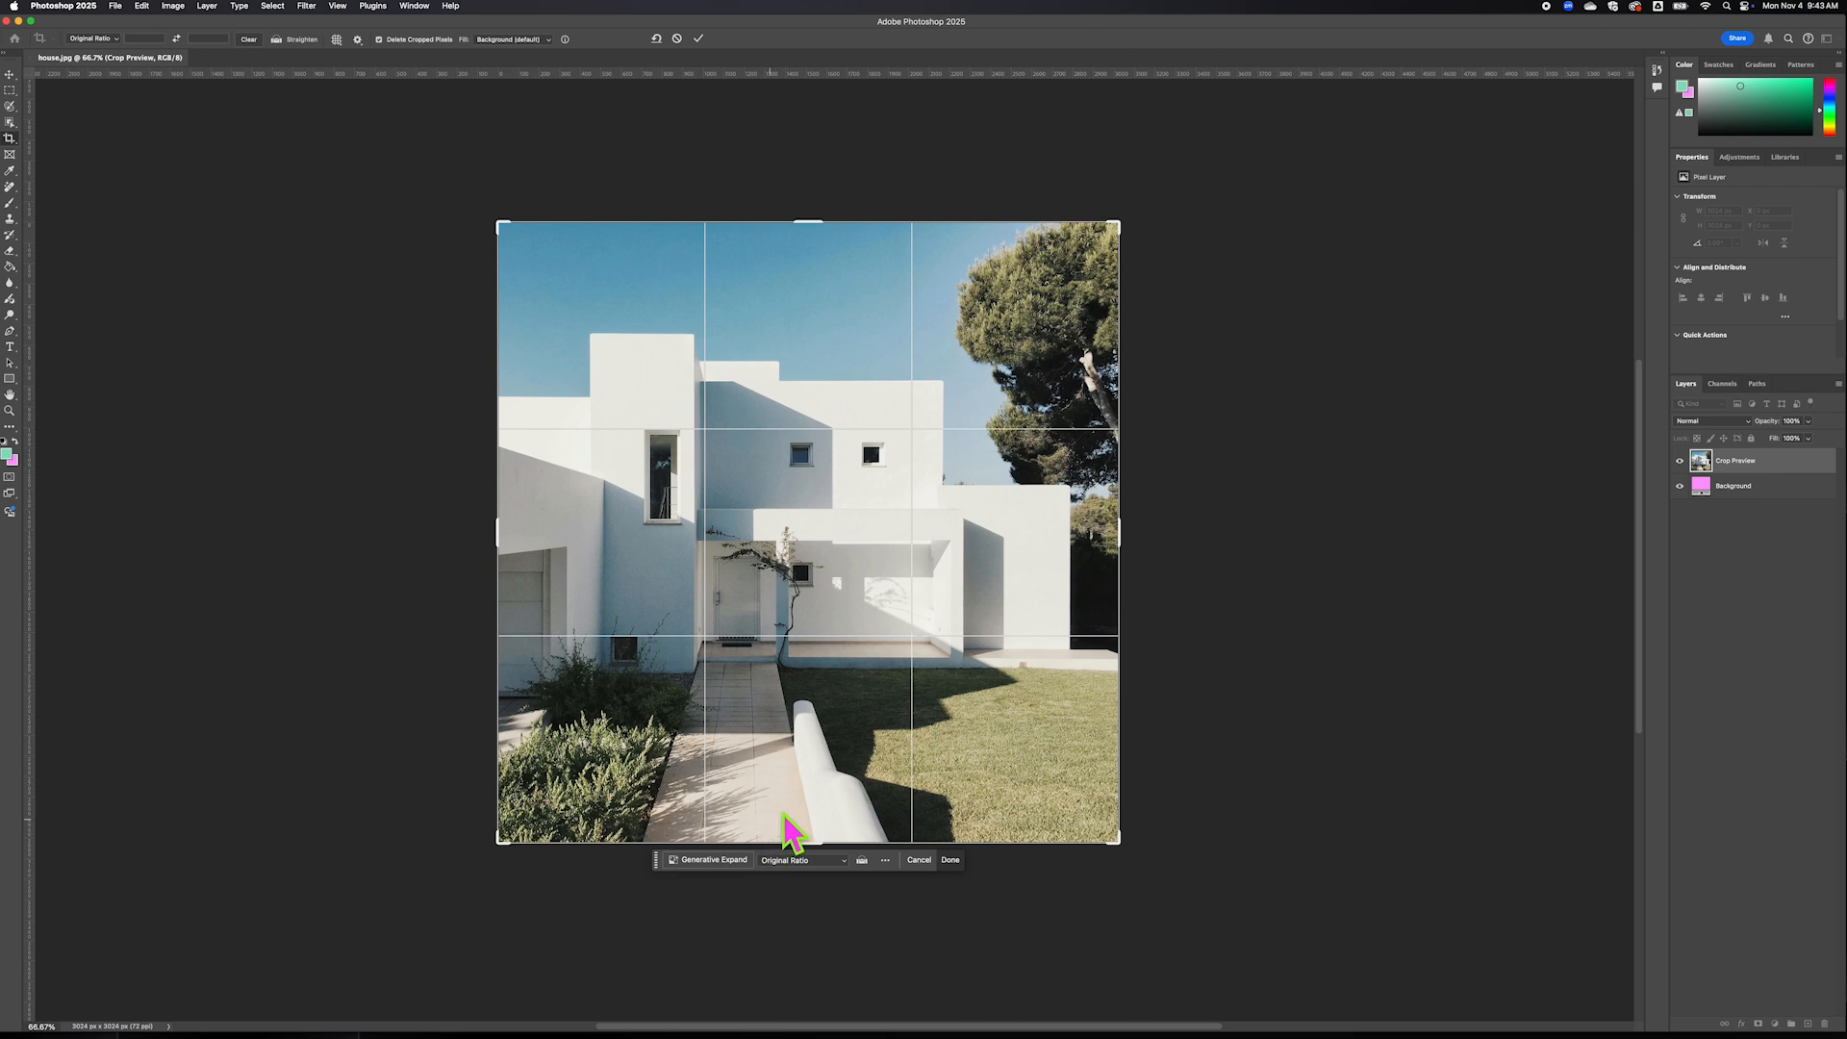
left_click_drag(1119, 527, 1146, 523)
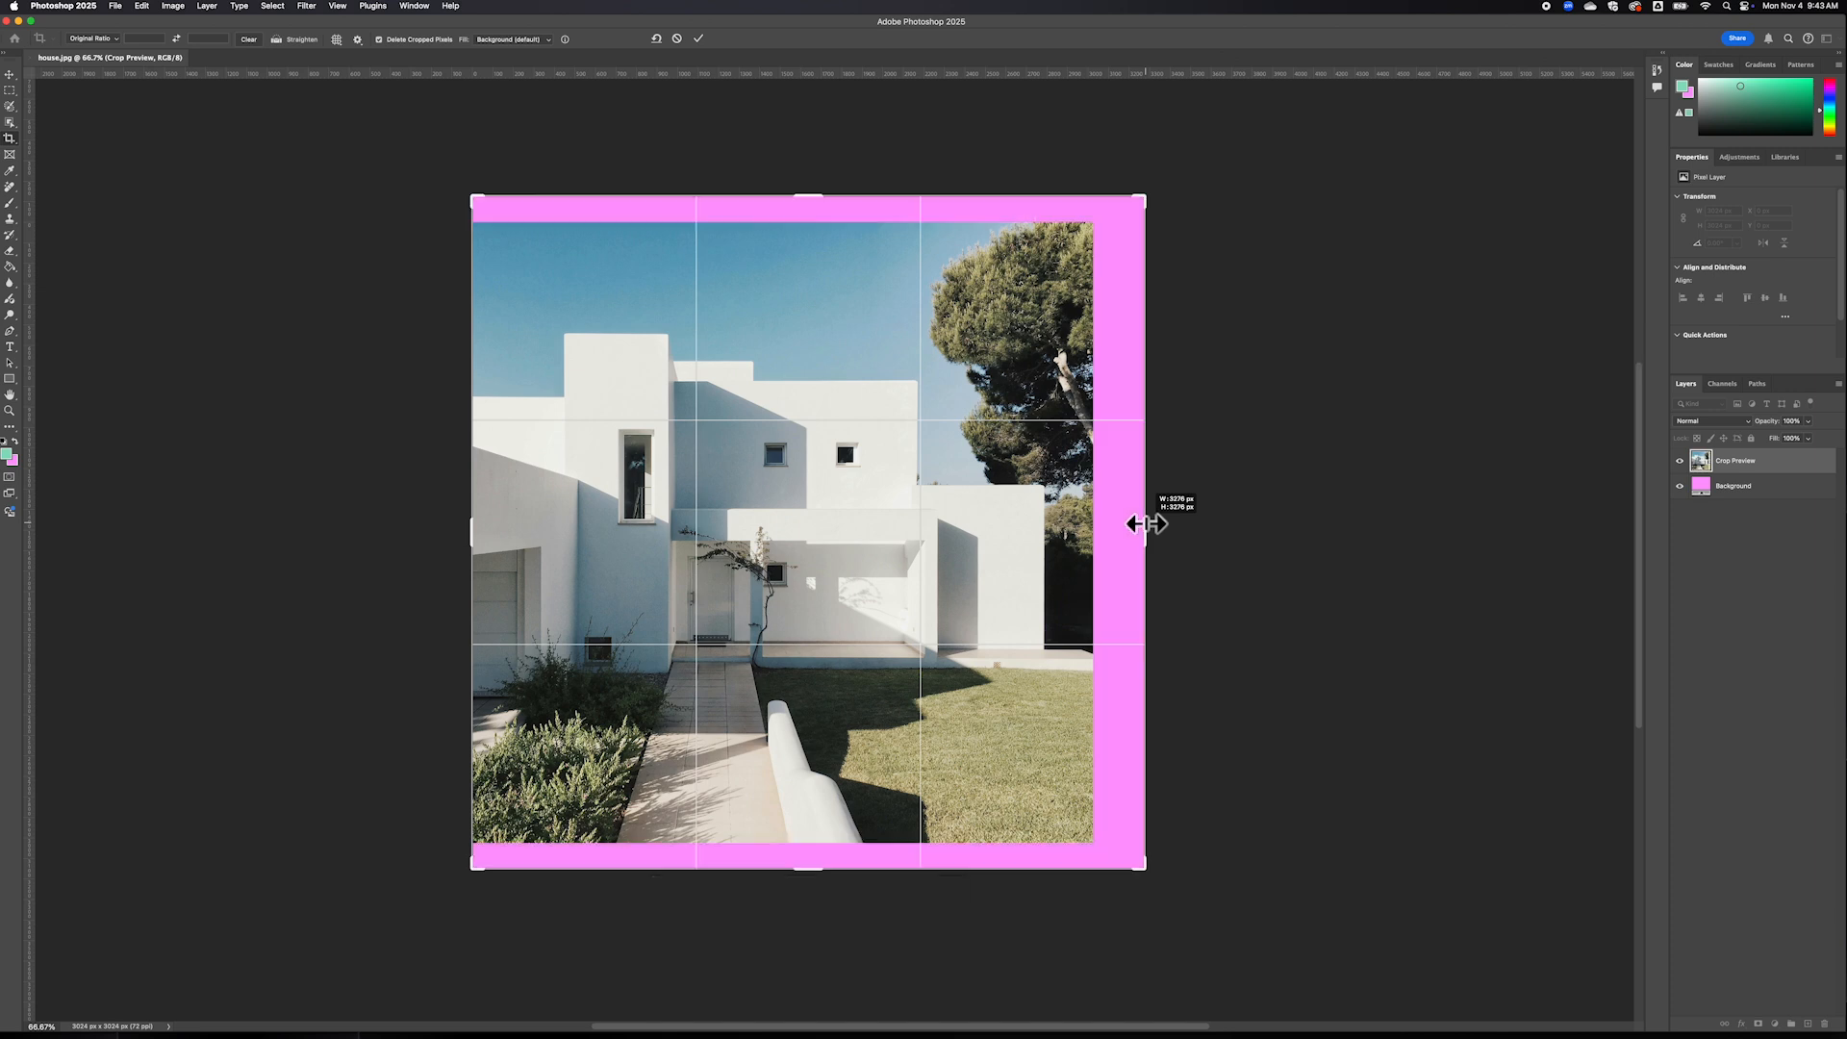
key("super+z")
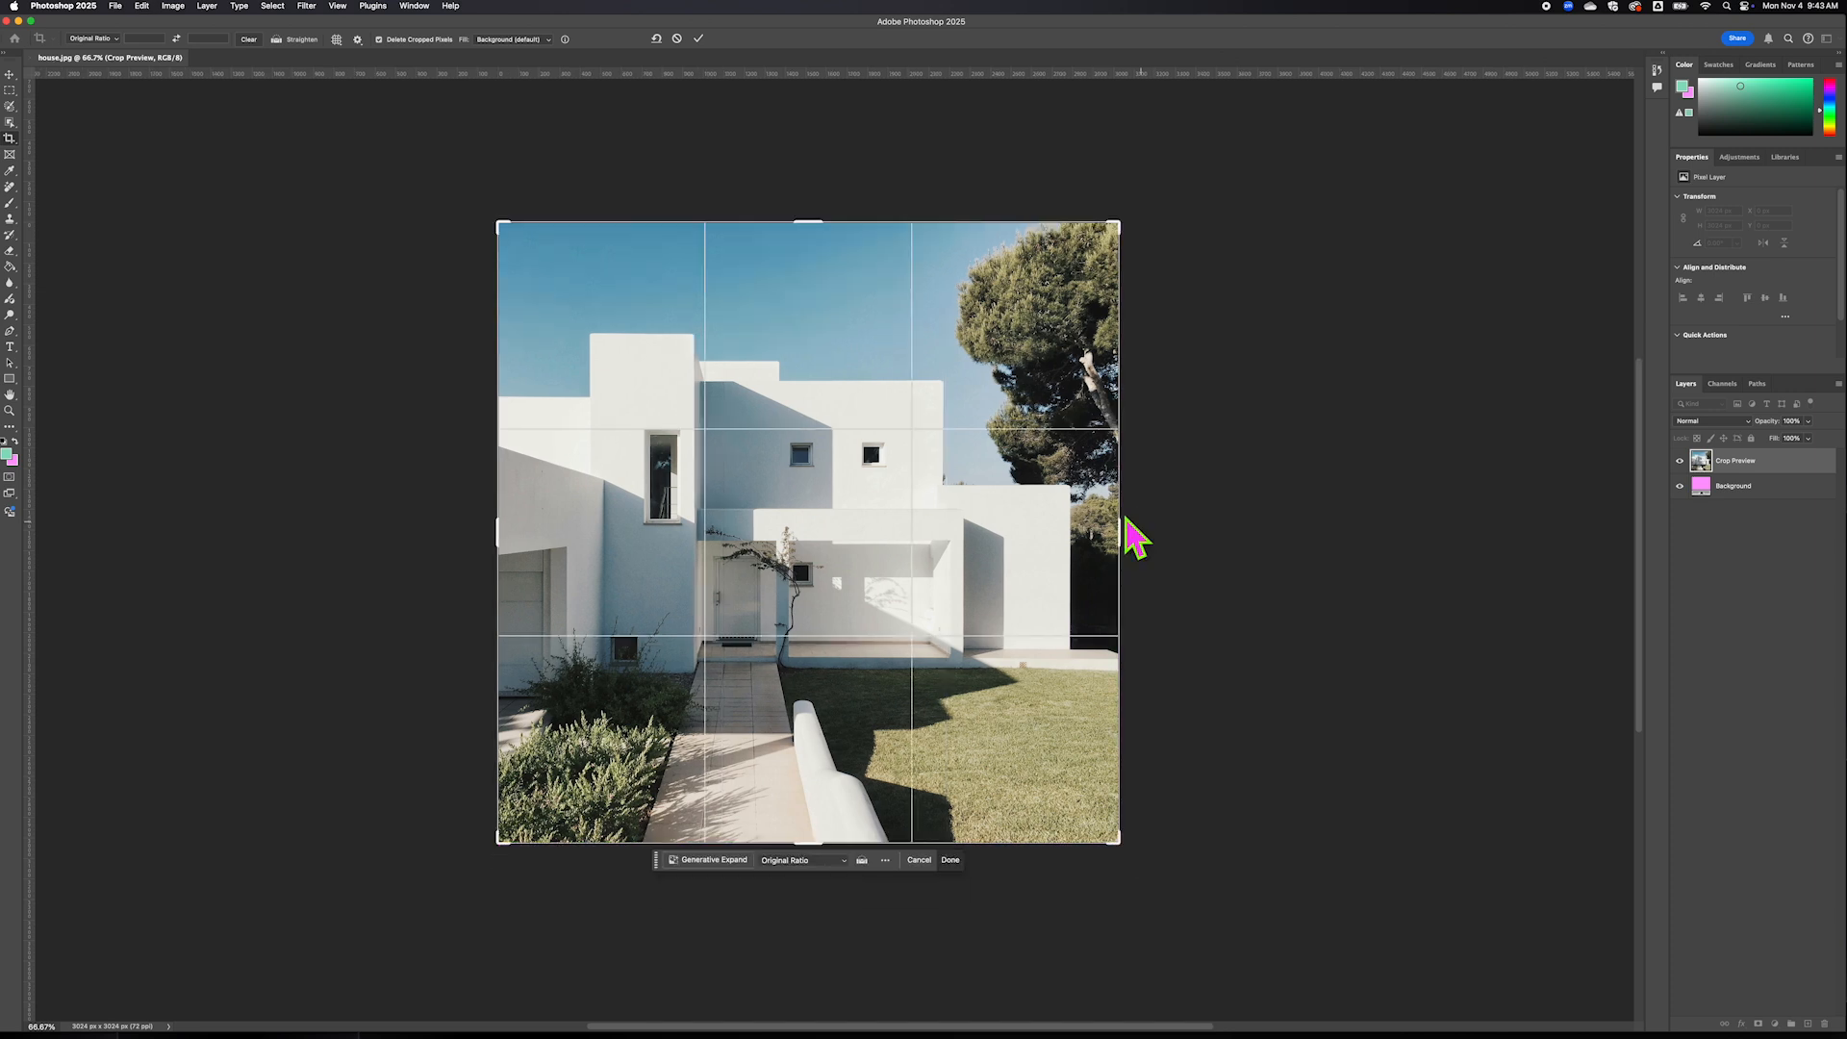
Set the crop proportions to Ratio with blank values so that the frame's edges are unconstrained
left_click(116, 40)
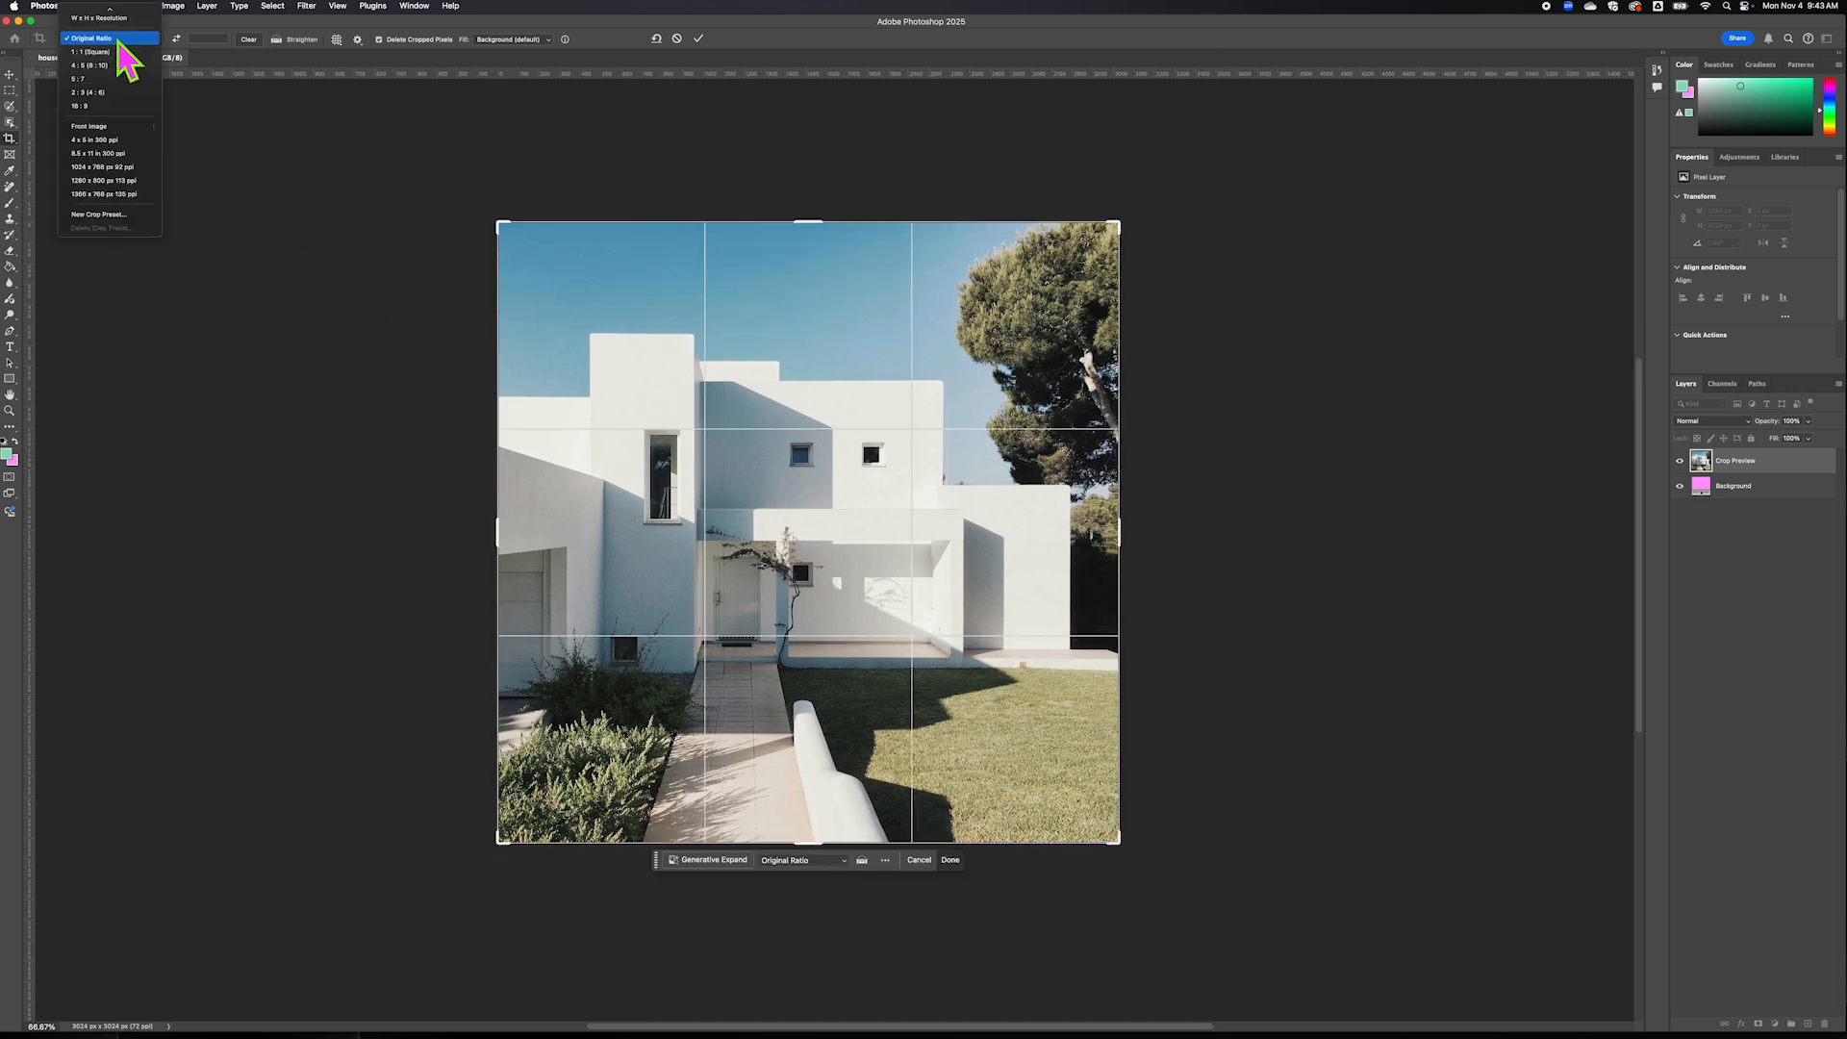
scroll(117, 41, "up", 1)
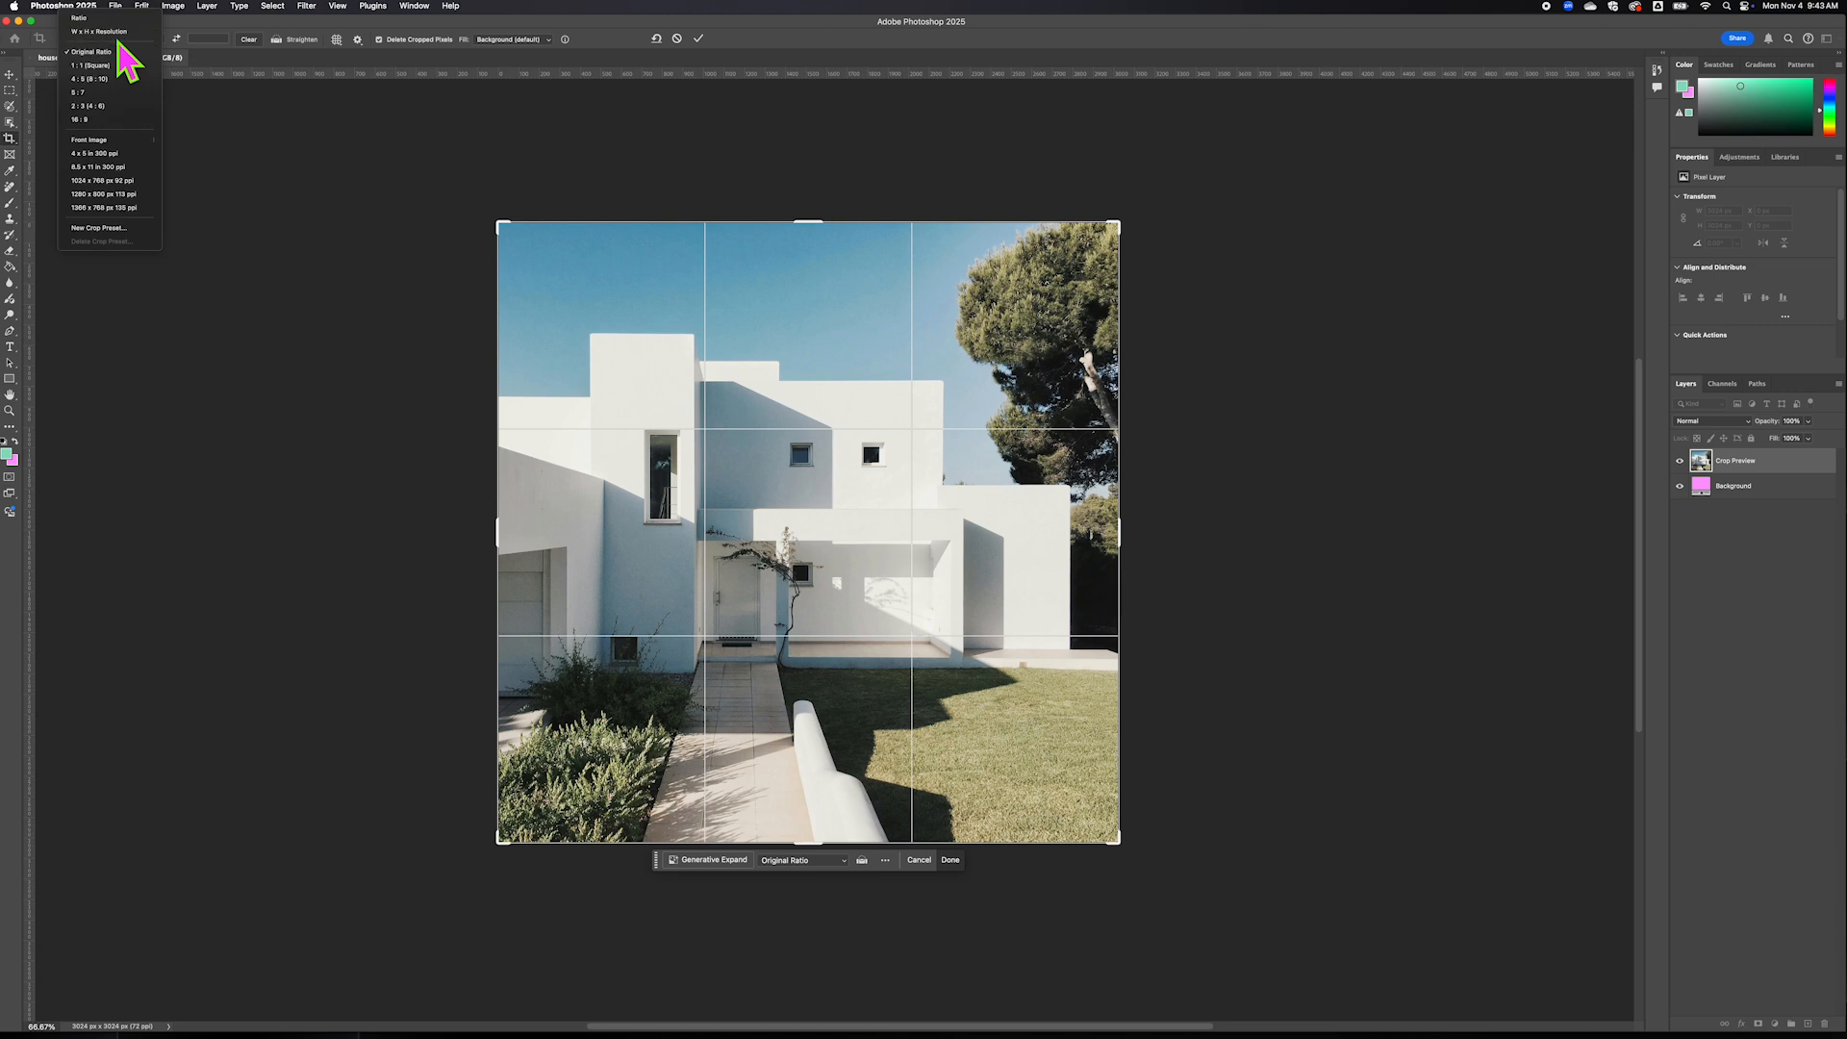
left_click(100, 19)
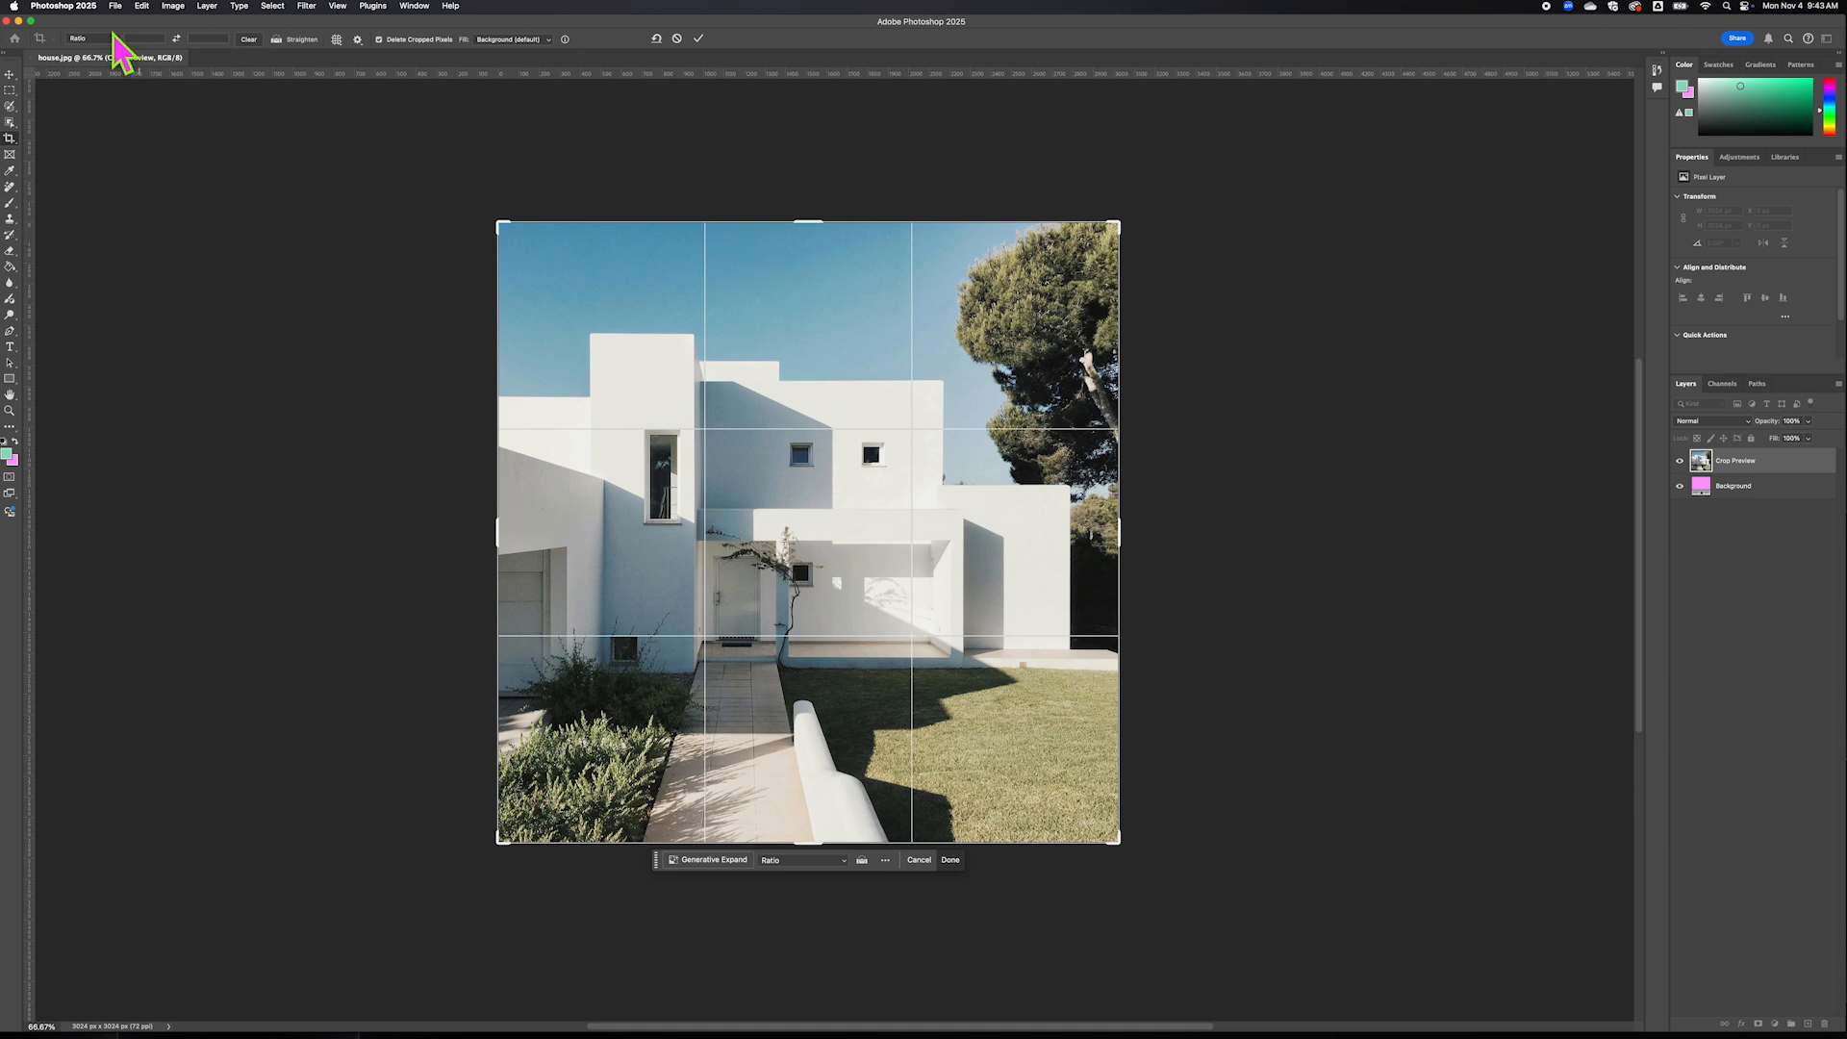
left_click(113, 39)
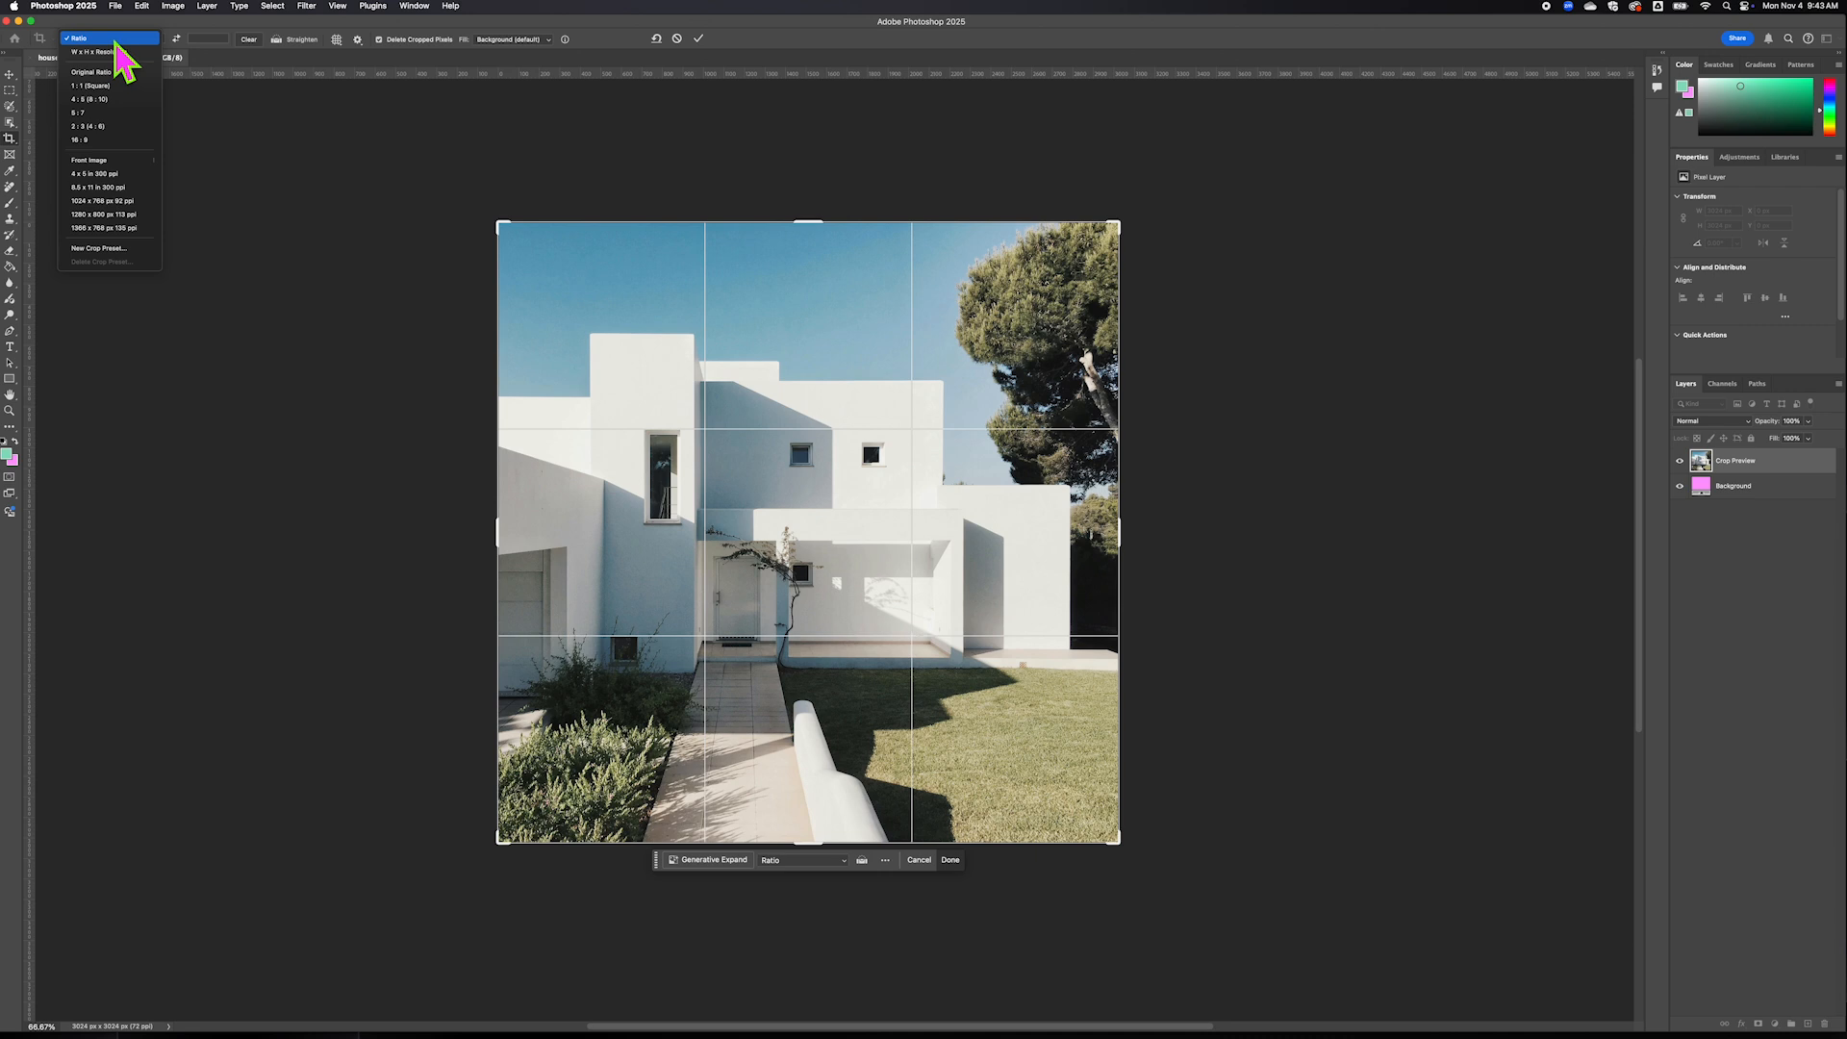
left_click(115, 42)
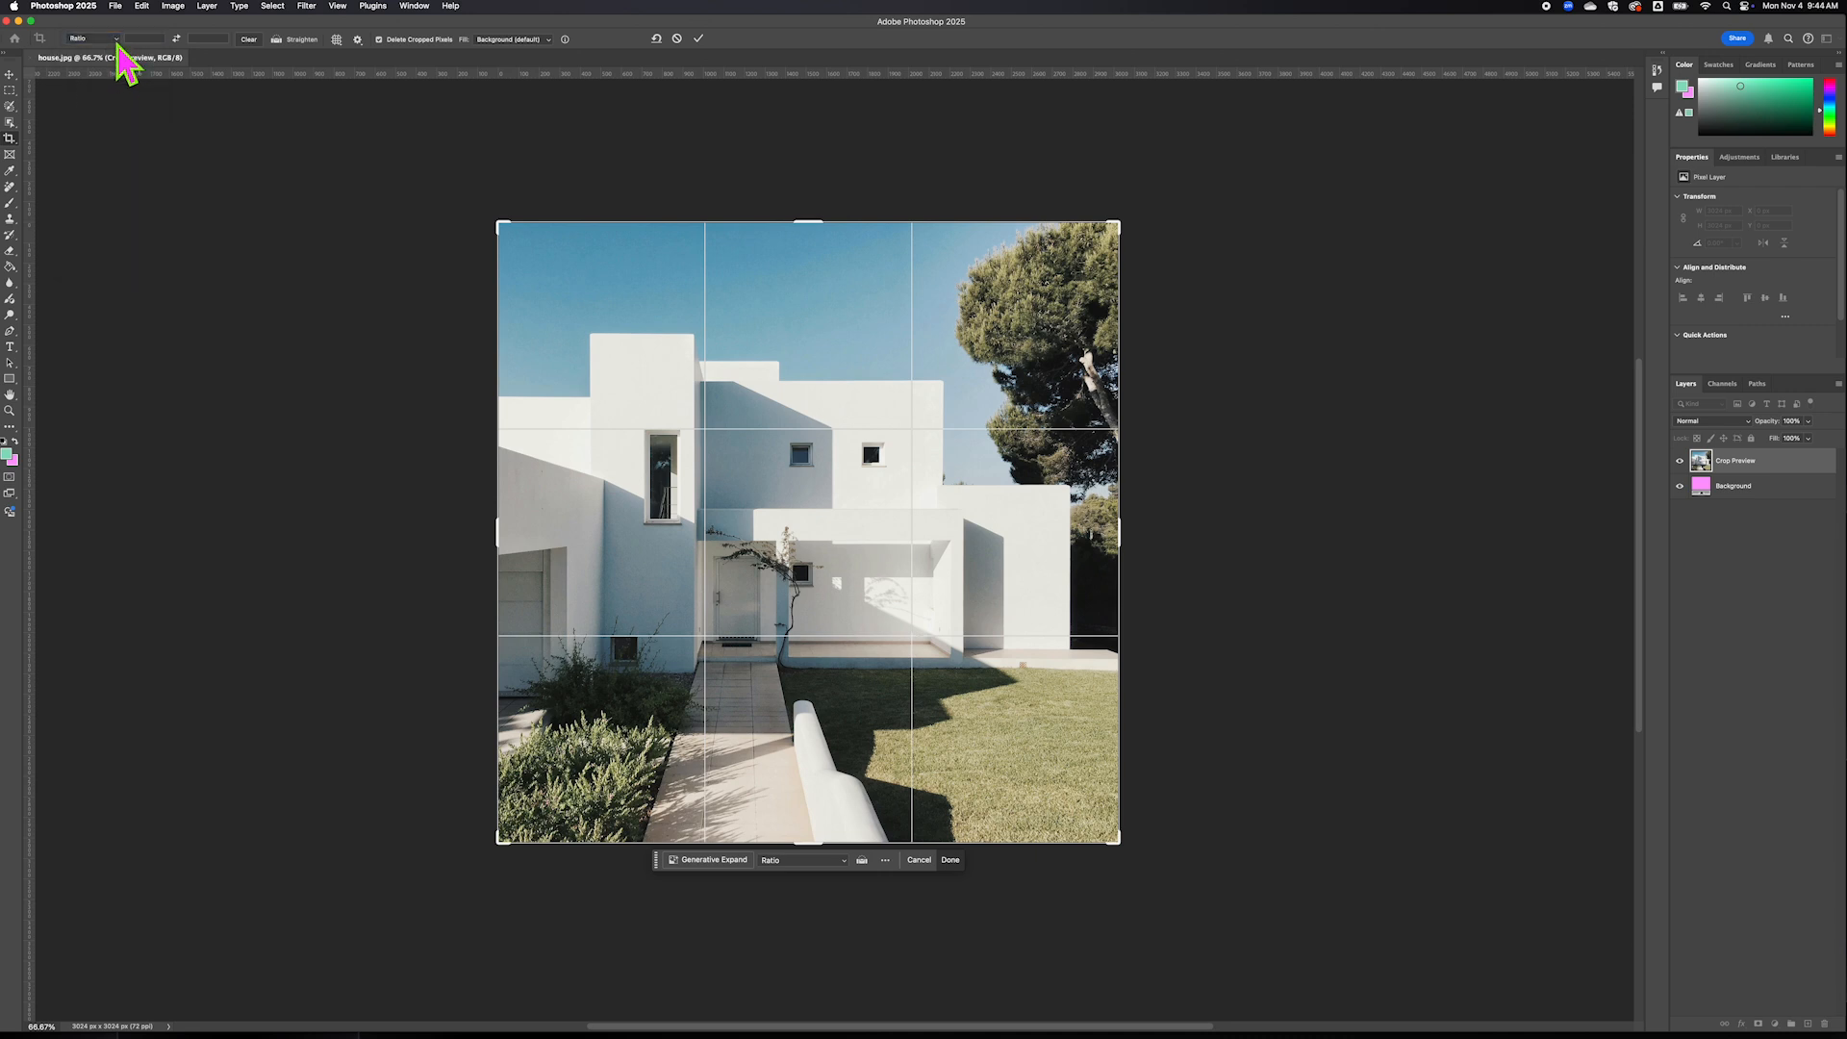
left_click(118, 40)
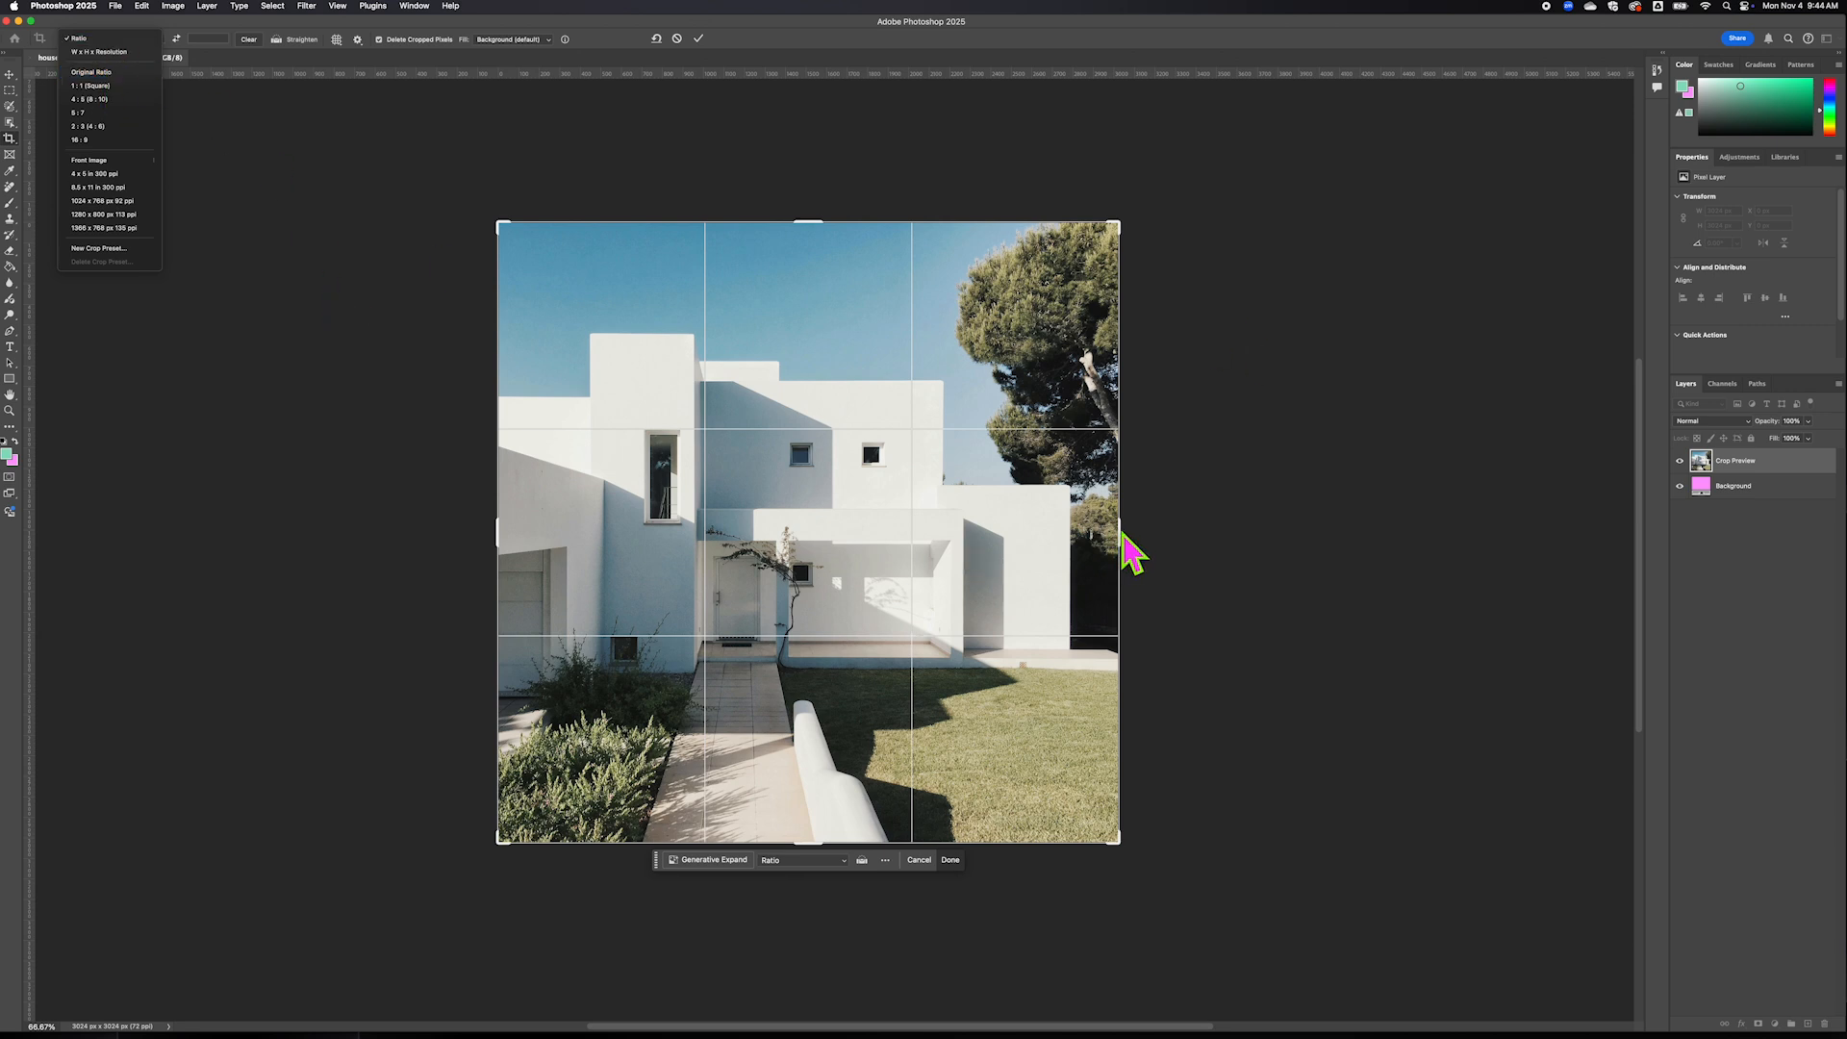
left_click(1200, 504)
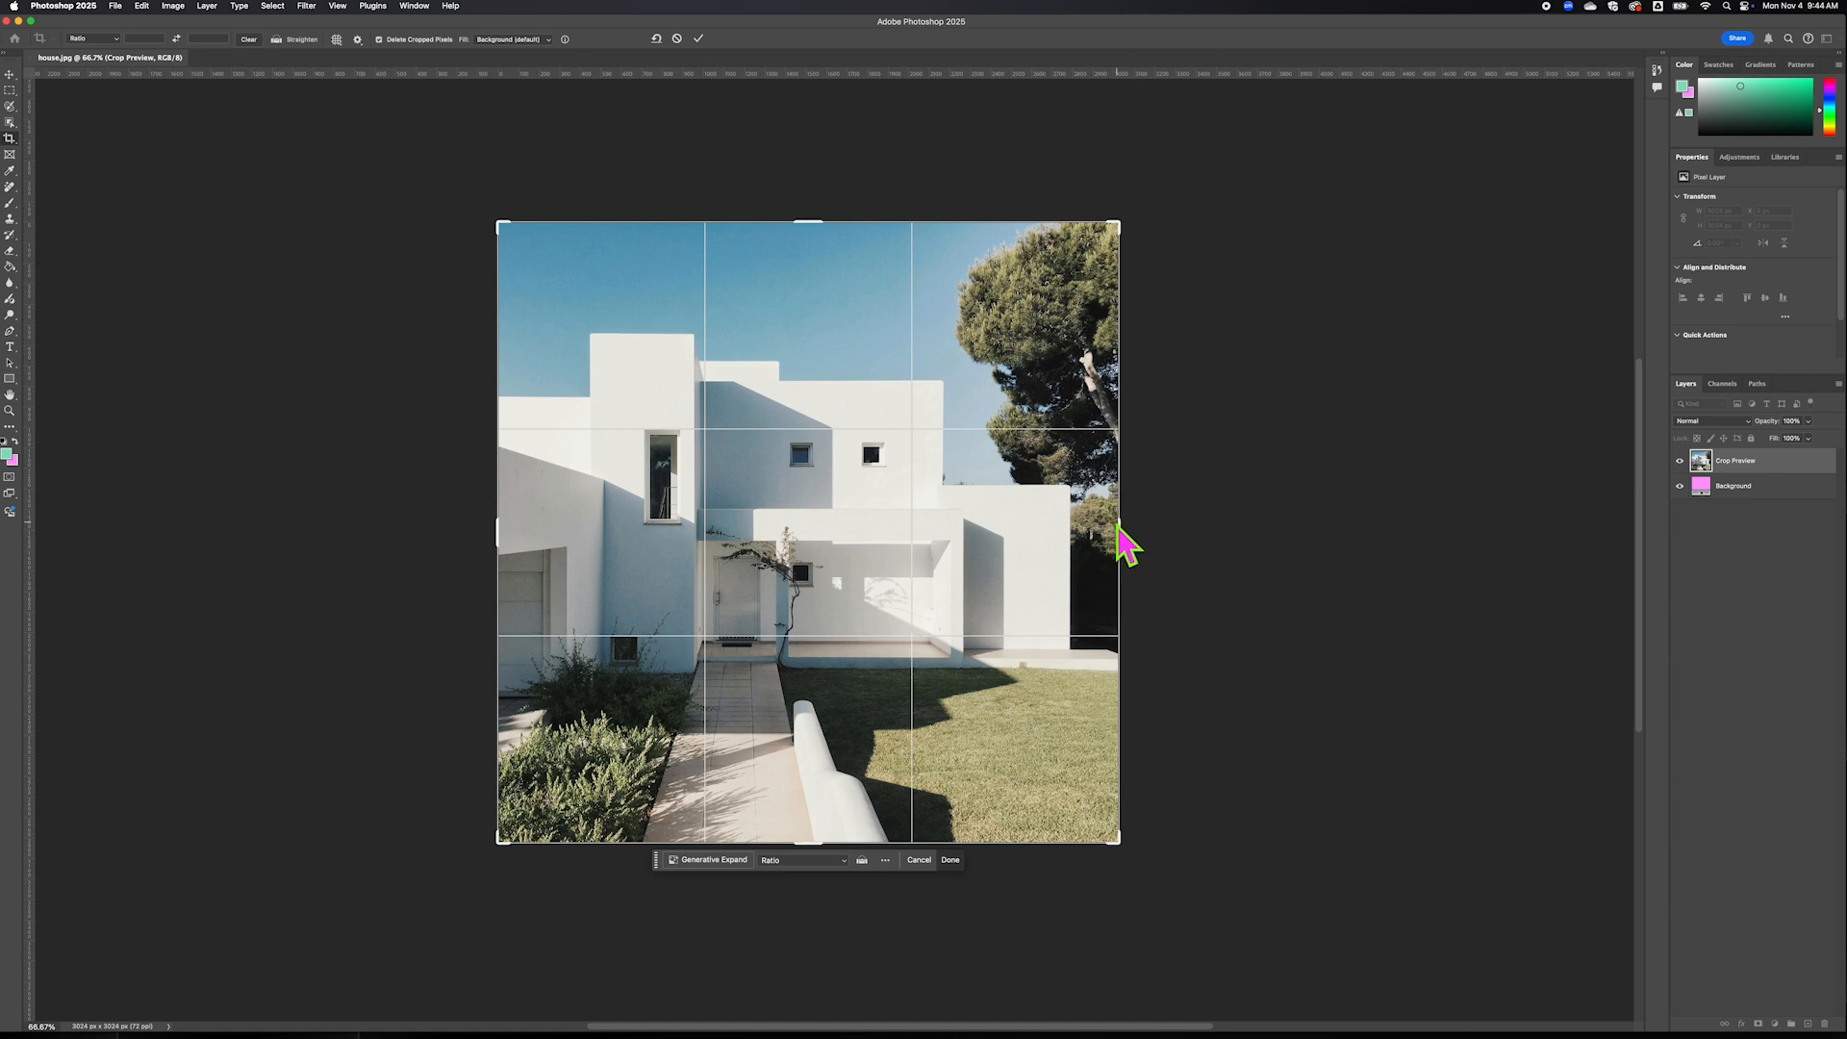
Extend the crop frame past the photo's right edge to about 4614 px wide and fill it using Generative Expand without a prompt
left_click_drag(1119, 534, 1284, 535)
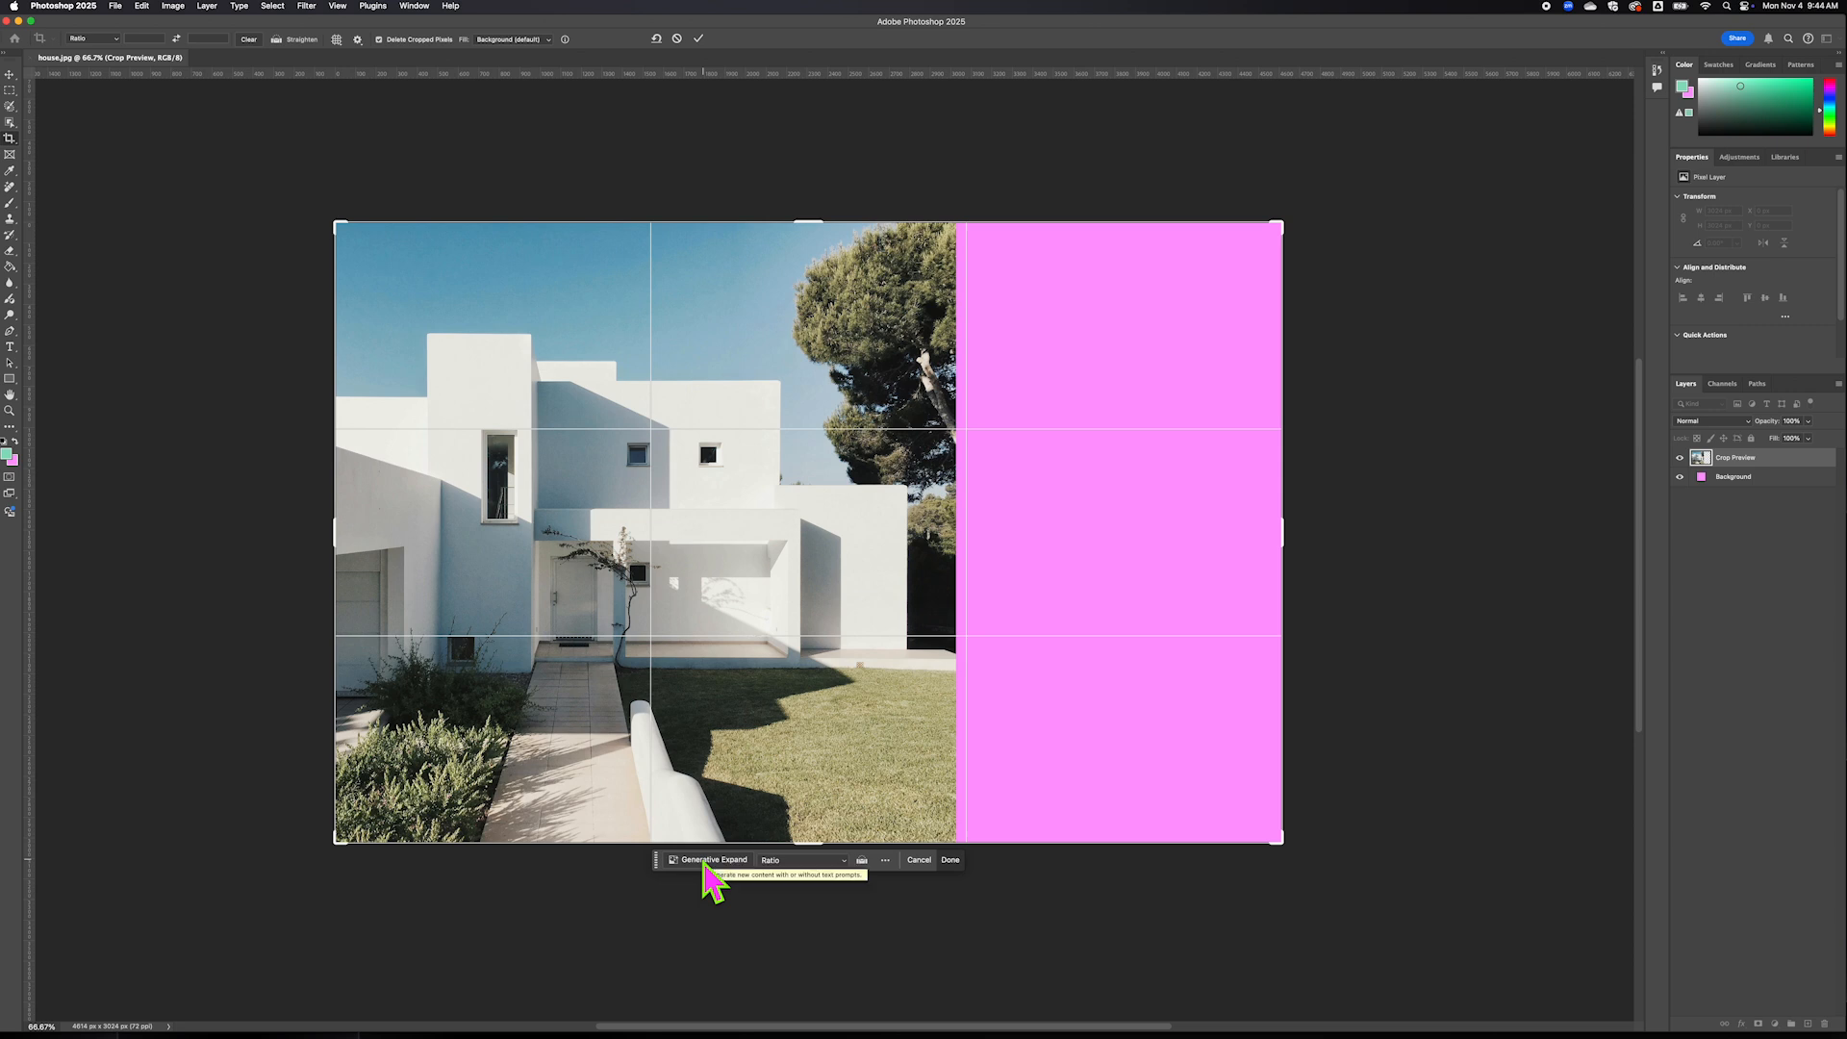
left_click(709, 862)
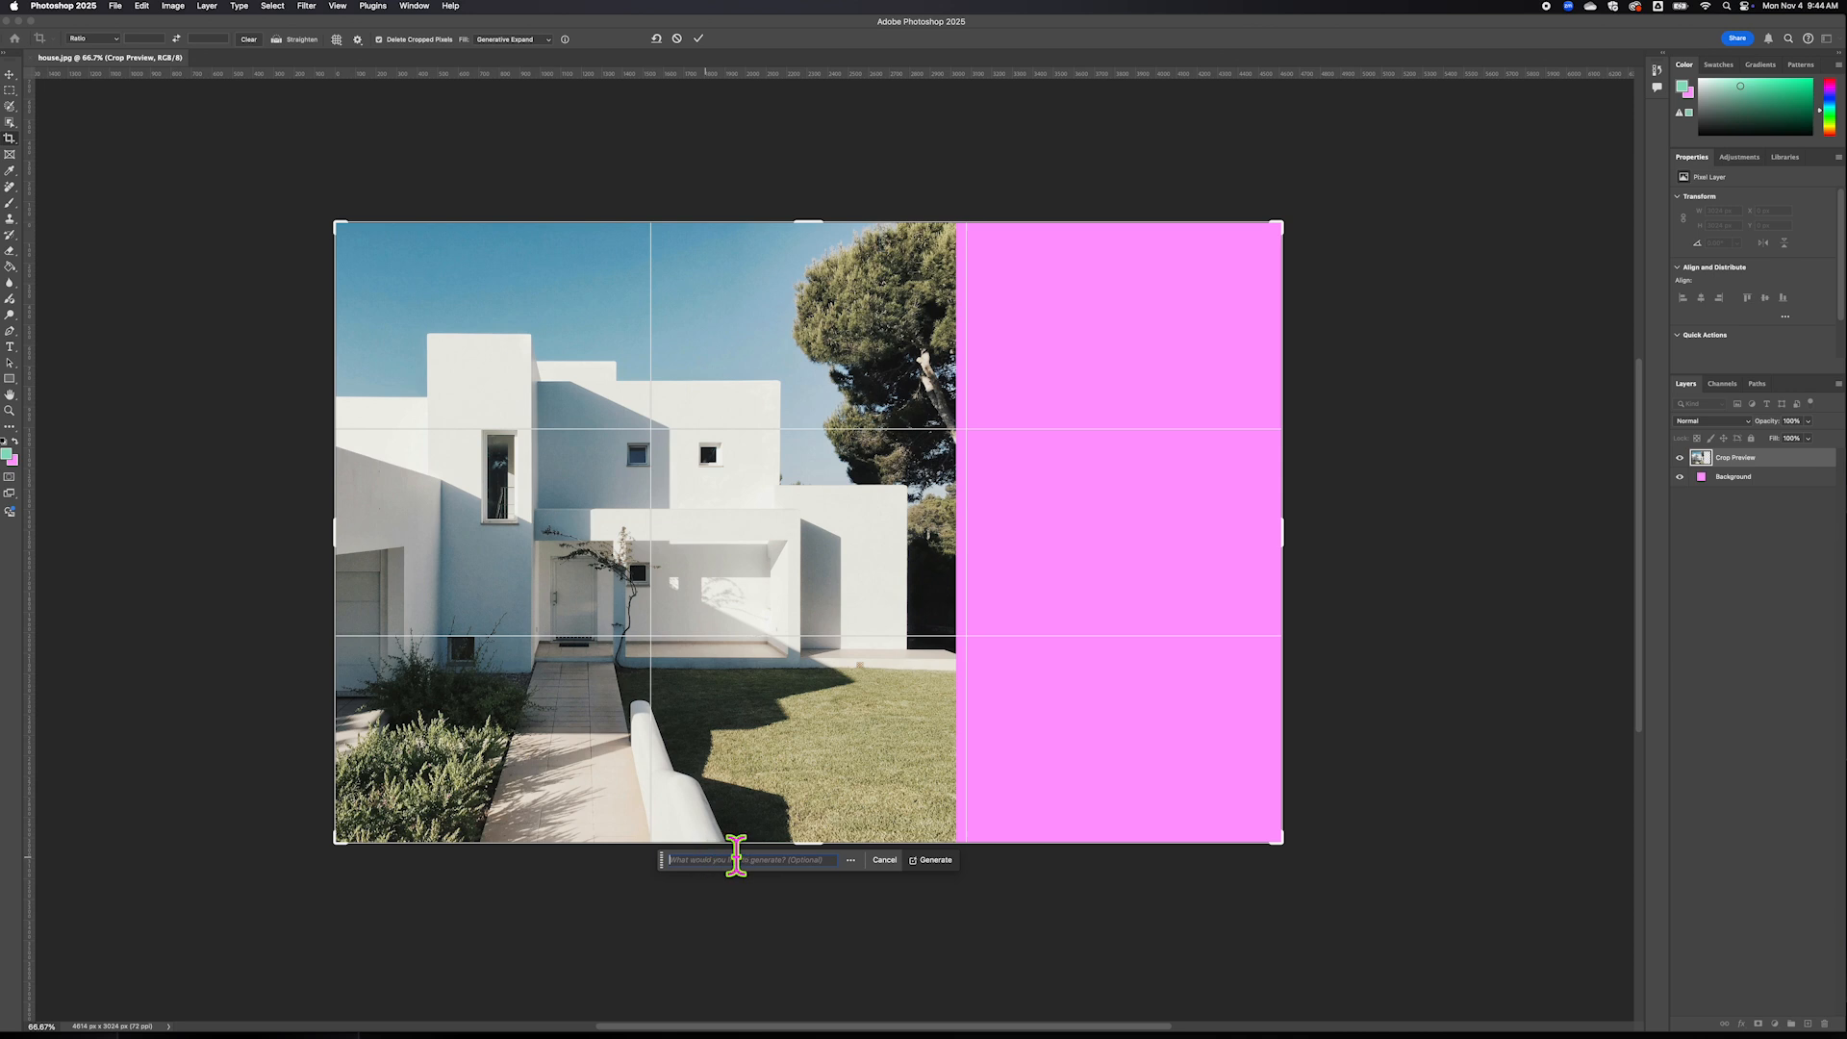
left_click(935, 860)
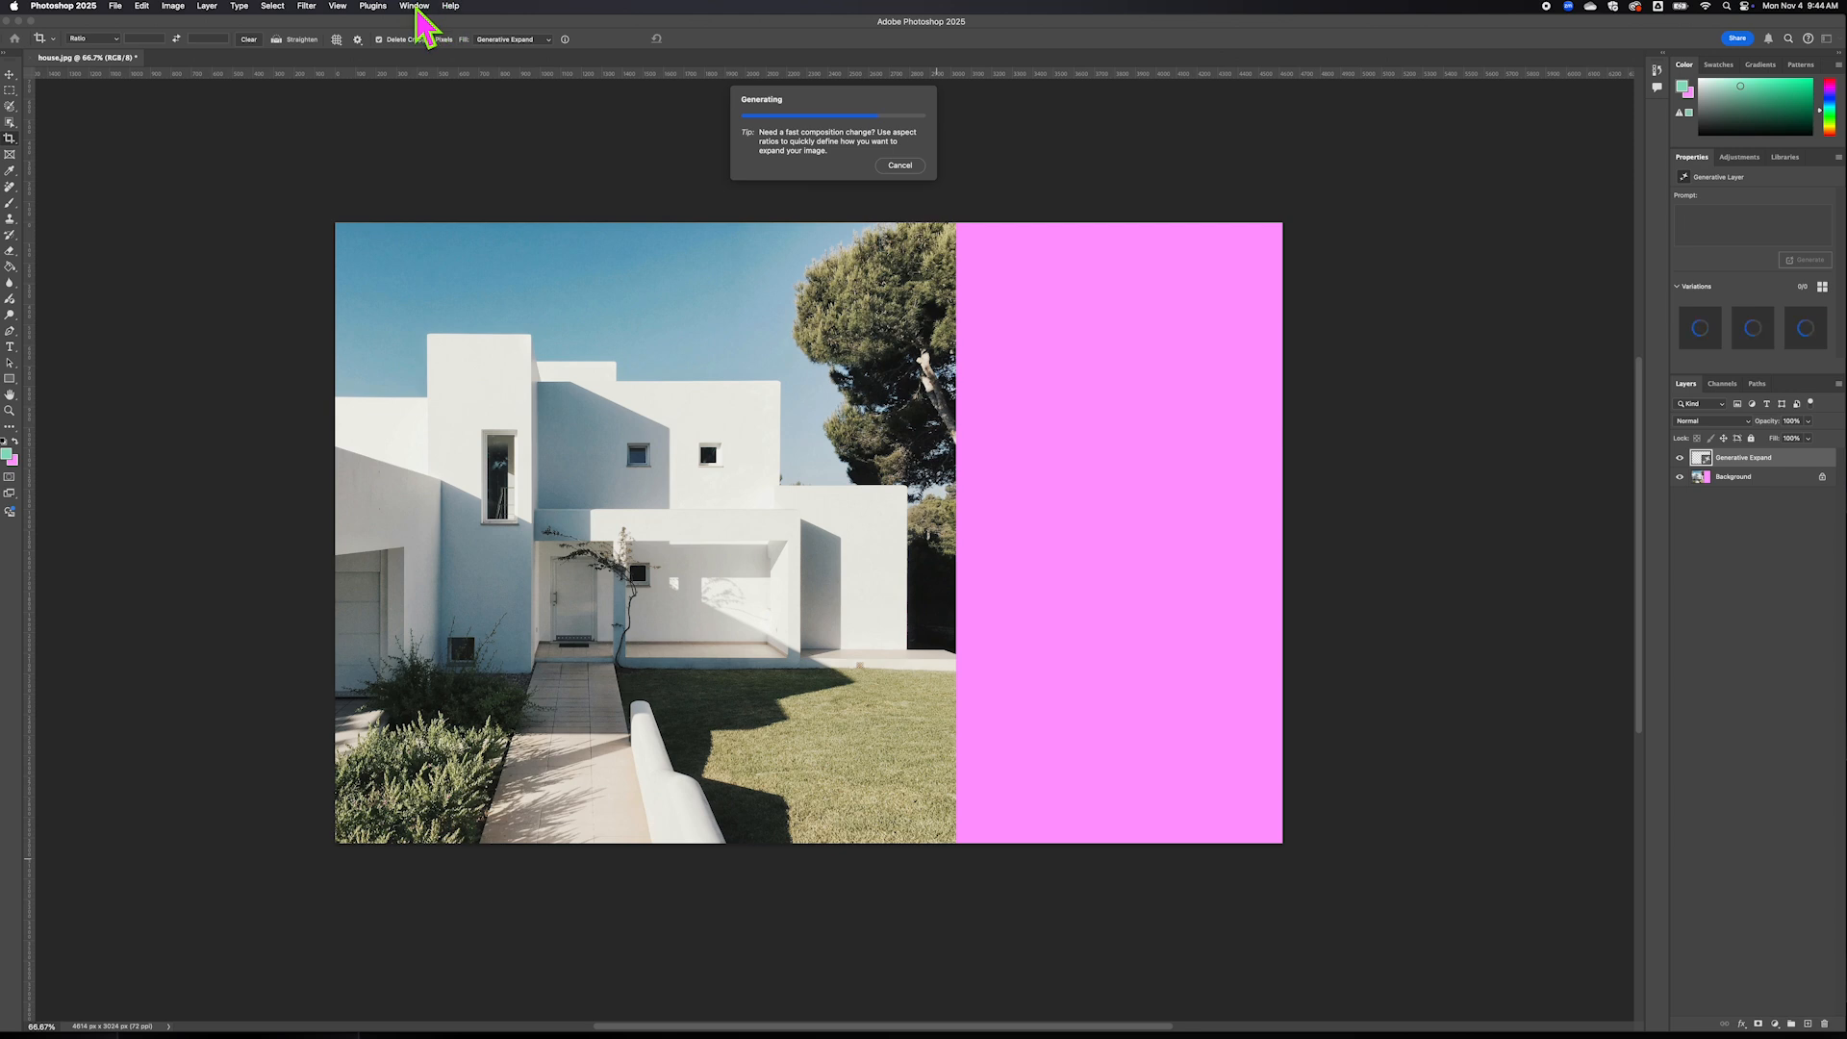
left_click(414, 6)
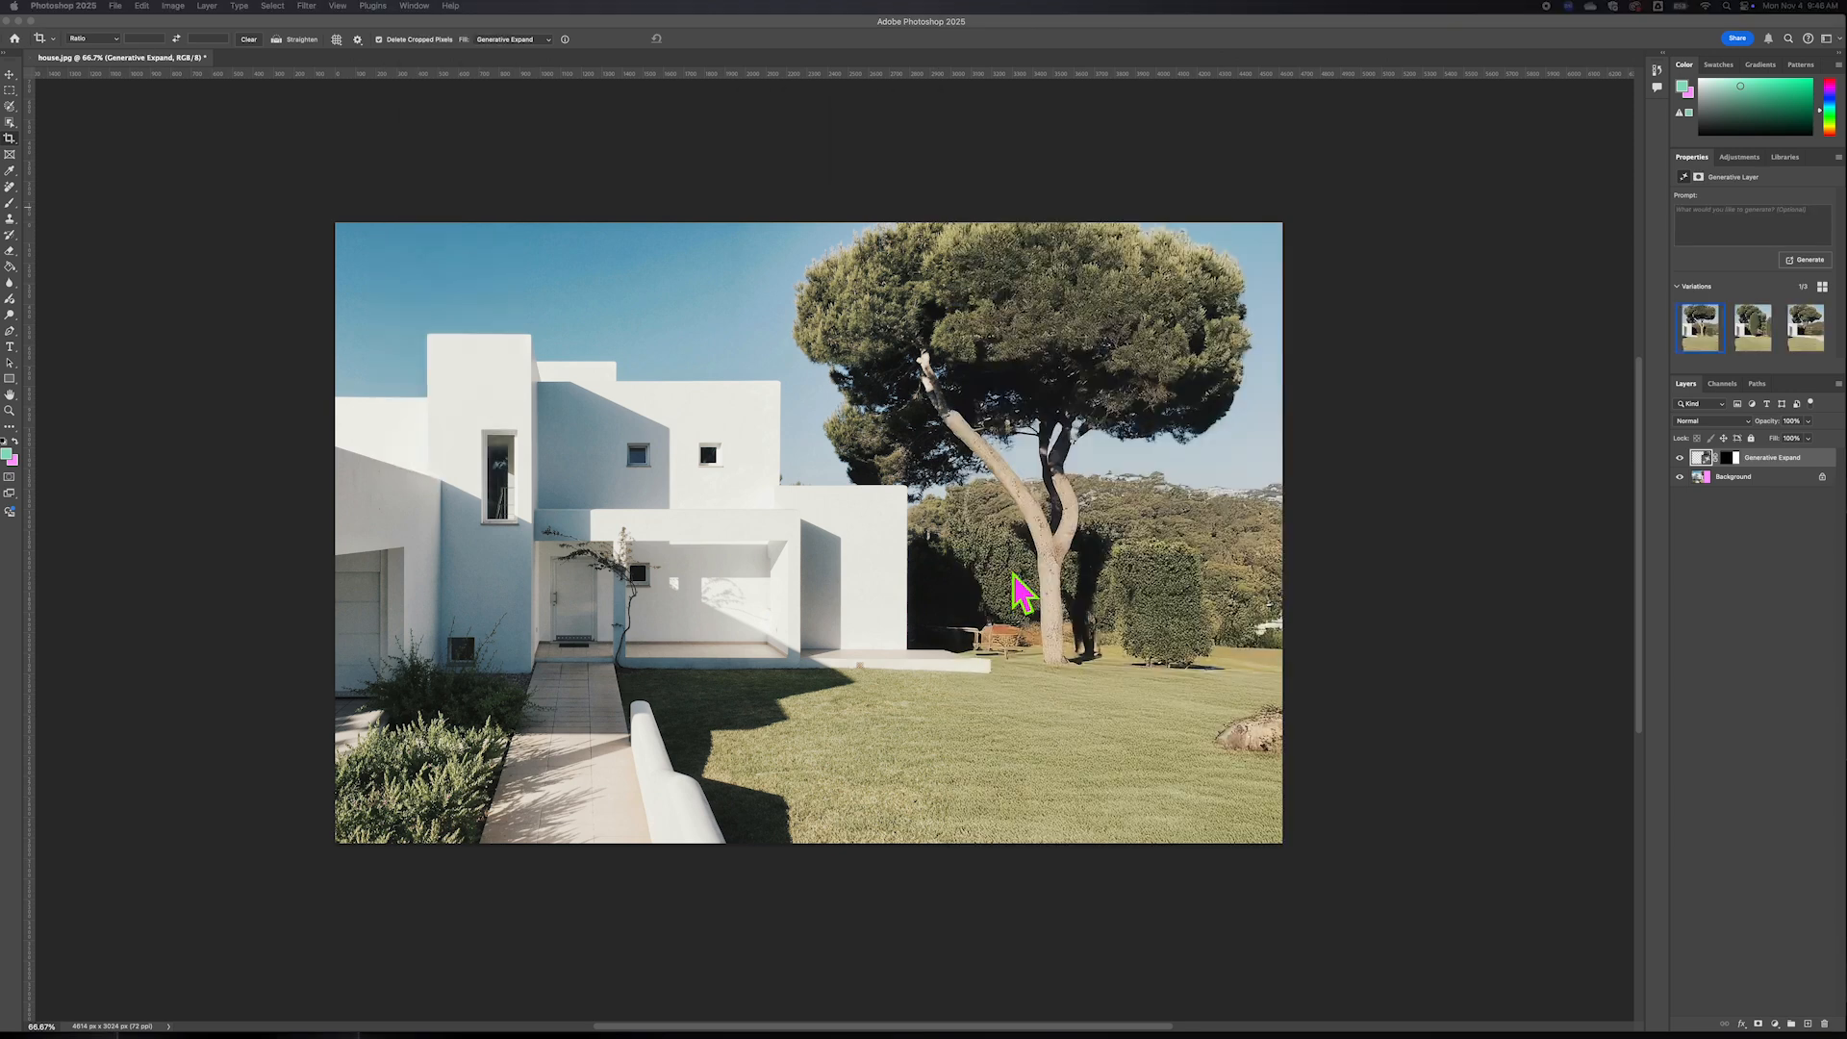
left_click(1382, 375)
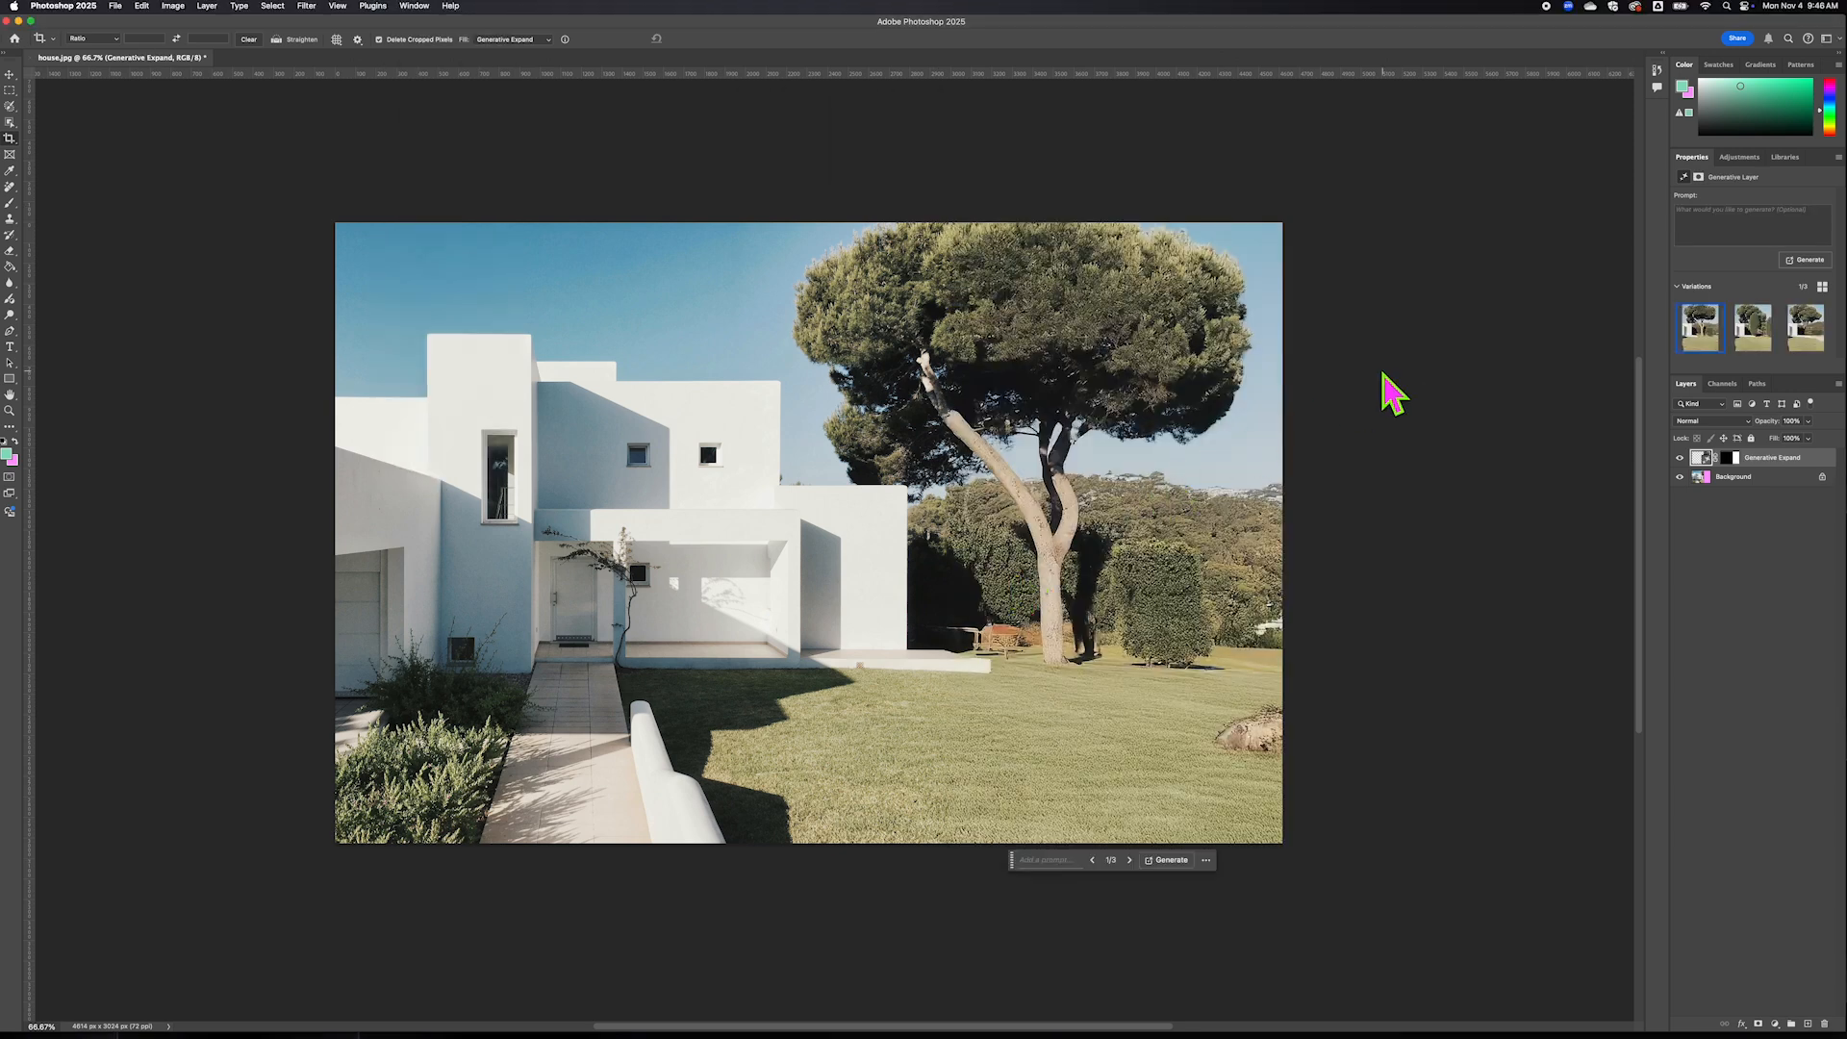
left_click(1207, 860)
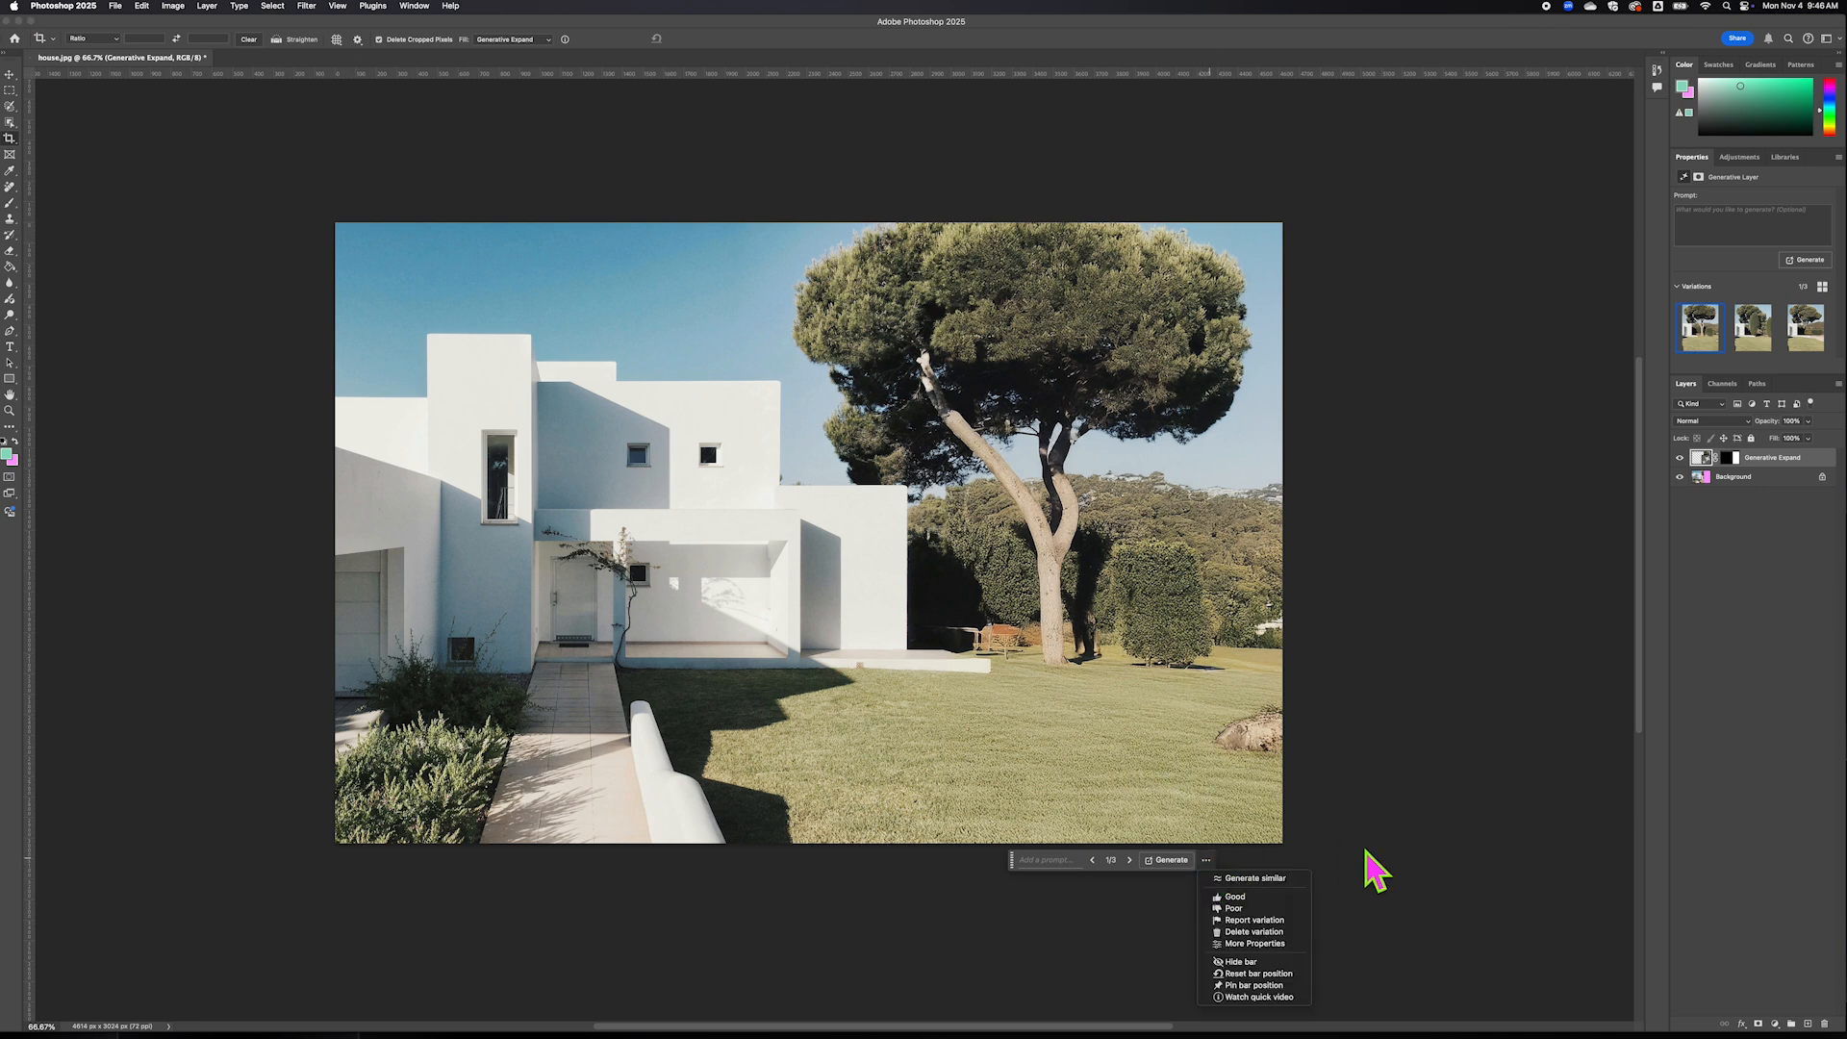
left_click(1377, 870)
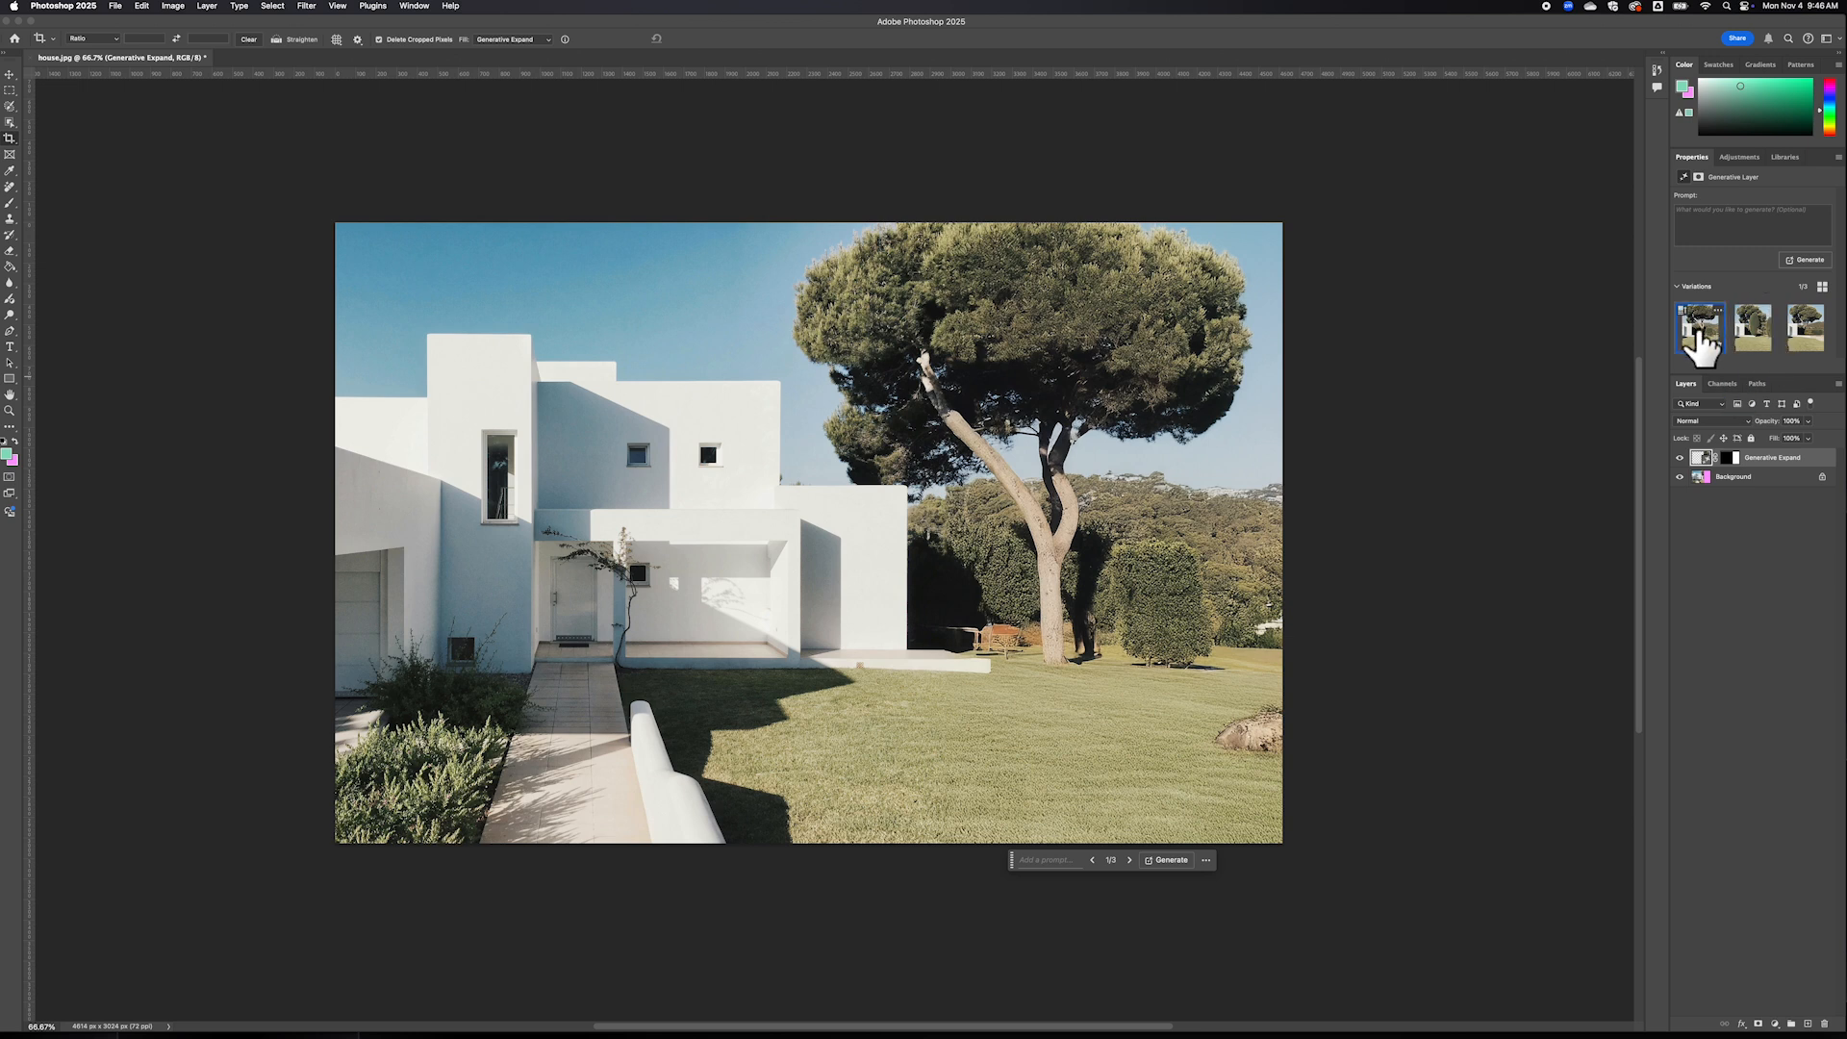
Compare the three generated variations of the expanded garden area and keep the first one
left_click(1754, 333)
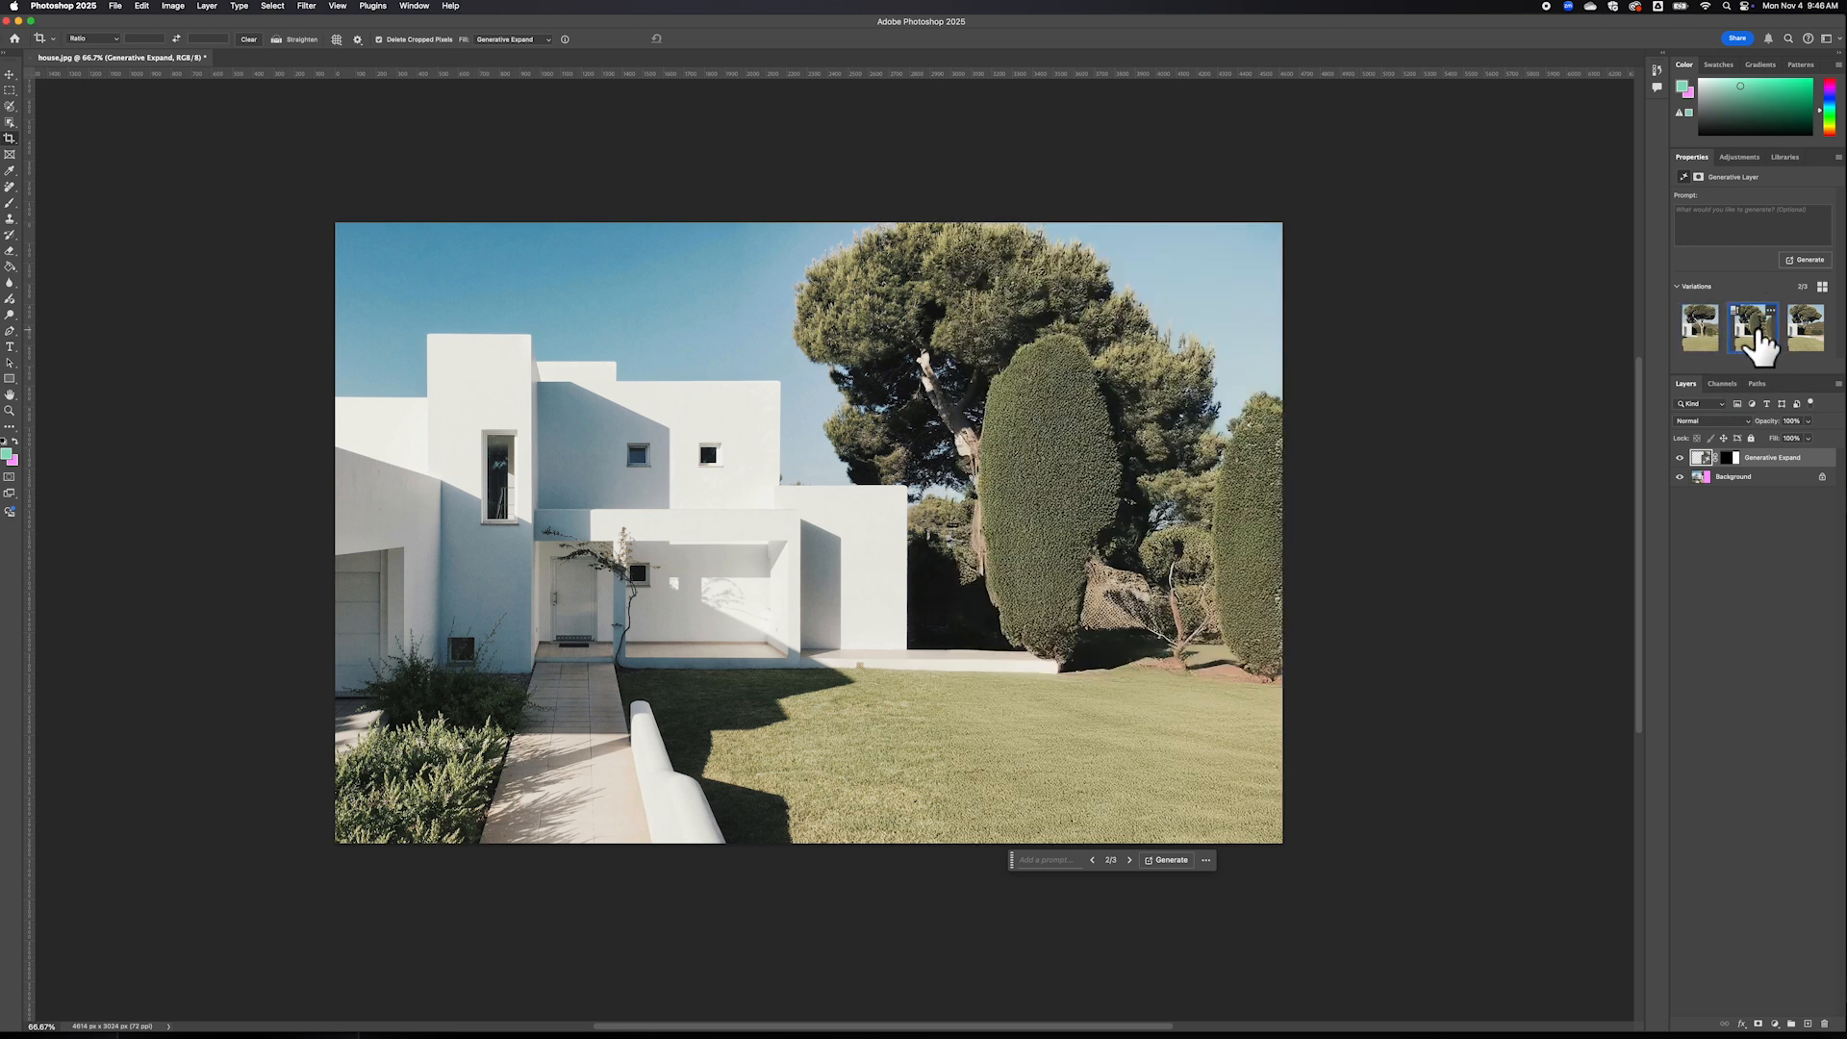
left_click(1804, 337)
left_click(1699, 335)
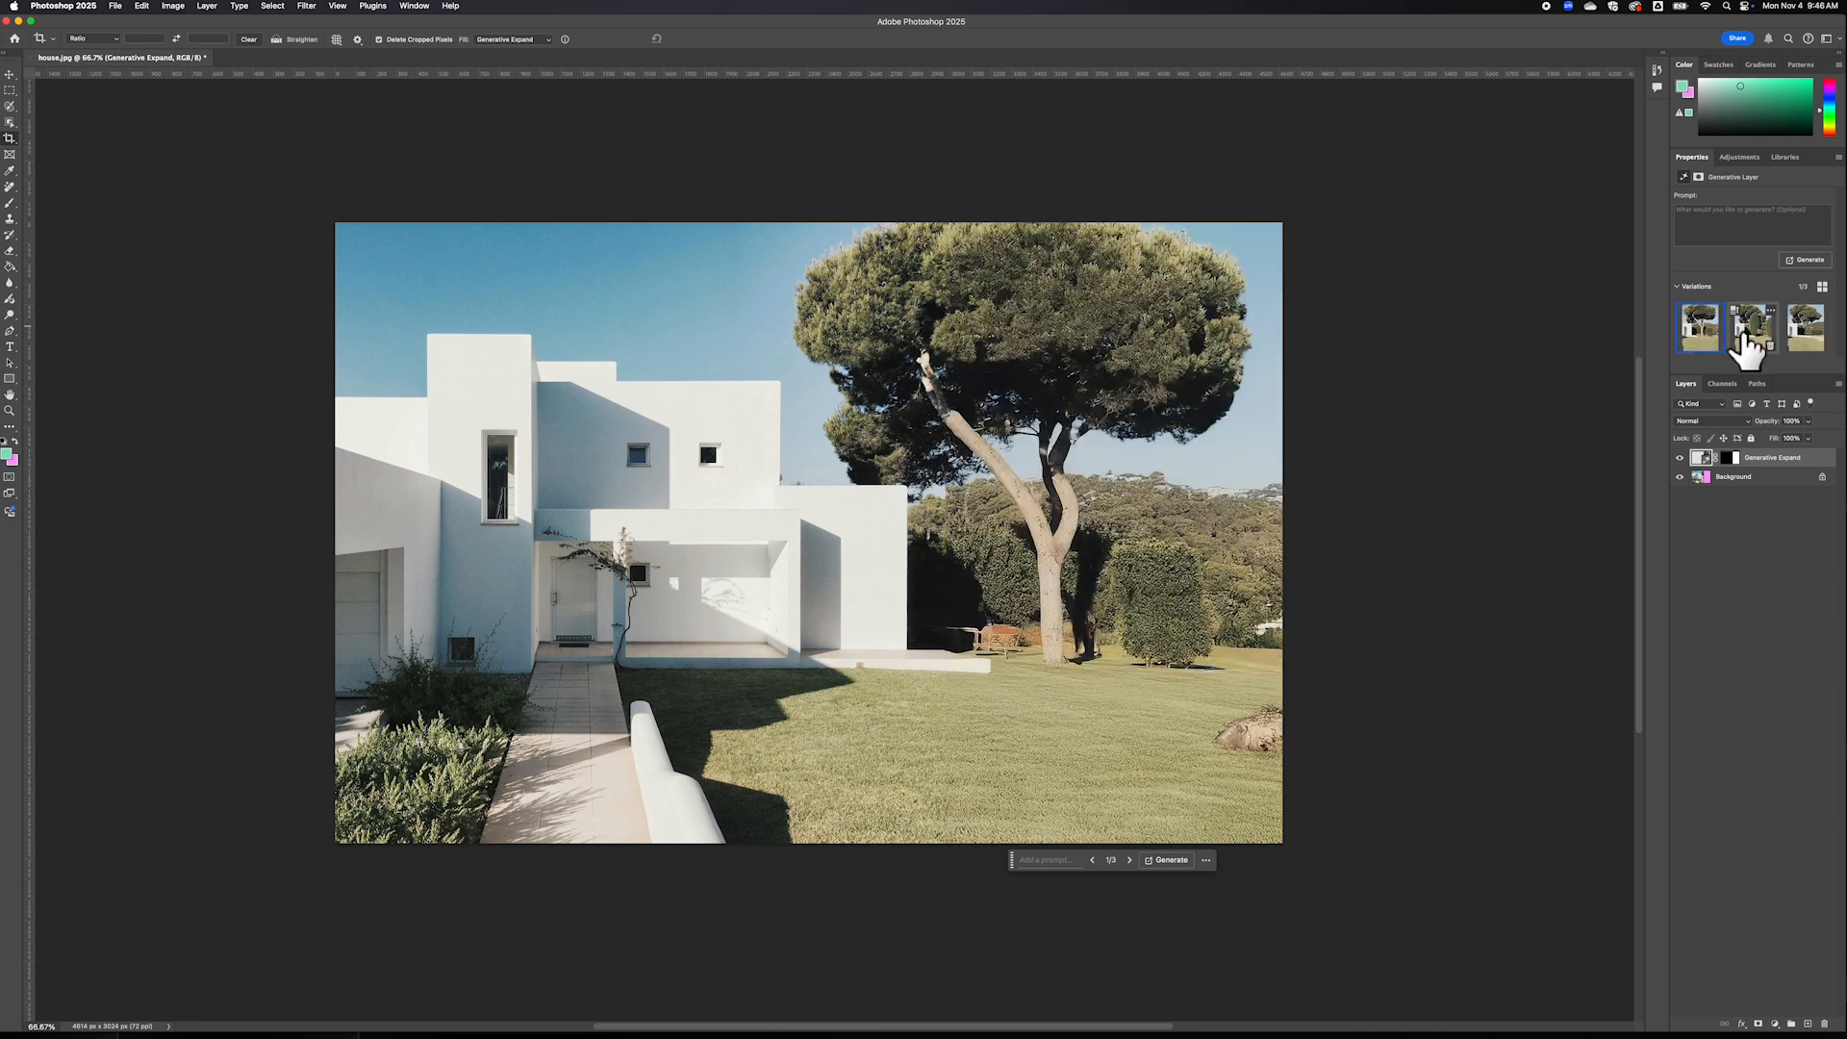
left_click(1753, 337)
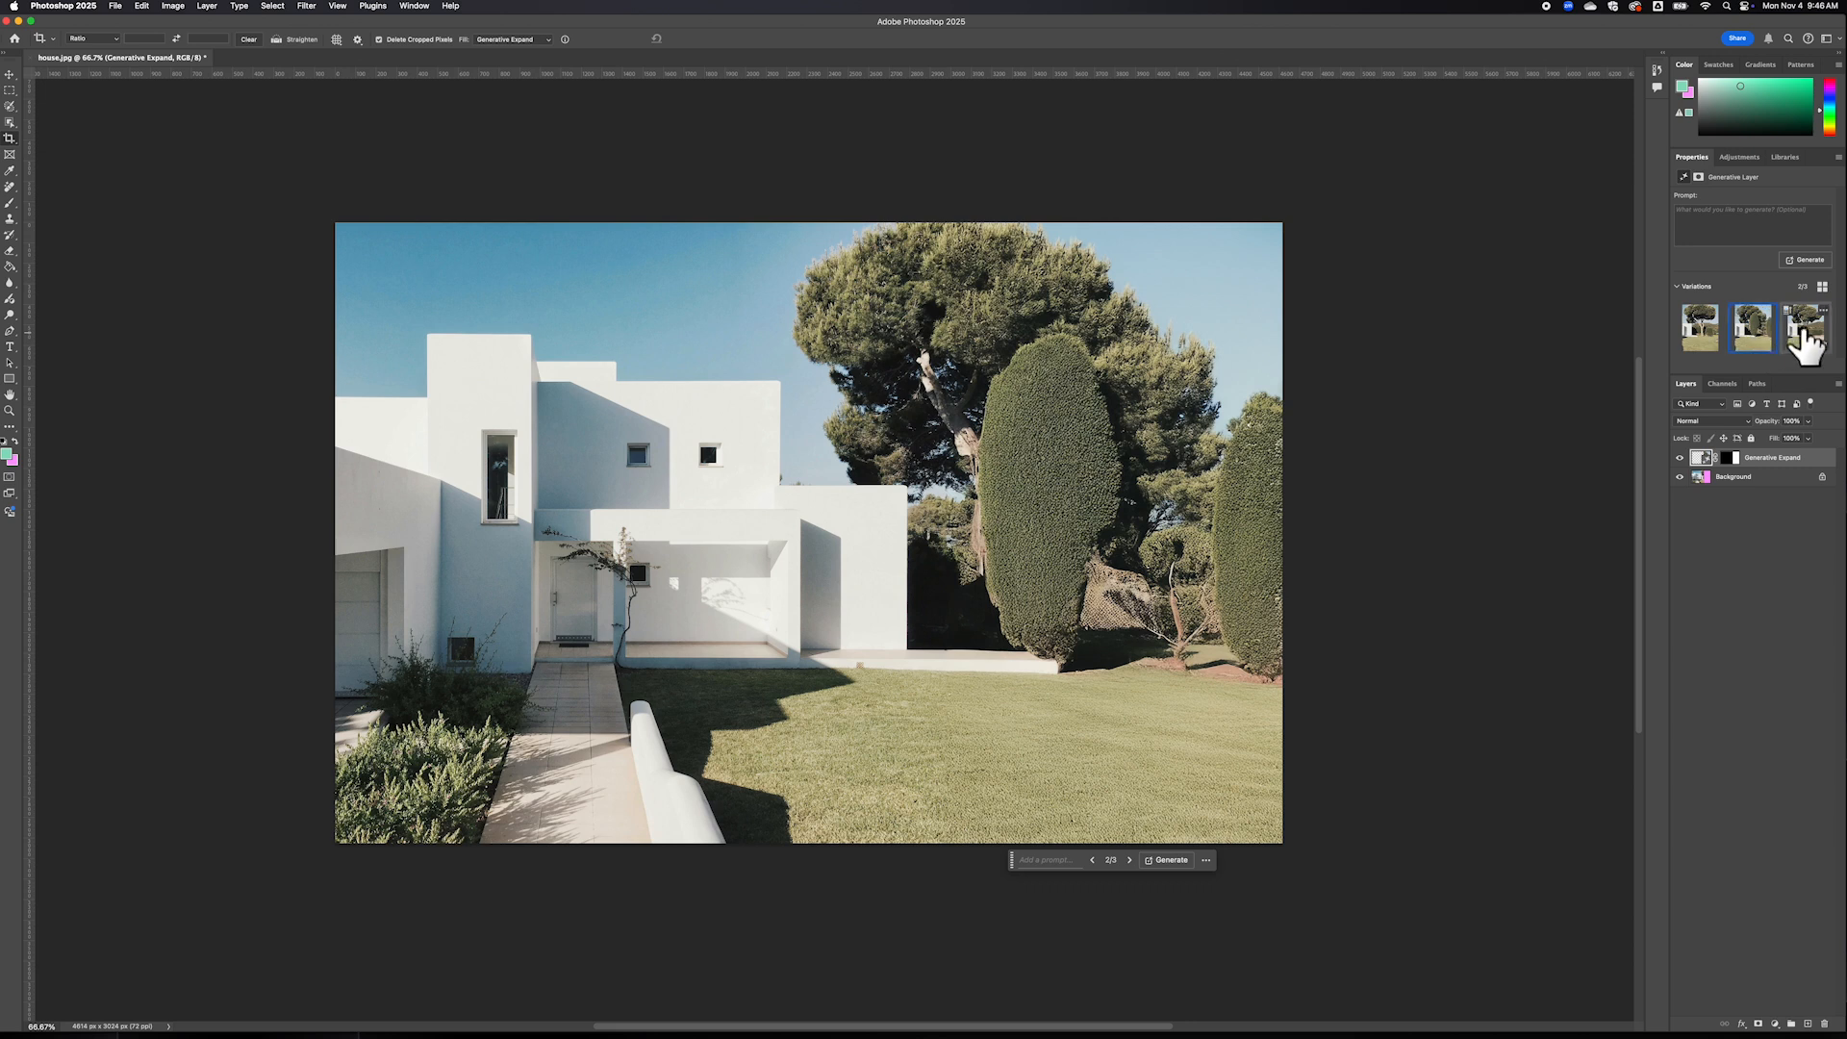
left_click(1806, 331)
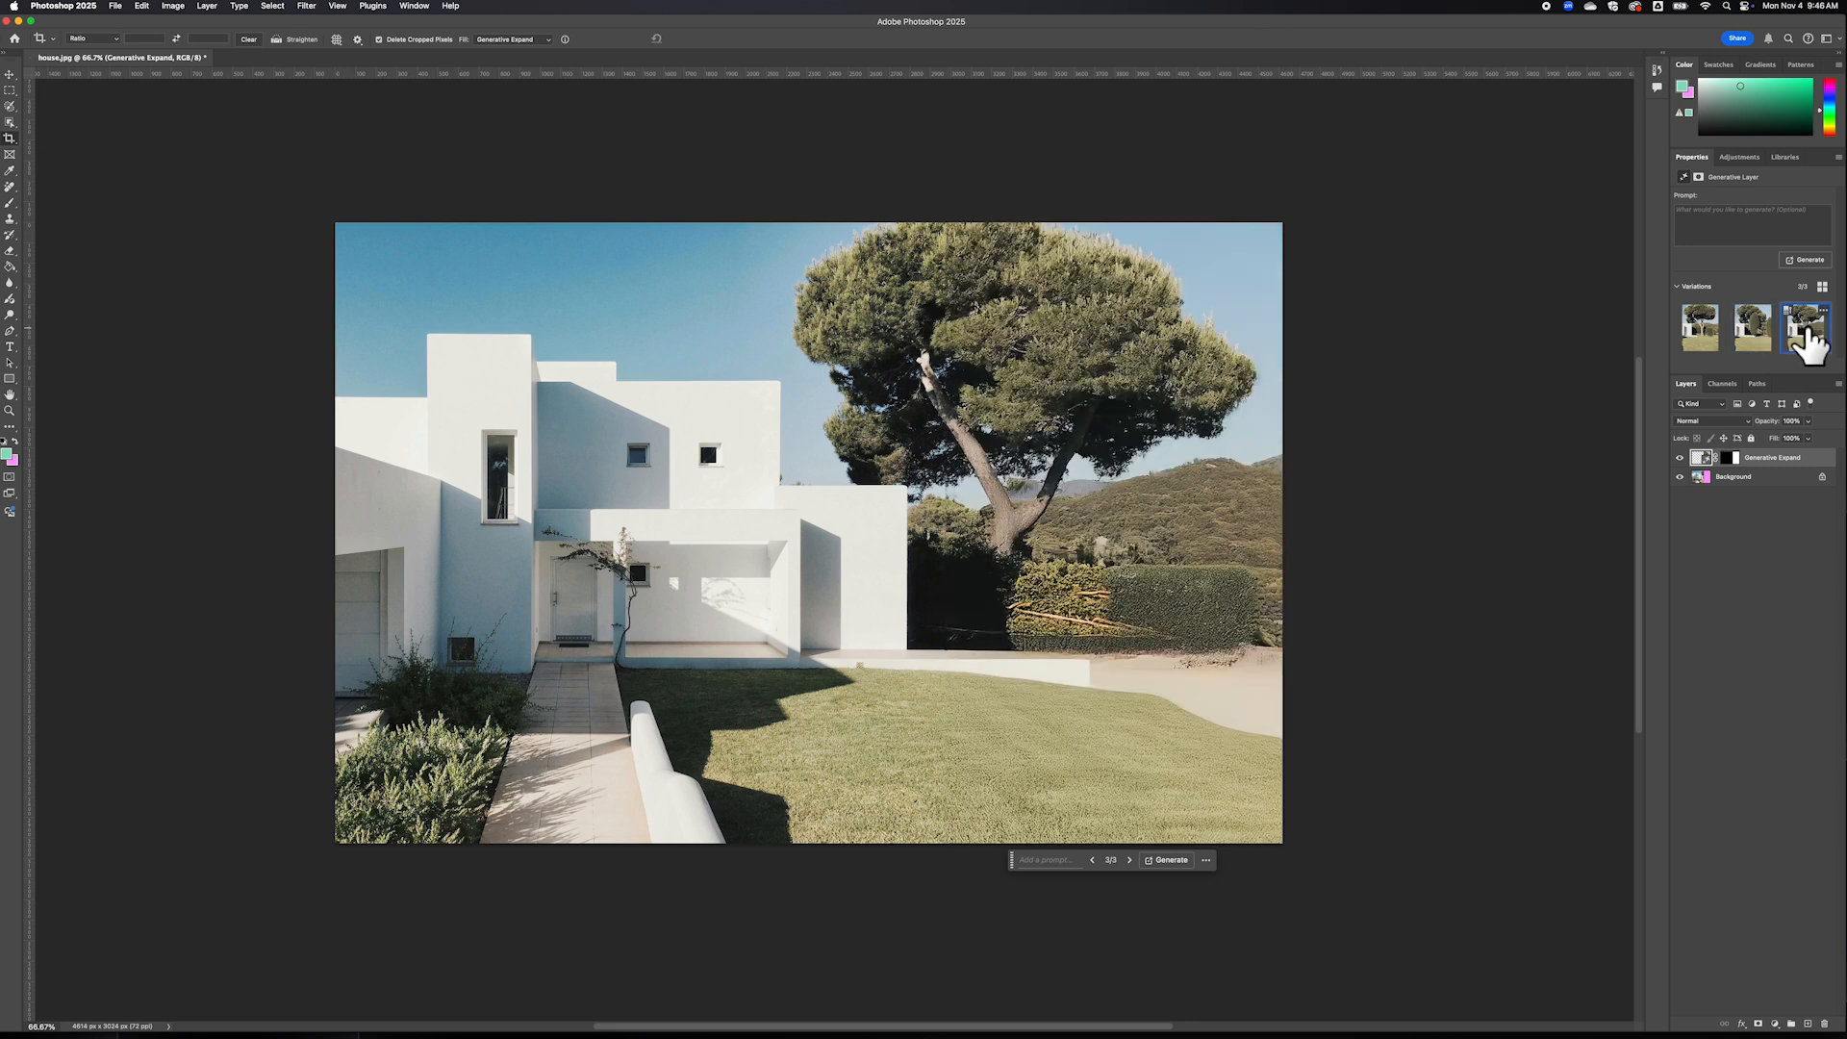
left_click(1695, 334)
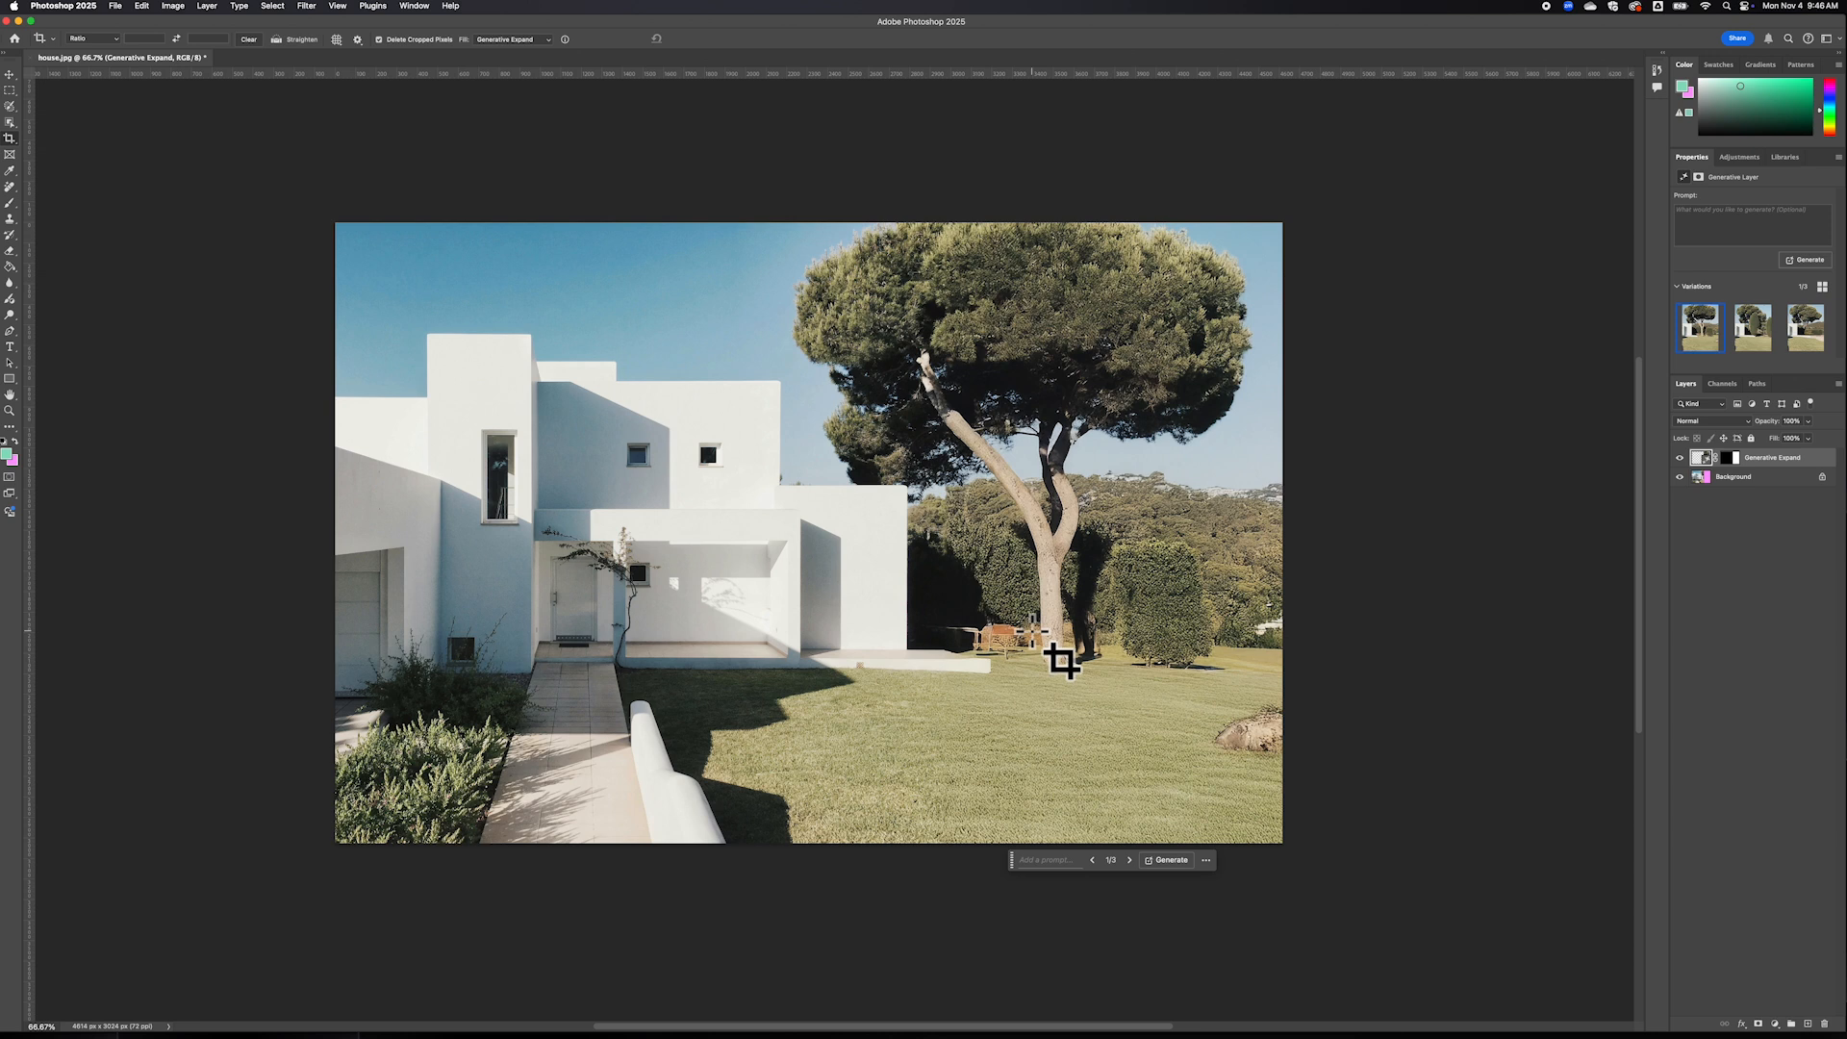
Examine the expanded photo, and hide and show the Background layer twice to isolate the generated area
scroll(866, 670, "down", 3)
scroll(866, 669, "left", 2)
scroll(866, 670, "up", 2)
scroll(865, 670, "right", 1)
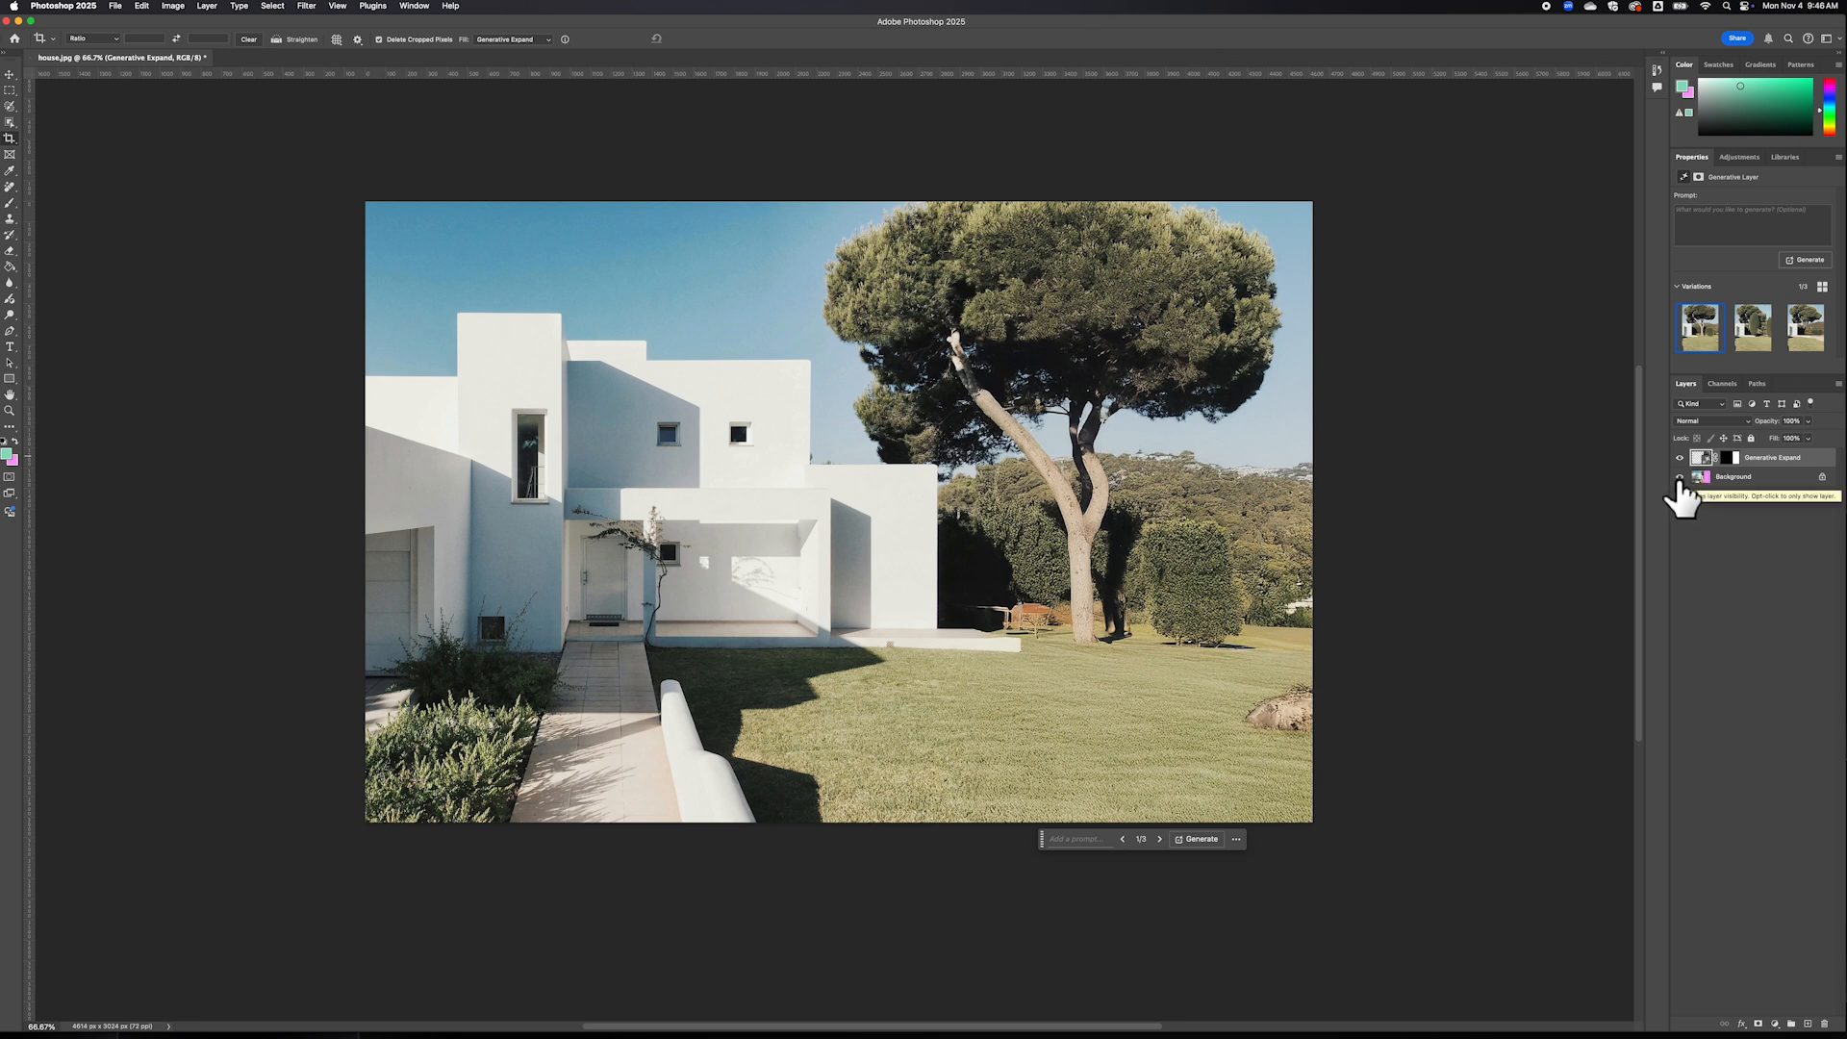
left_click(1680, 478)
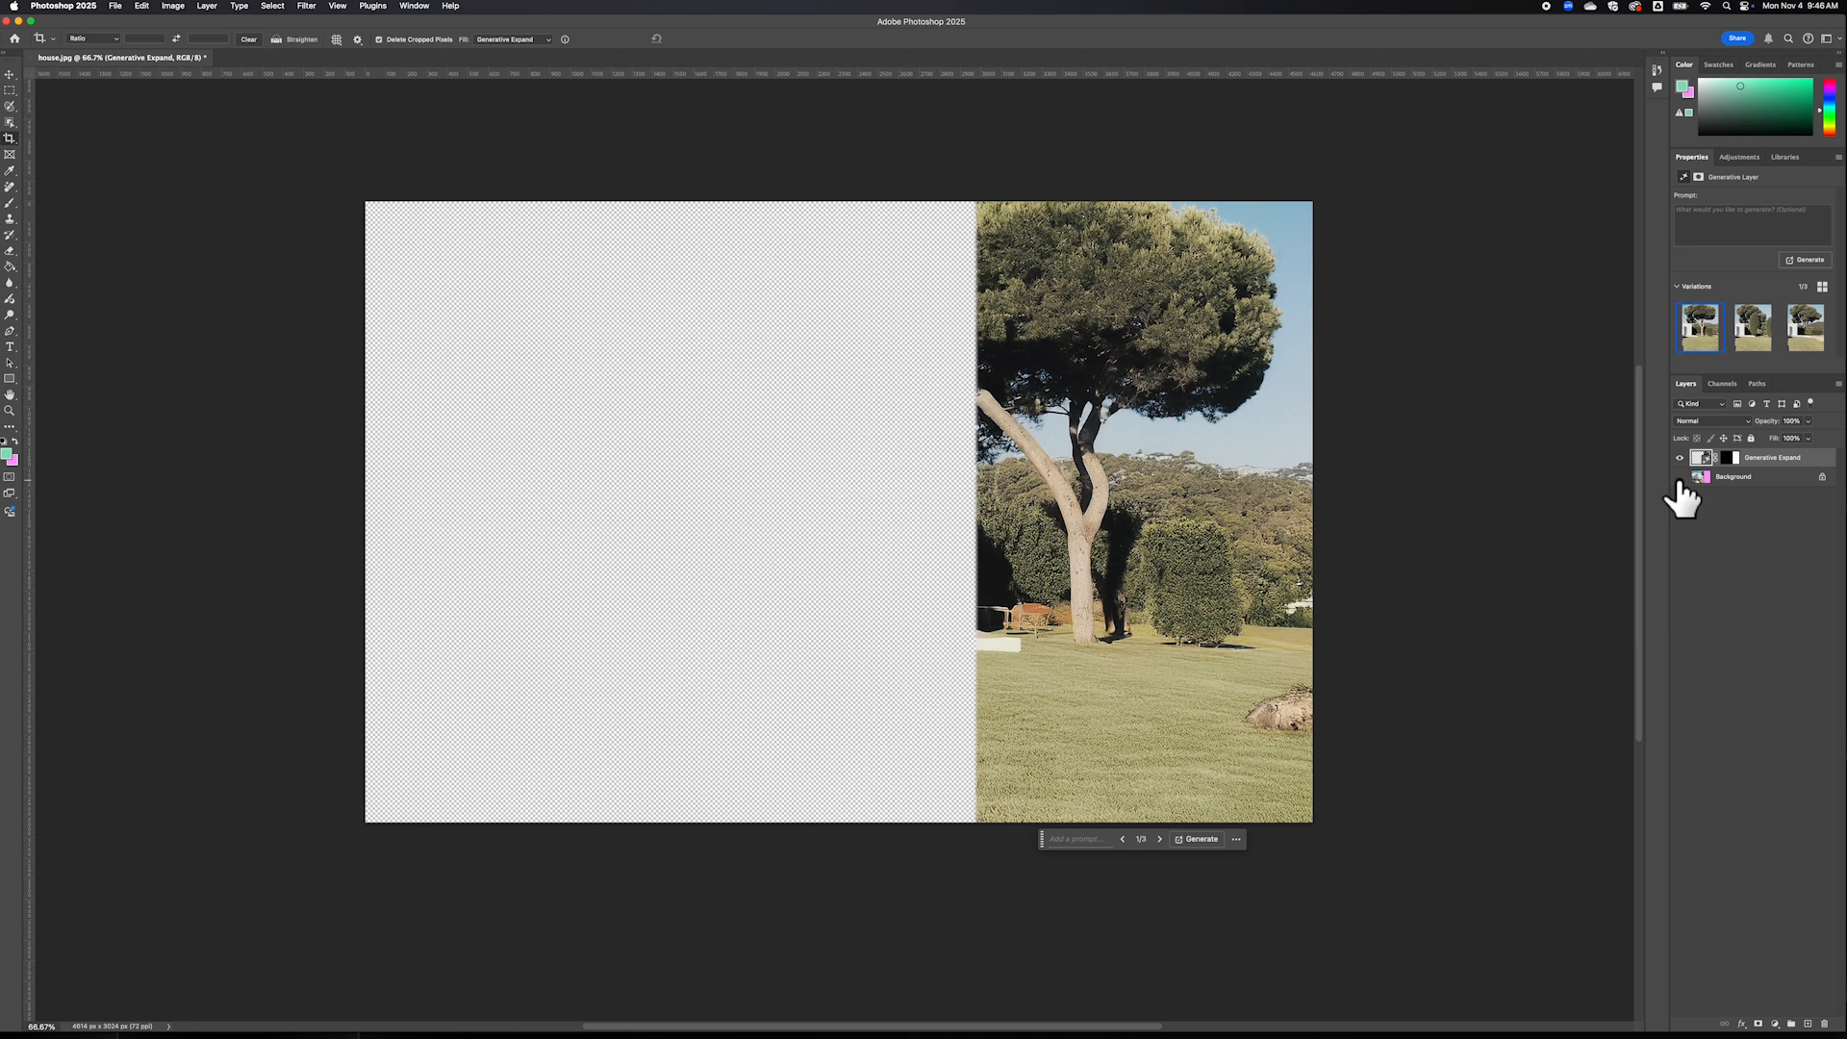
left_click(1680, 478)
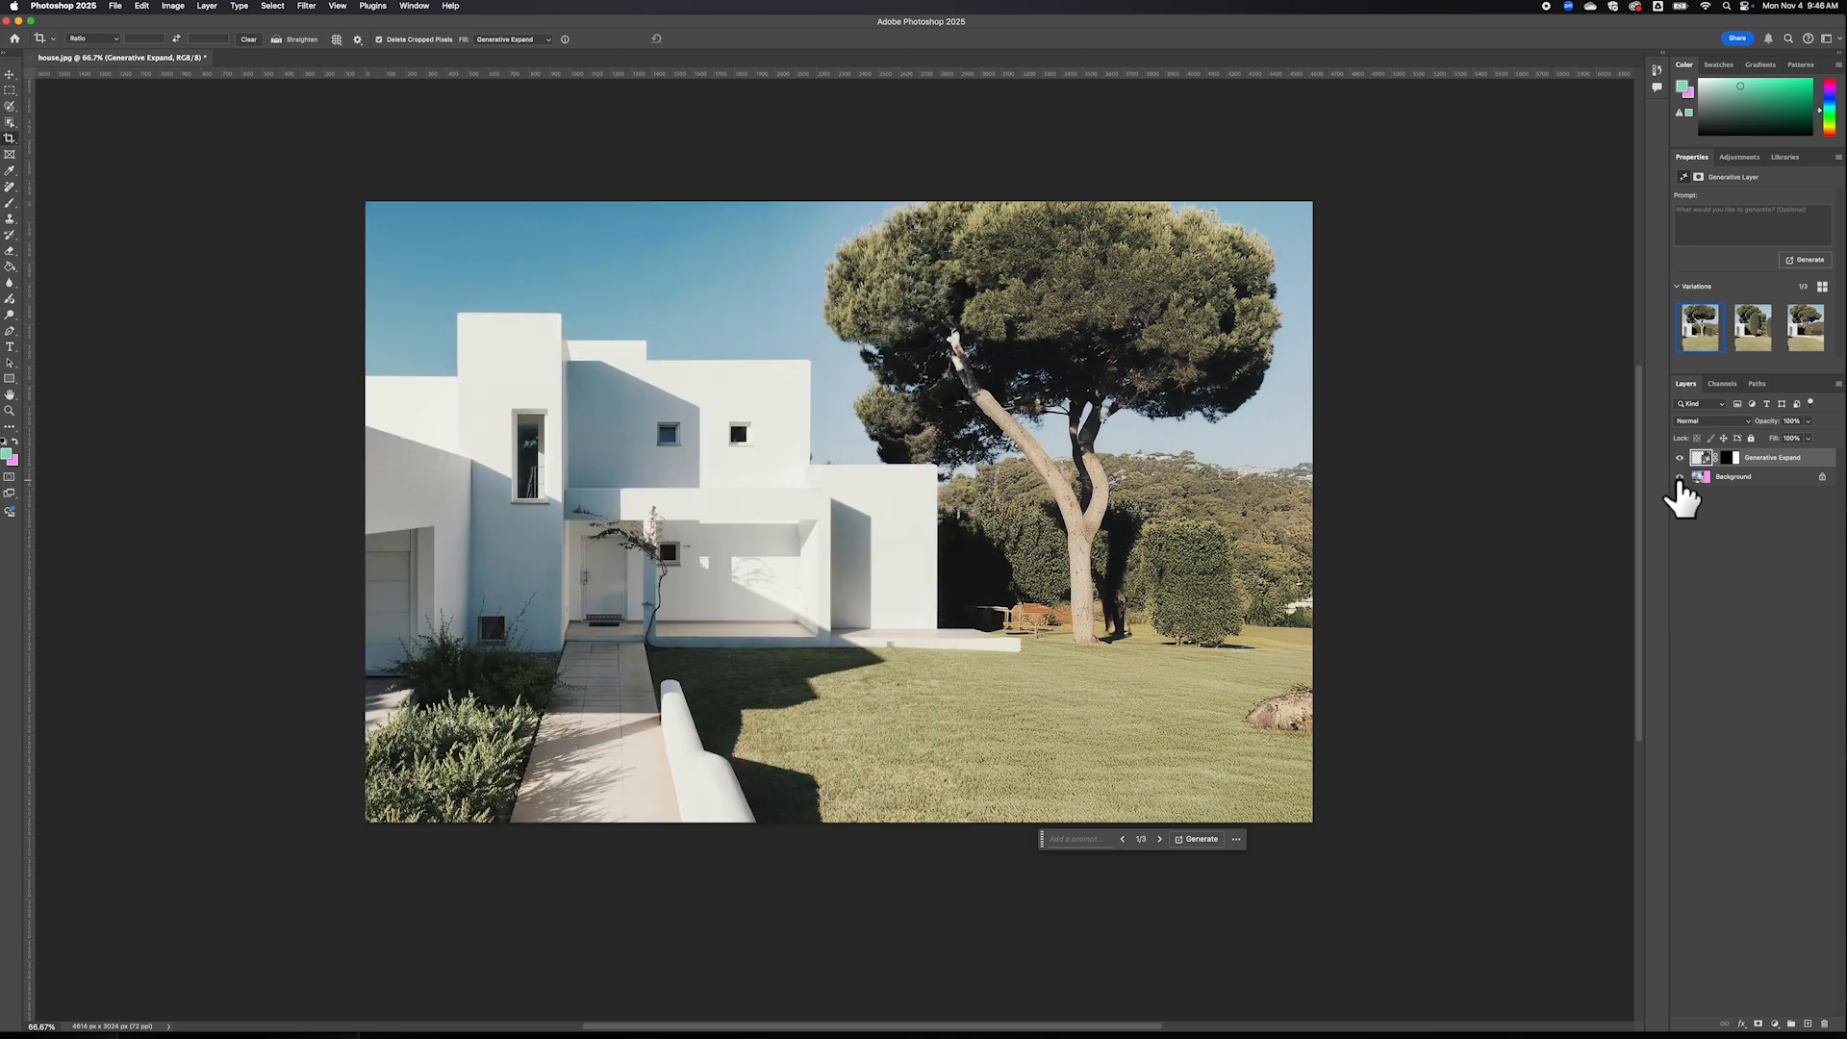
left_click(1680, 478)
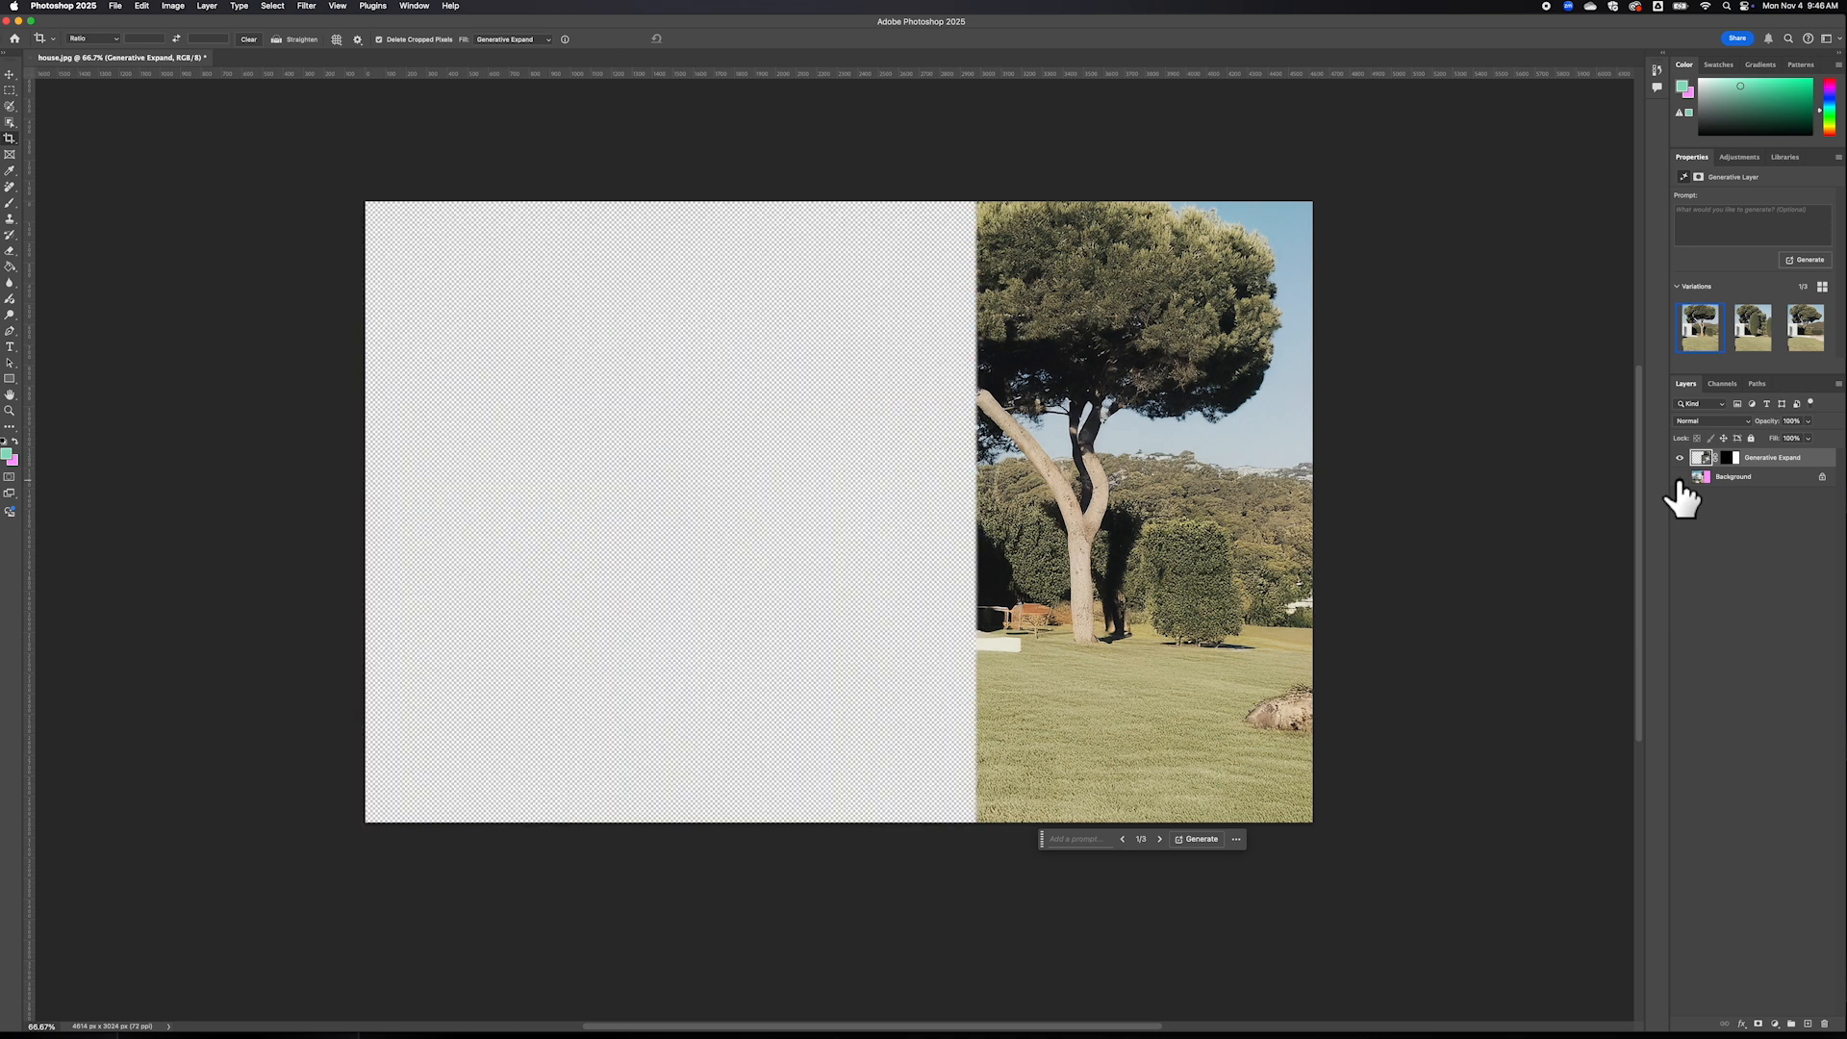
left_click(1679, 478)
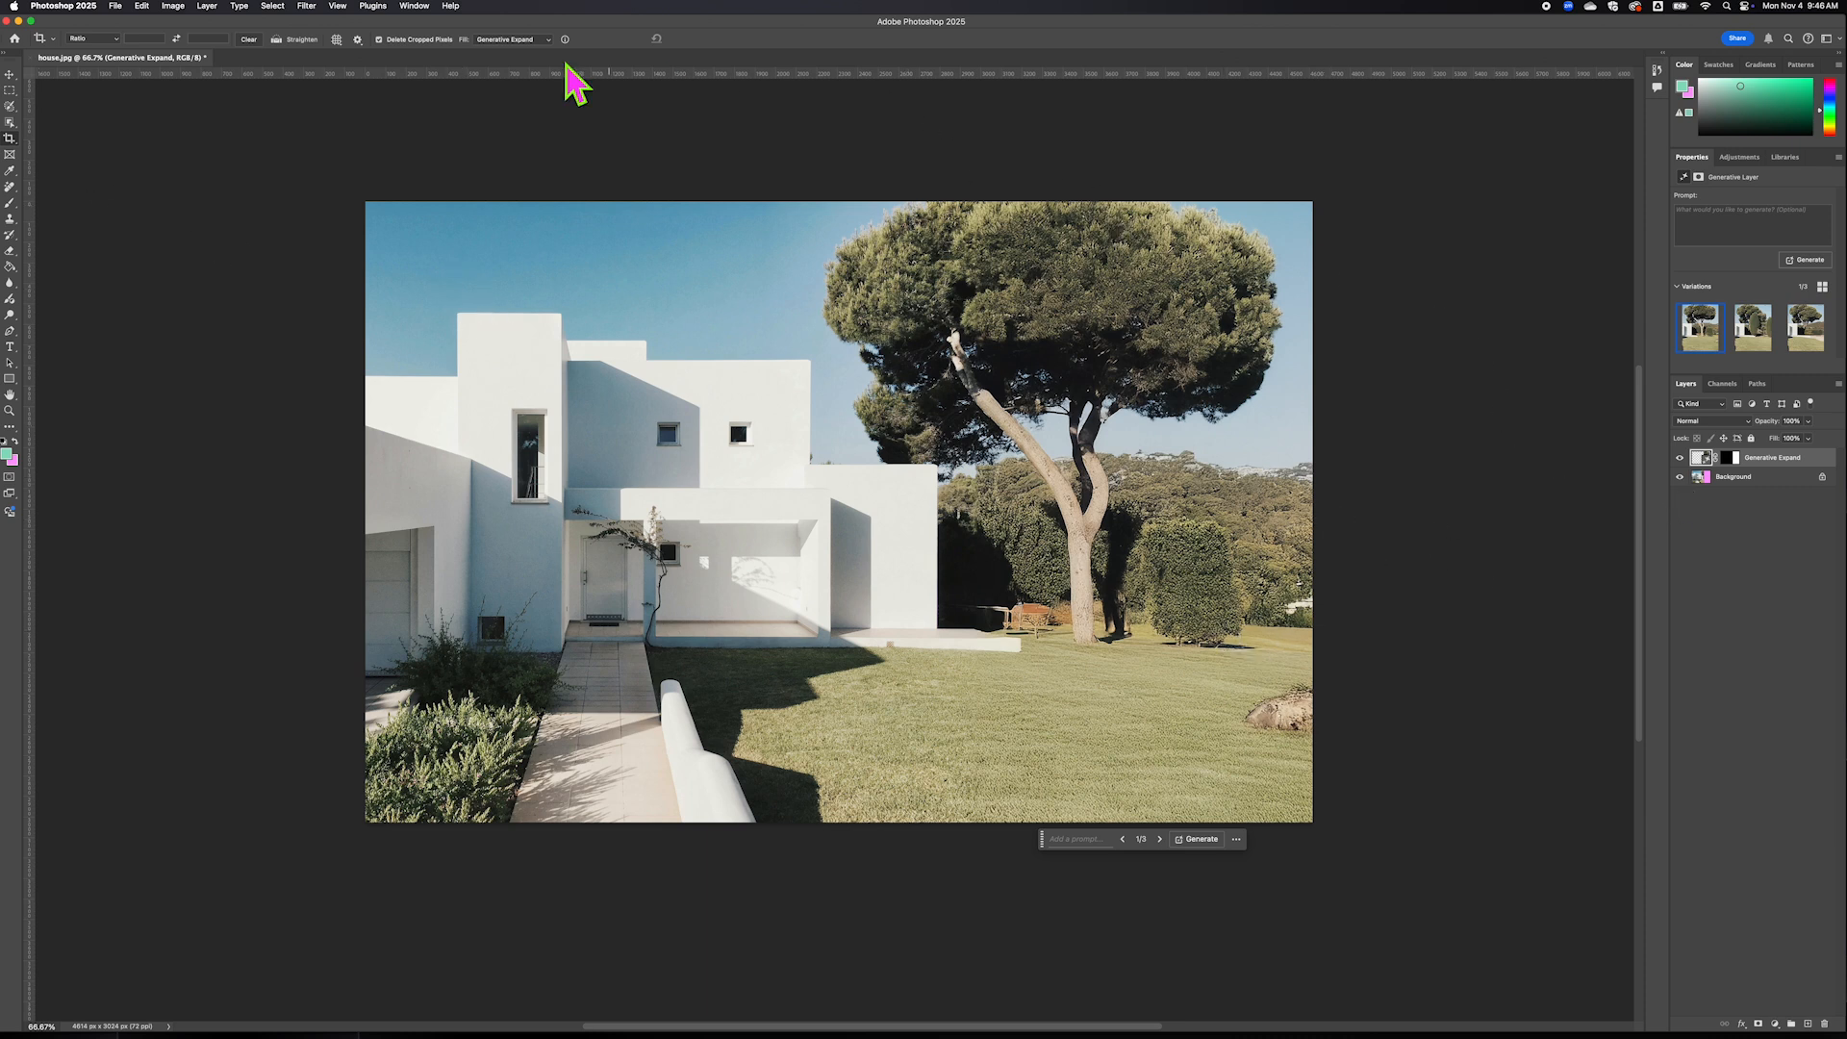
Switch to the Move tool and flatten the Generative Expand and Background layers into a single image
left_click(10, 74)
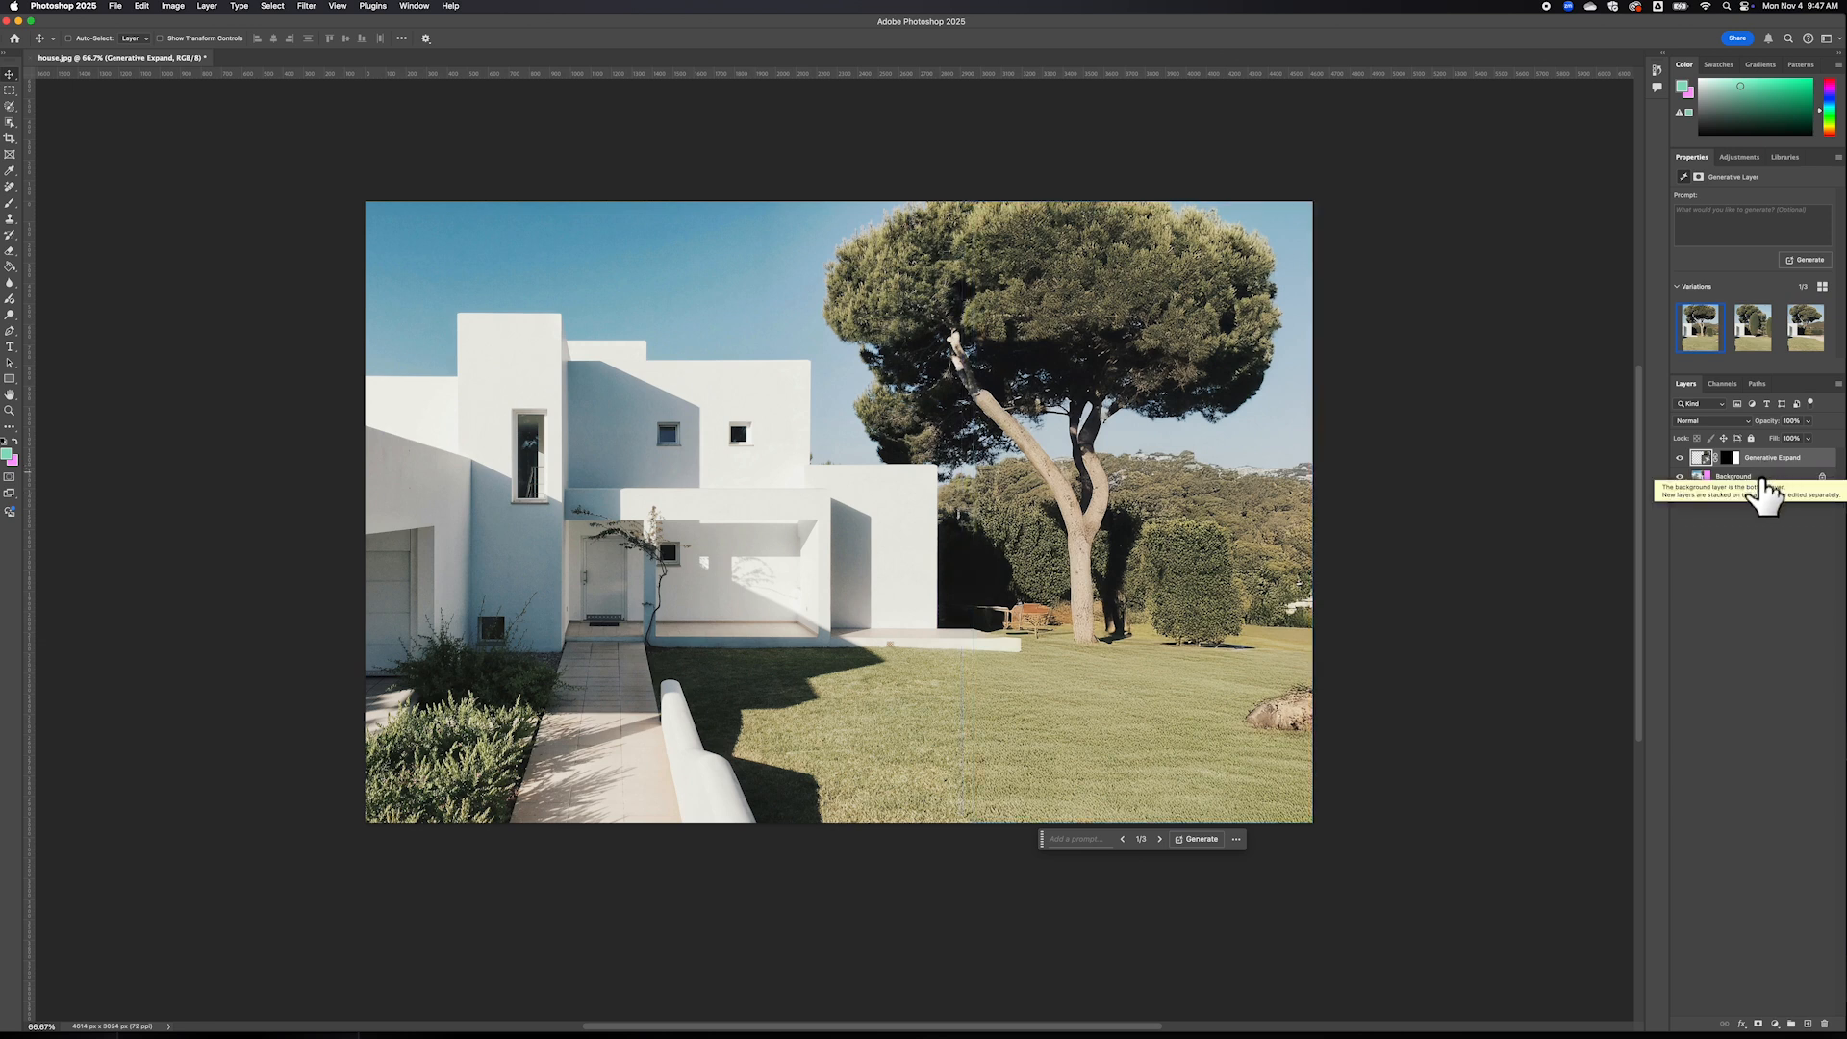
left_click(1763, 492)
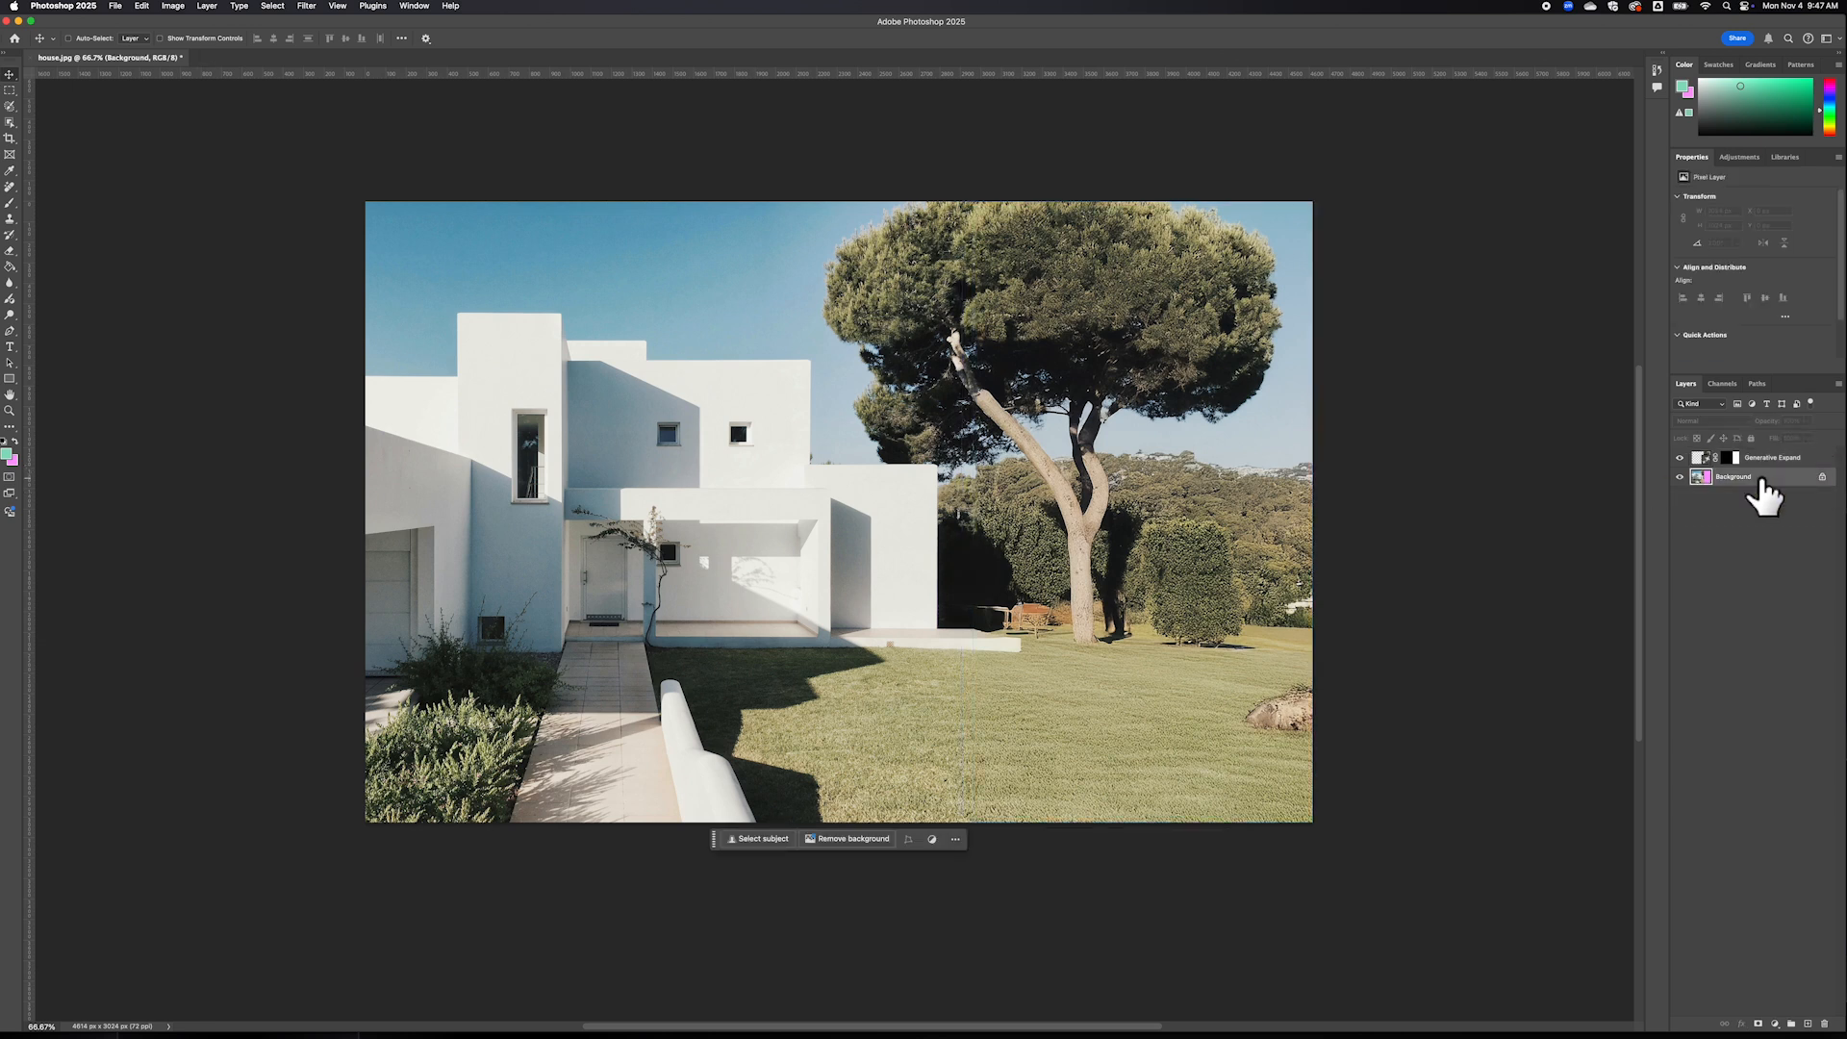
left_click(1765, 460)
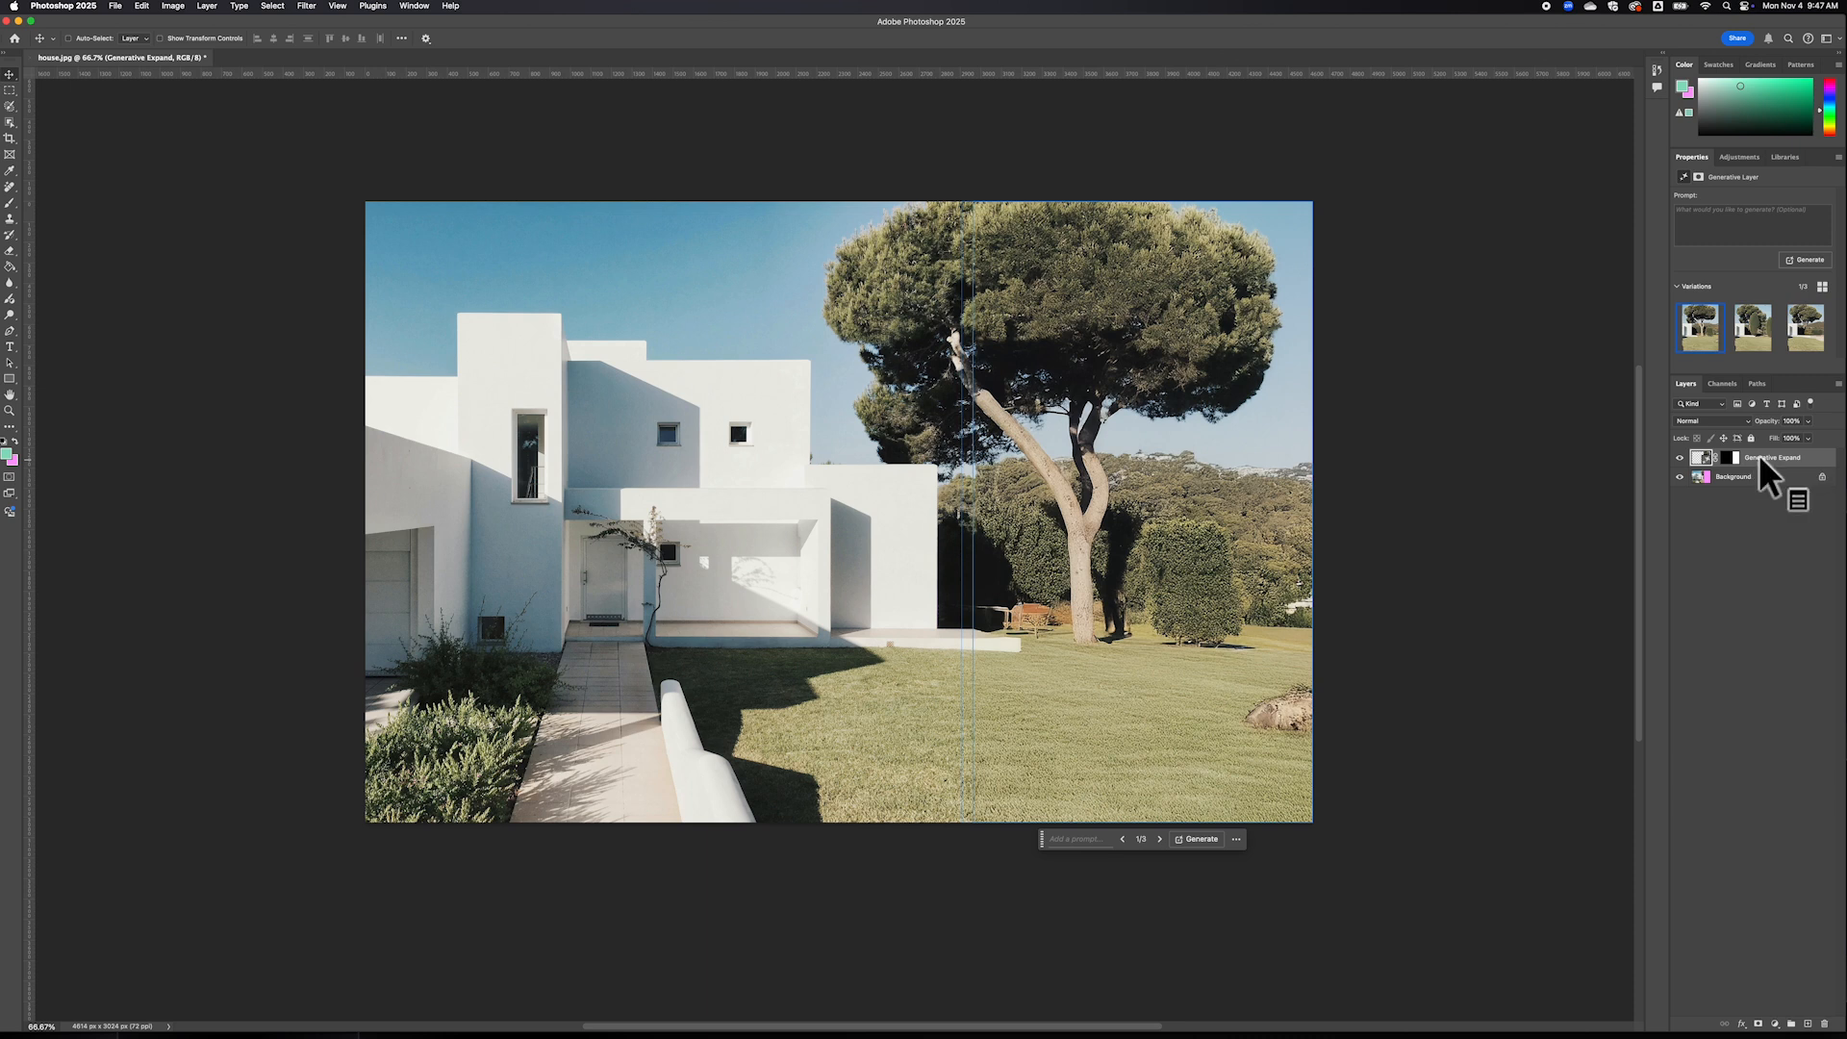
right_click(1764, 462)
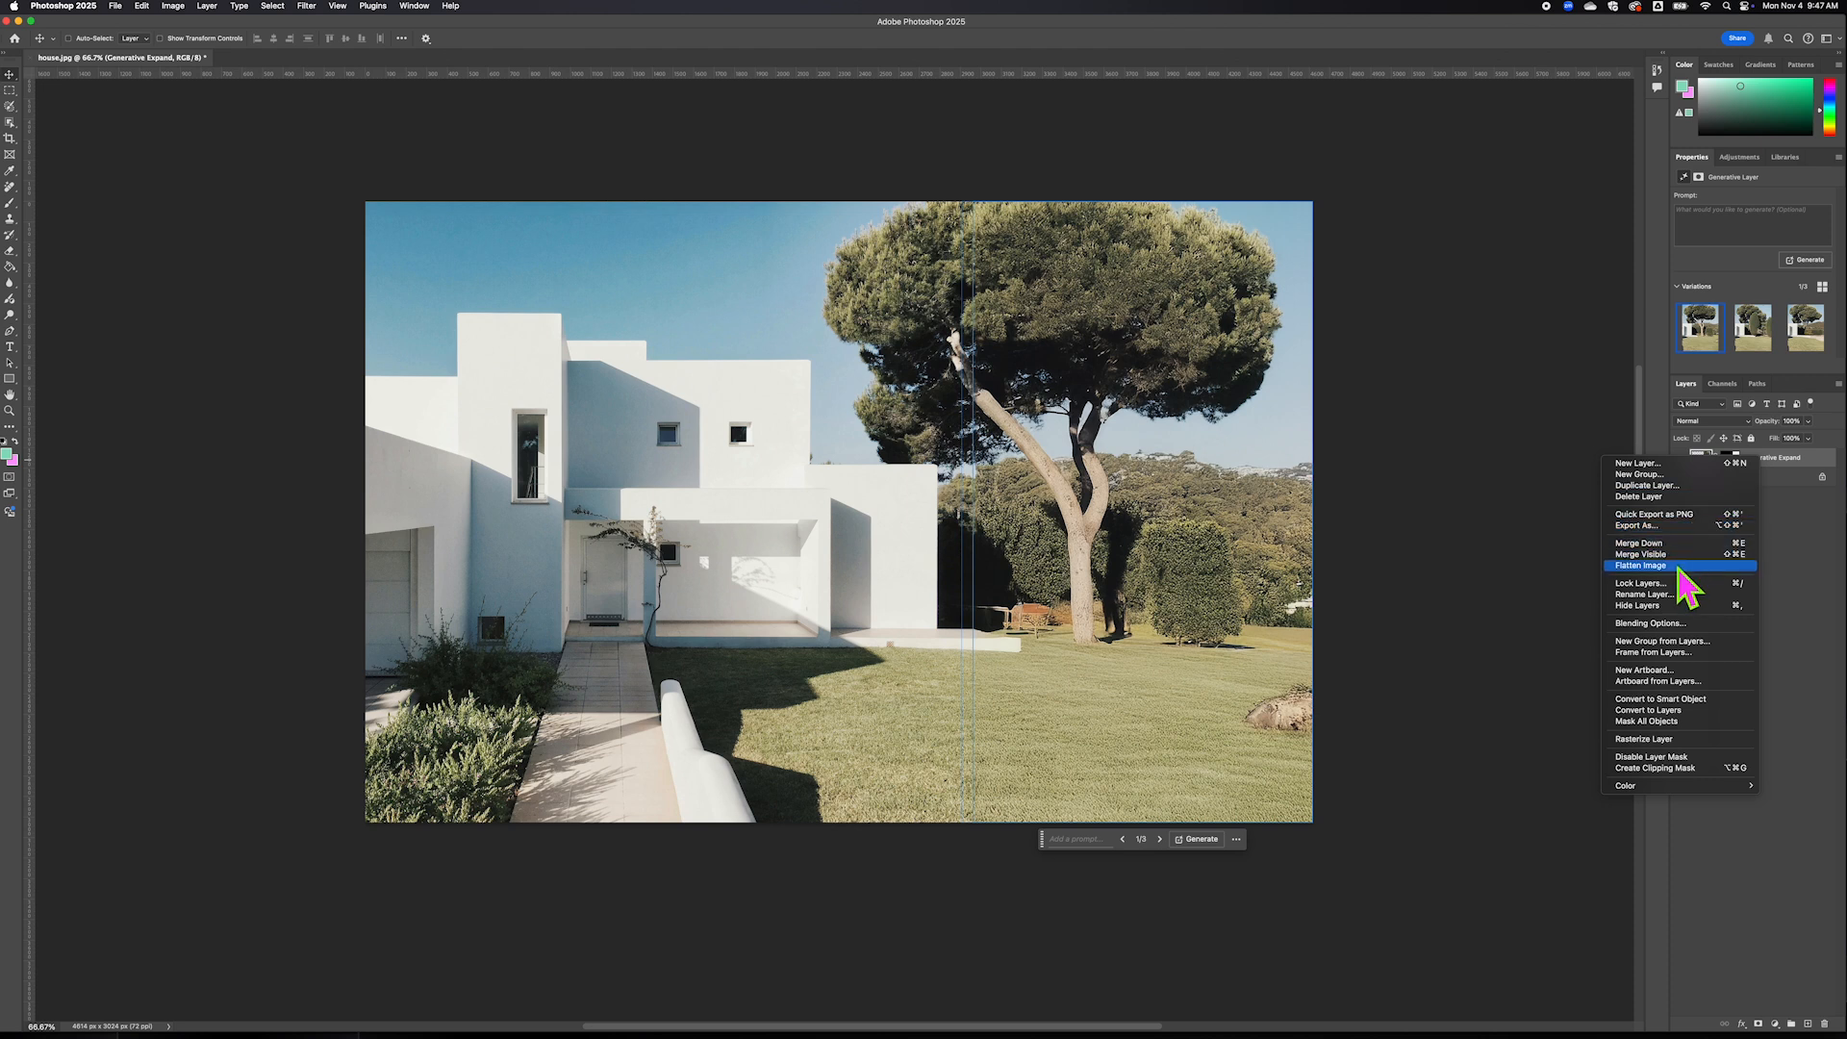
left_click(1679, 566)
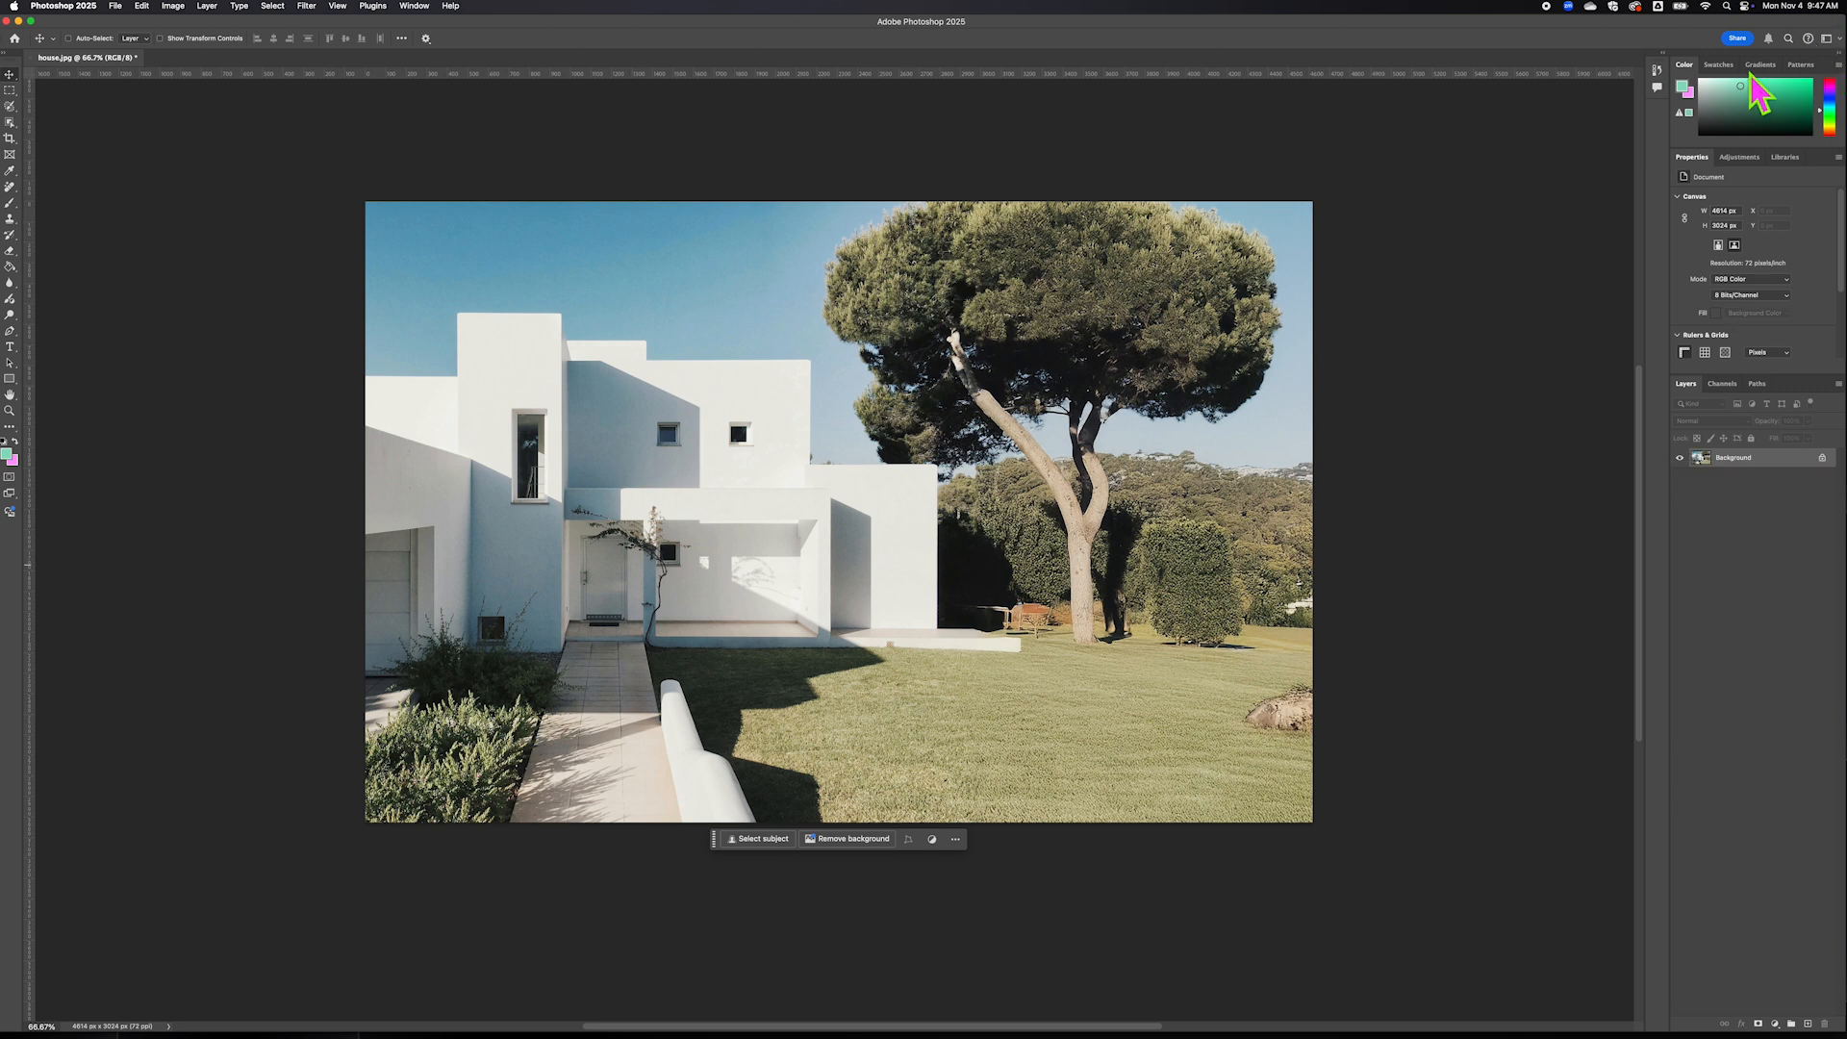
Unlock the flattened Background layer of the house photo to turn it into a regular layer
key("super+Tab")
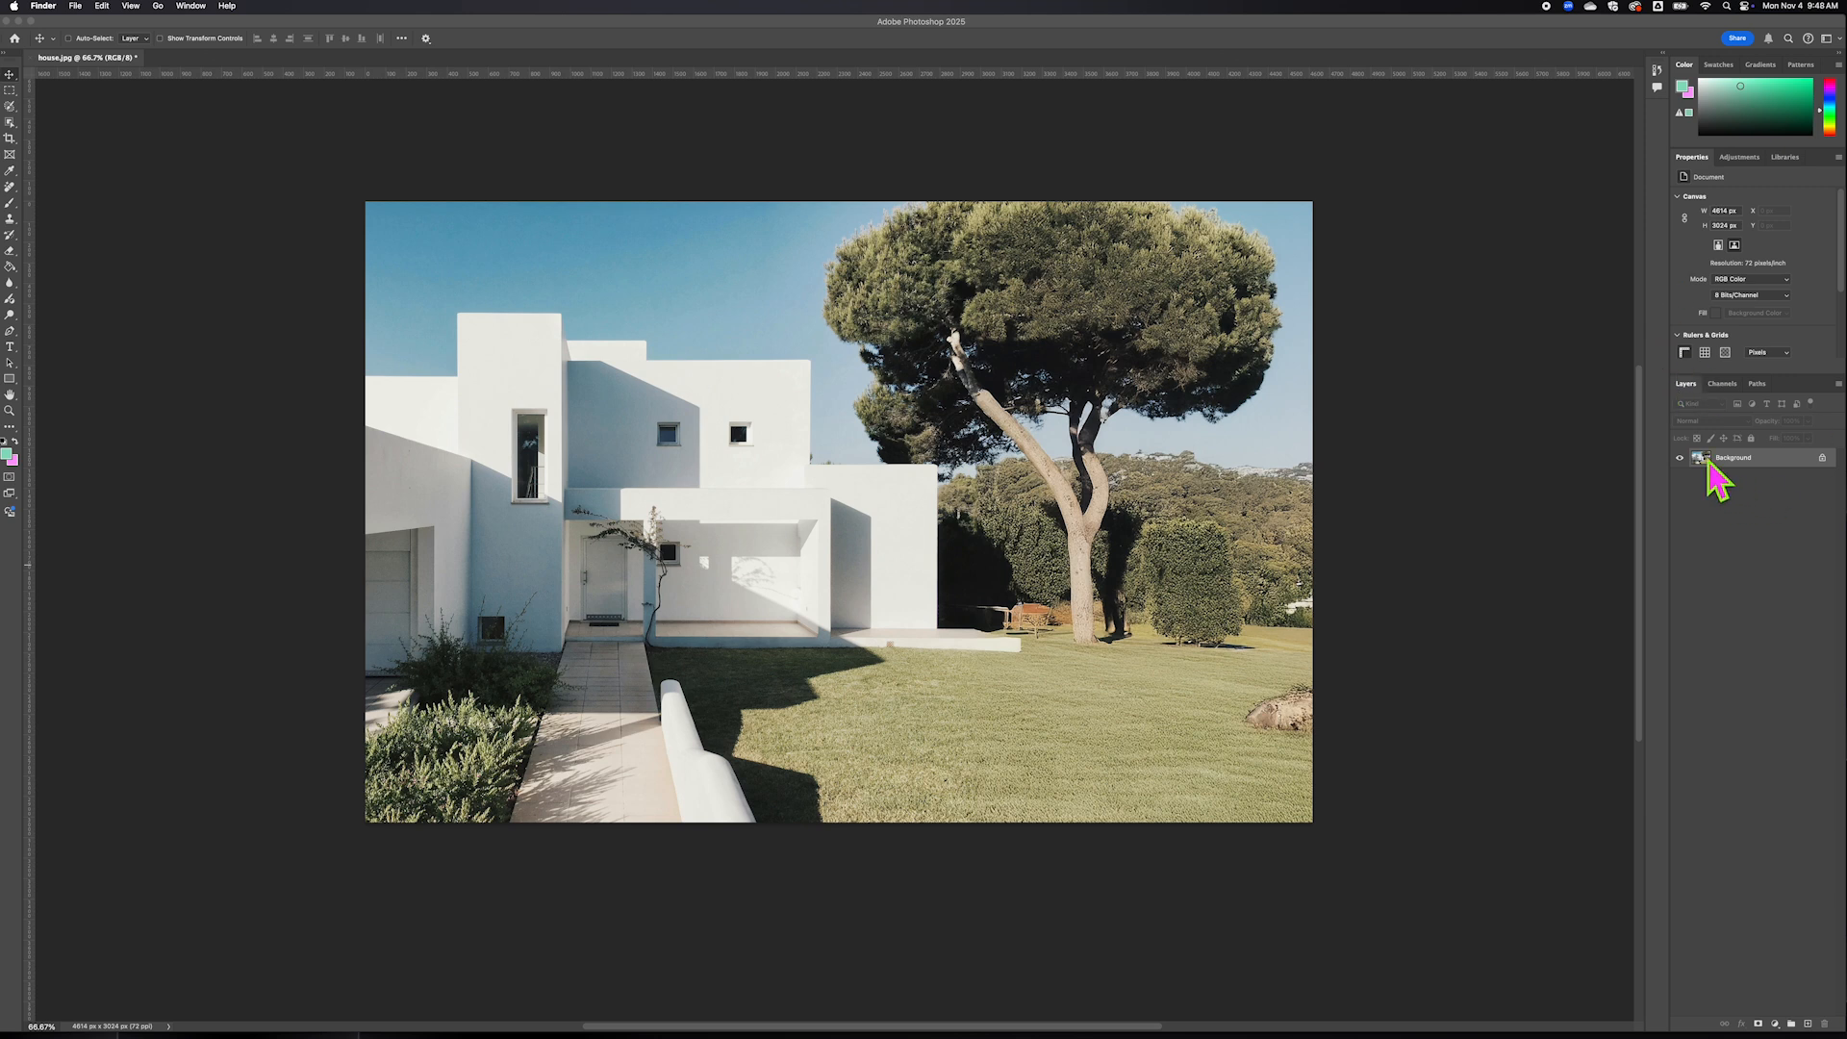
left_click(1775, 514)
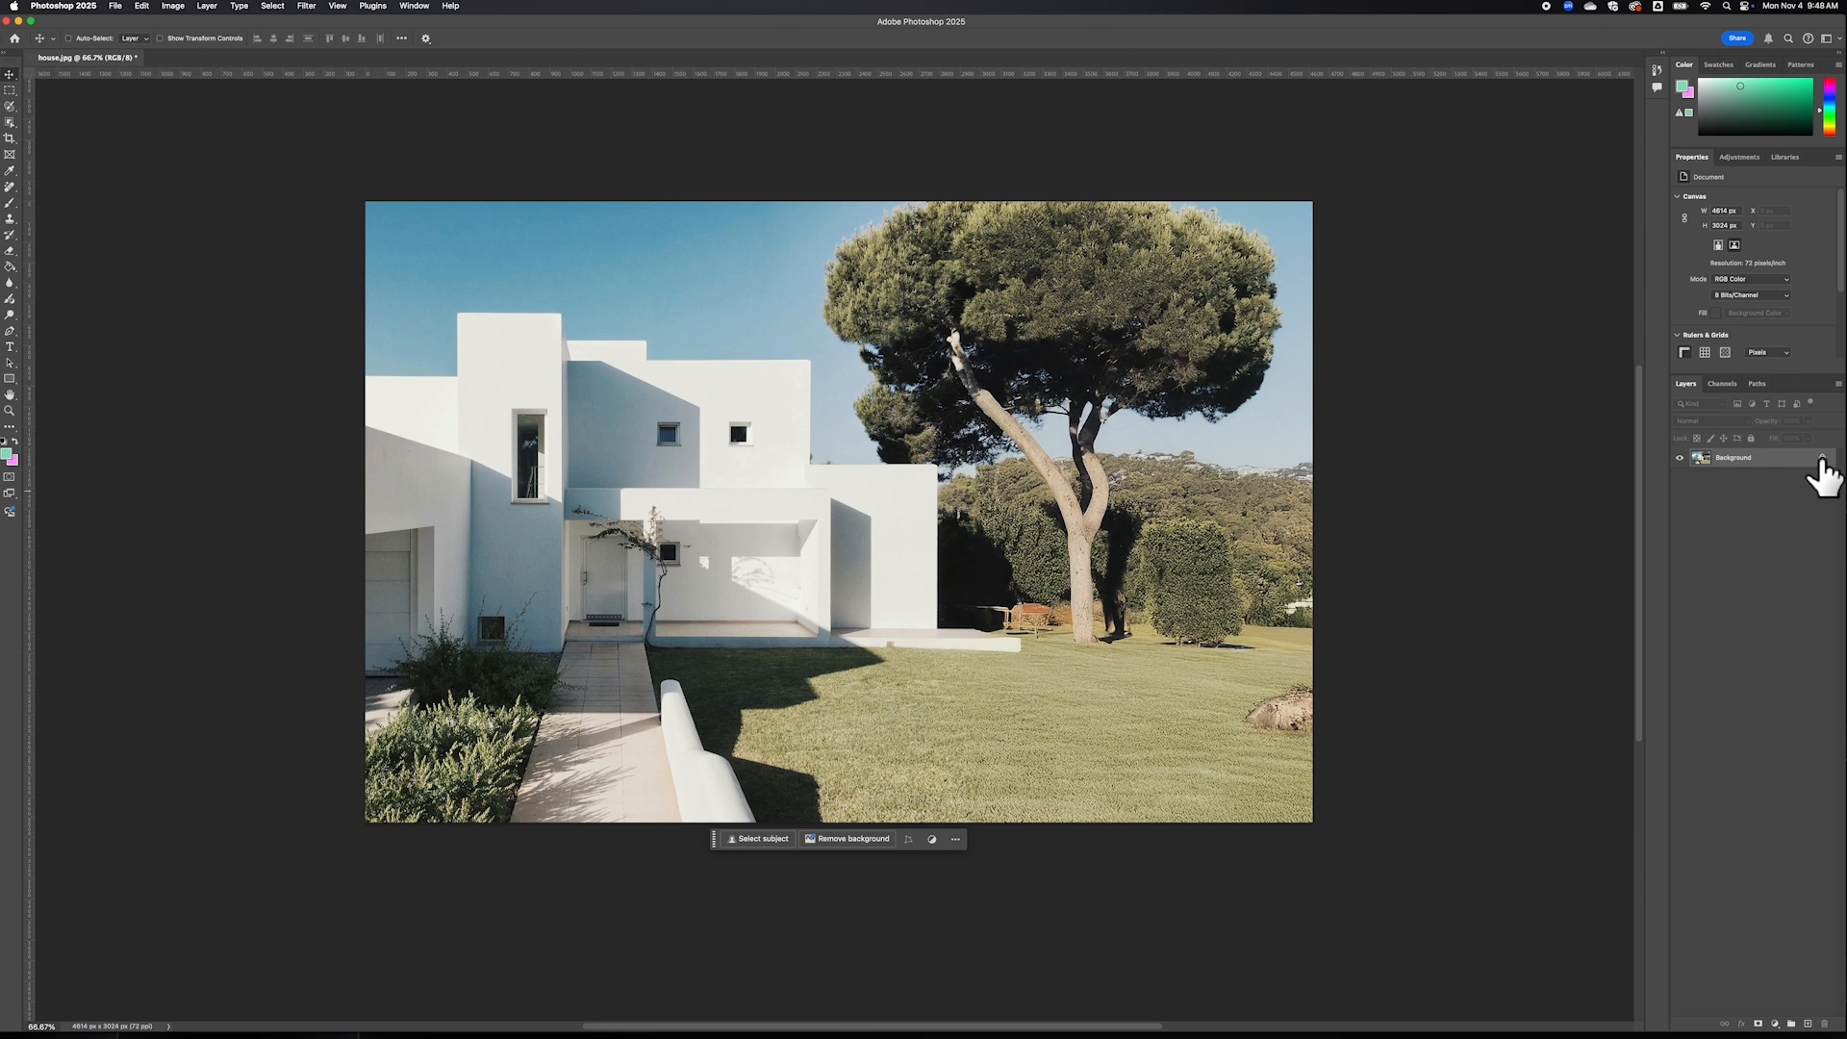
left_click(1821, 458)
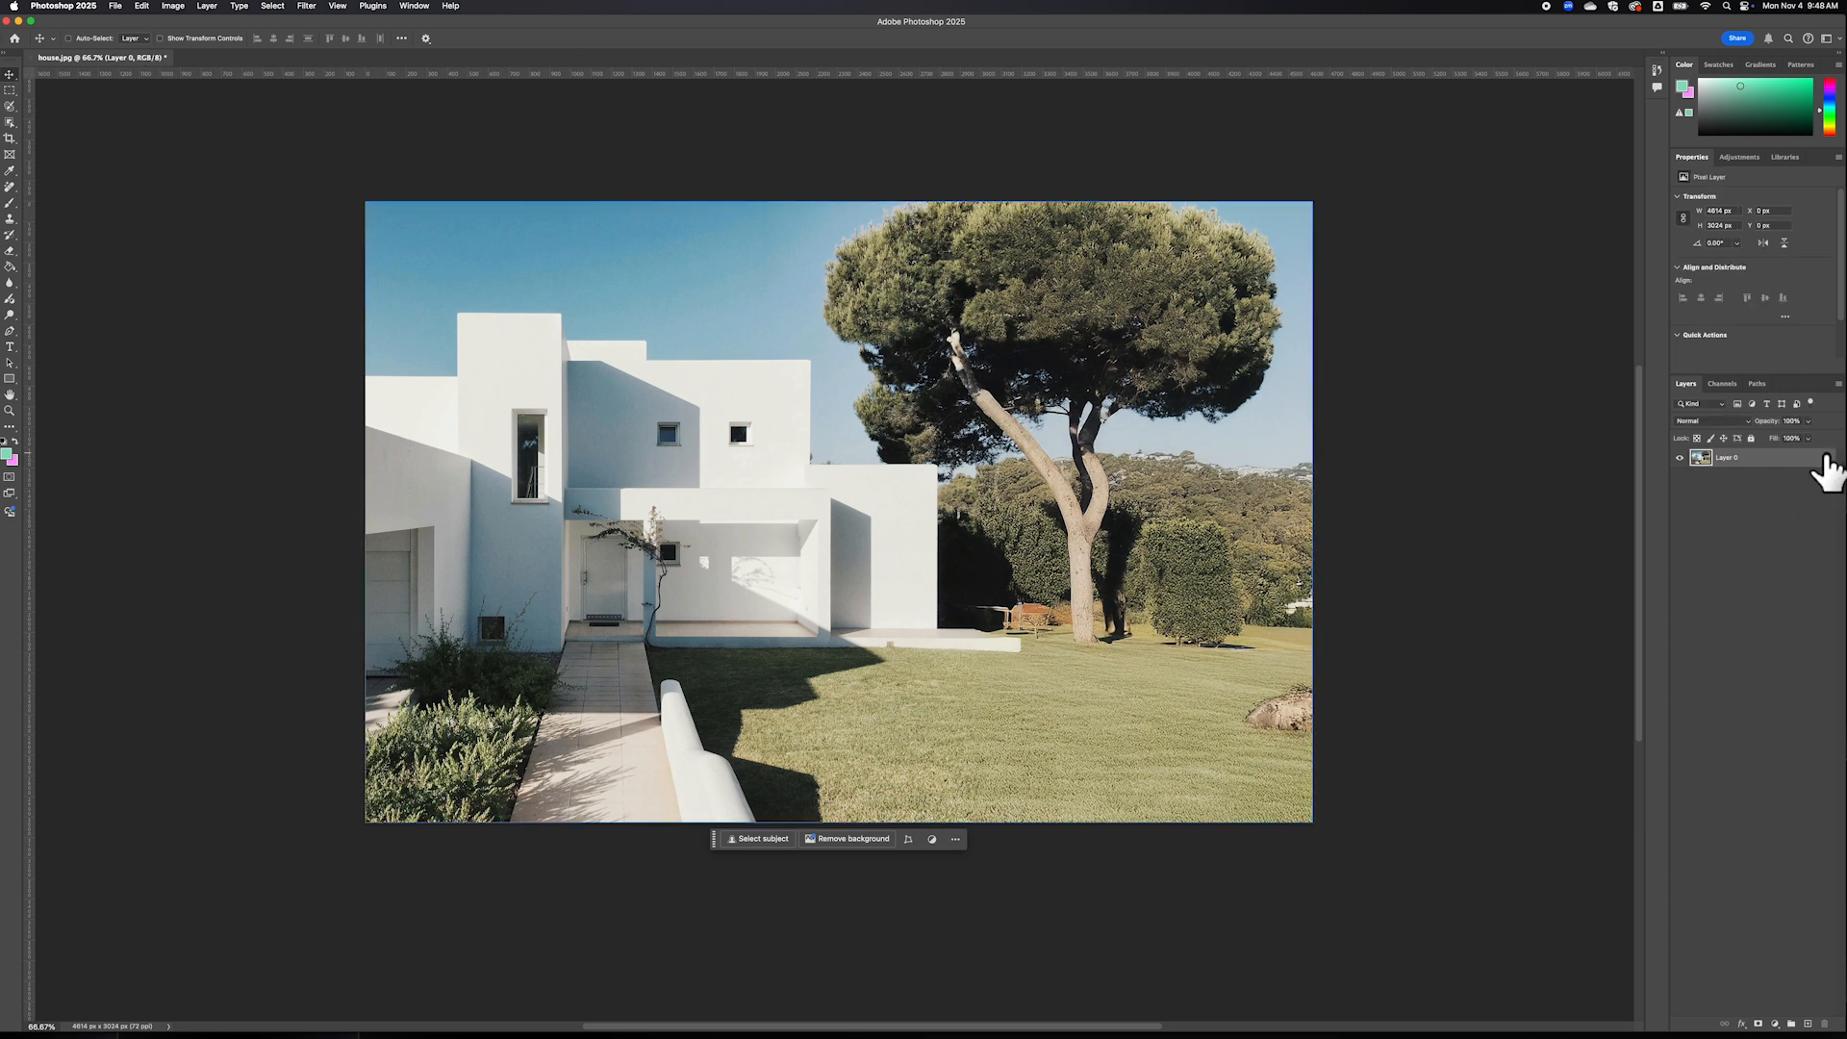
Examine the unlocked house photo up close at 100% magnification
scroll(1206, 500, "left", 3)
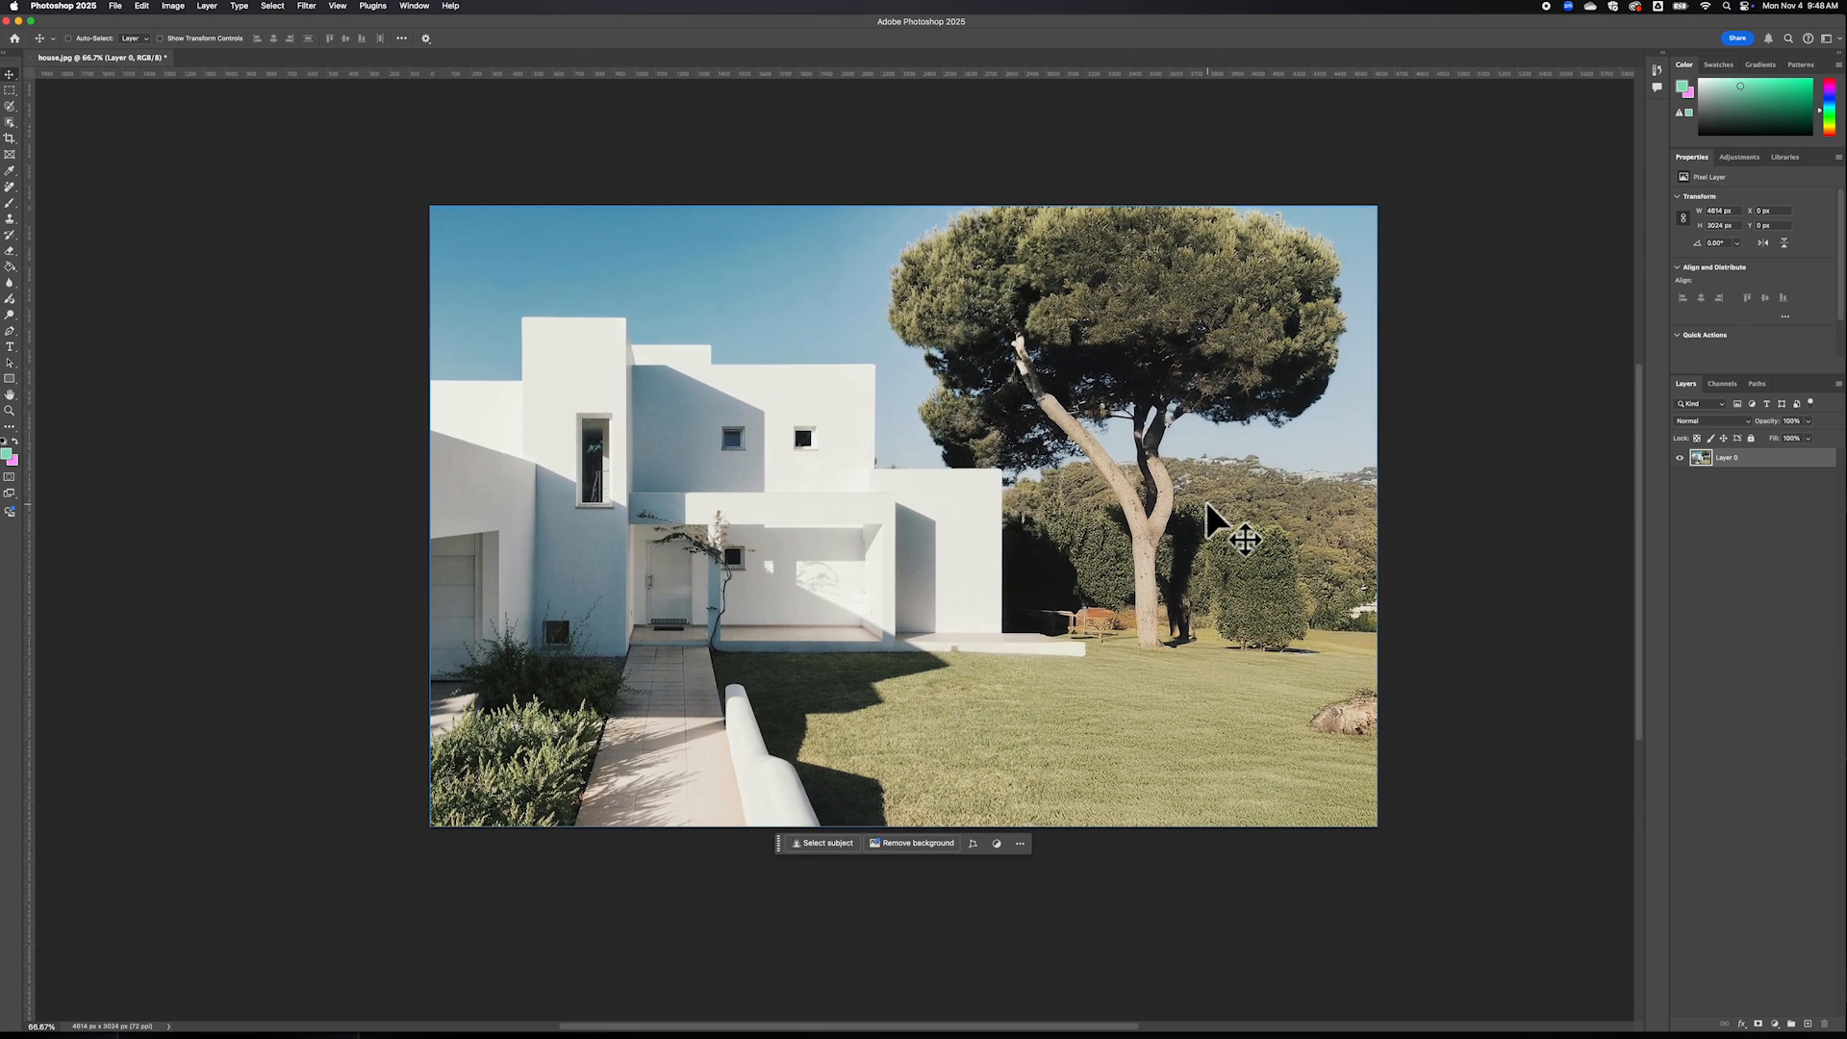
key("super+equal")
key("super+minus")
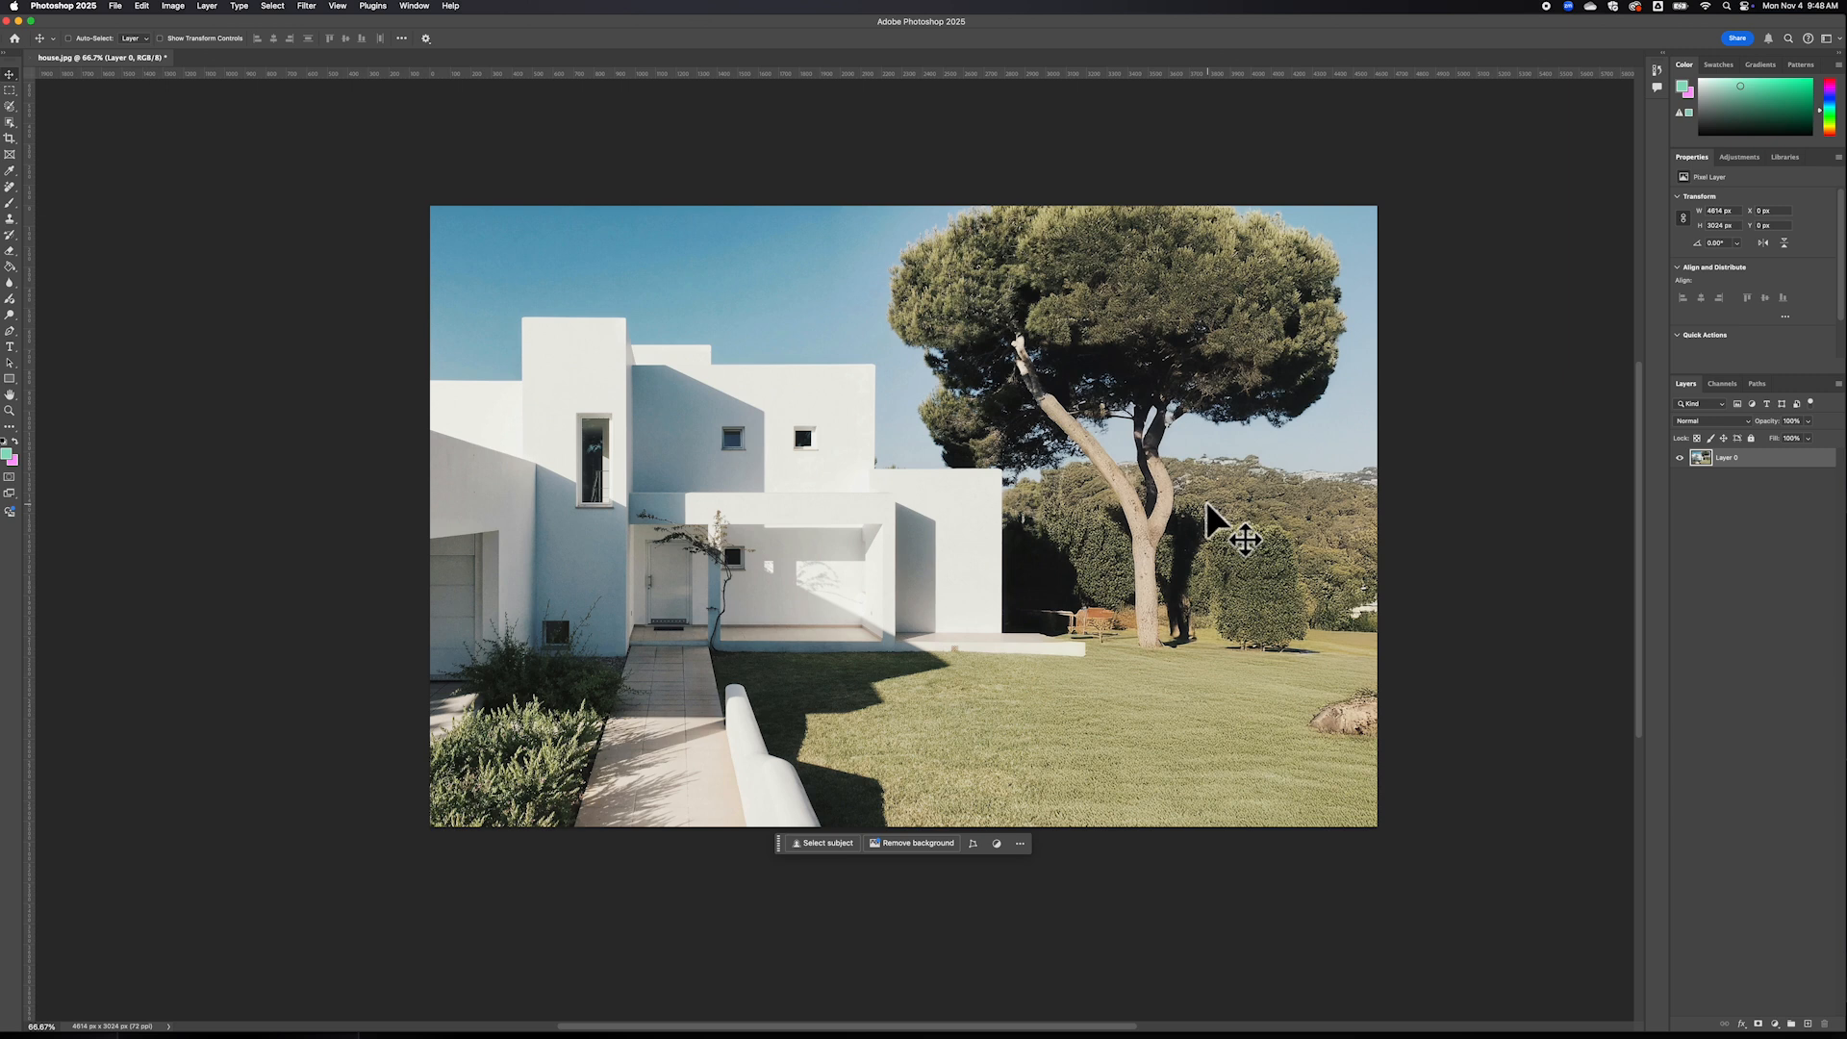
scroll(1110, 492, "right", 4)
scroll(1110, 492, "left", 4)
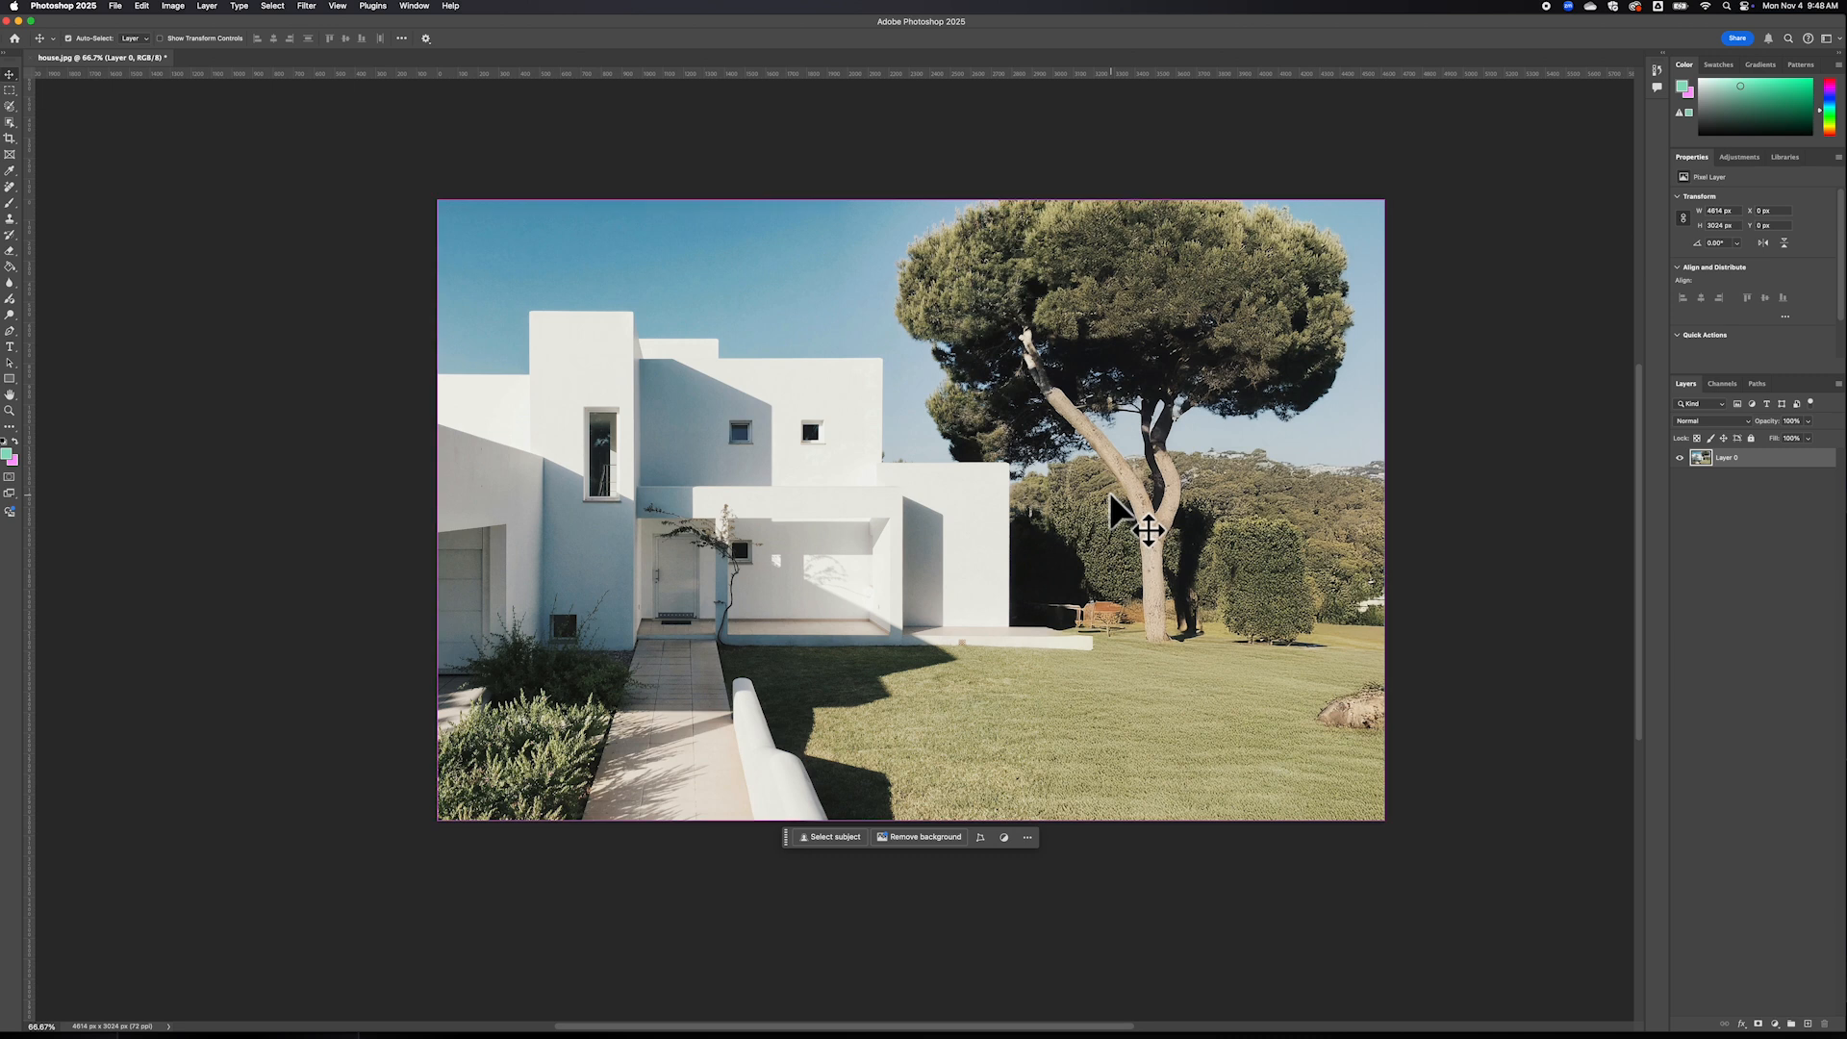
key("super+equal")
scroll(1106, 492, "right", 2)
scroll(1085, 490, "up", 2)
scroll(1085, 491, "right", 1)
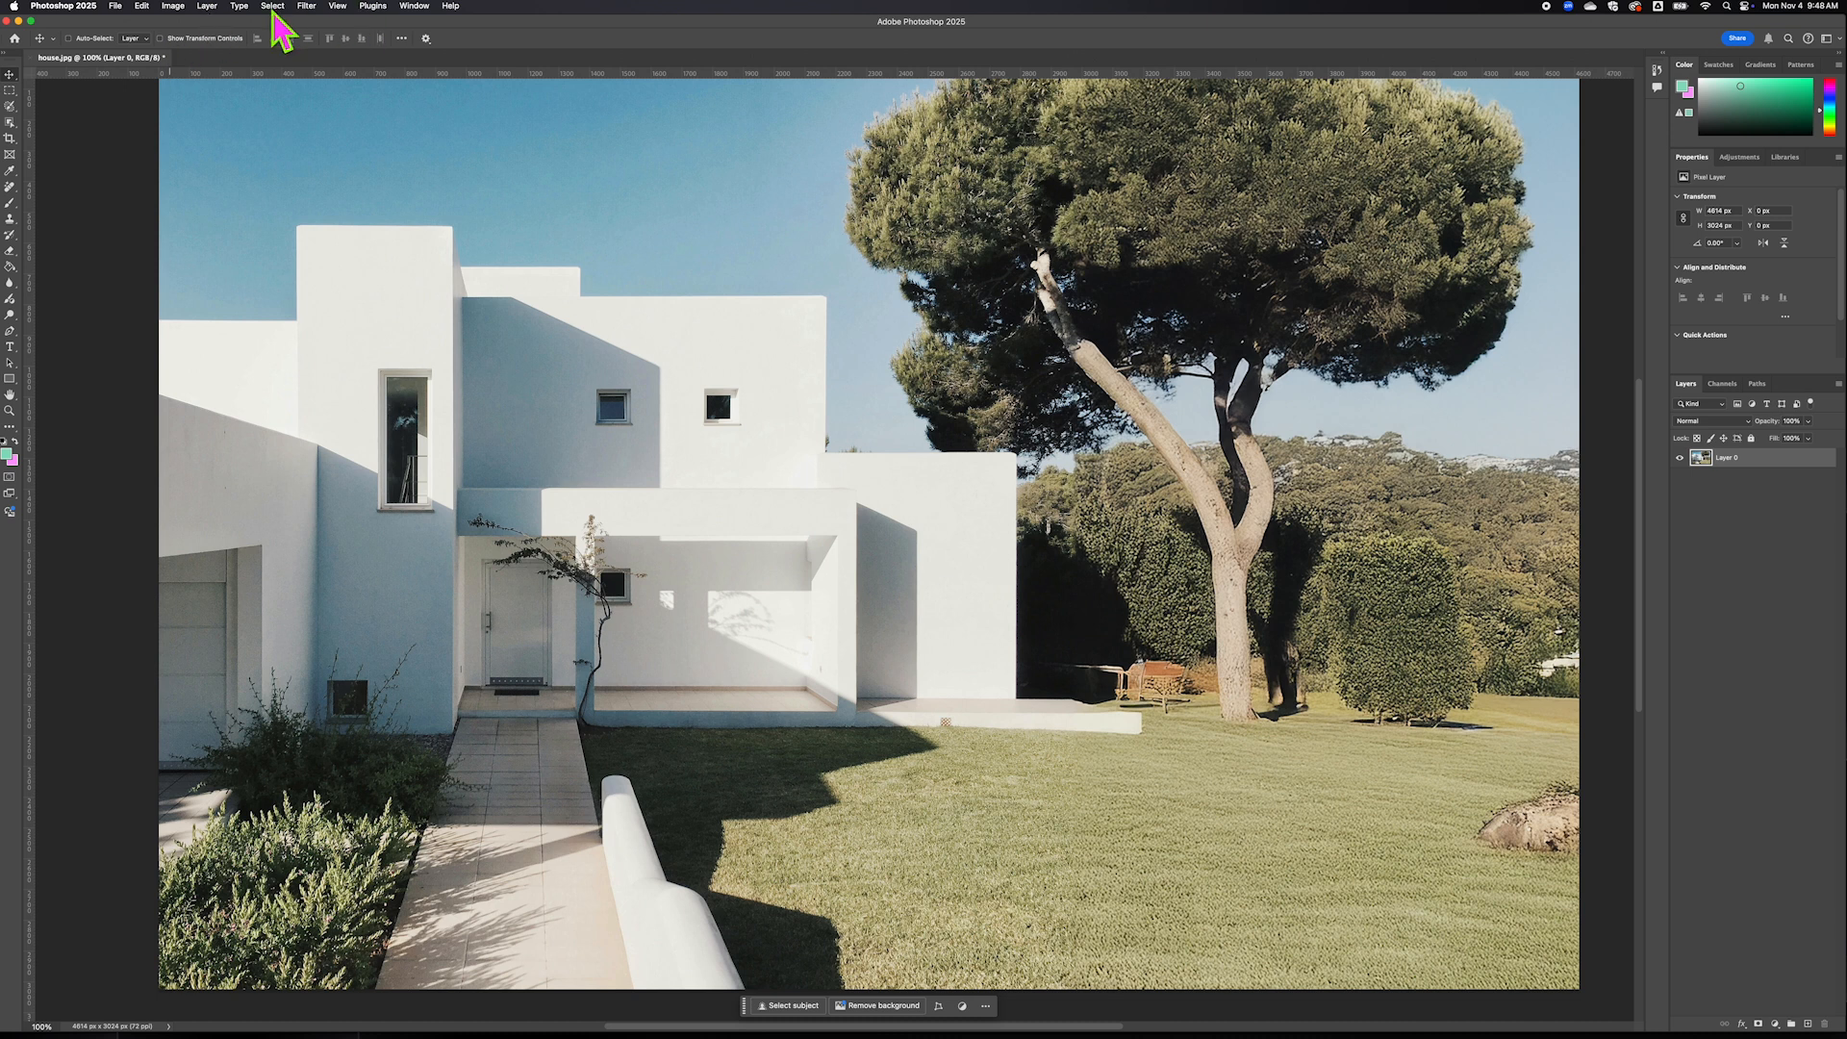
Apply the Auto Contrast and Auto Color corrections directly to the house photo layer
left_click(174, 8)
mouse_move(196, 28)
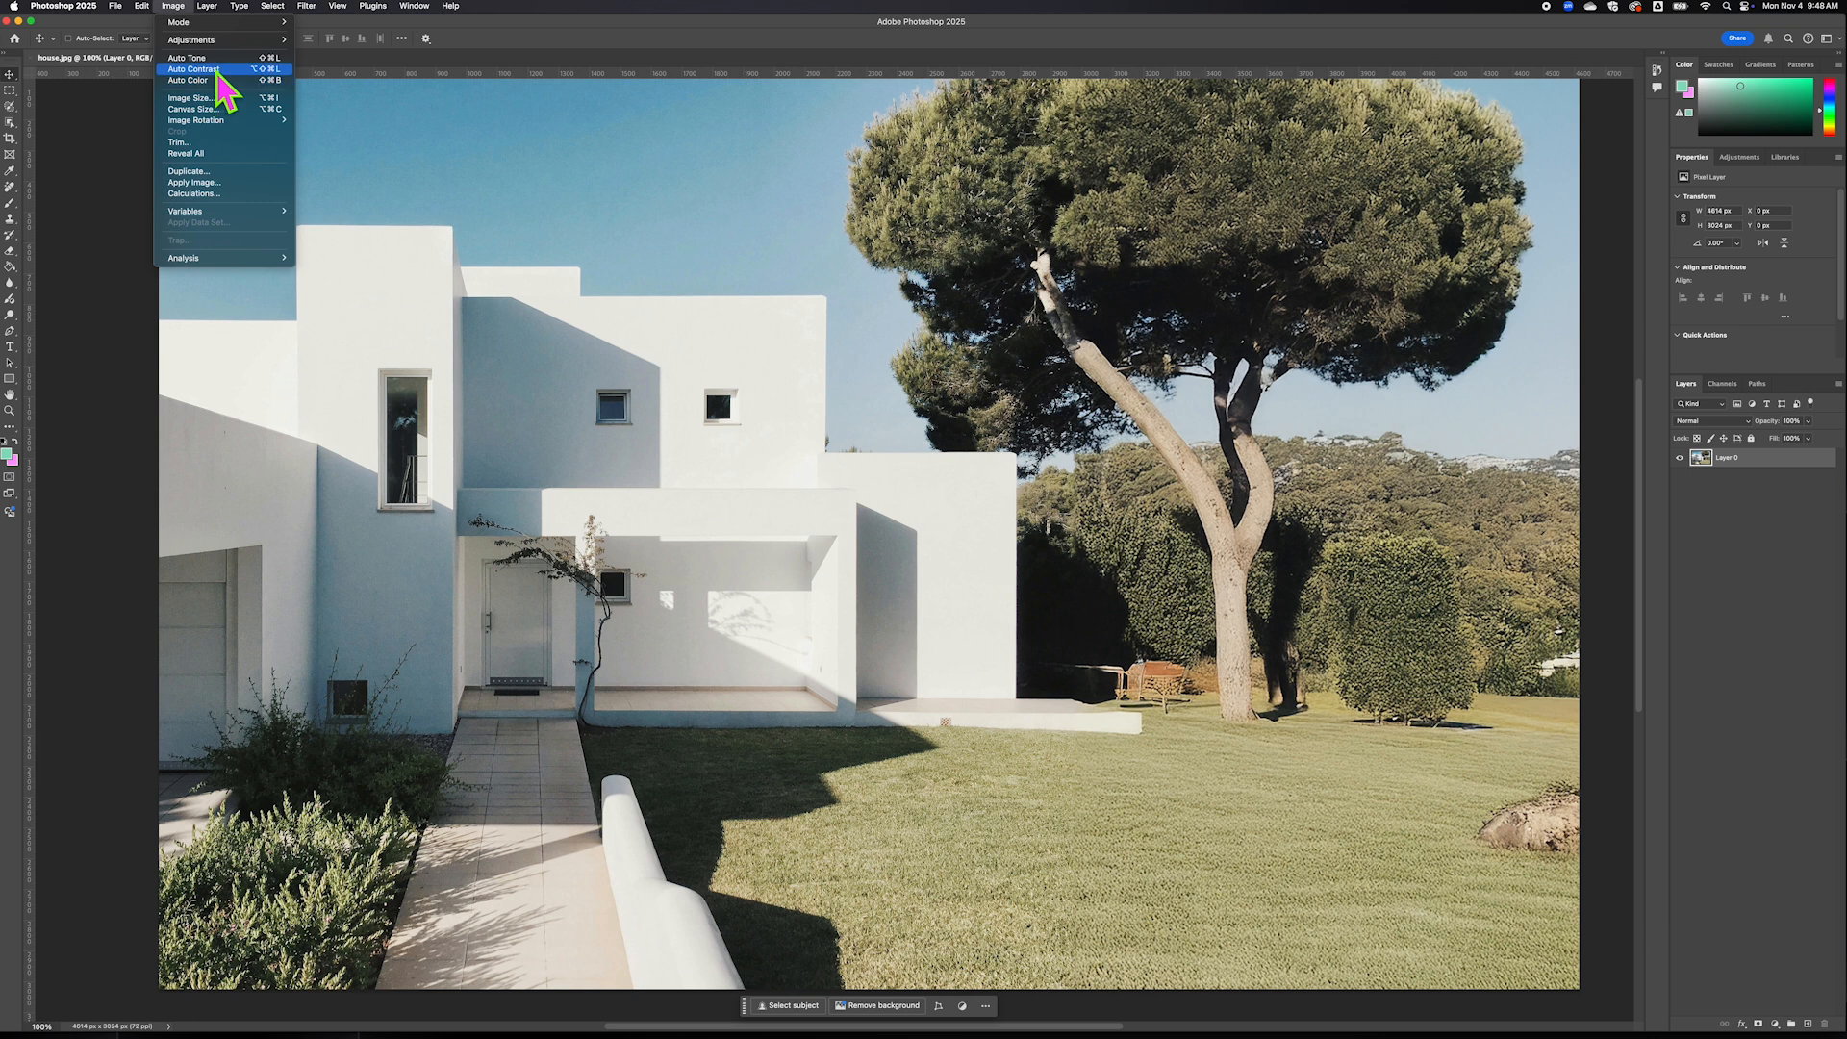
left_click(217, 73)
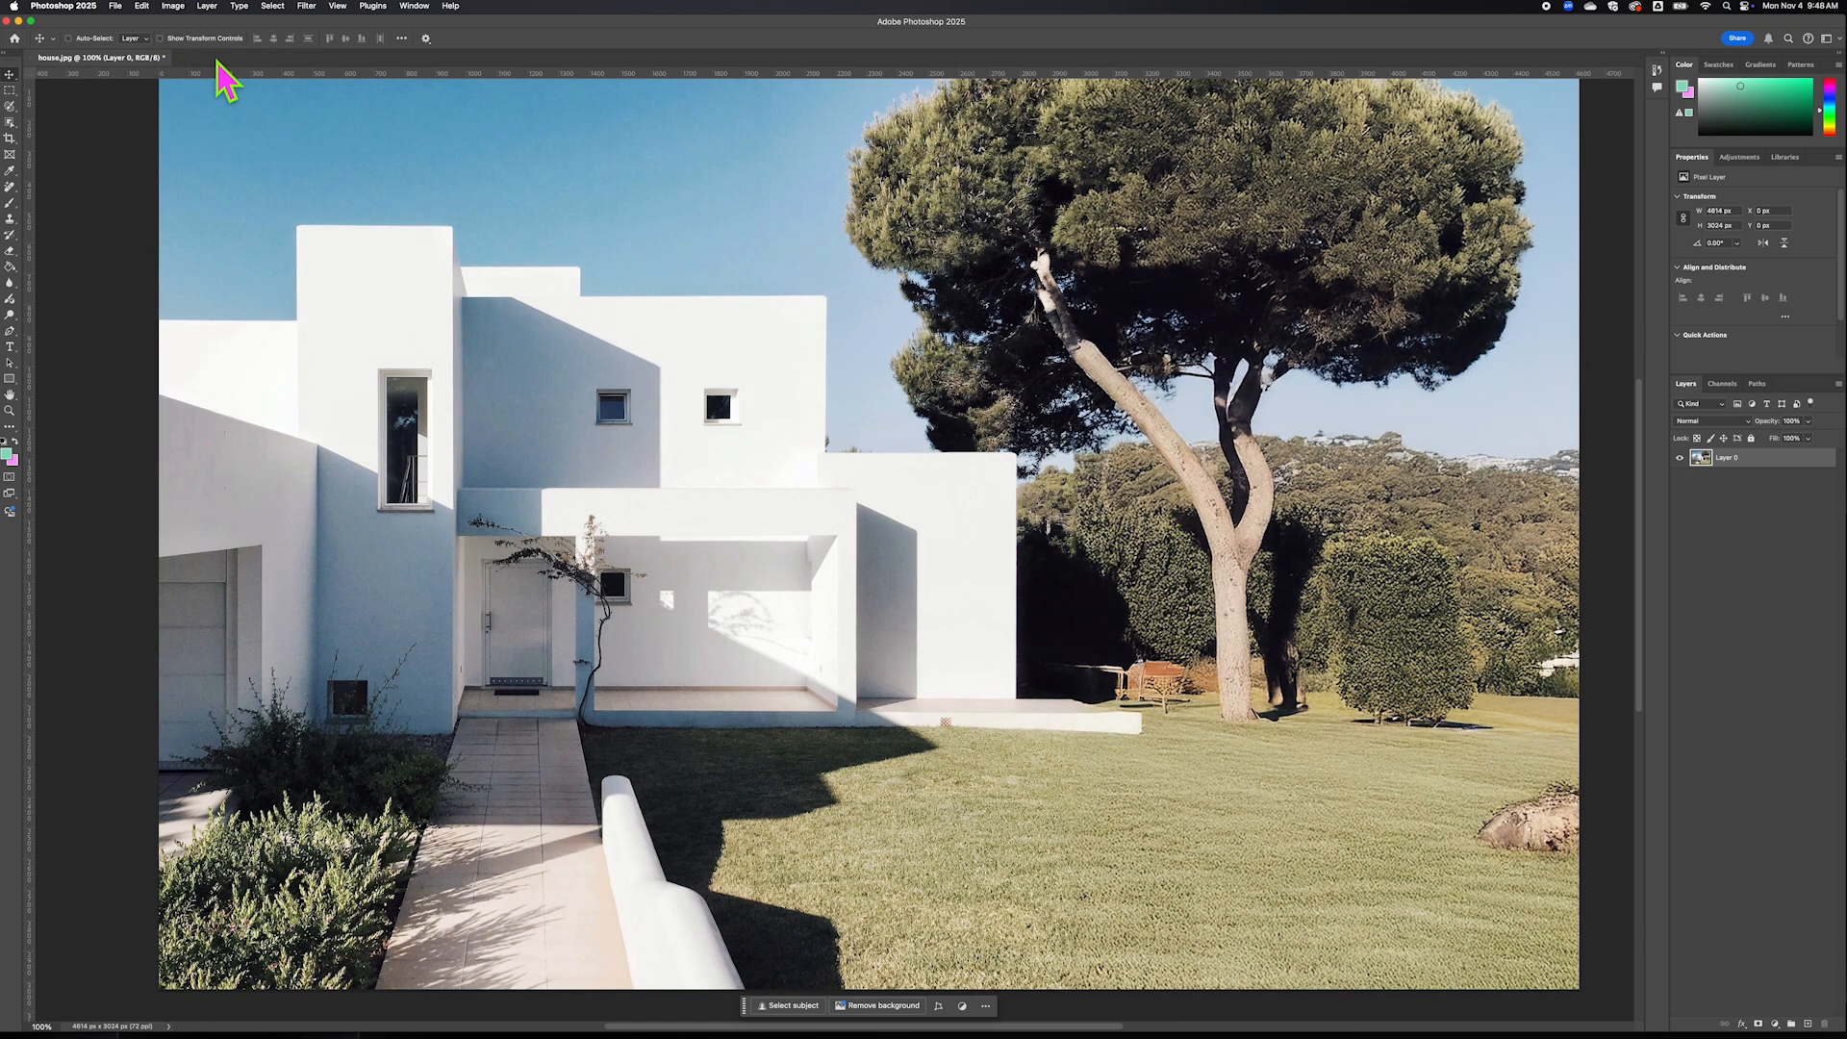
left_click(174, 6)
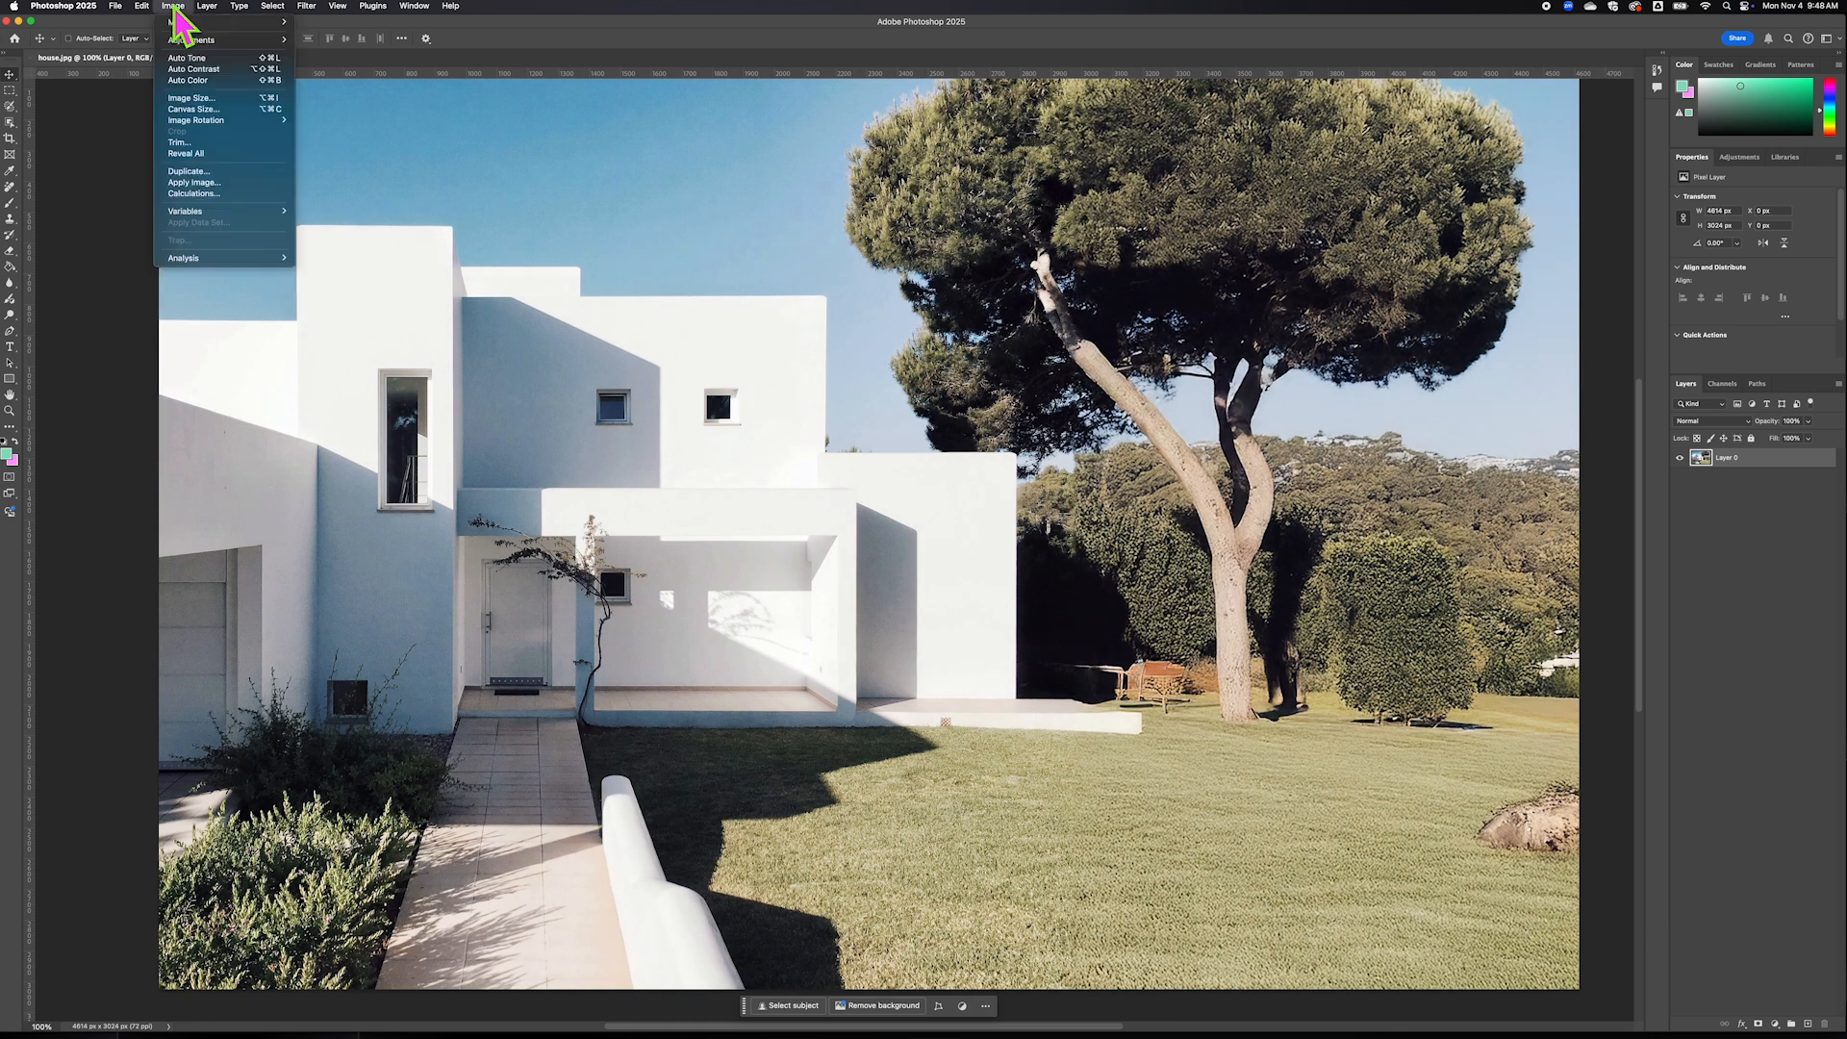
left_click(192, 69)
left_click(174, 7)
left_click(178, 80)
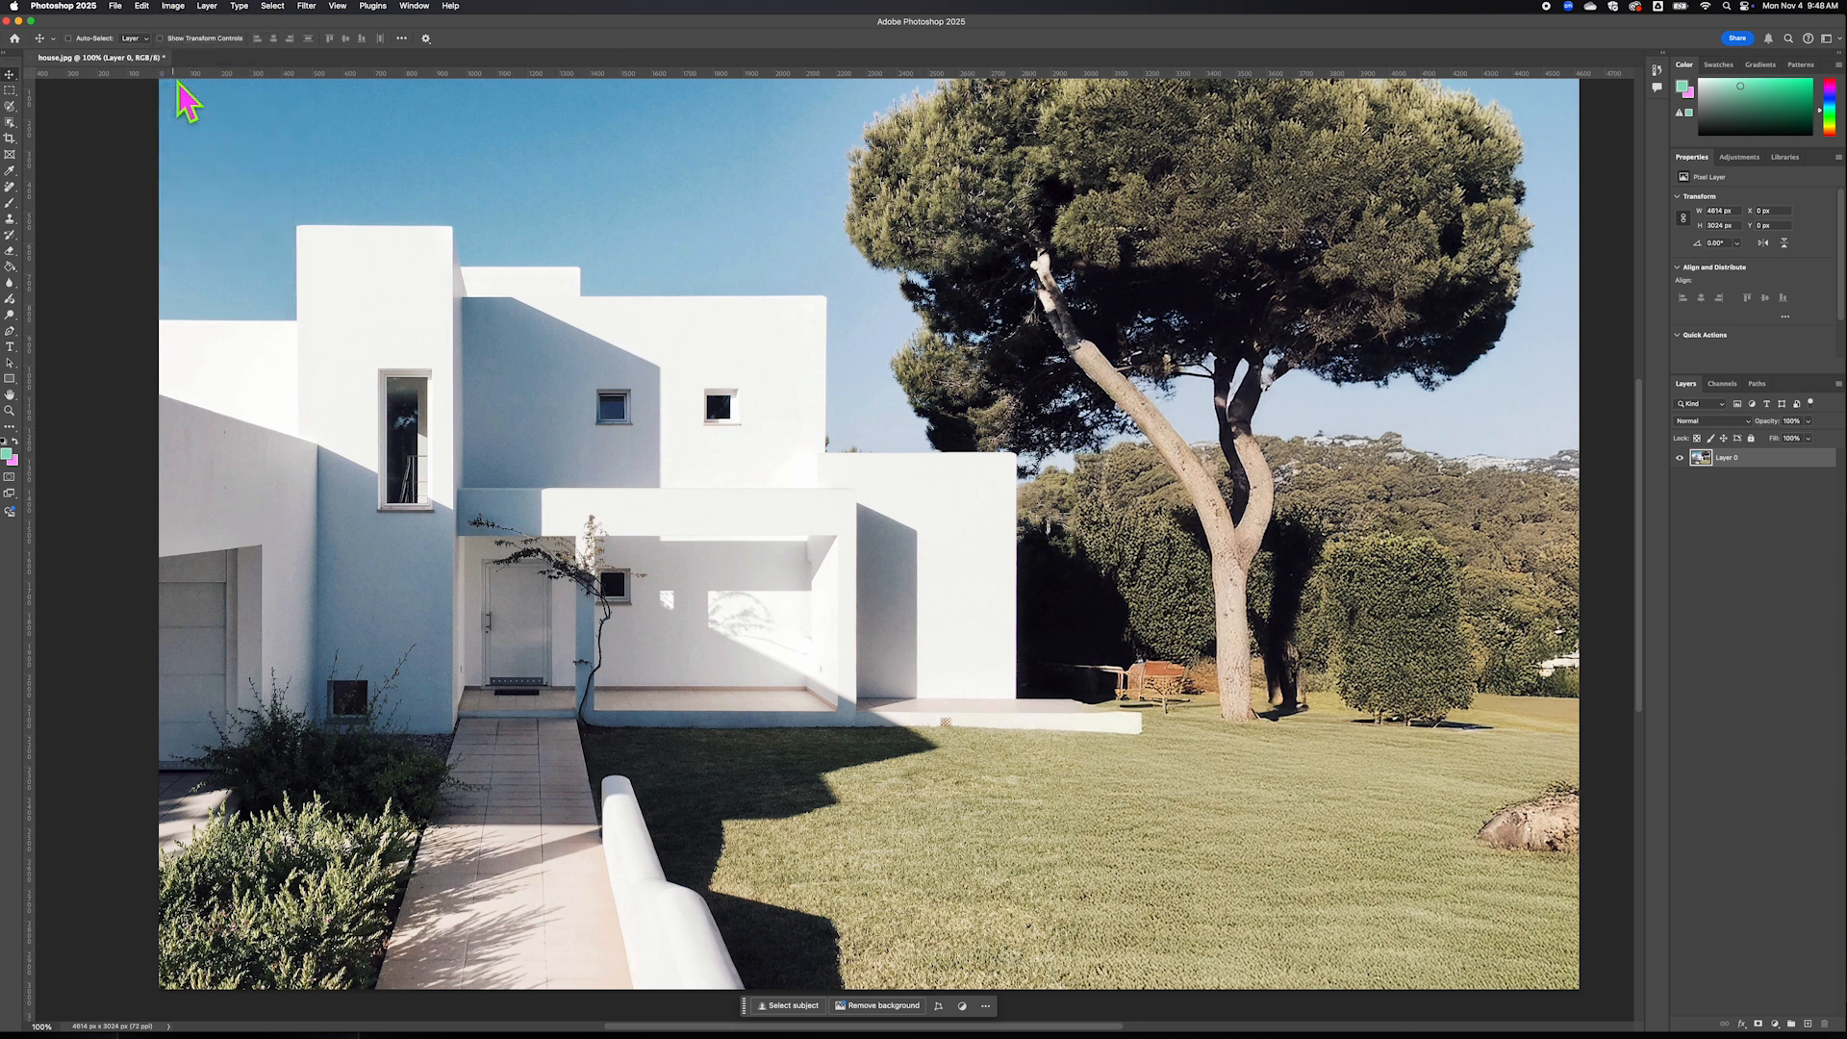
Apply a Color Balance adjustment to the photo's midtones with Cyan–Red -21, Magenta–Green +24 and Yellow–Blue +25, preserving luminosity
left_click(175, 8)
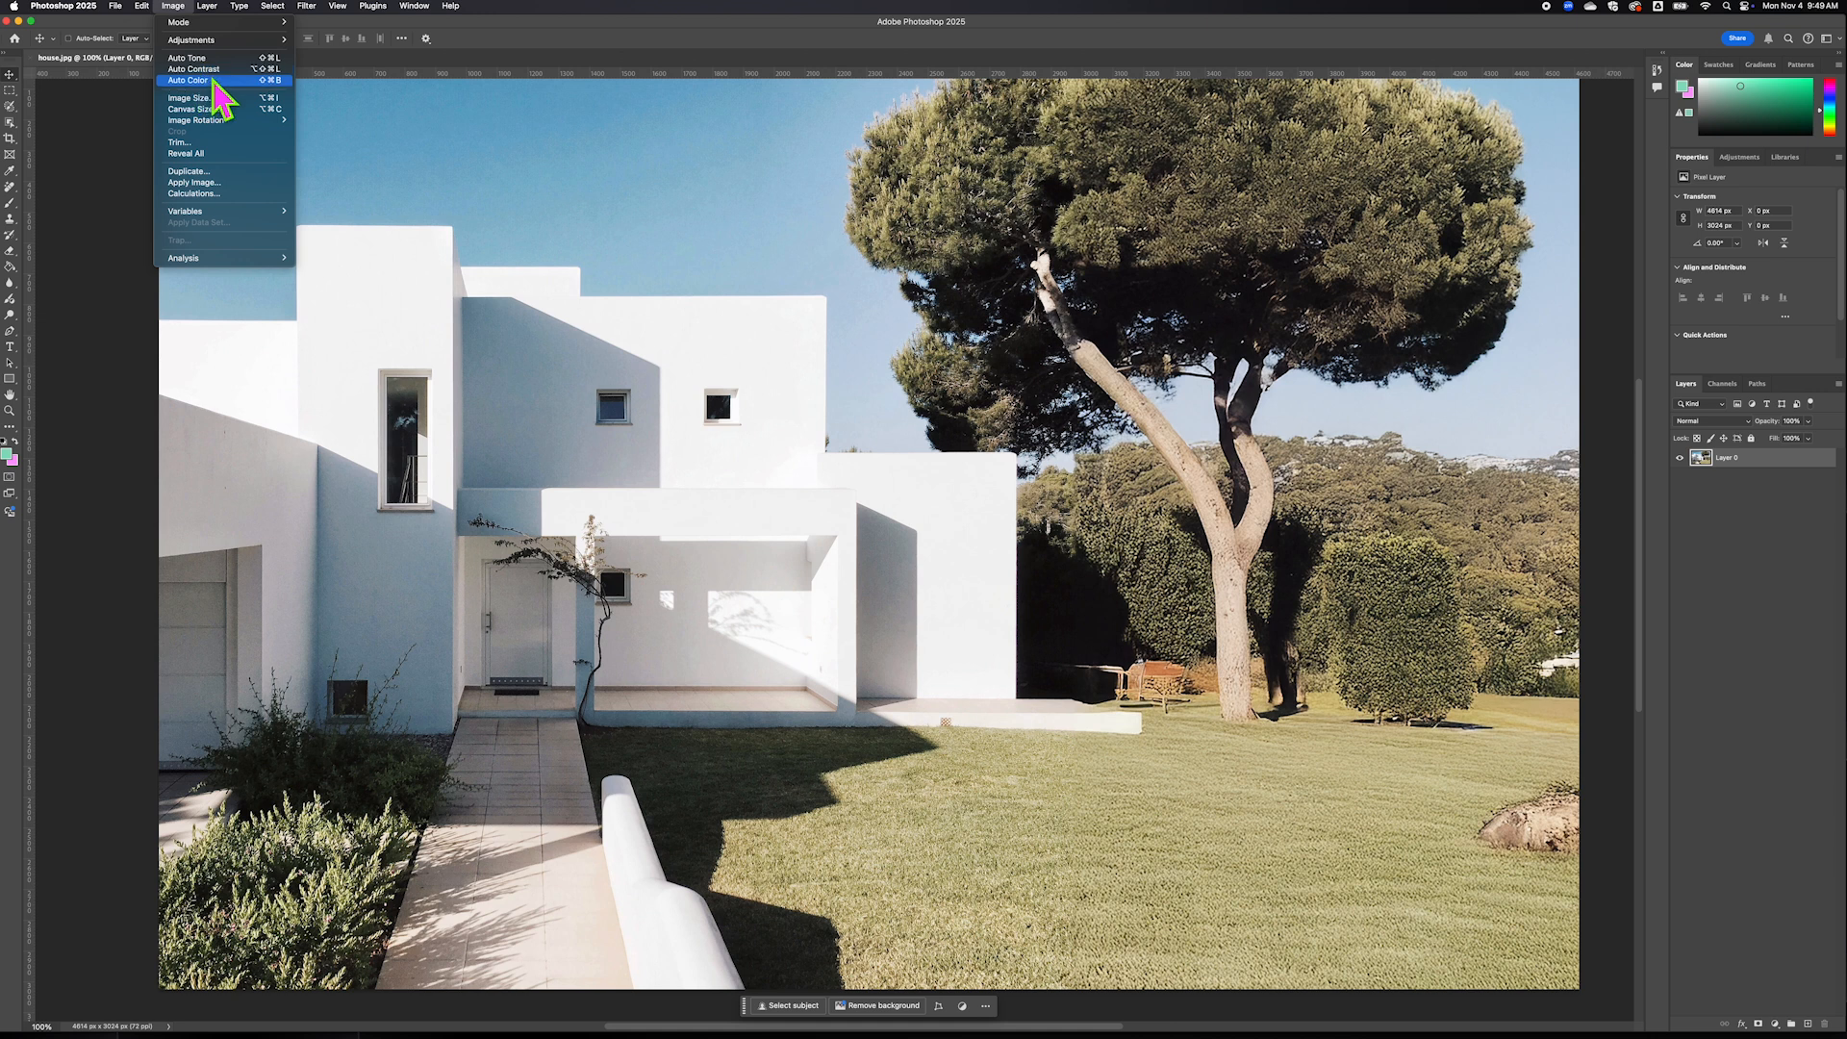
mouse_move(229, 41)
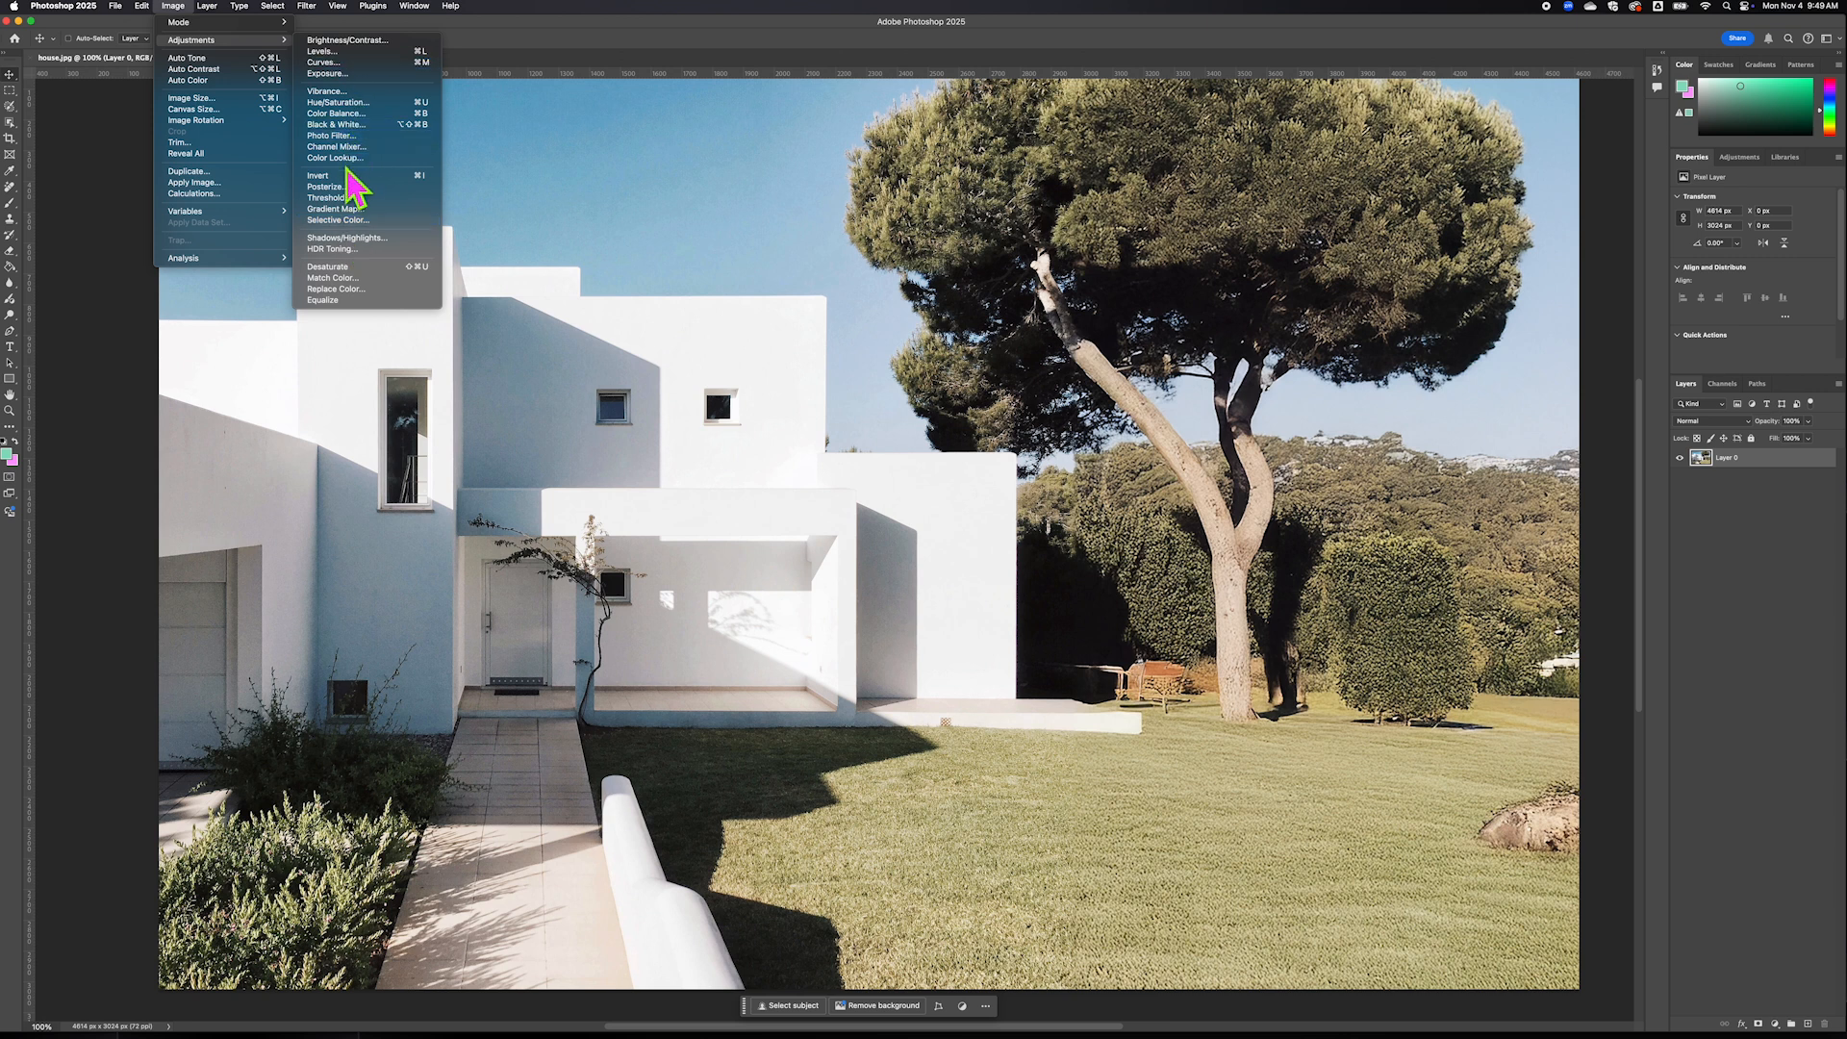
left_click(355, 113)
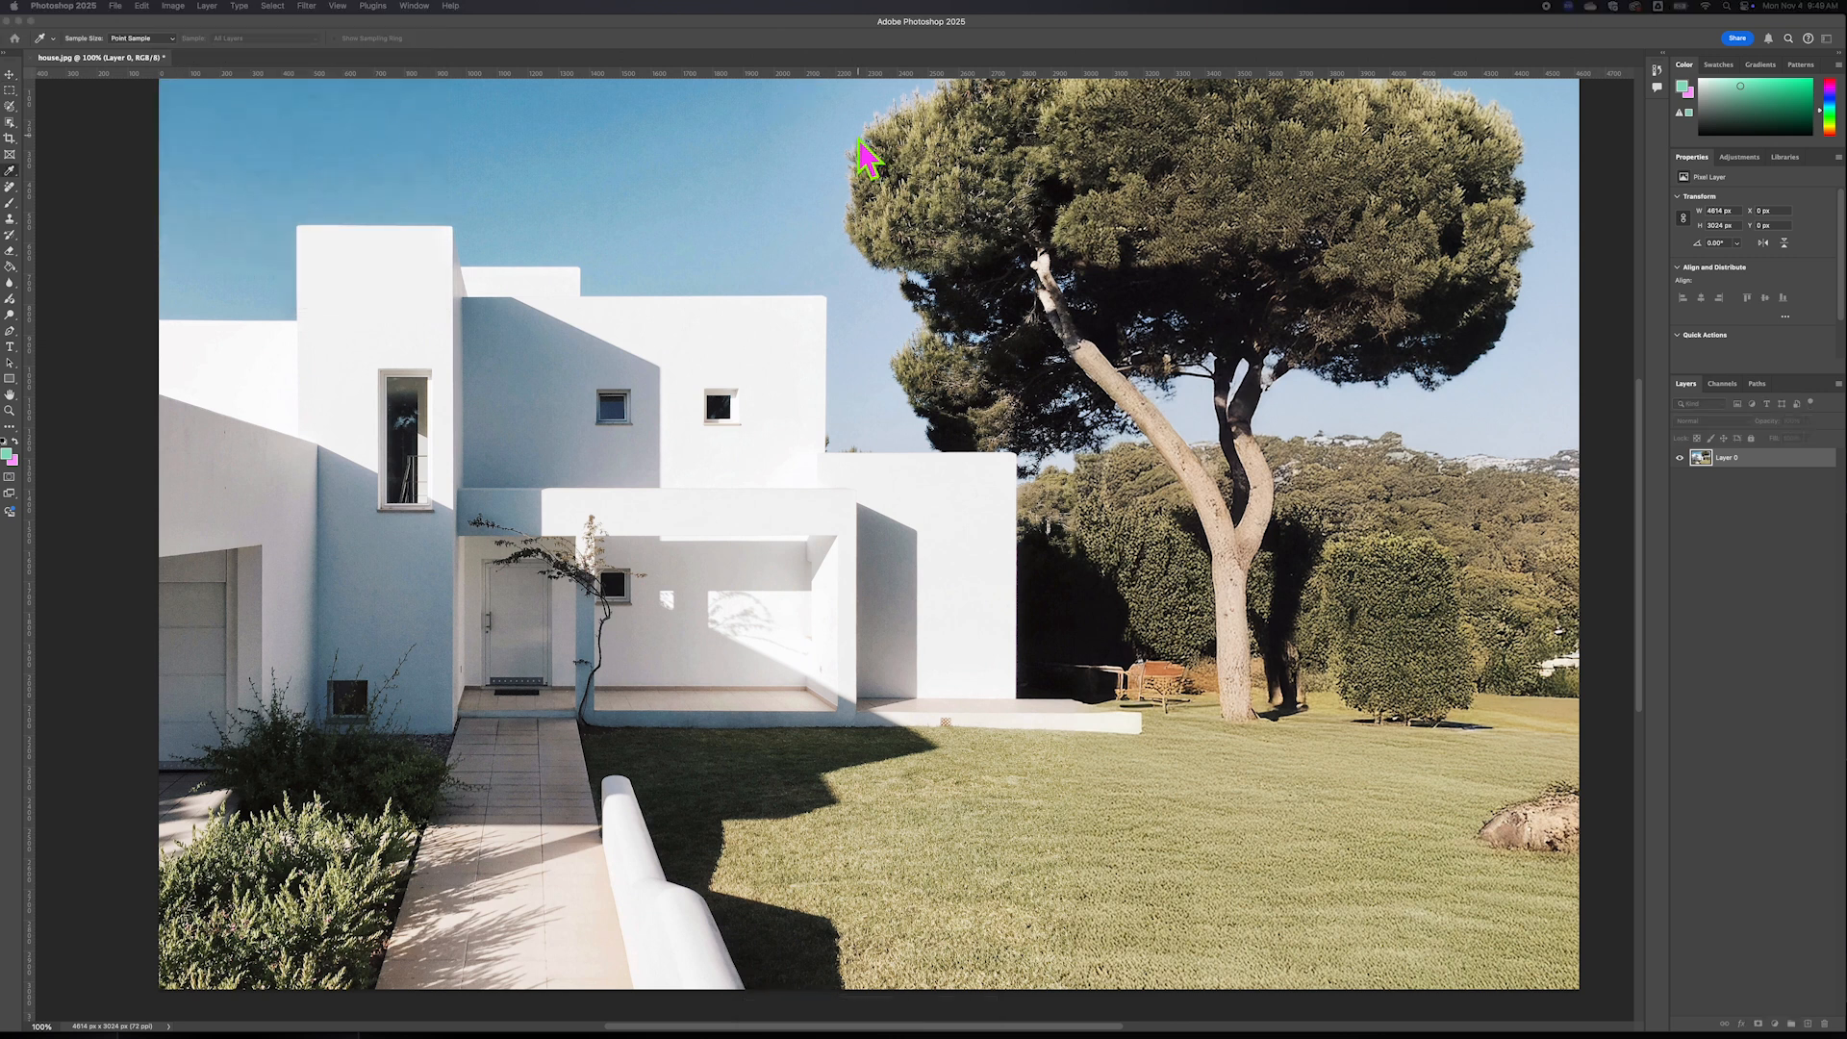
key("super+b")
left_click_drag(1076, 404, 1322, 127)
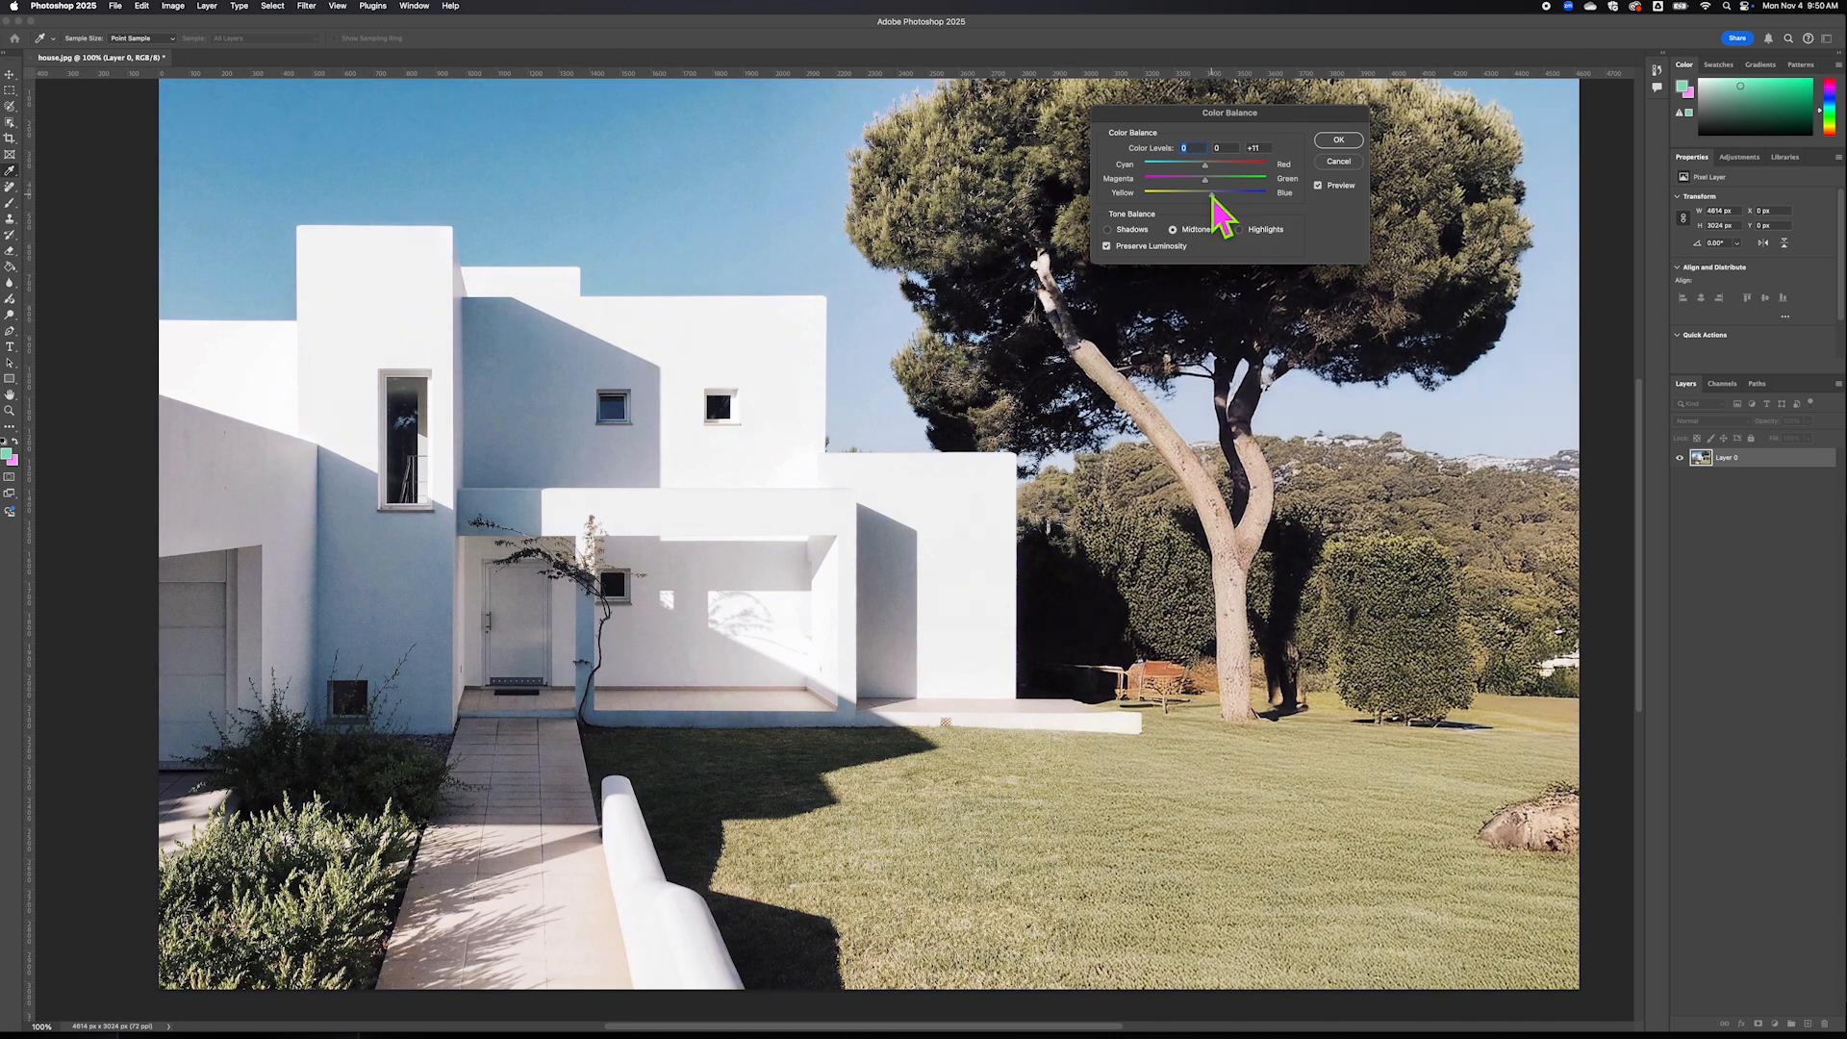
mouse_move(1219, 195)
left_mouse_down()
mouse_move(1177, 198)
mouse_move(1200, 198)
left_mouse_up()
mouse_move(1210, 196)
left_mouse_down()
mouse_move(1174, 198)
mouse_move(1220, 200)
left_mouse_up()
left_click_drag(1199, 179, 1200, 179)
mouse_move(1221, 184)
left_mouse_down()
mouse_move(1173, 165)
mouse_move(1215, 165)
mouse_move(1193, 166)
left_mouse_up()
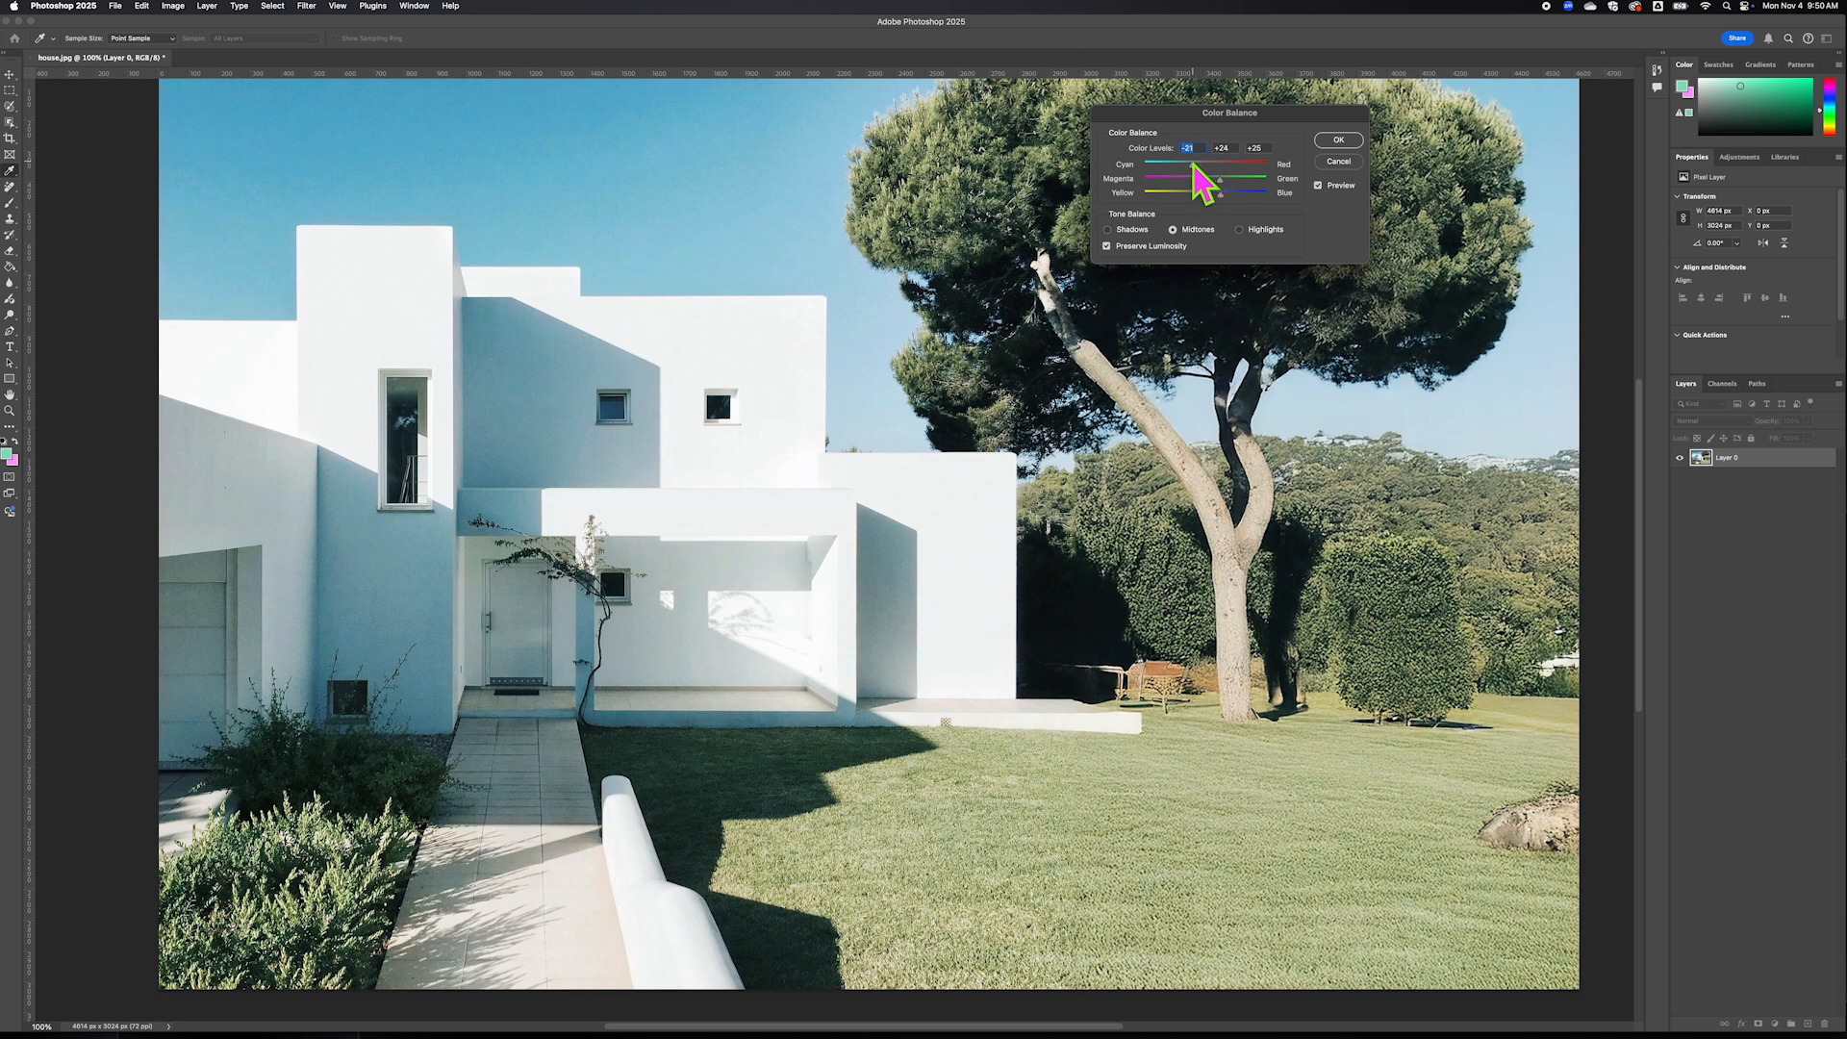
left_click(1339, 140)
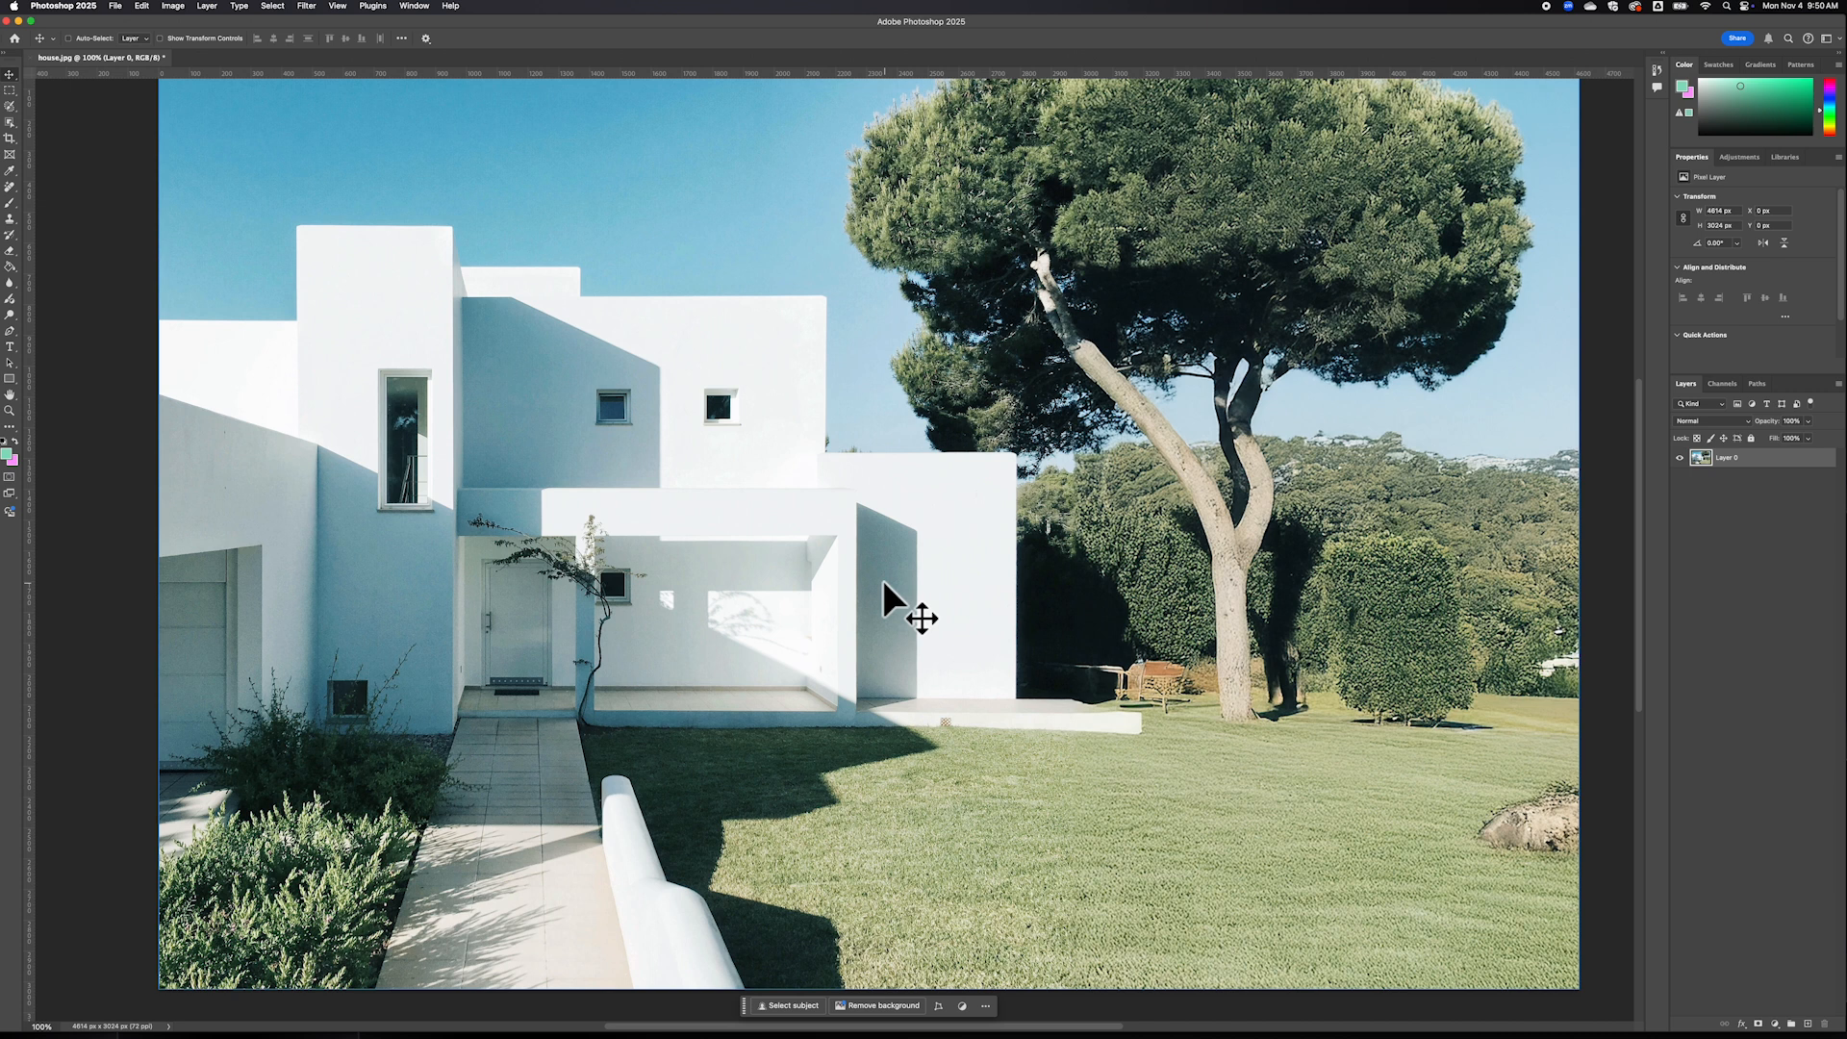
Add a Vibrance adjustment layer above the house photo with the default name, Normal mode and 100% opacity
scroll(884, 583, "down", 2)
scroll(884, 583, "up", 2)
scroll(884, 582, "up", 2)
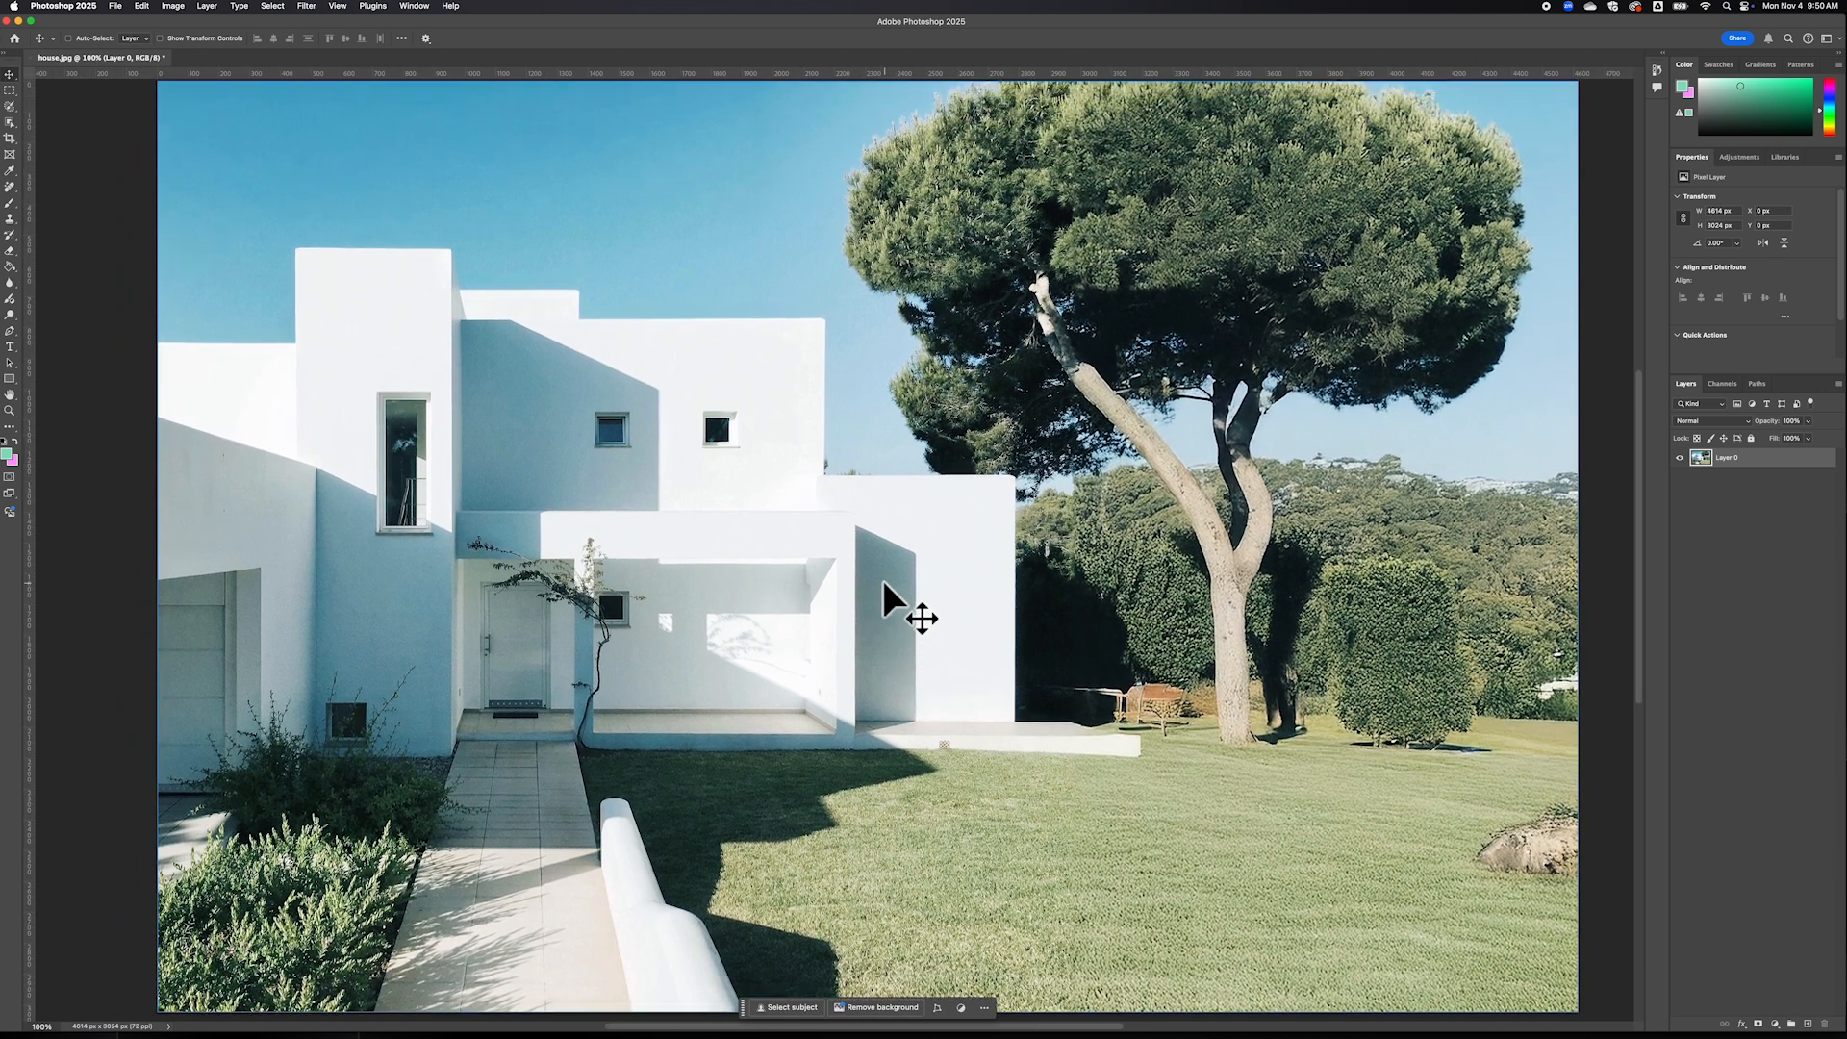
scroll(884, 583, "down", 2)
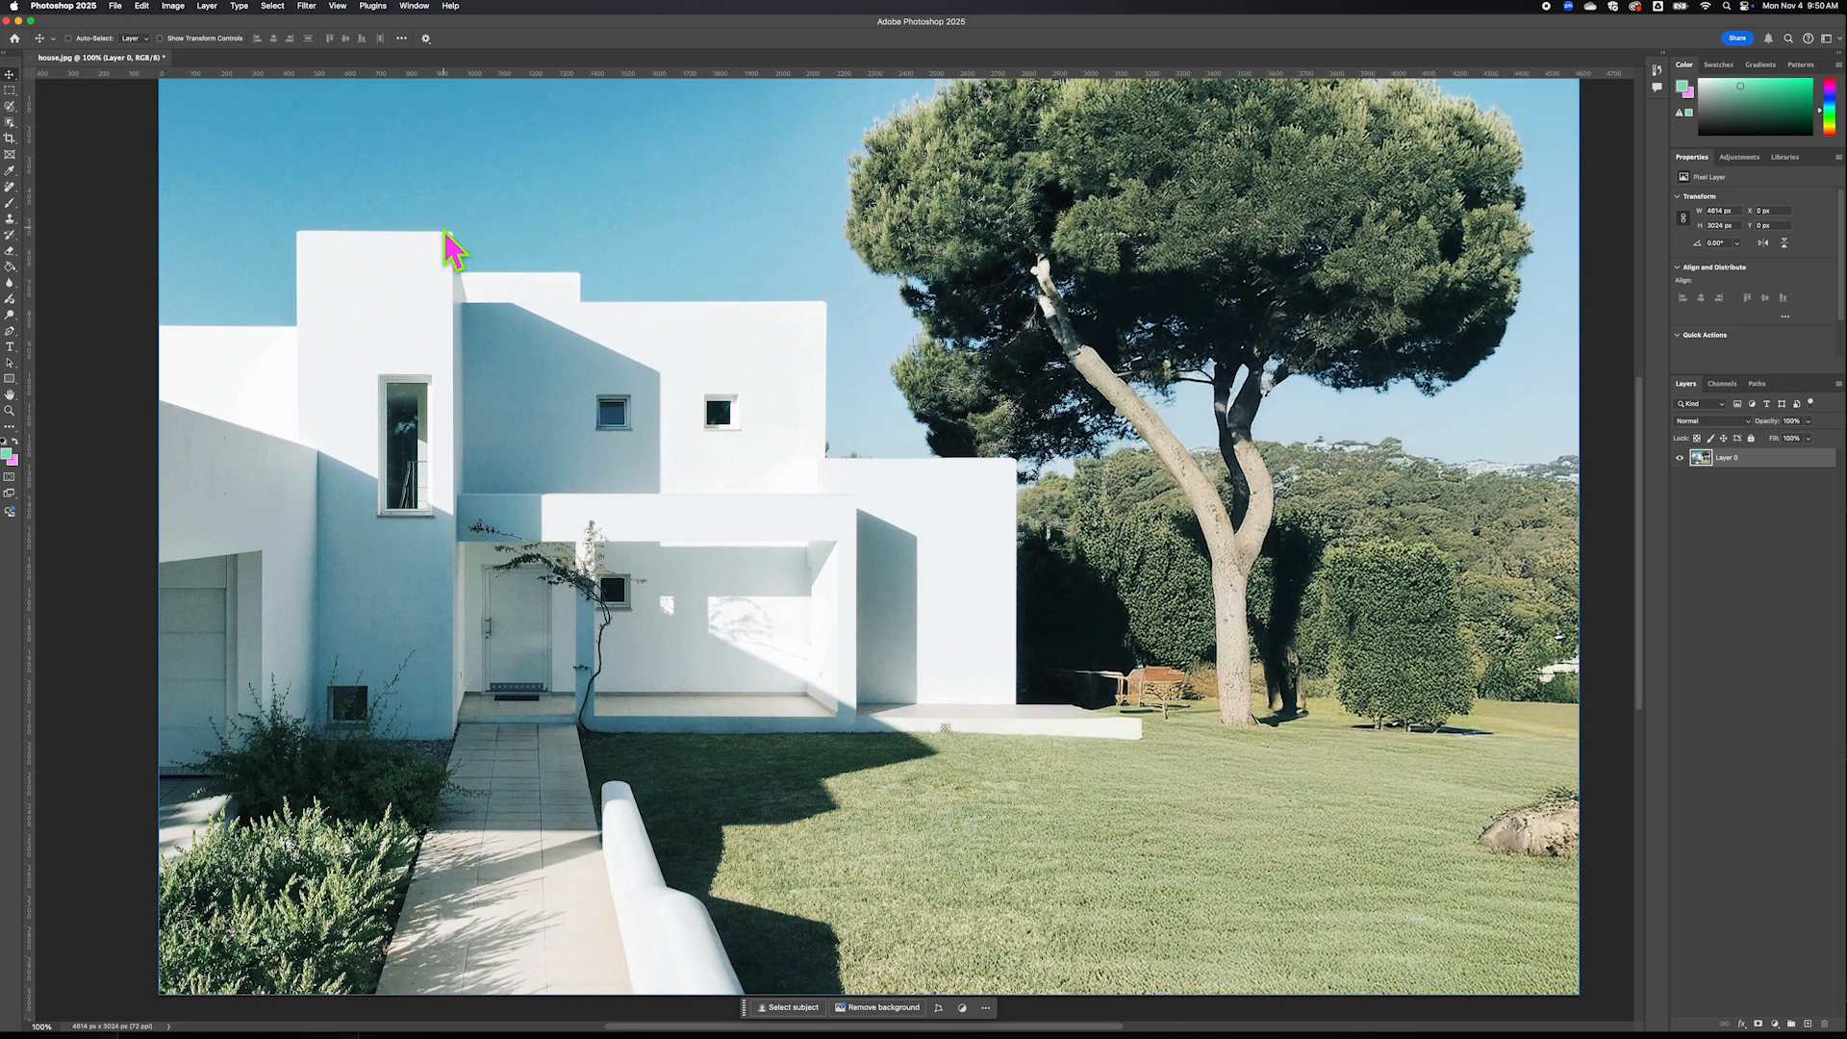
left_click(207, 6)
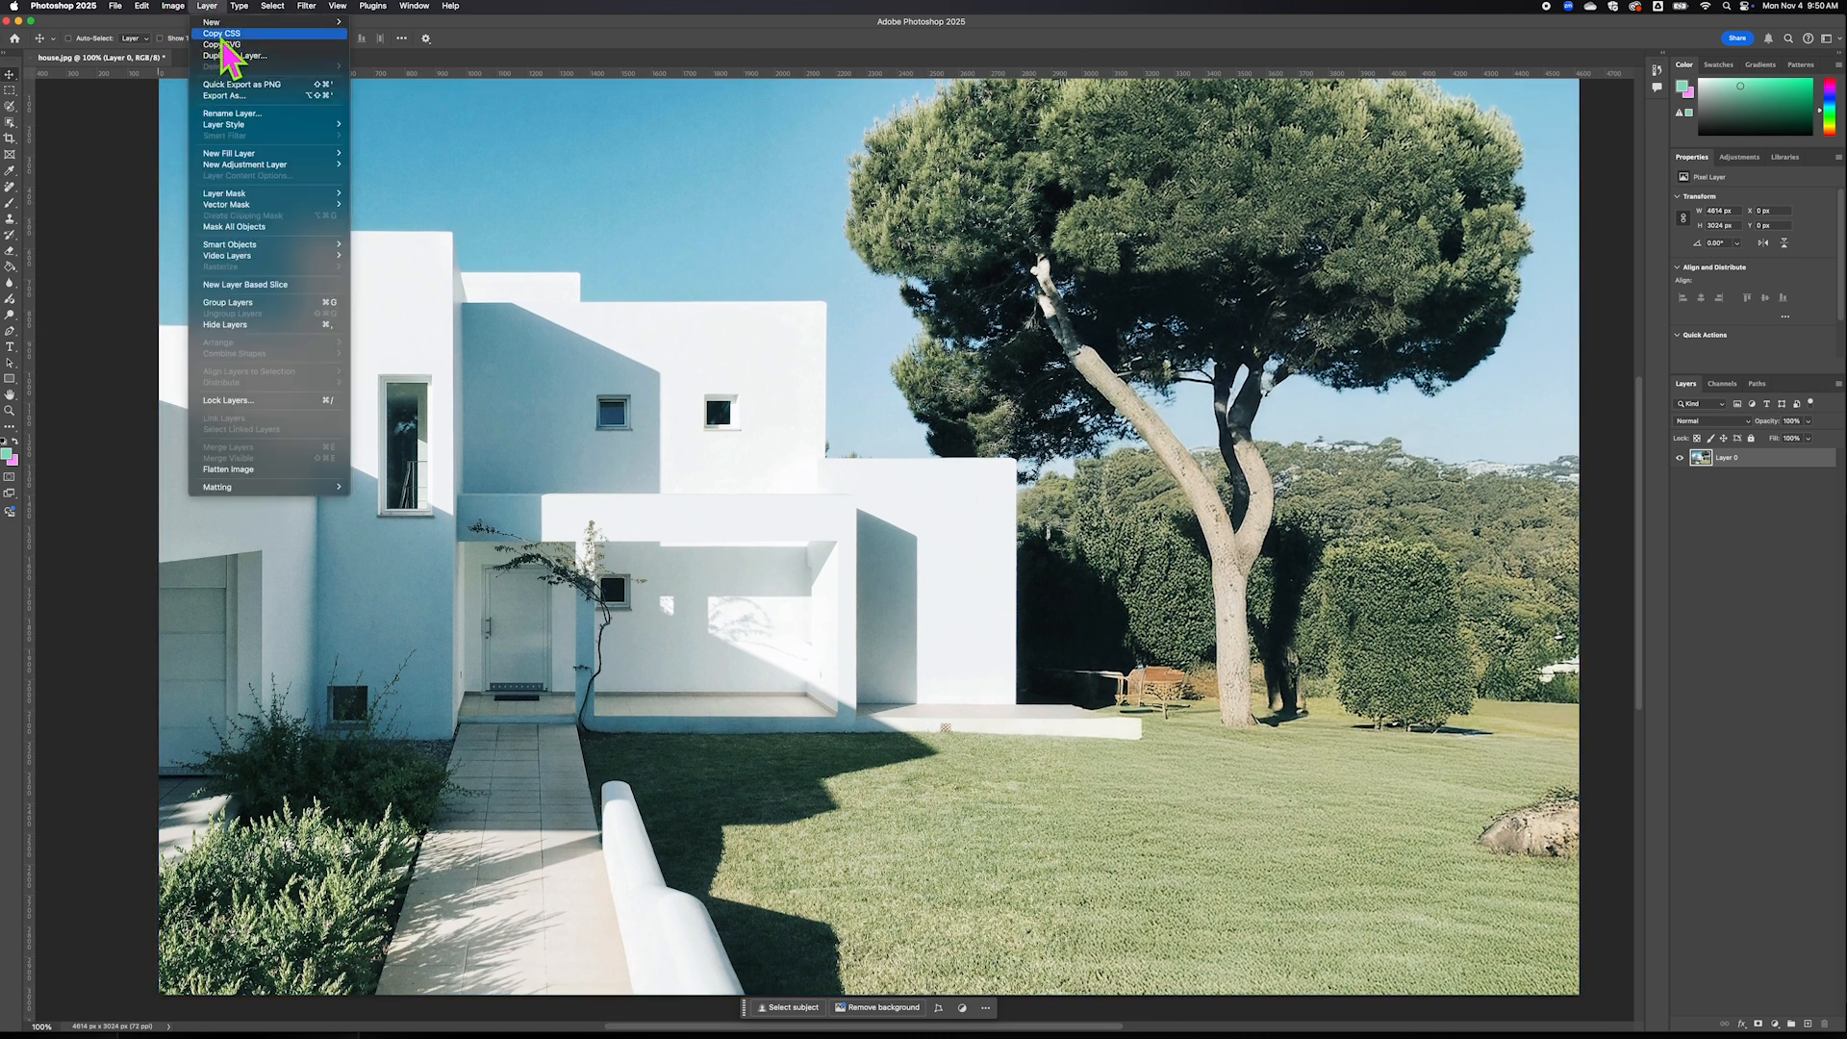
mouse_move(221, 23)
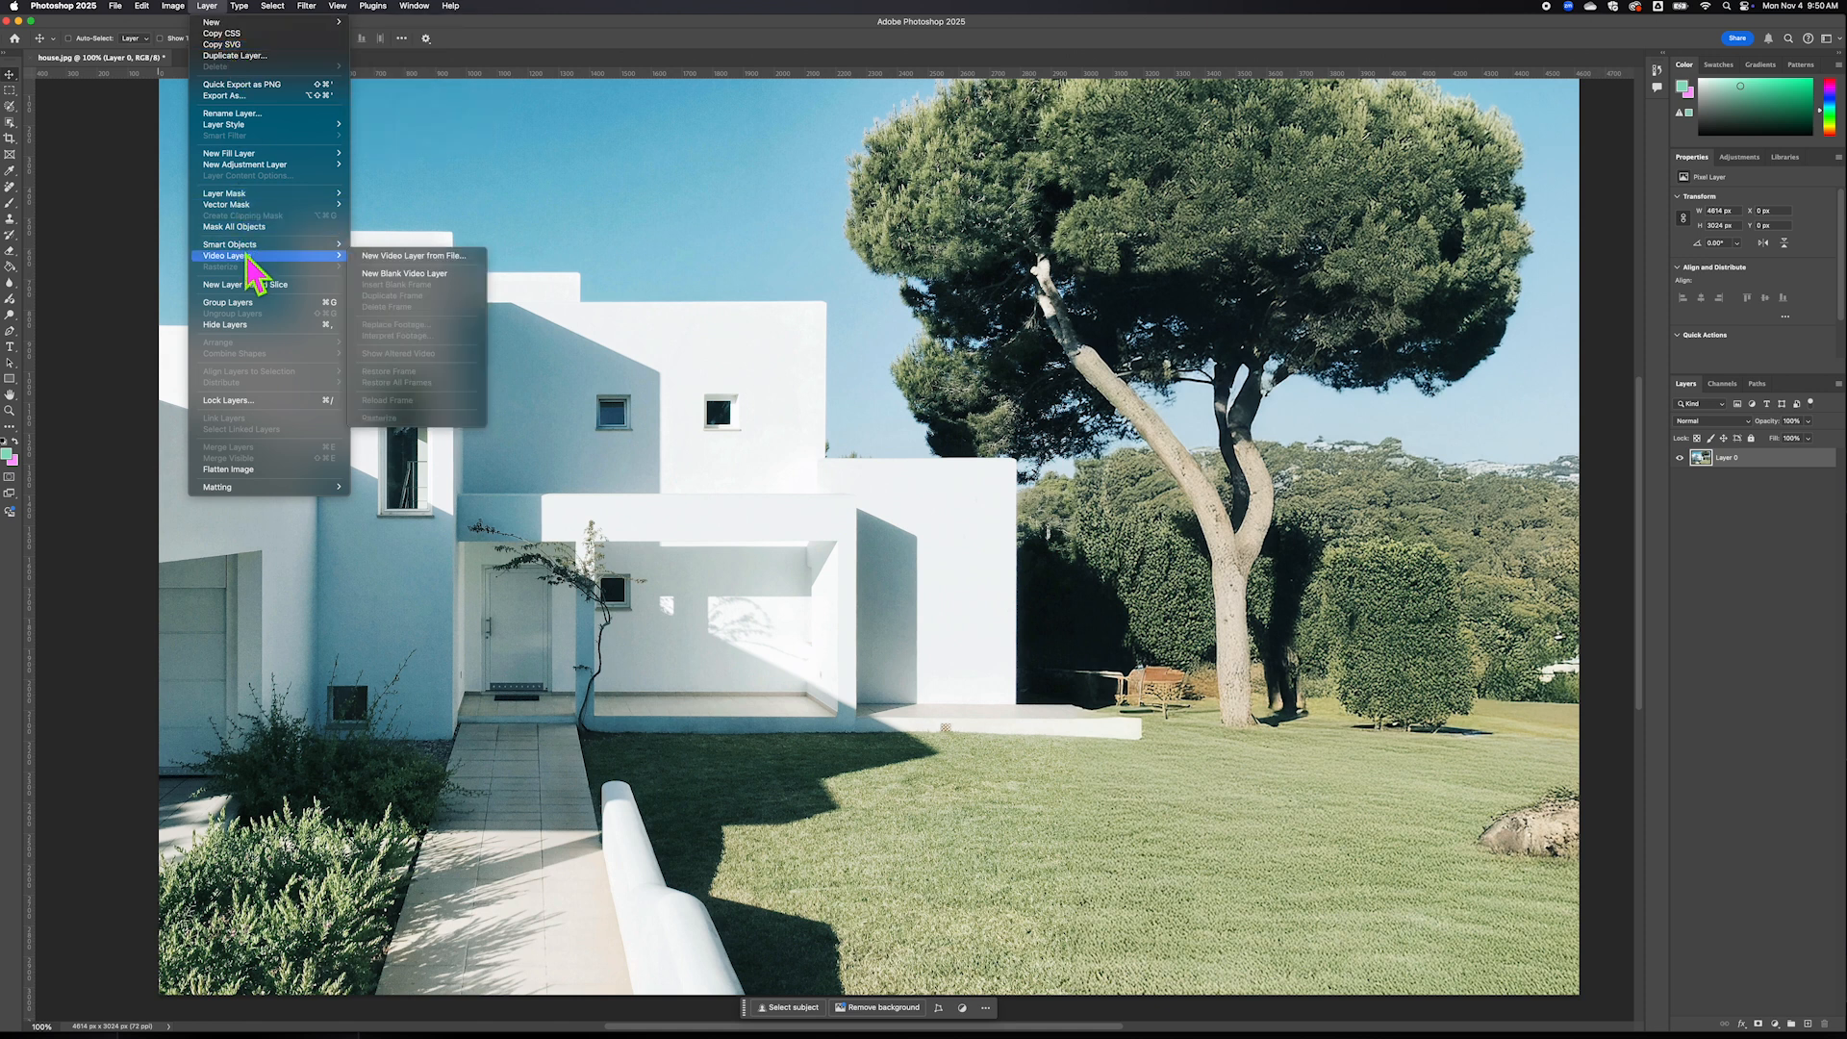
mouse_move(253, 247)
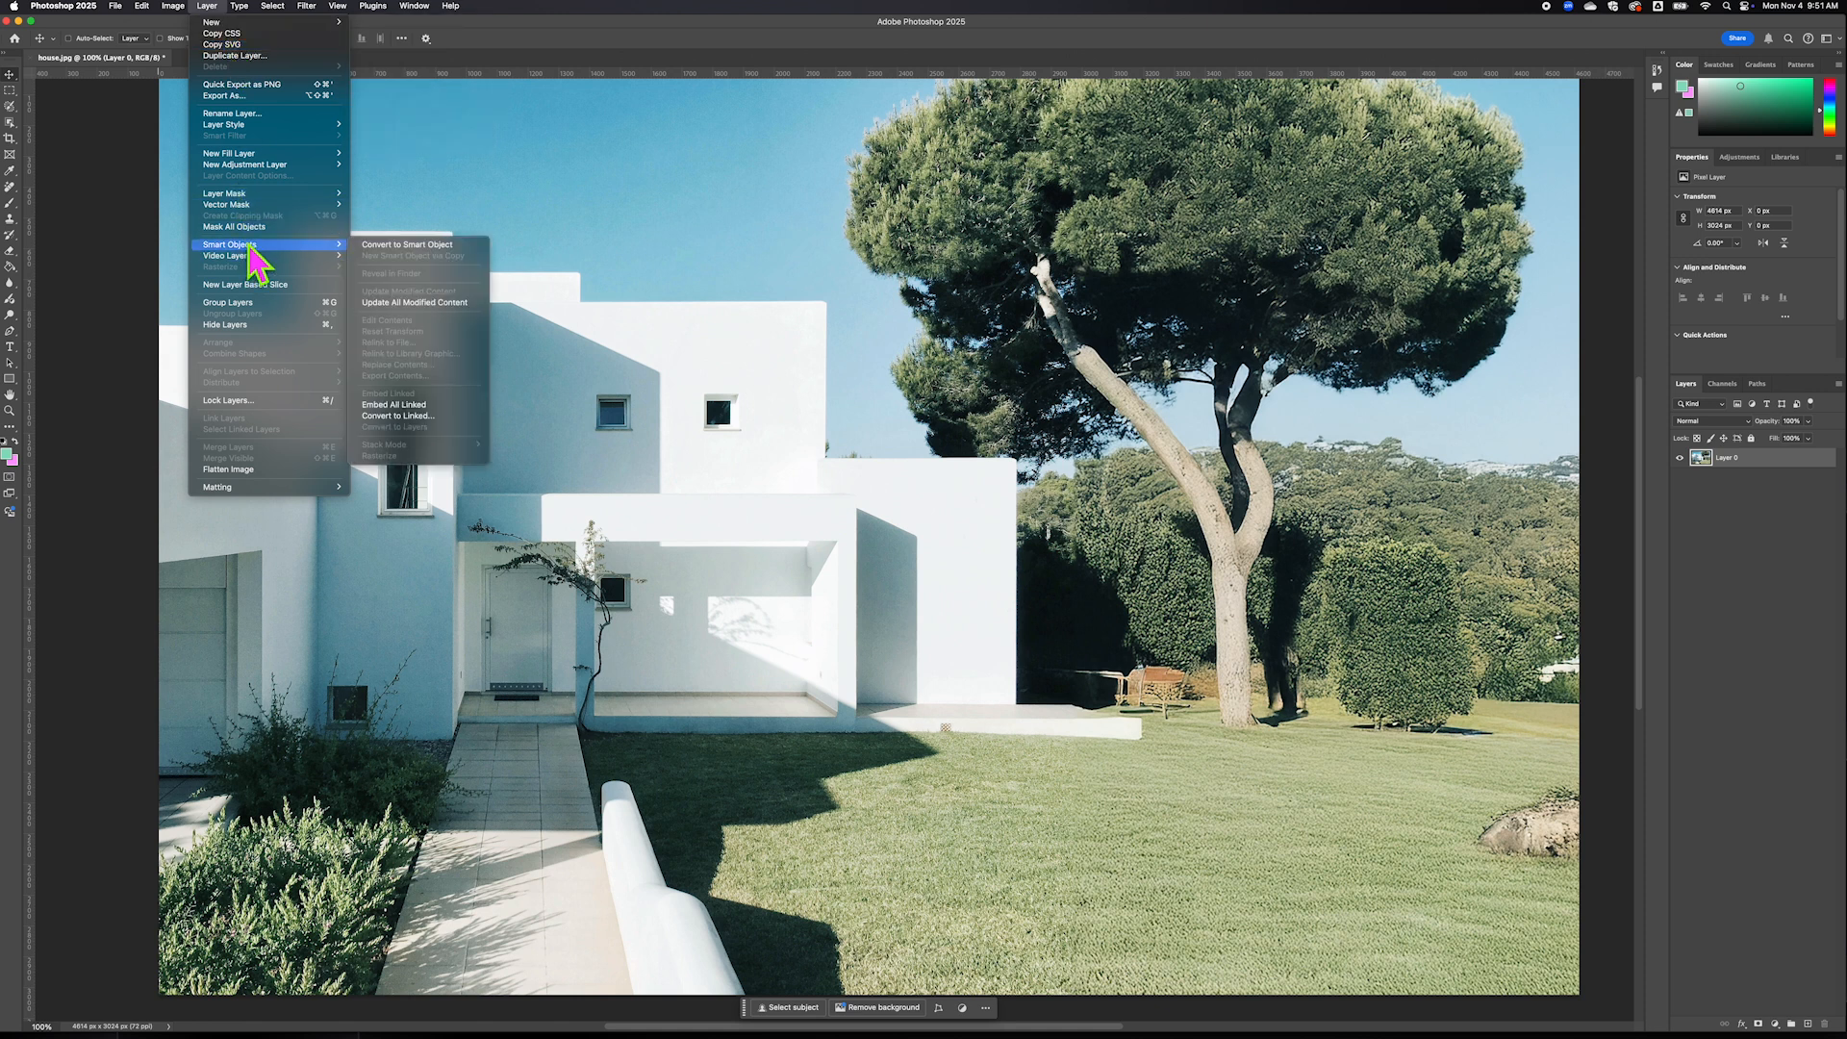
mouse_move(278, 183)
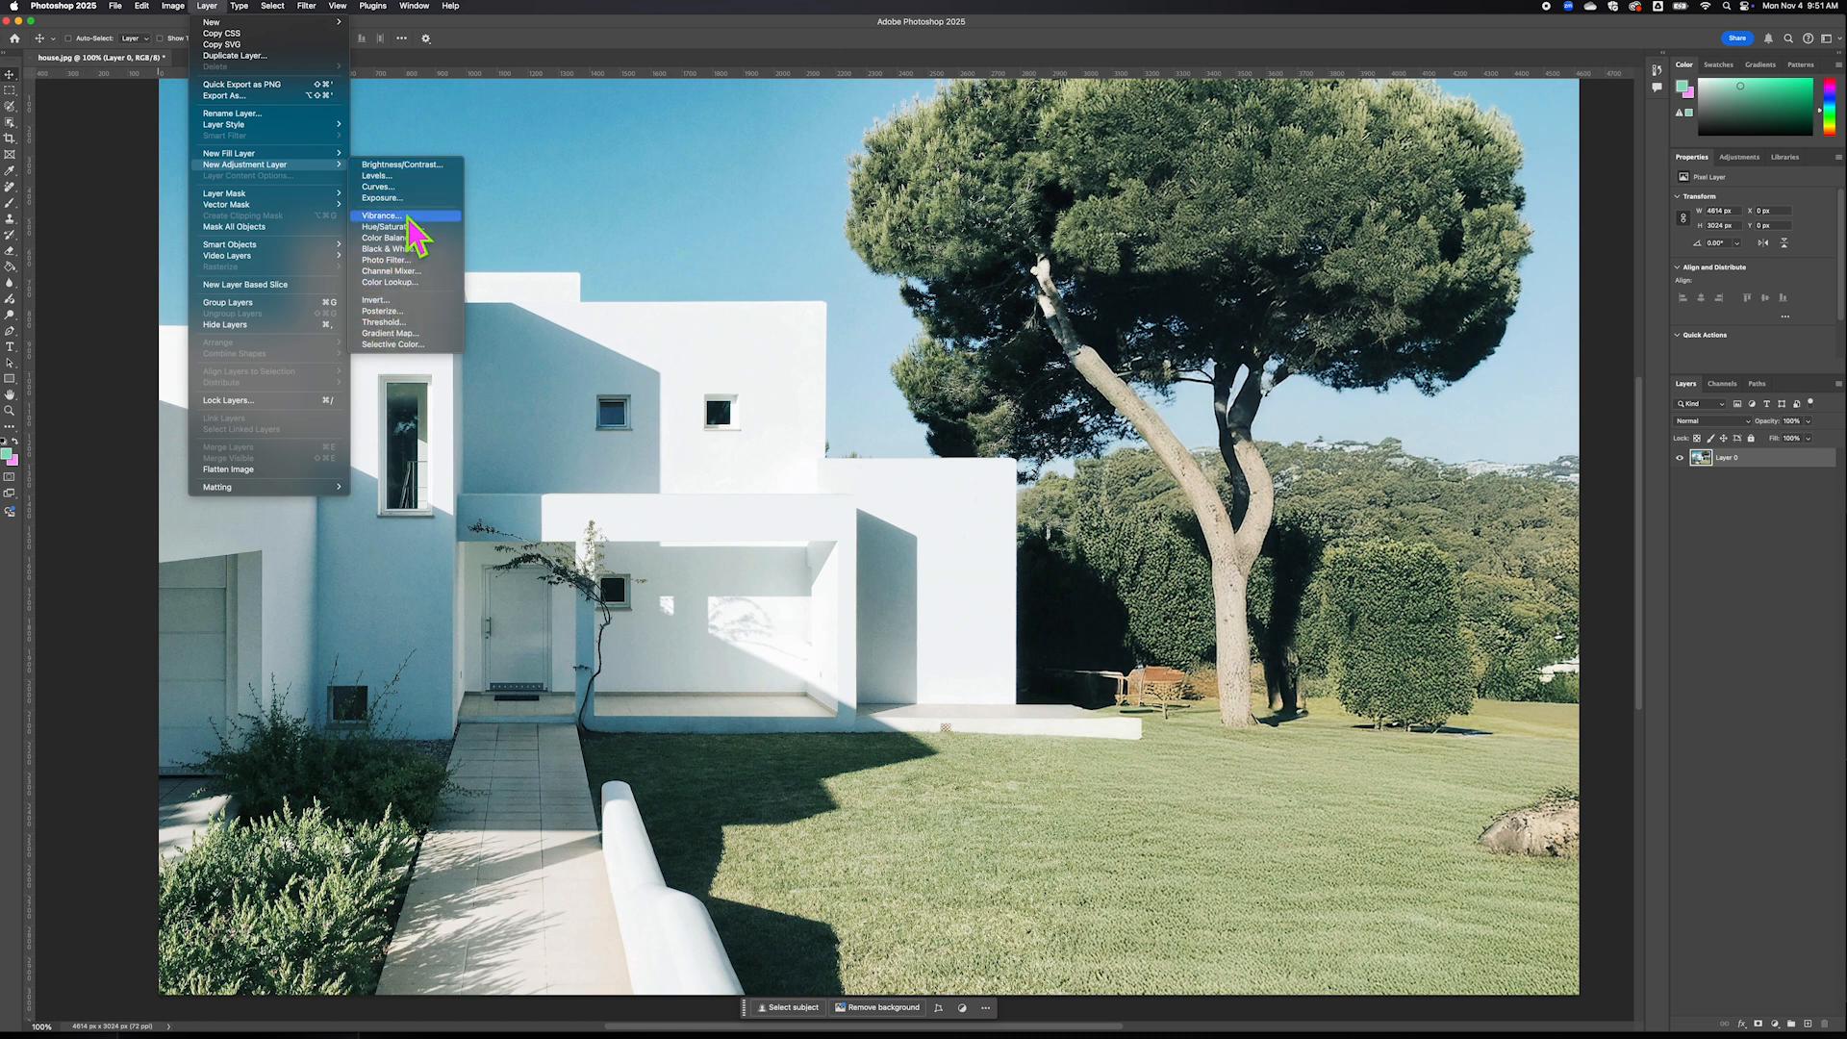
key("Escape")
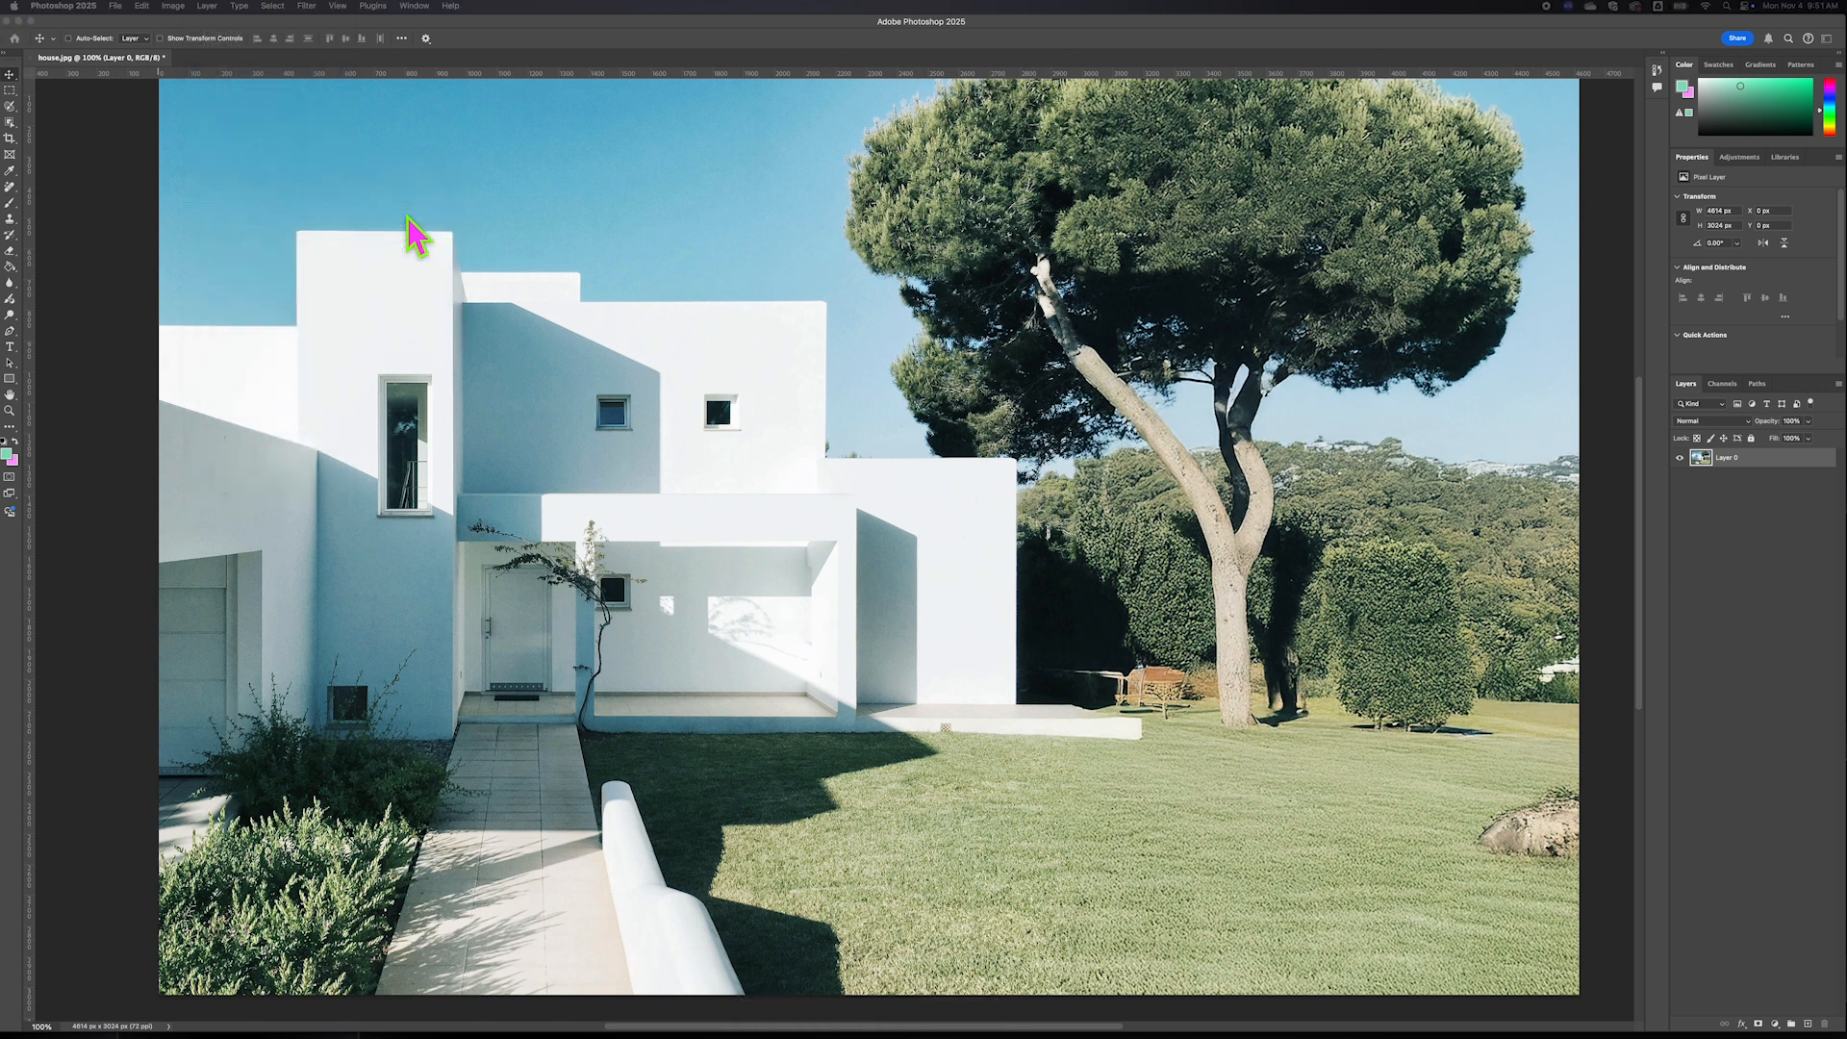
left_click_drag(1529, 470, 1030, 307)
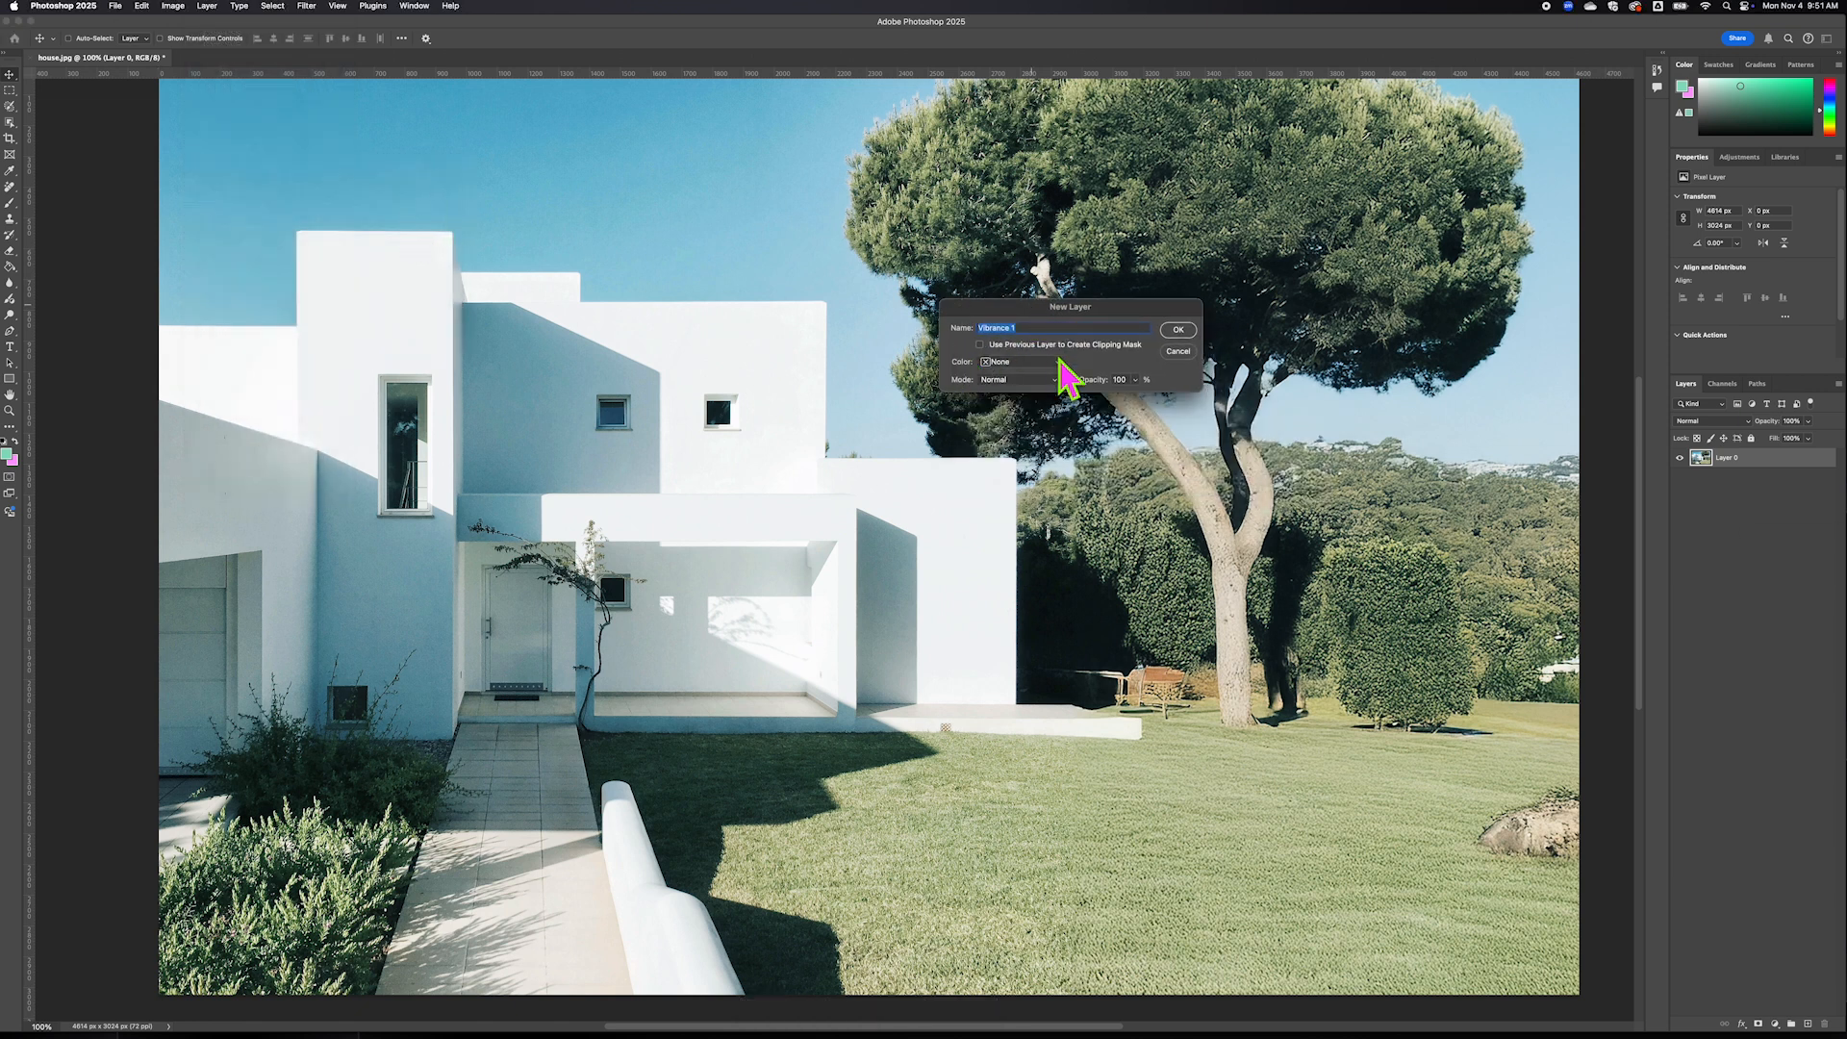
left_click(1179, 331)
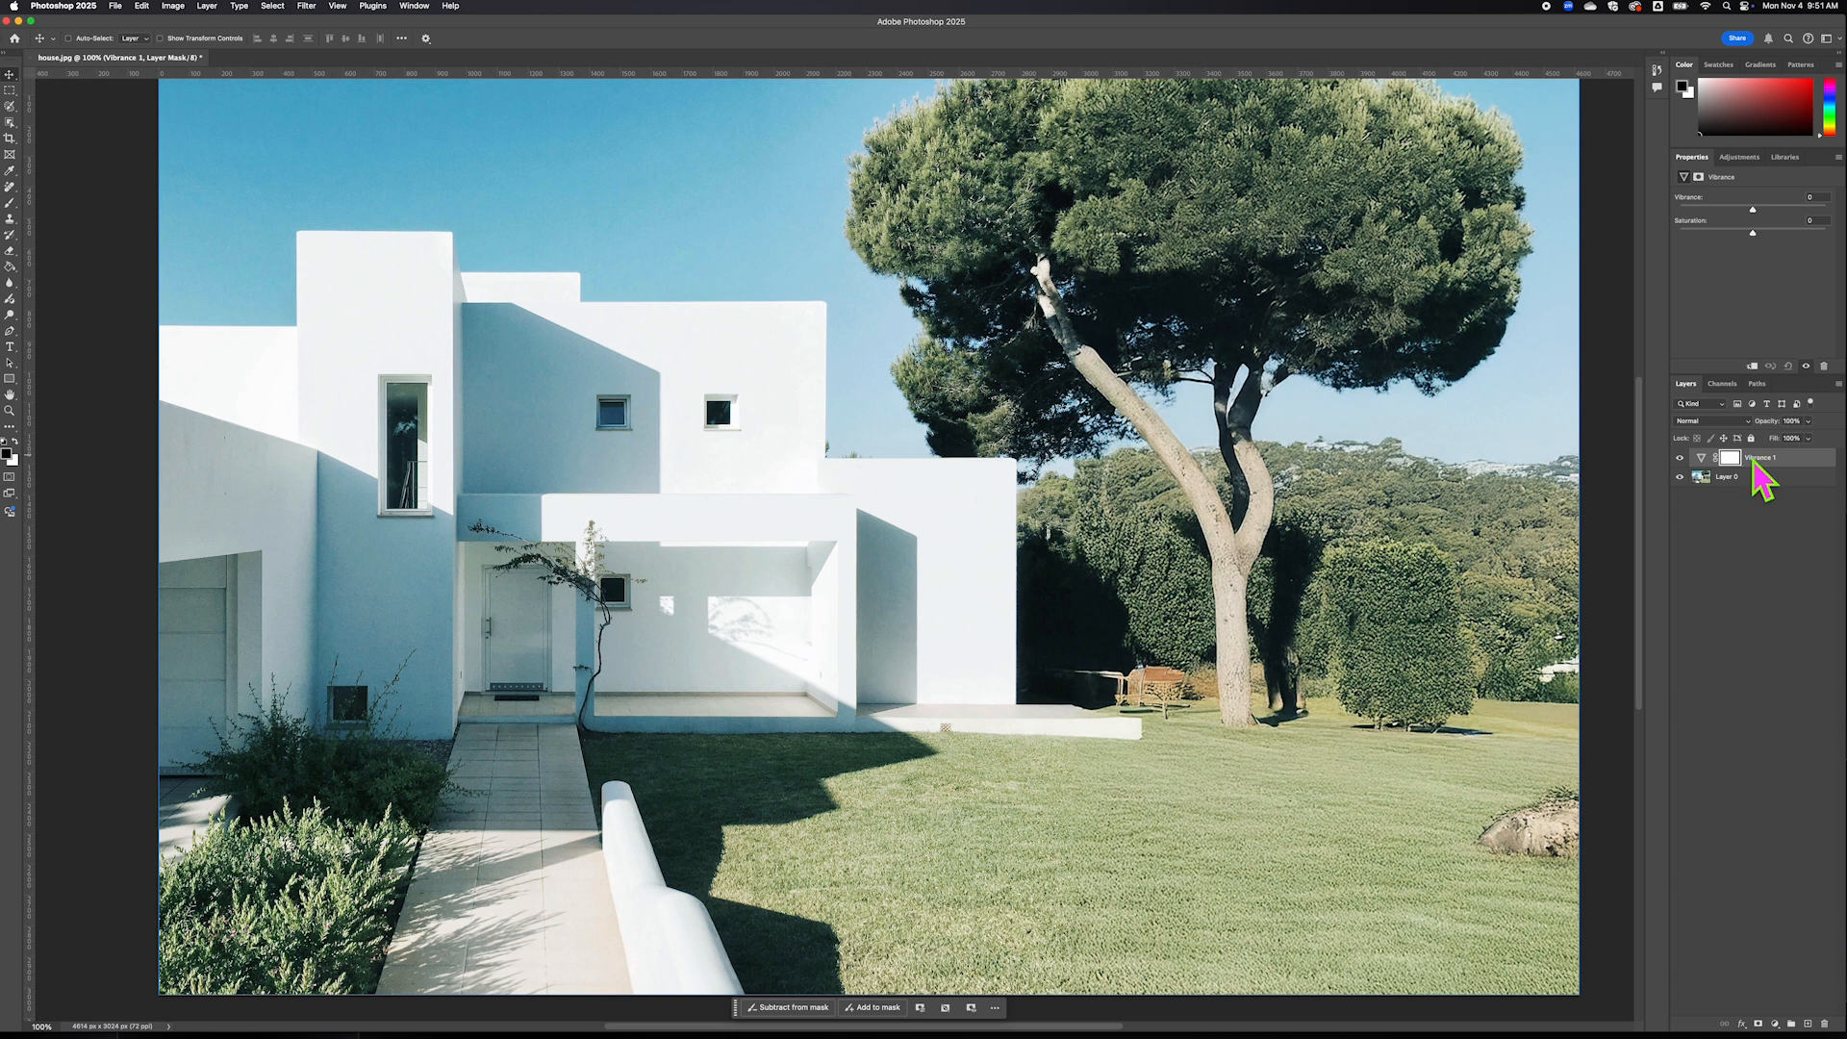
Examine how the properties differ between the Vibrance layer's adjustment thumbnail and its layer mask
left_click(1702, 461)
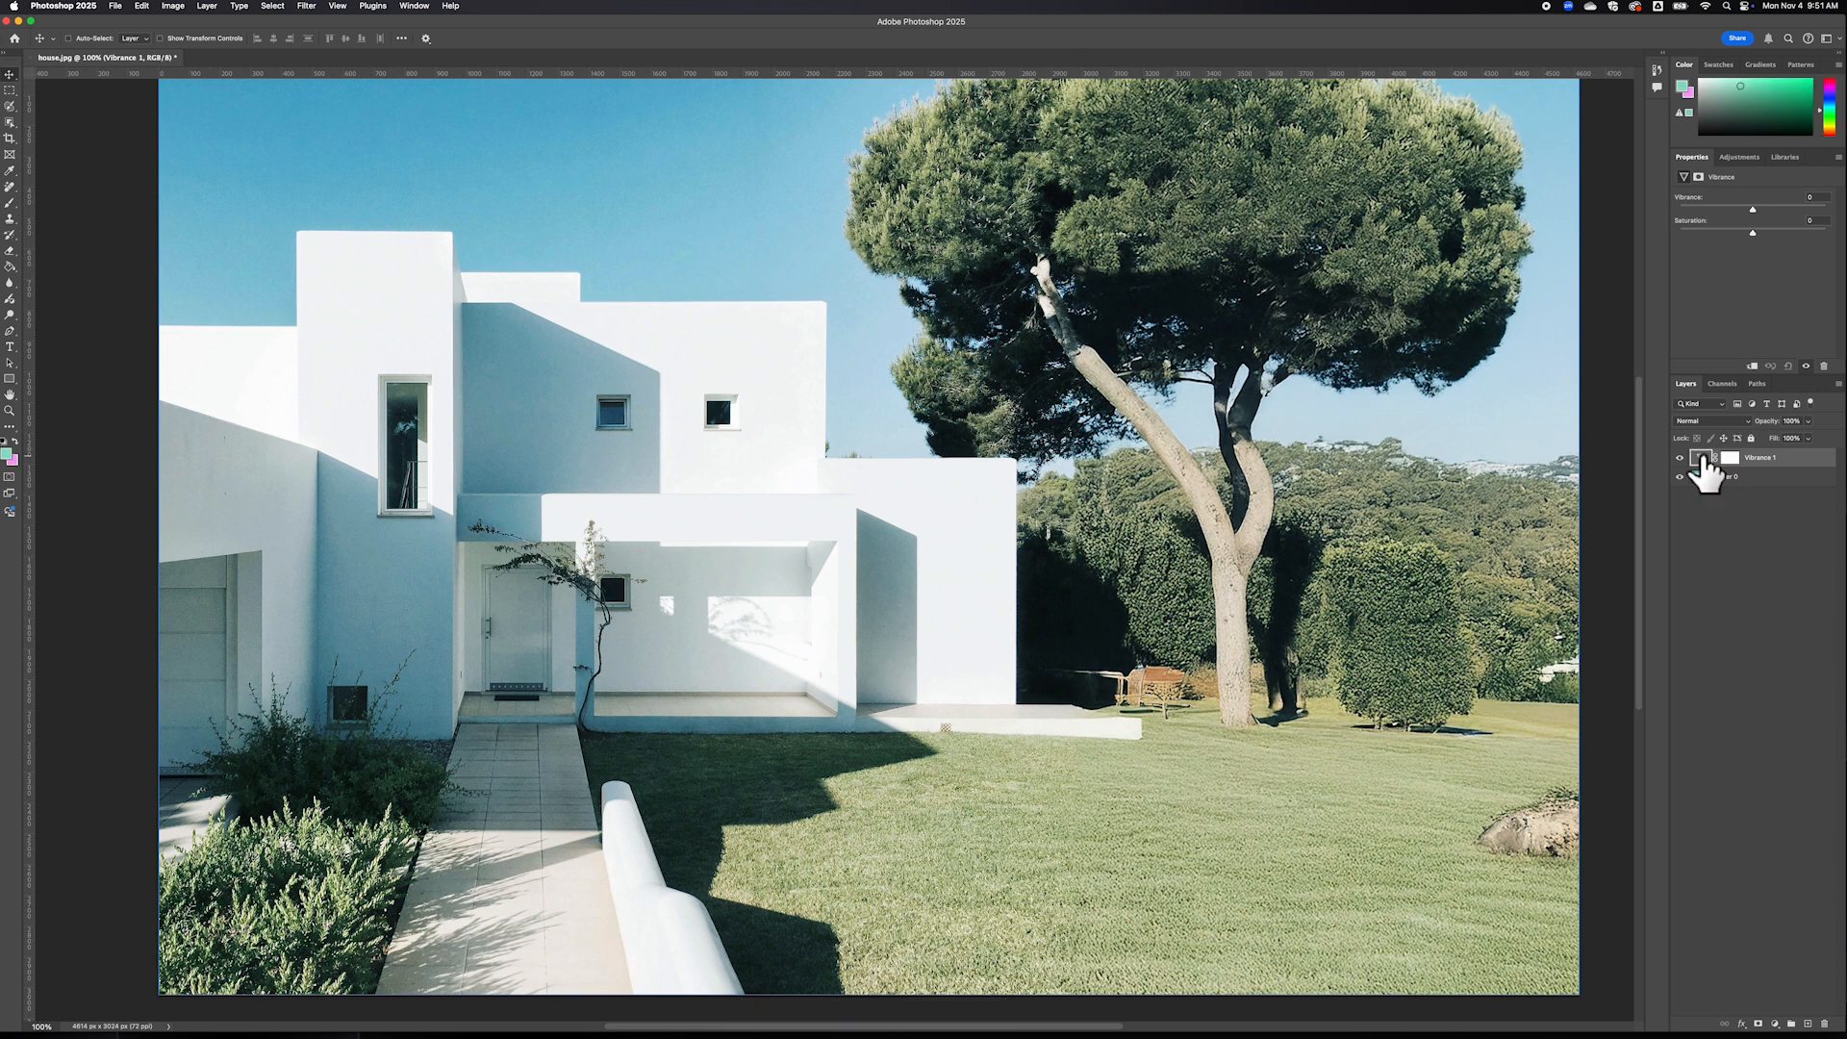
double_click(1756, 458)
left_click(1729, 459)
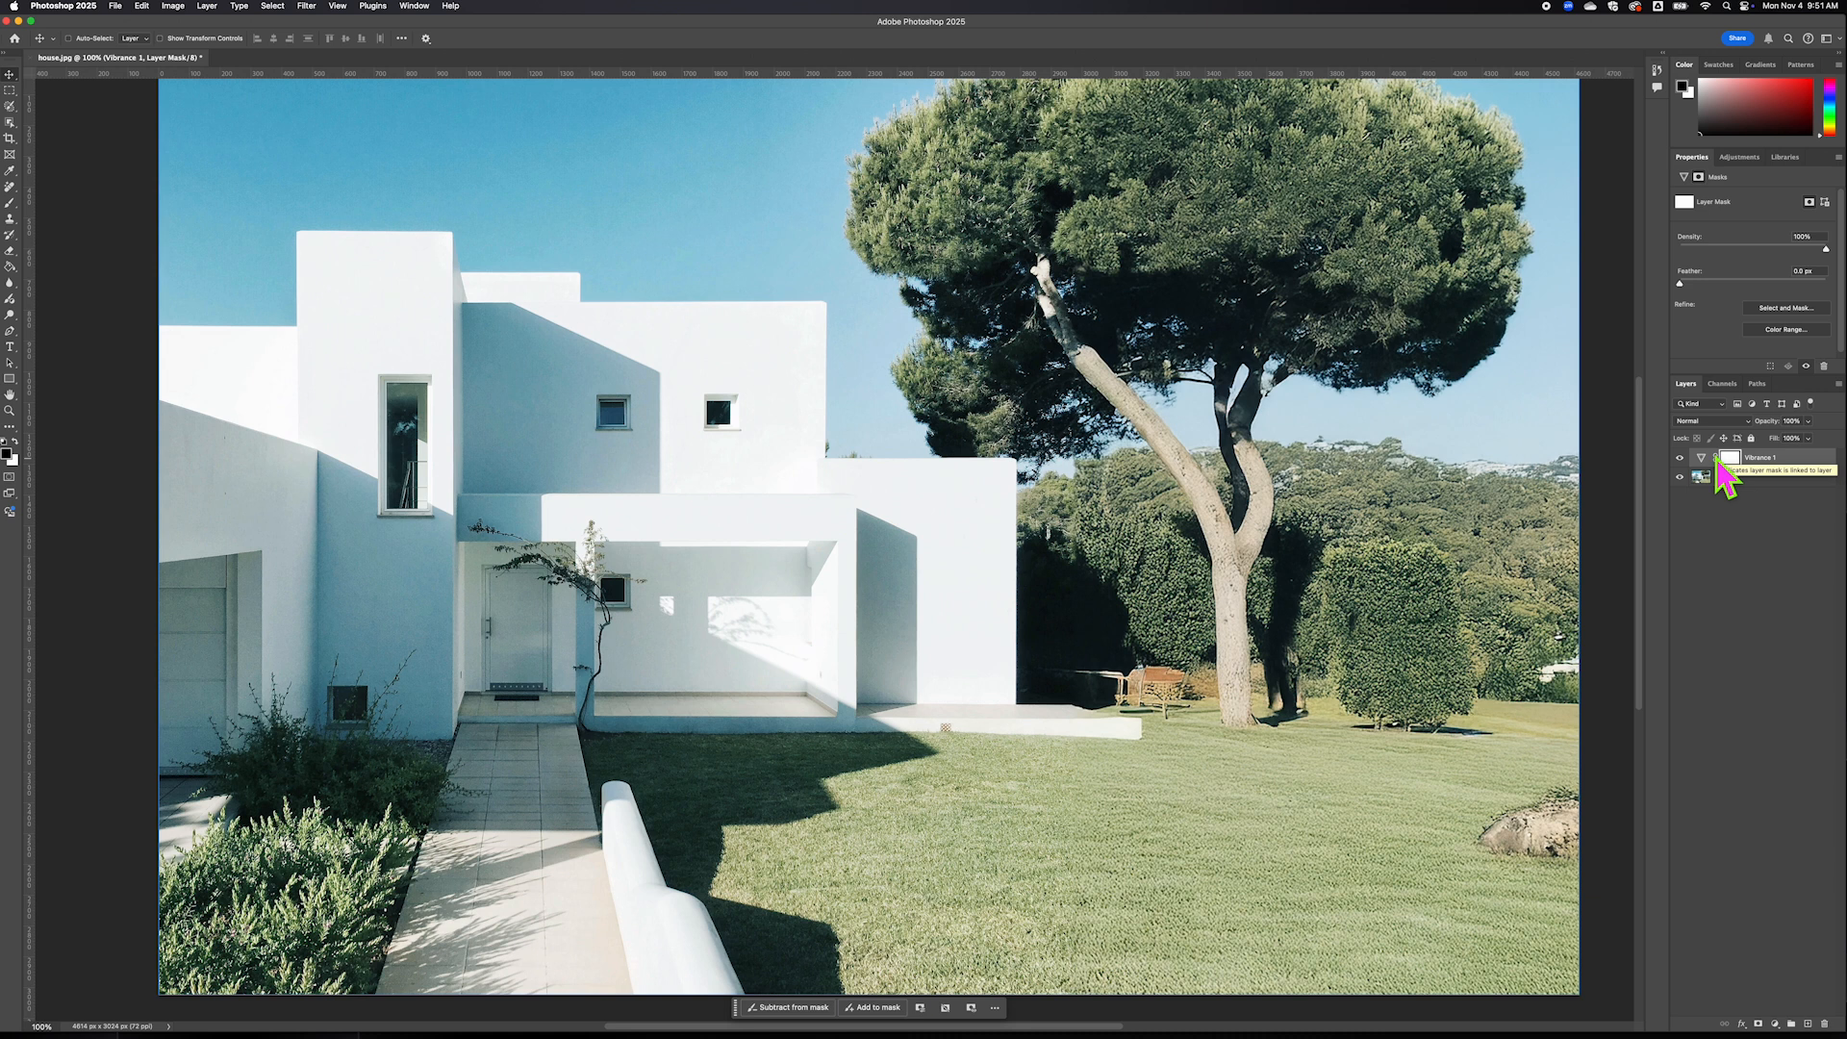
left_click(1701, 459)
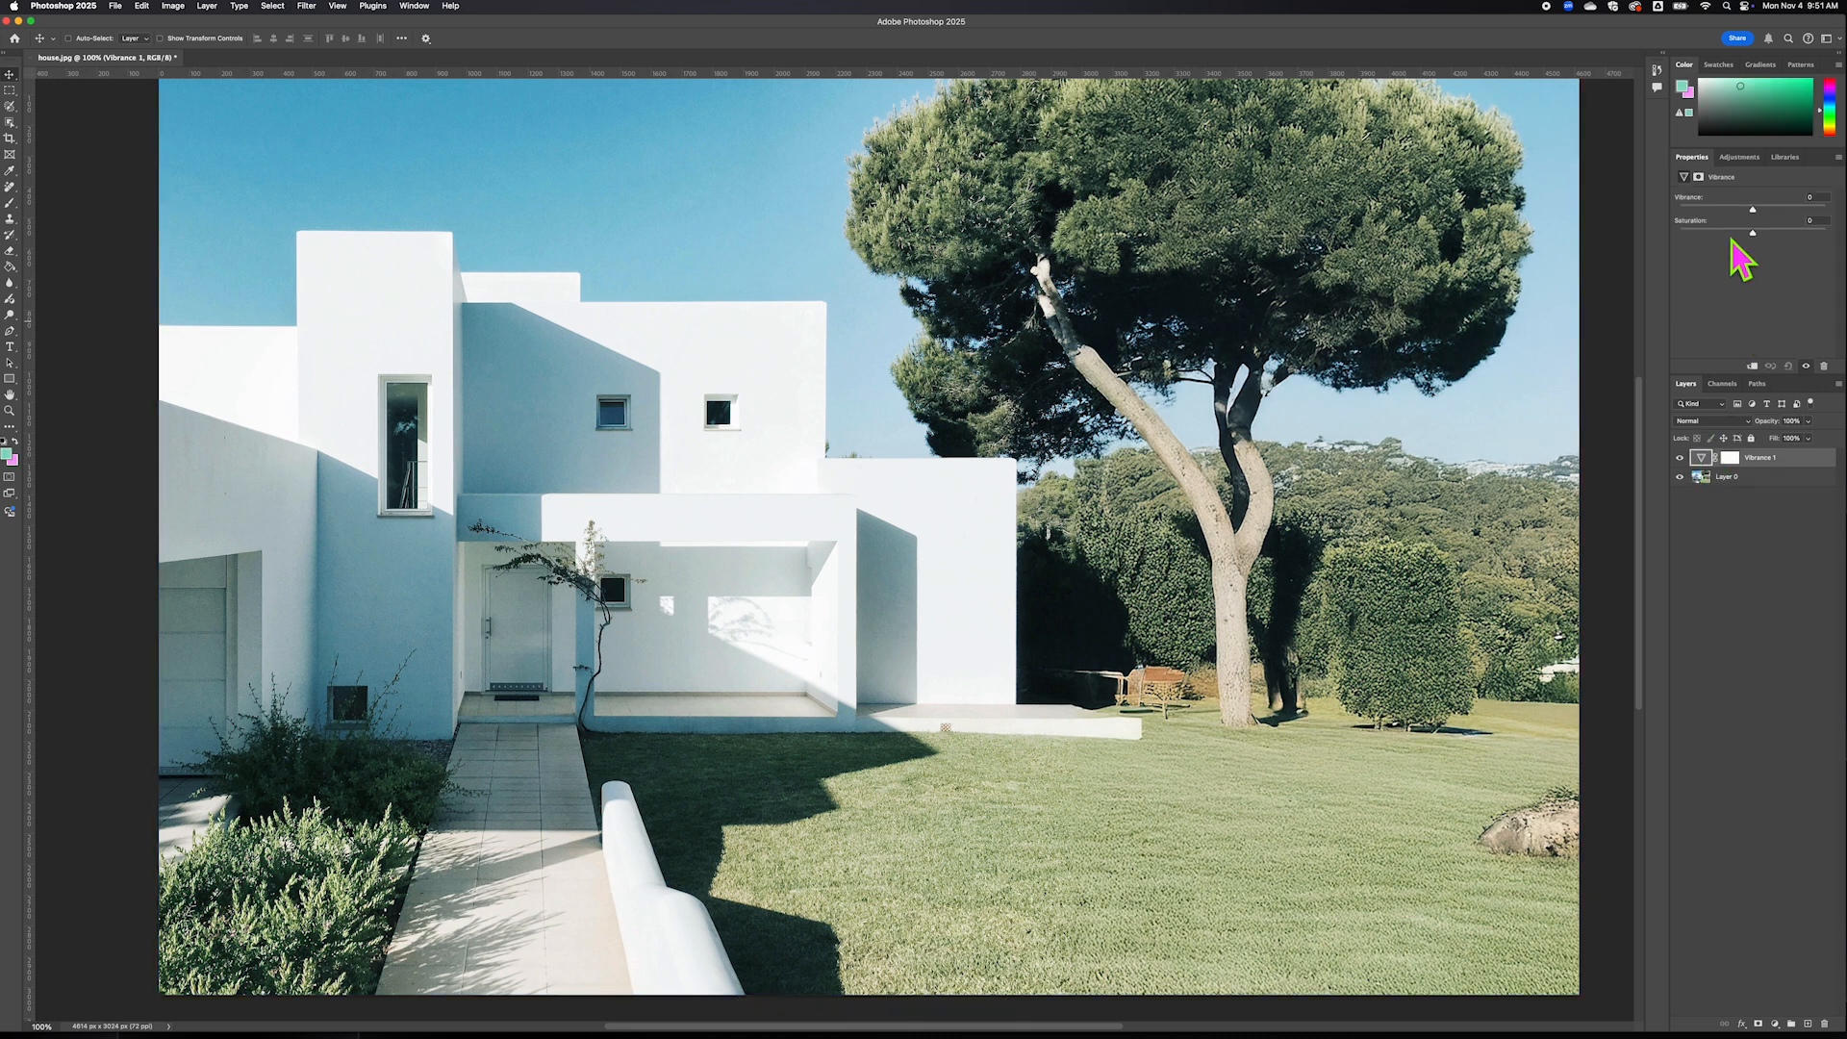
left_click(1696, 525)
left_click(1701, 462)
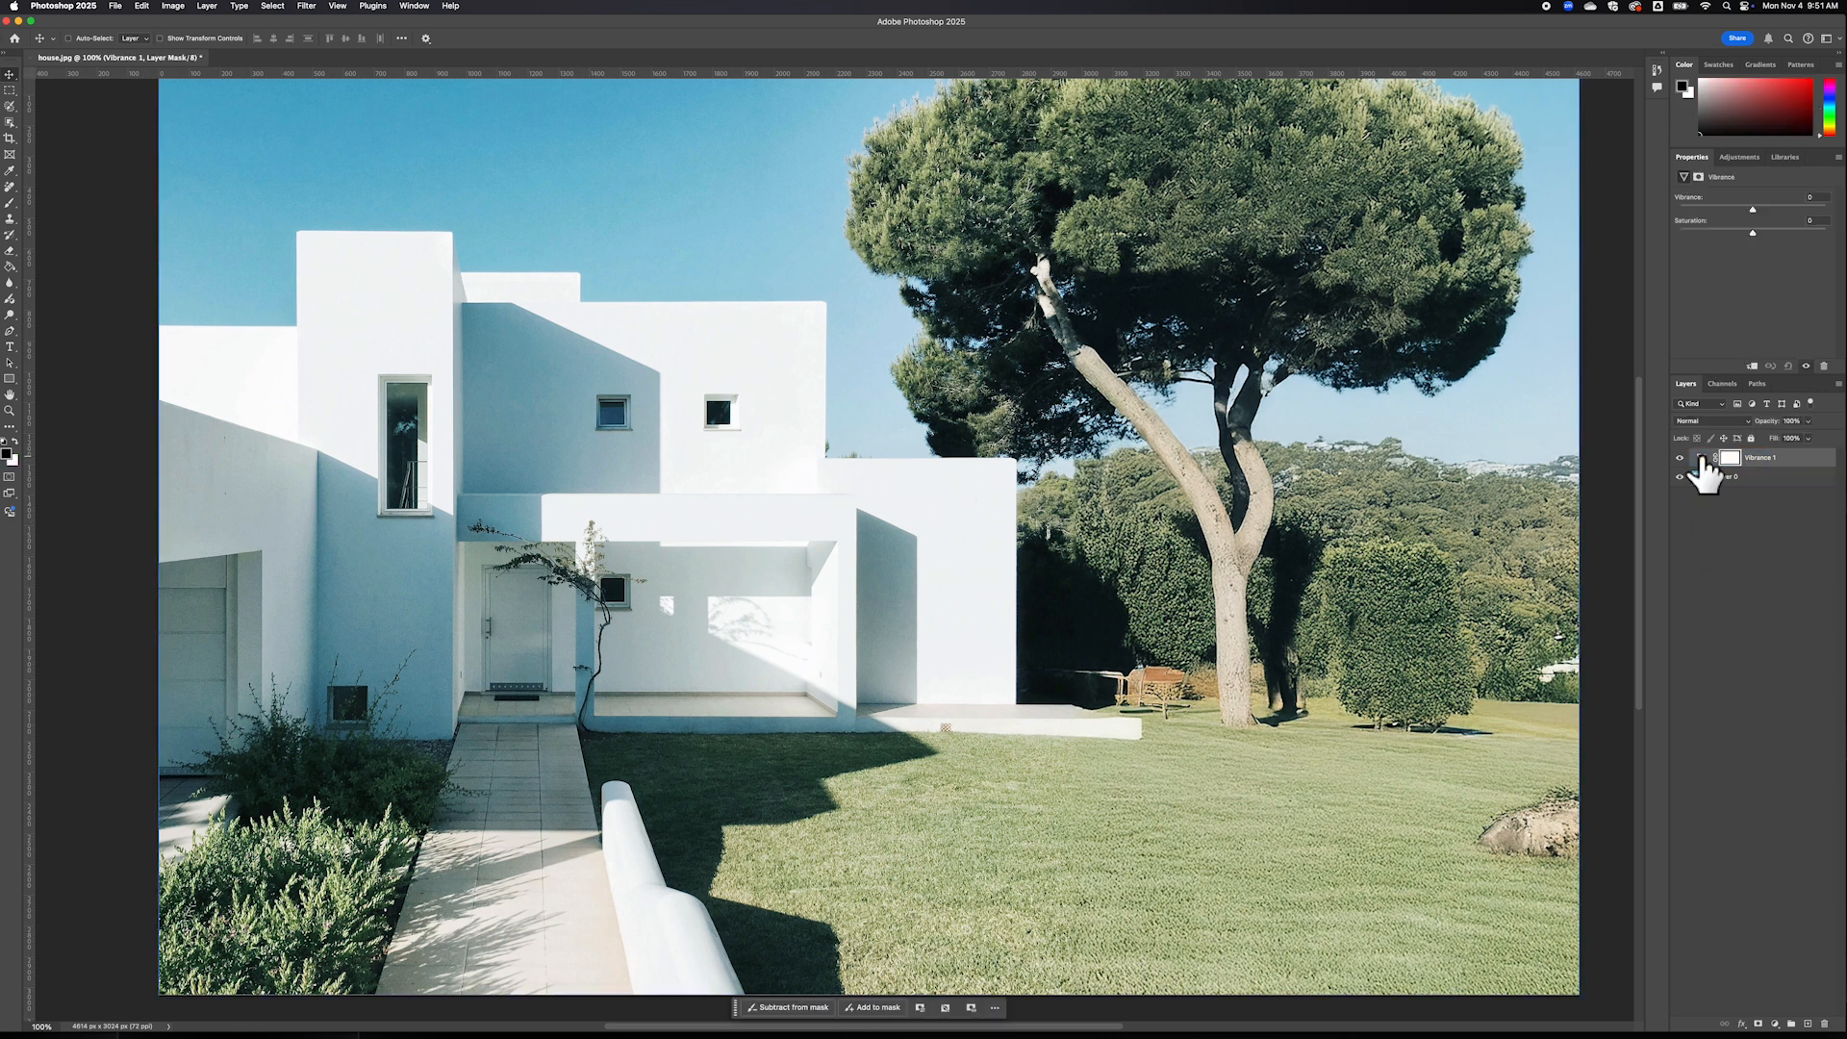
Set the adjustment layer's Vibrance to +45 and Saturation to +56, and deselect the layer
left_click(1700, 459)
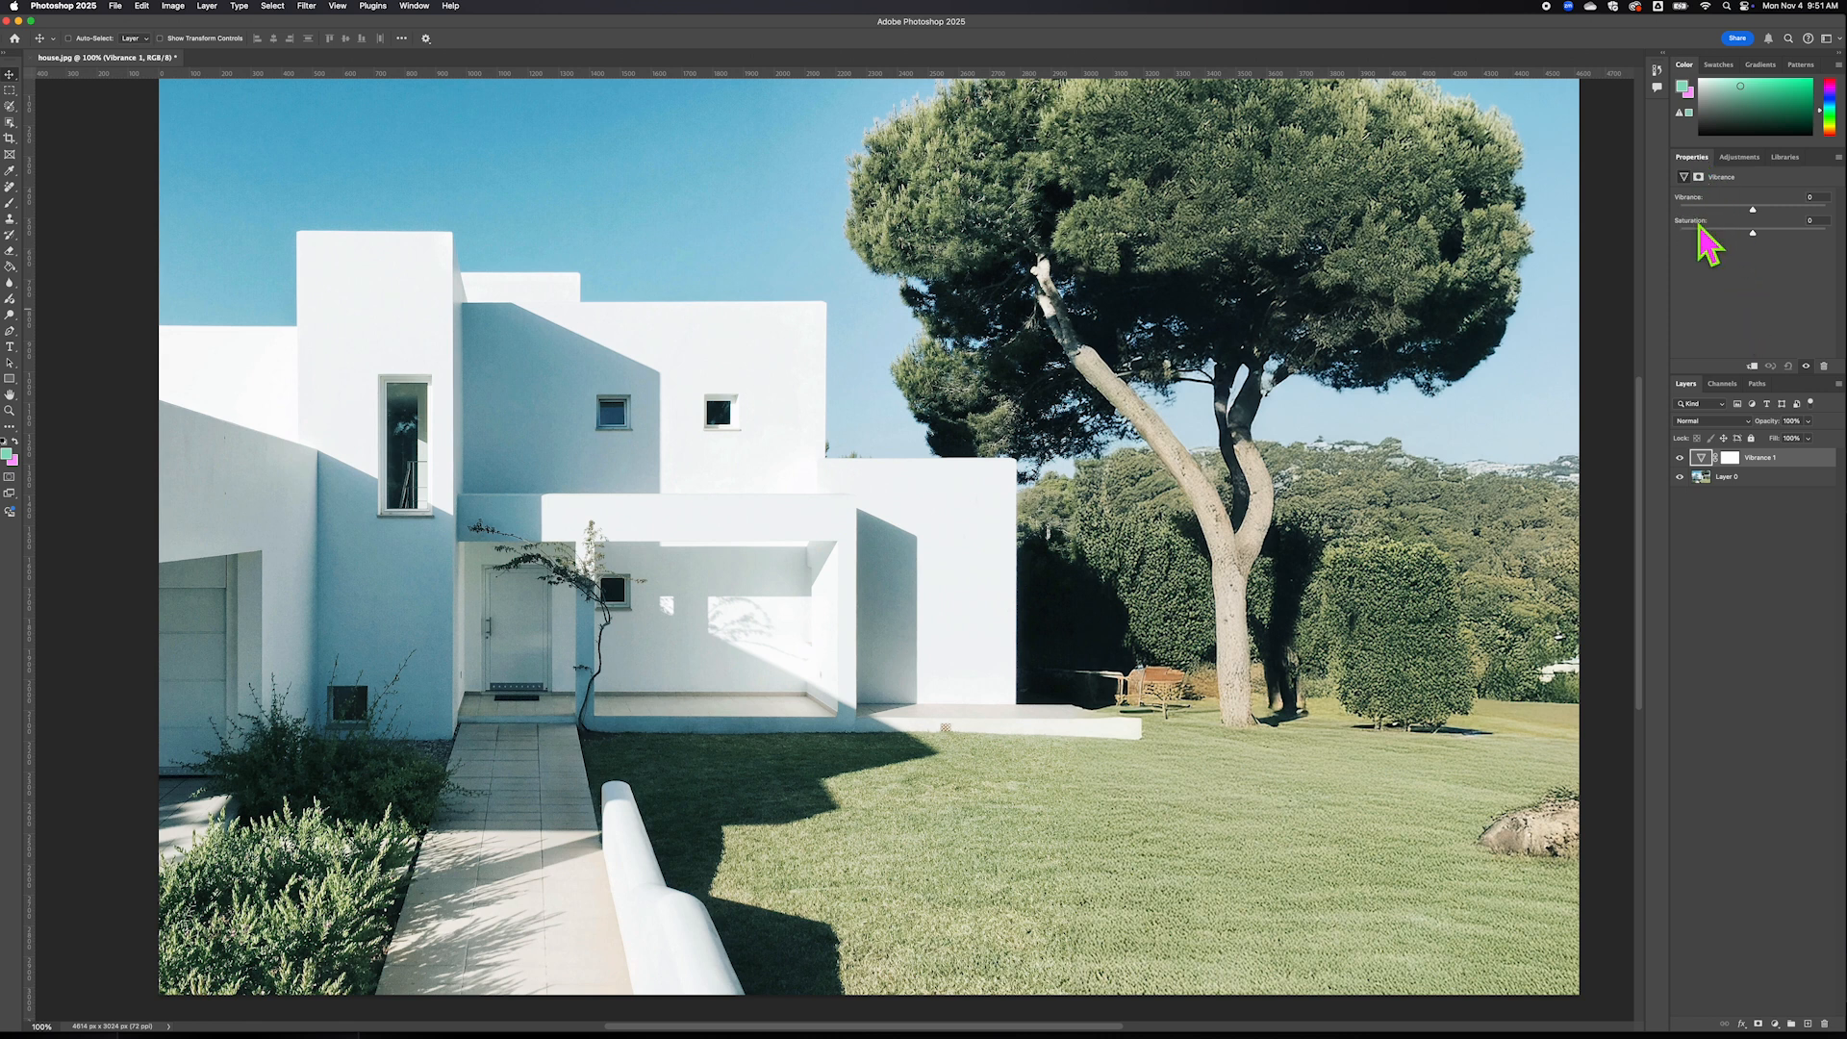
left_click_drag(1753, 209, 1797, 248)
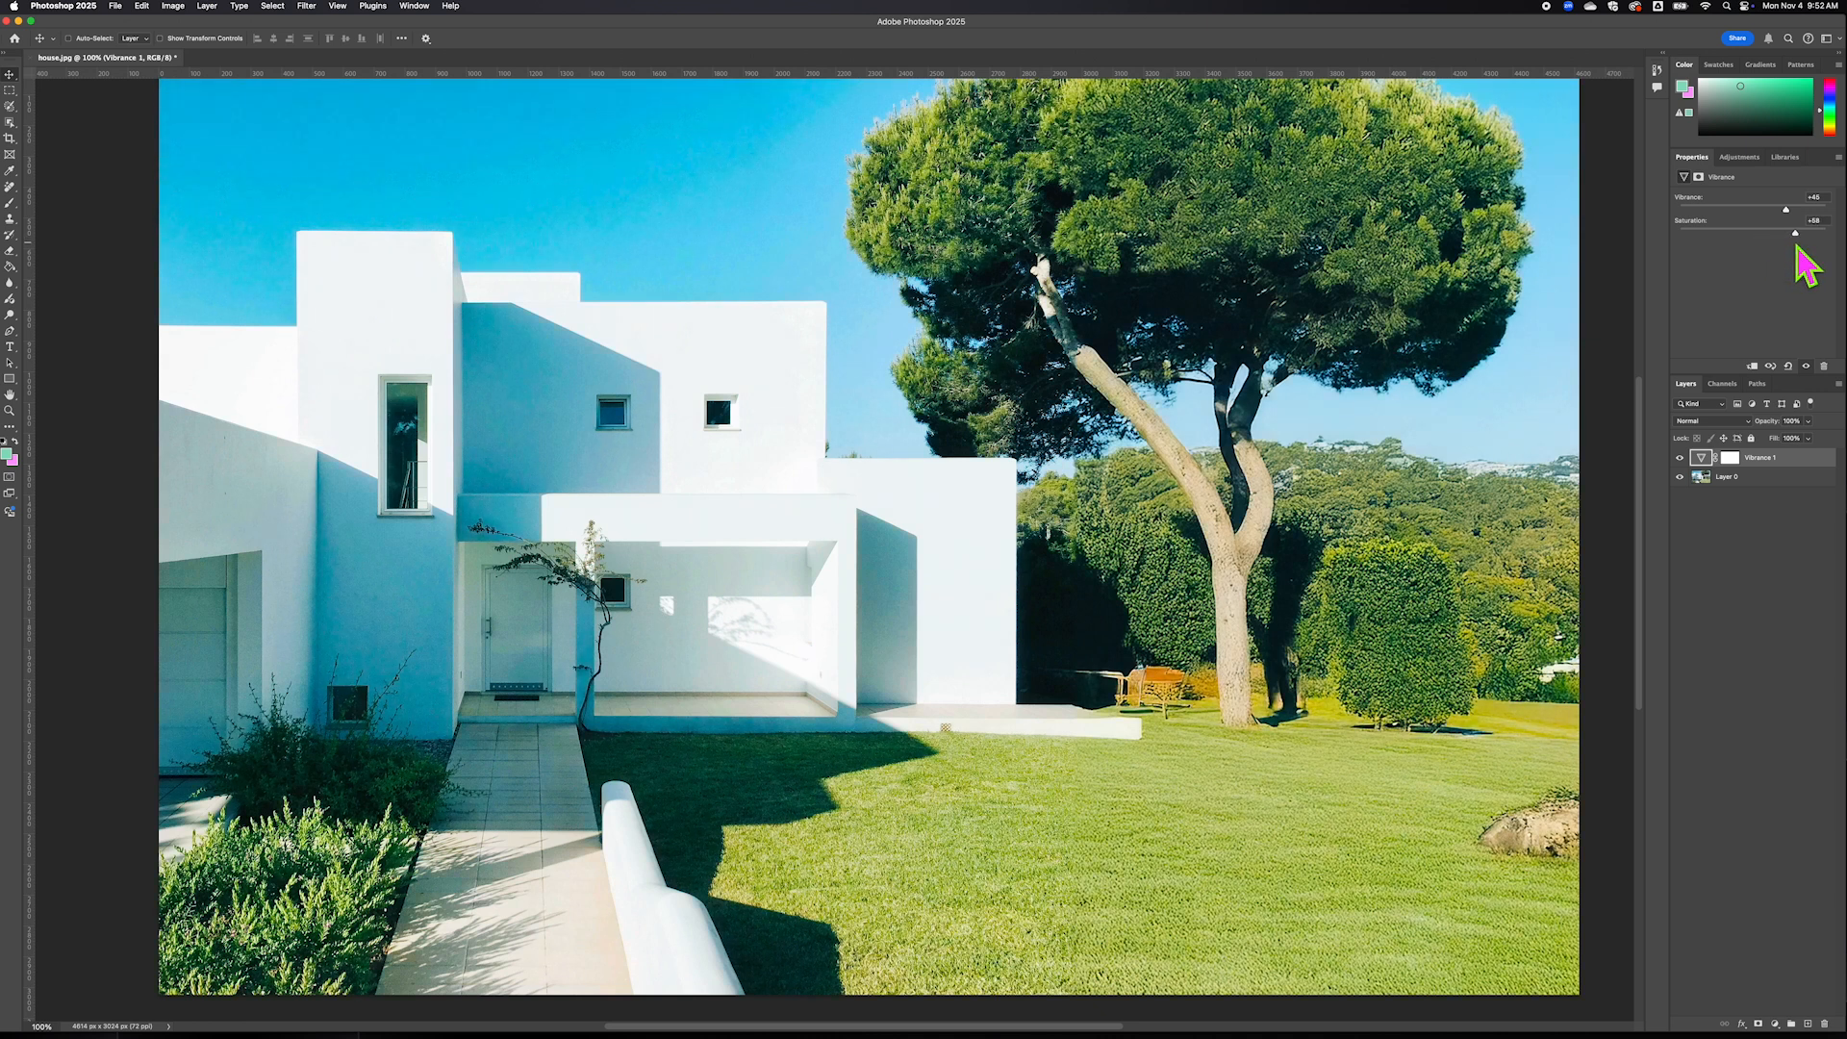
left_click(1705, 527)
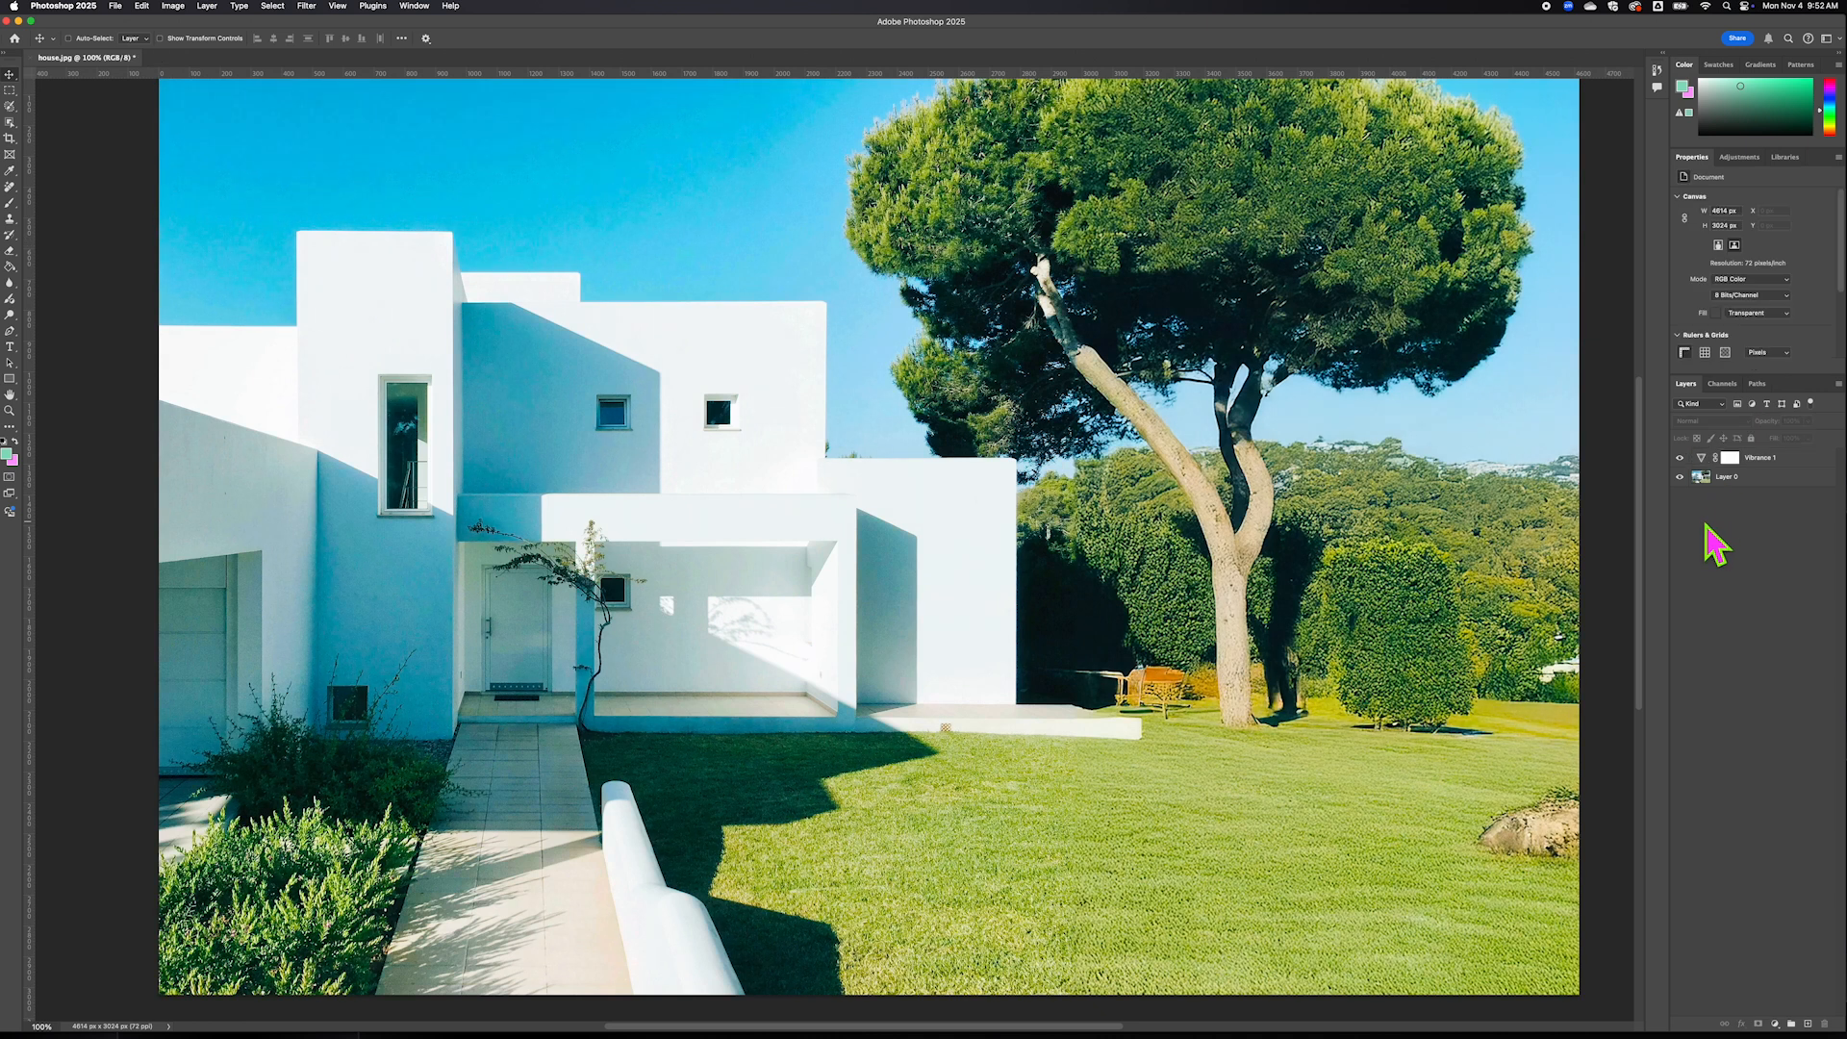
Hide and show the Vibrance adjustment layer to compare the photo without and with it
left_click(1681, 458)
left_click(1695, 478)
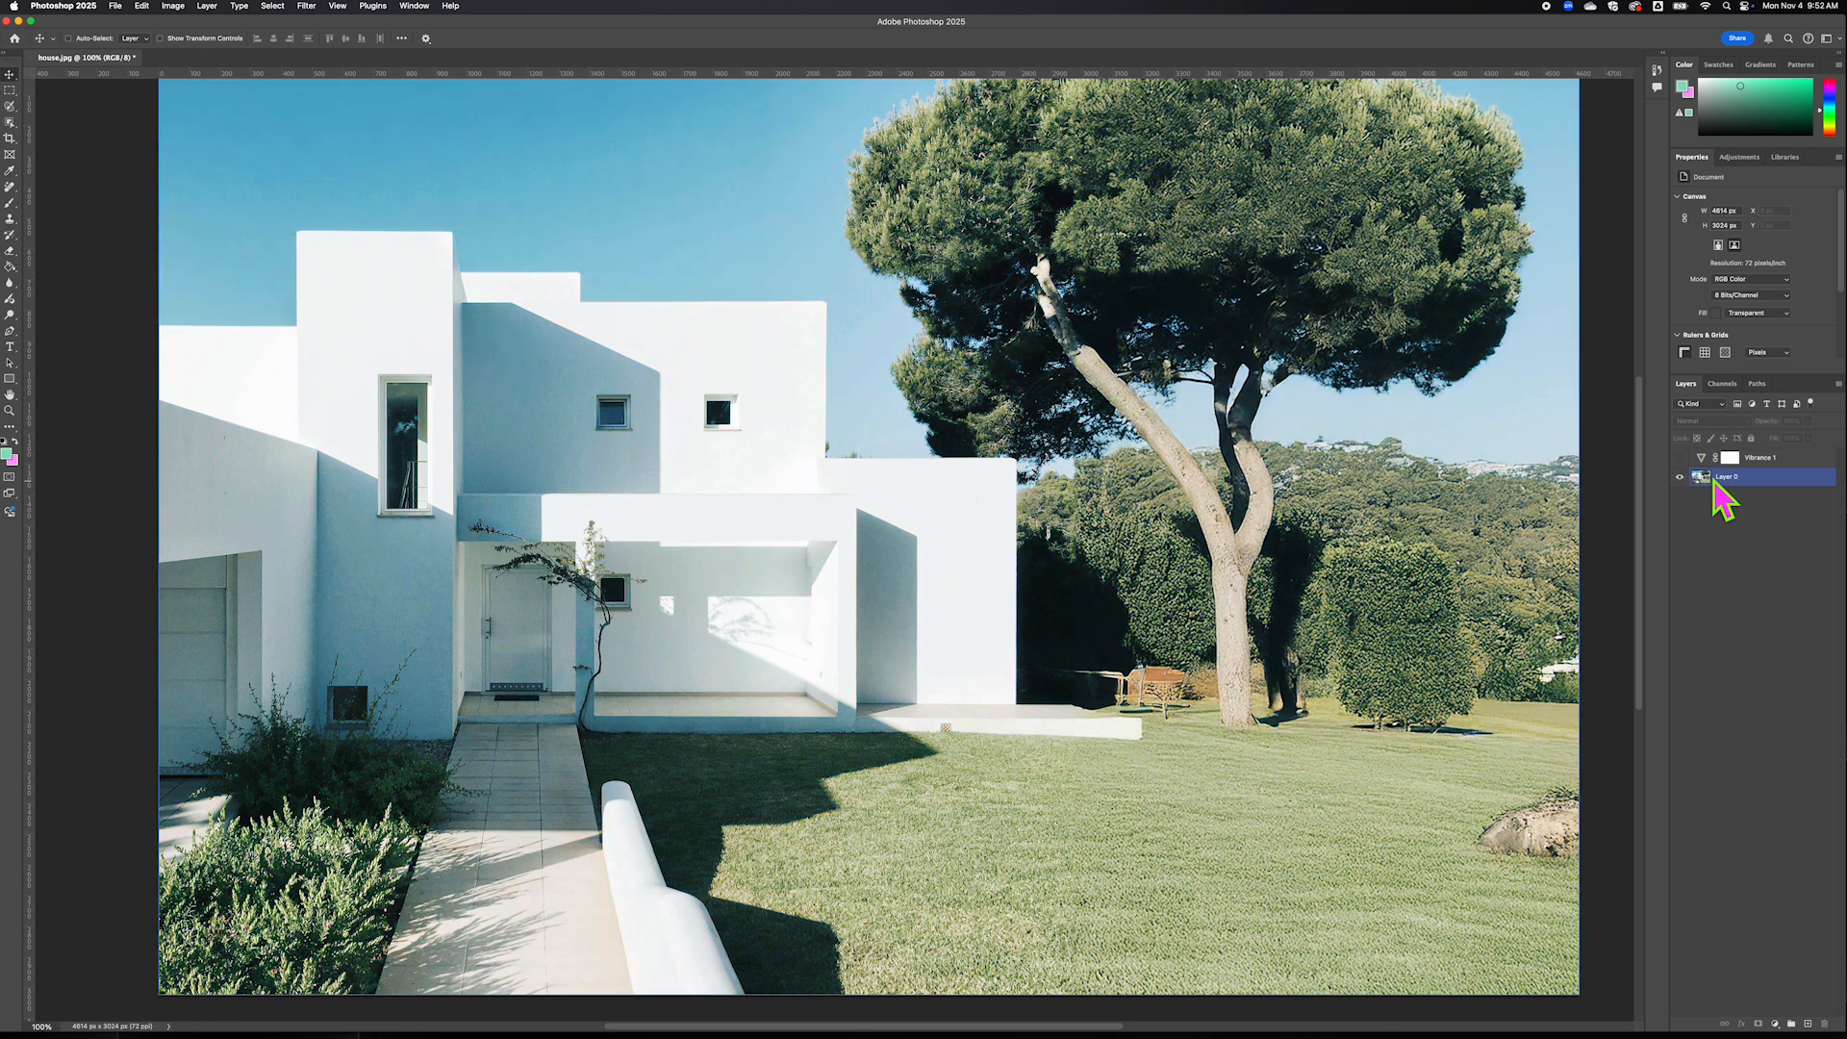
left_click(1679, 459)
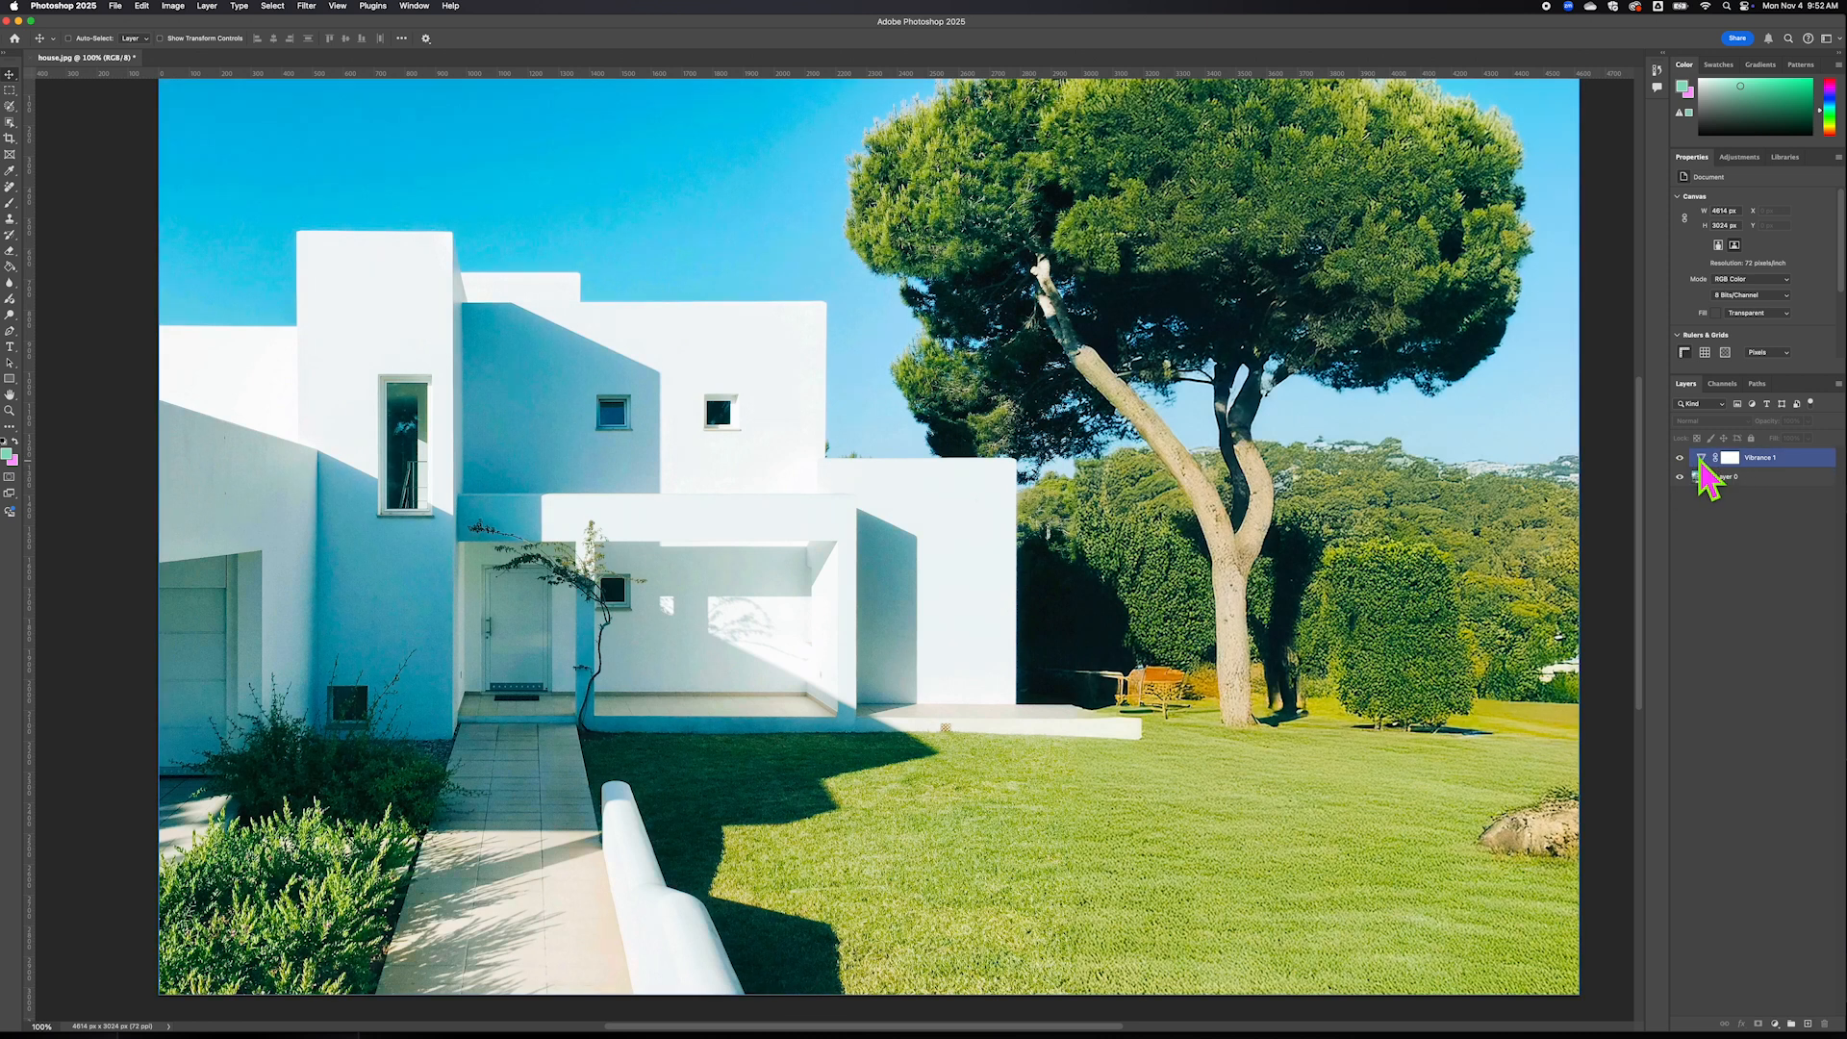
left_click(1761, 477)
scroll(998, 563, "down", 3)
scroll(997, 558, "up", 4)
scroll(998, 555, "down", 2)
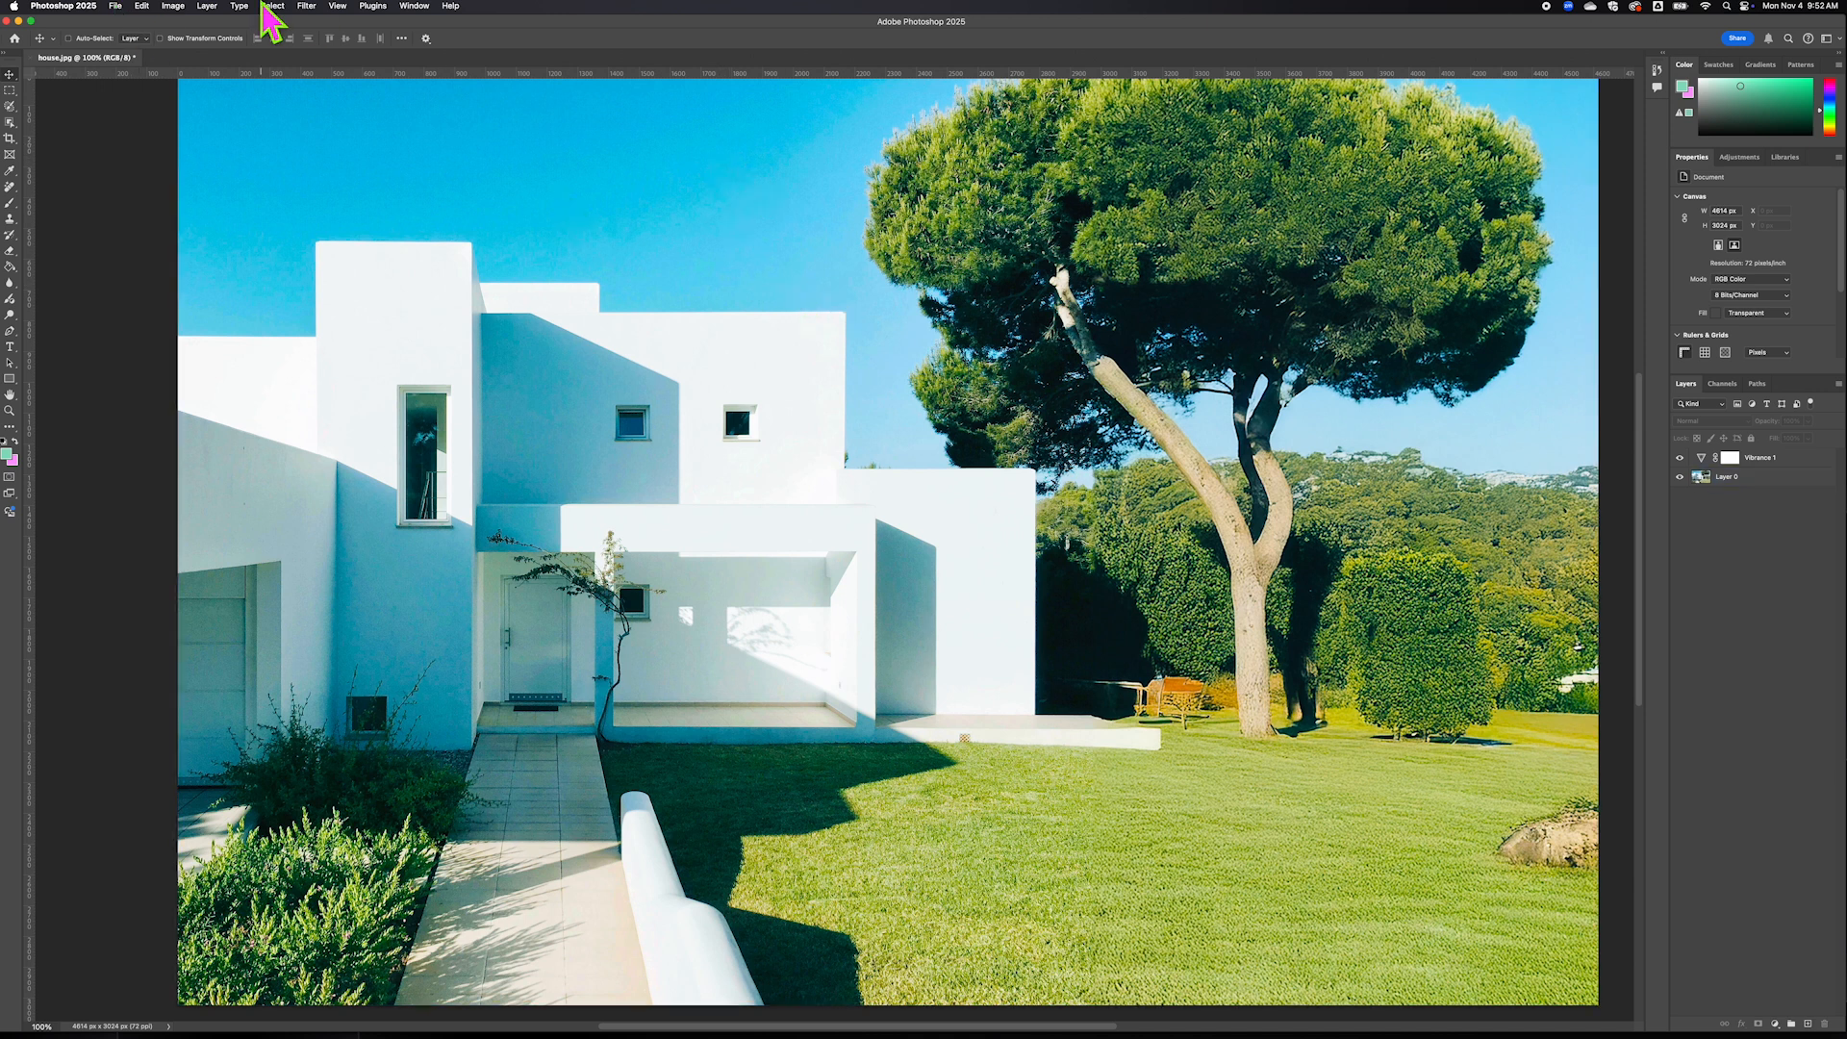
scroll(312, 294, "down", 3)
scroll(312, 293, "up", 4)
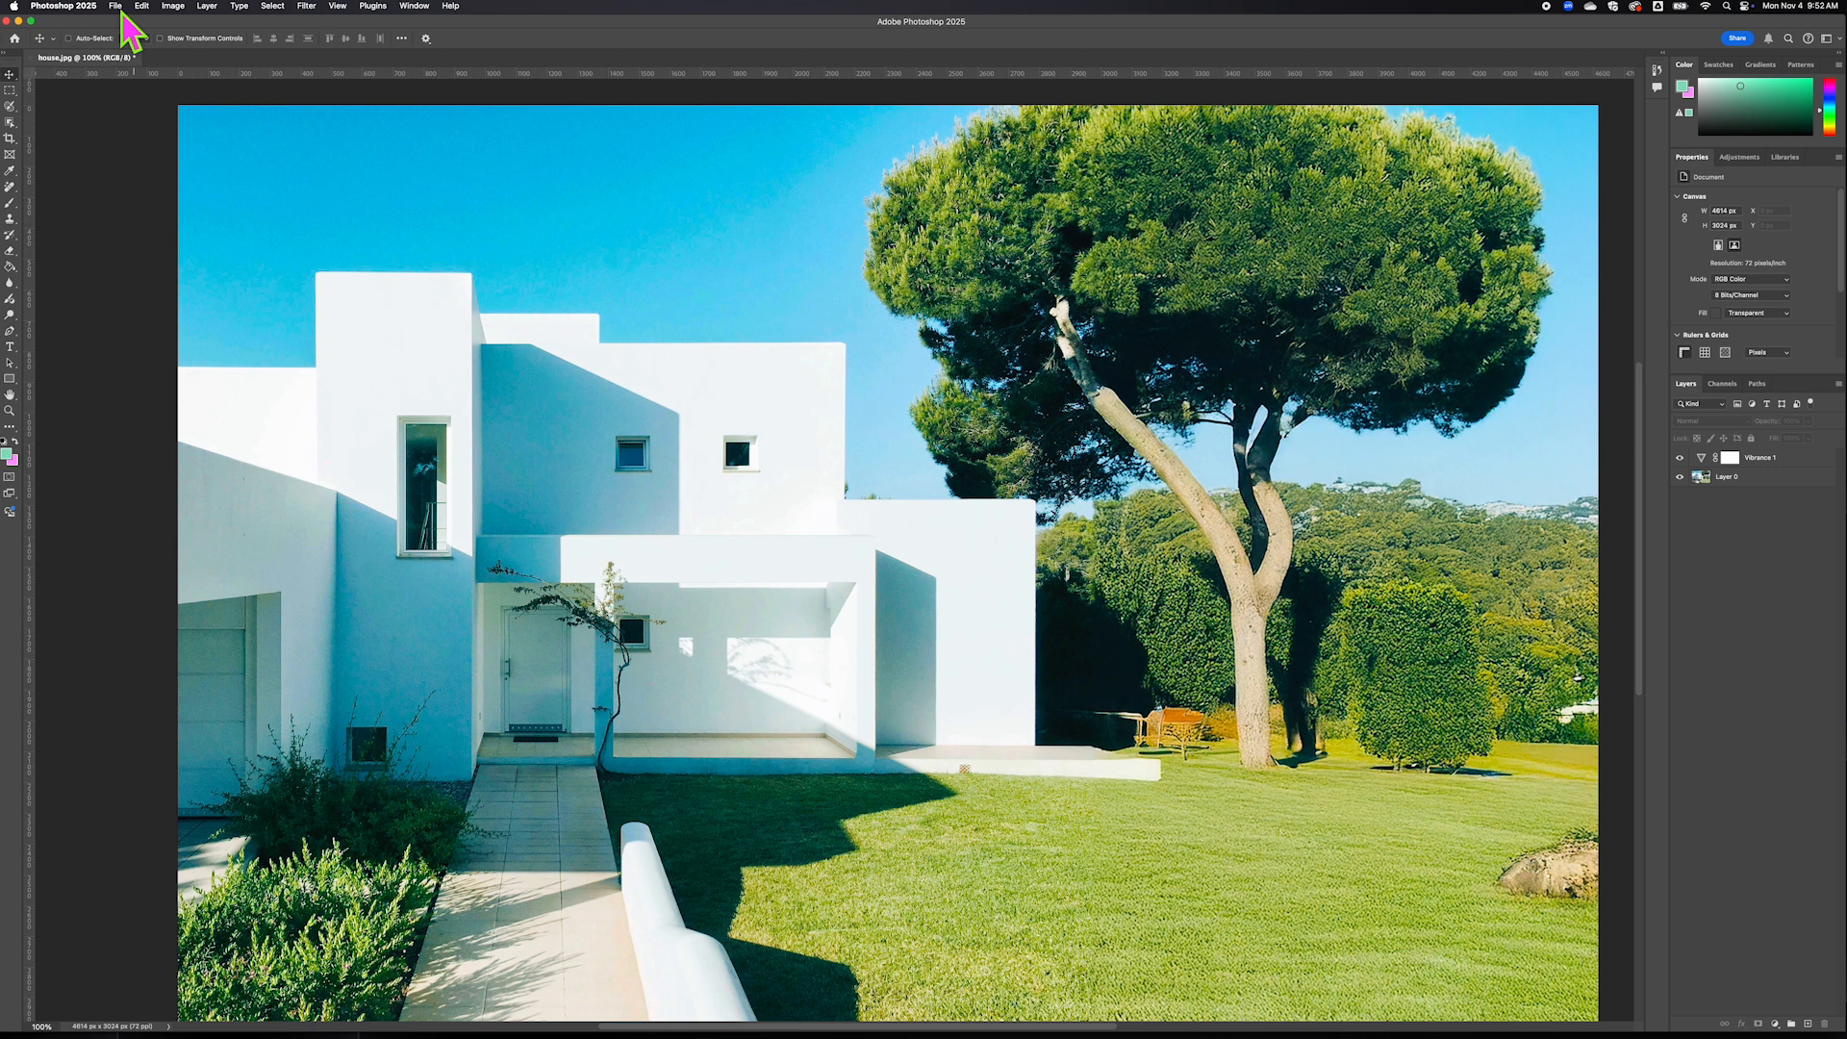
Save a JPEG copy of the edited house photo as house final.jpg in the Final folder inside Photo Tutorial, embedding the color profile
left_click(114, 7)
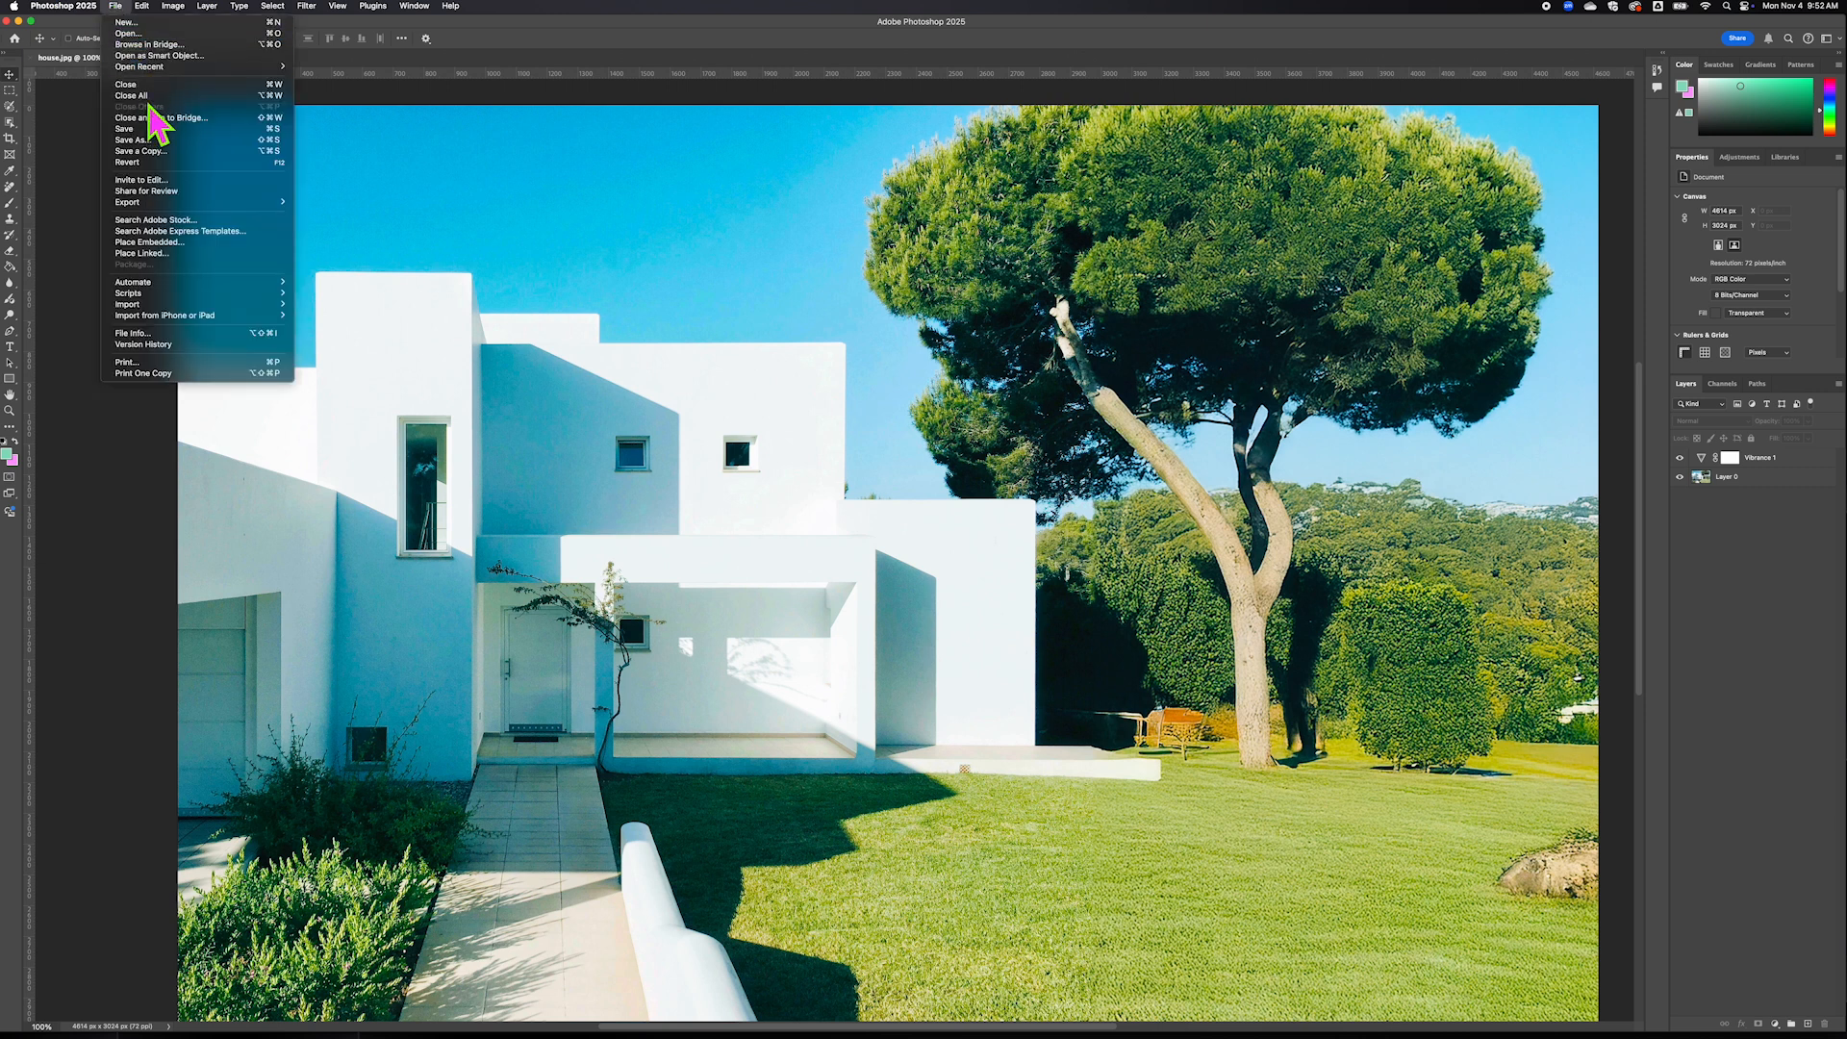
left_click(183, 152)
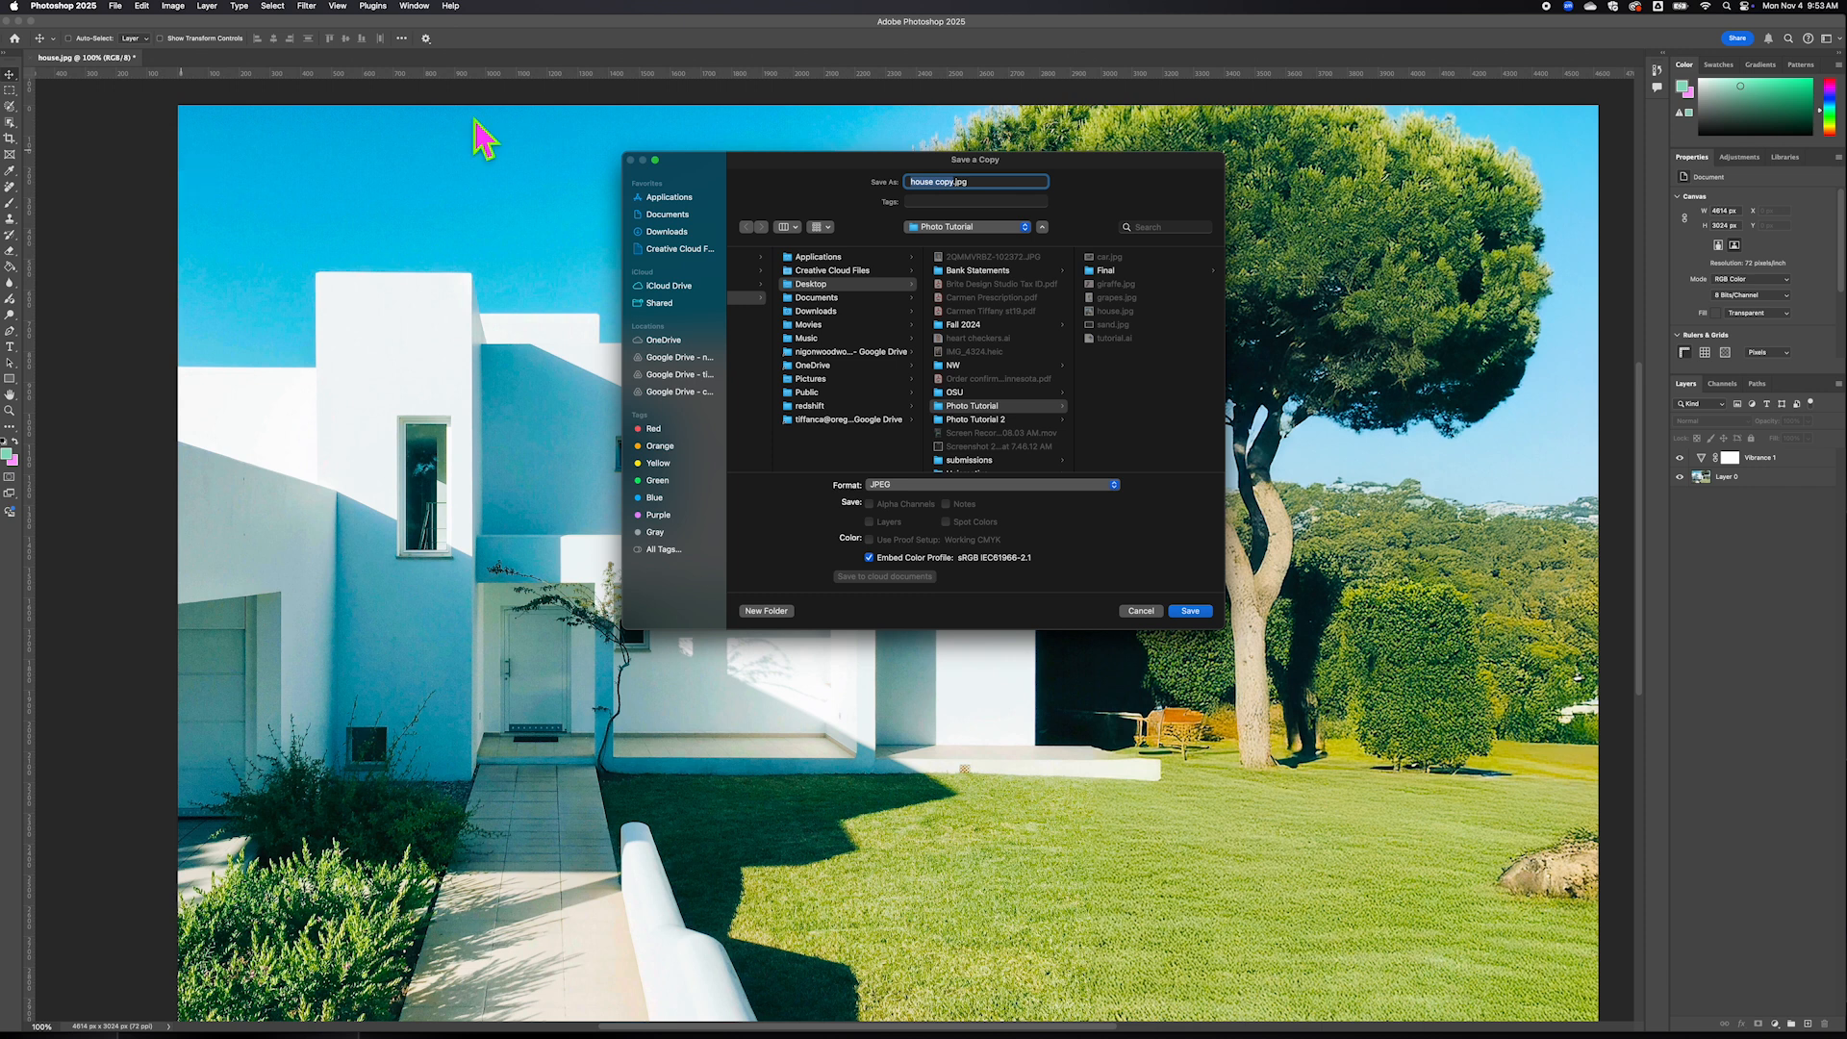
left_click(949, 177)
left_click(1108, 270)
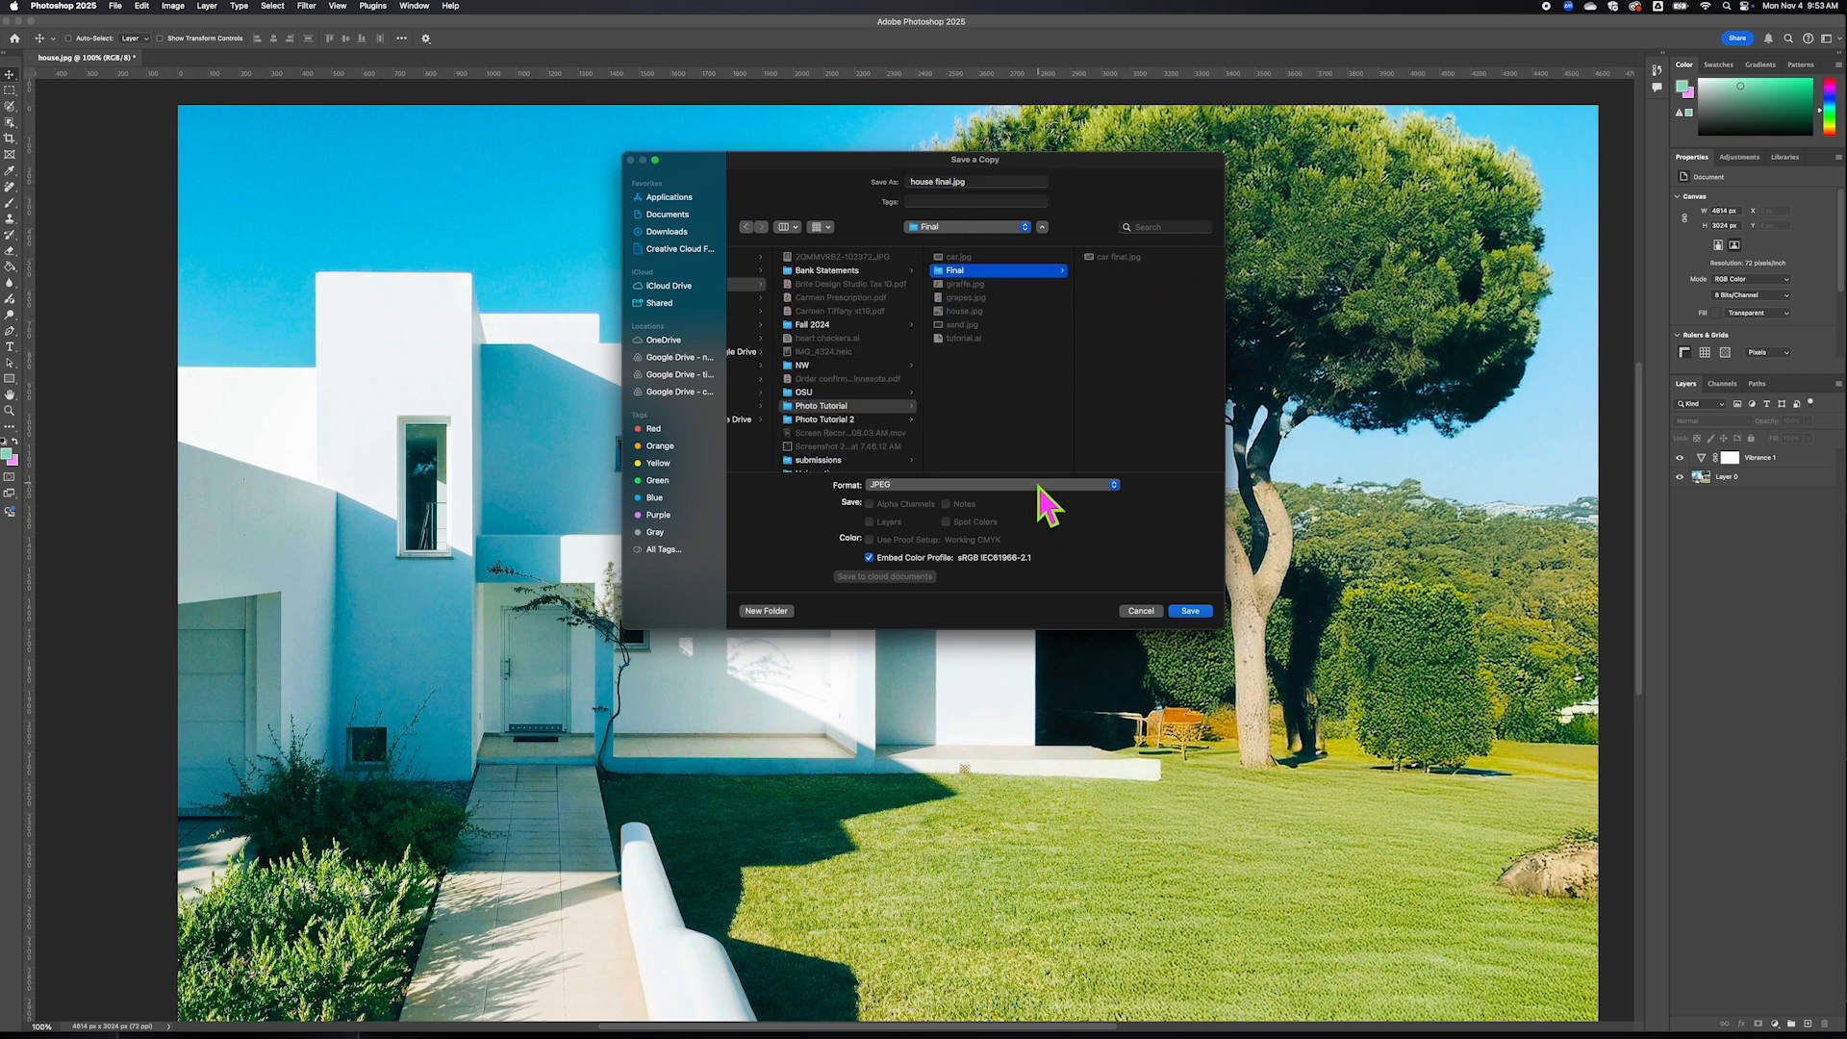
left_click(1193, 612)
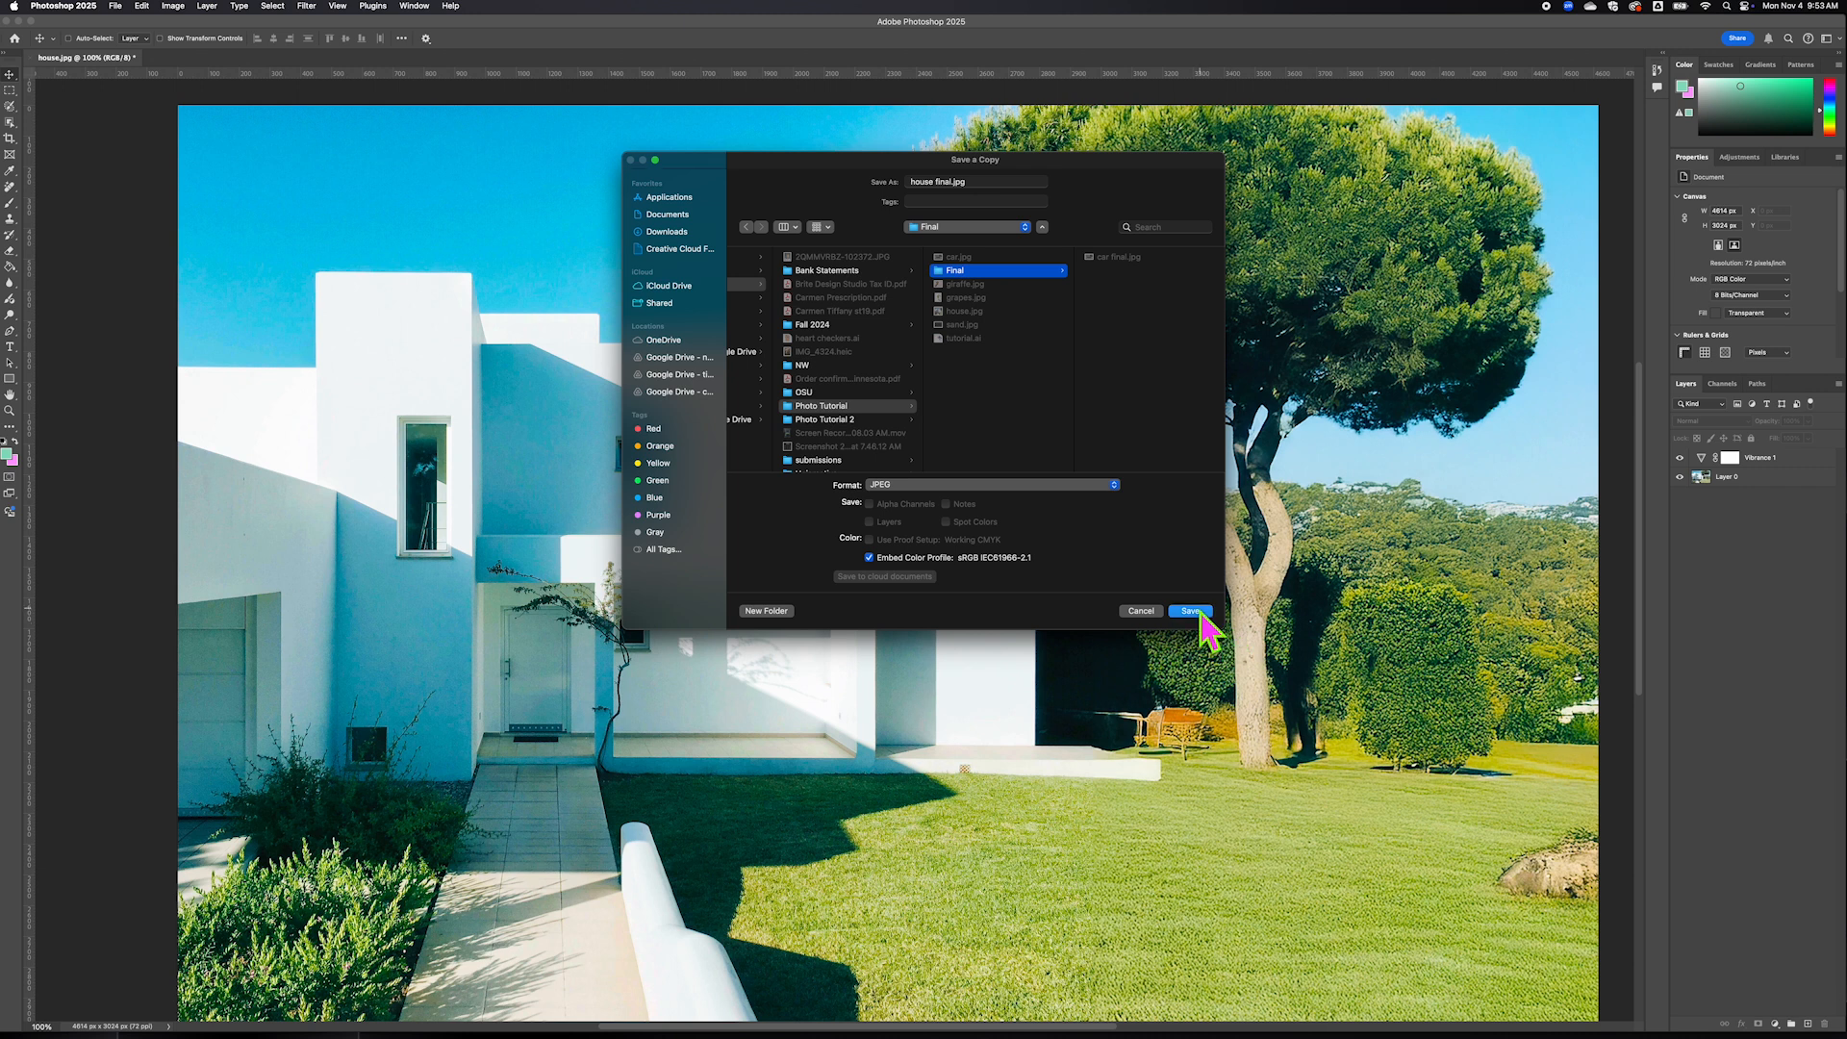
left_click(1173, 258)
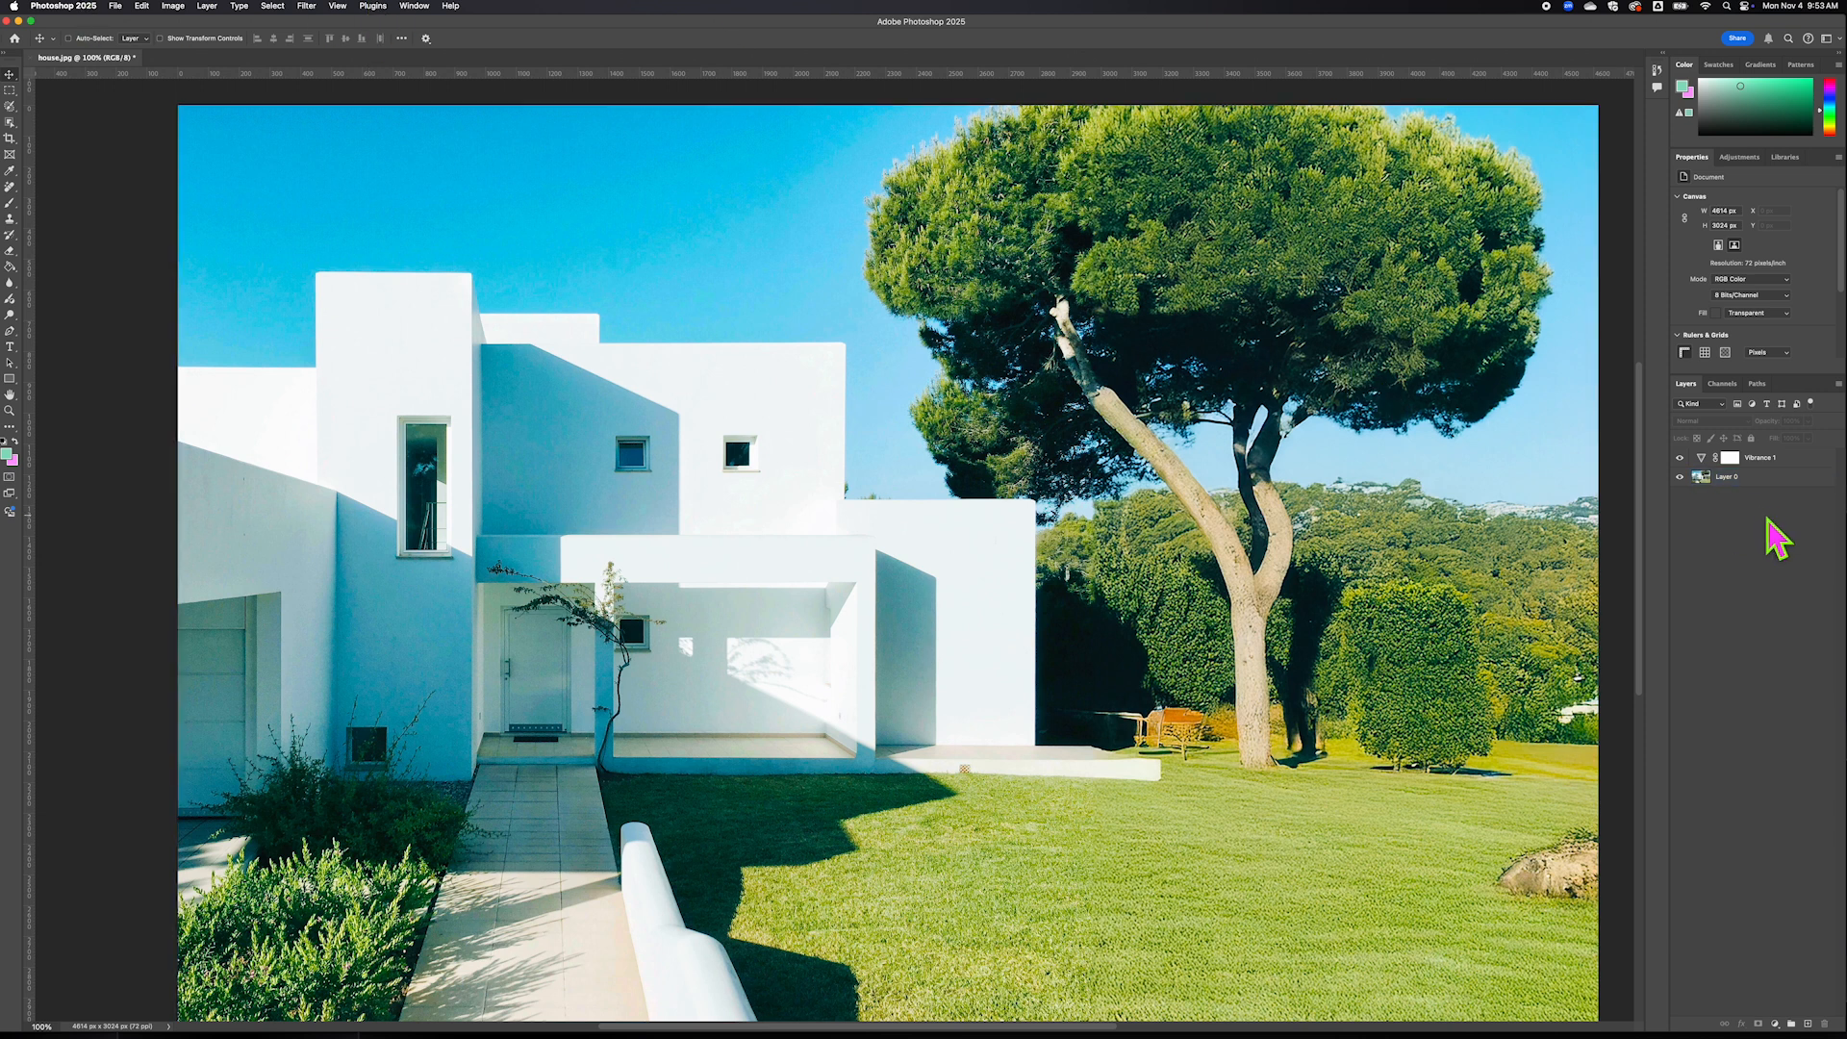
left_click(1700, 461)
left_click(1705, 476)
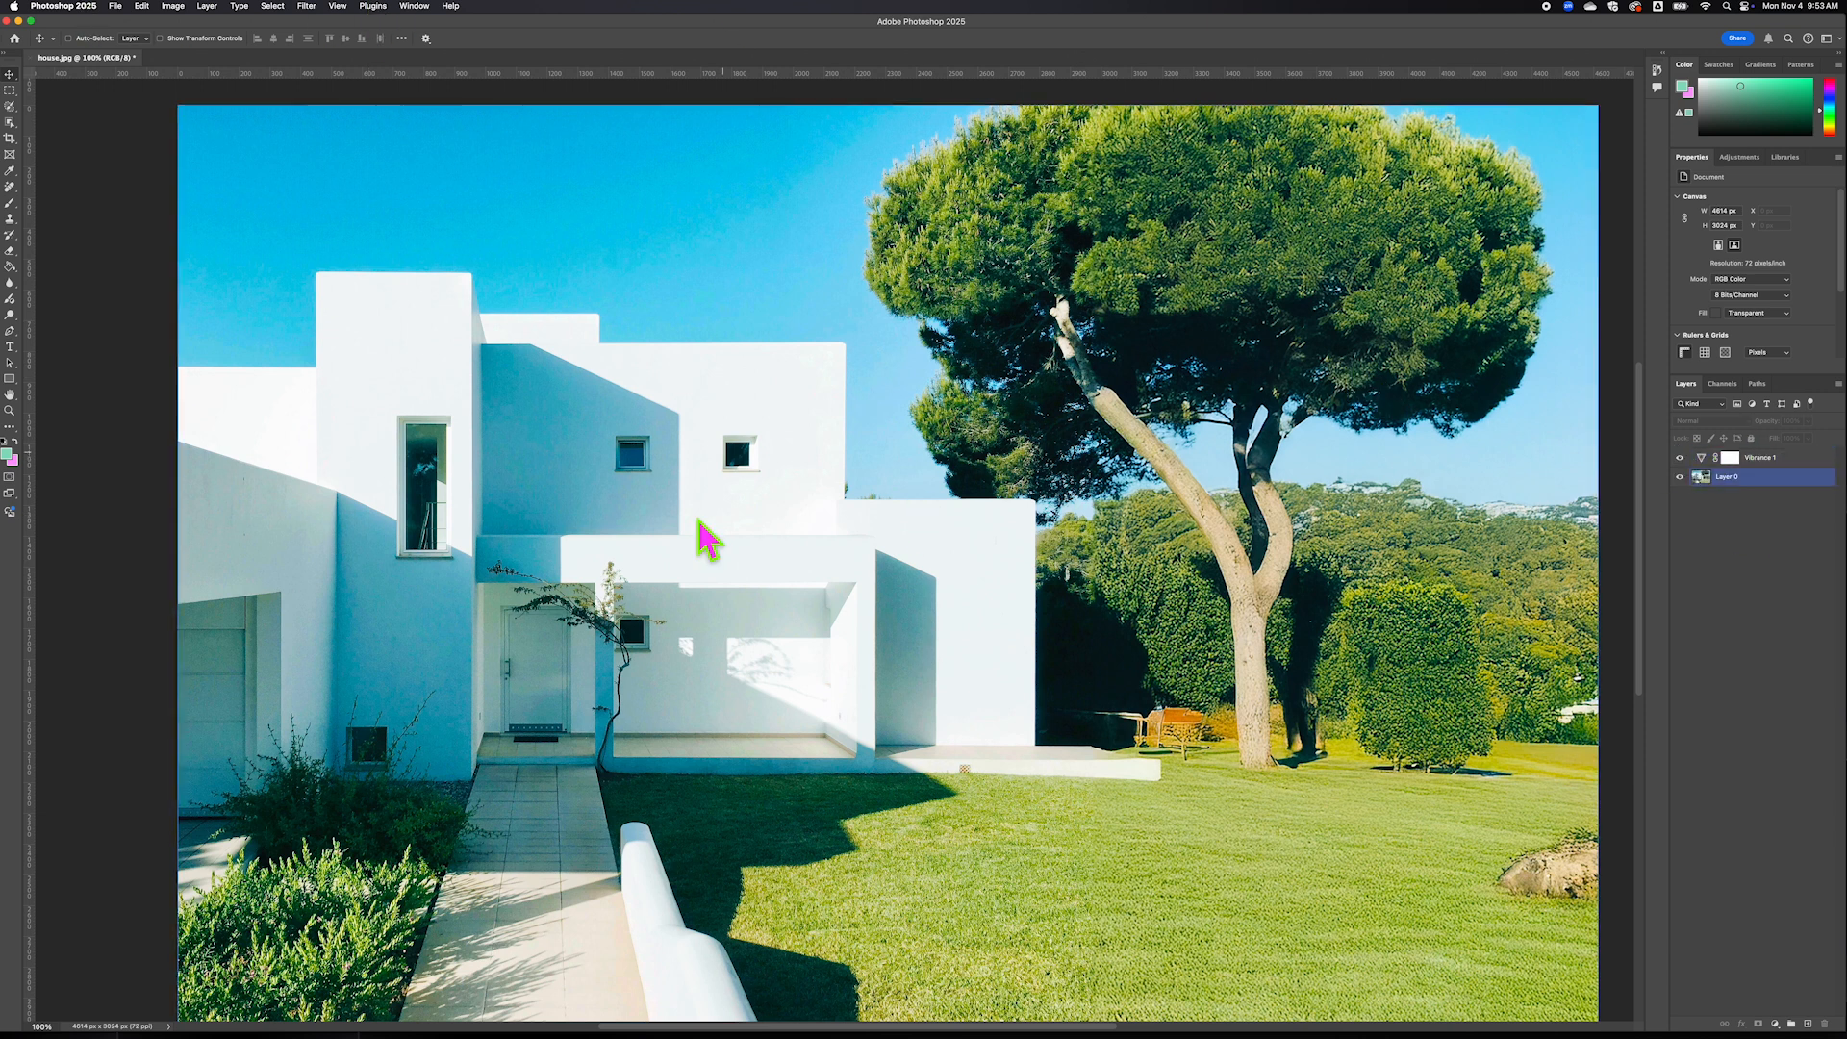
left_click(1739, 457)
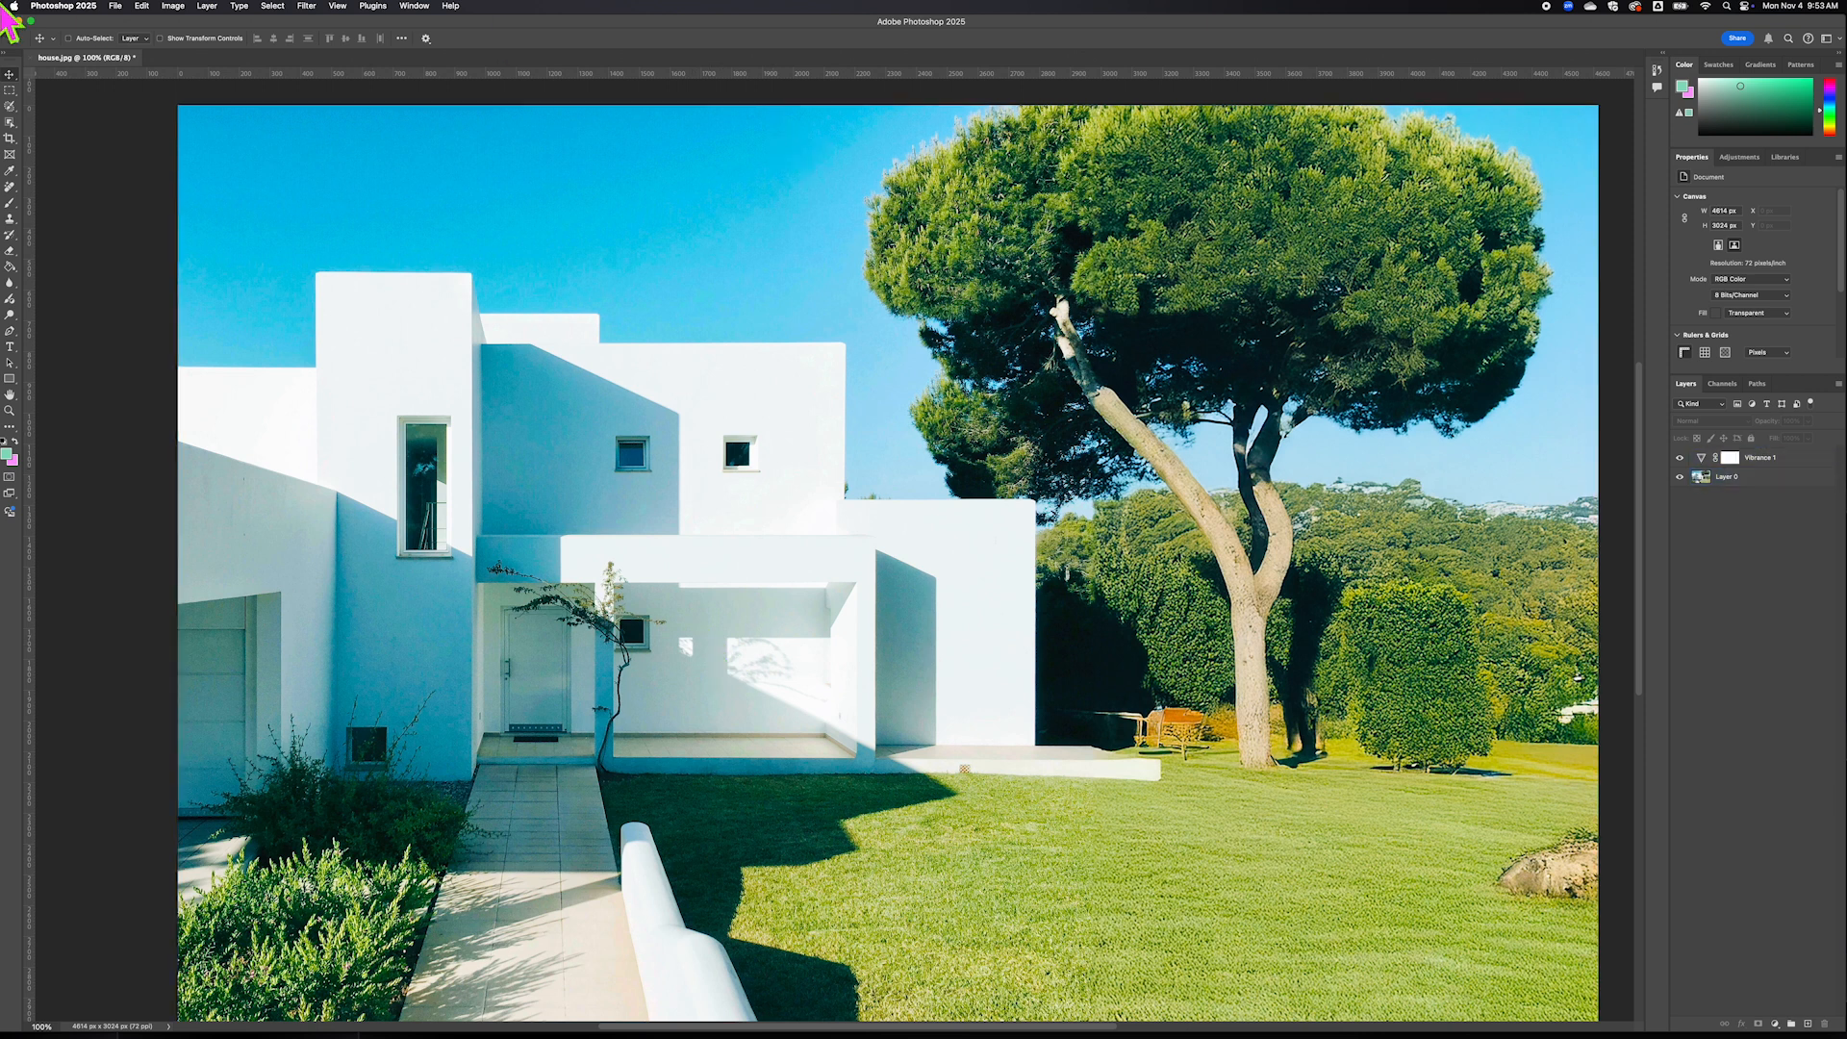
Save the layered document as house.psd in Photoshop format in the Photo Tutorial folder, with Maximize Compatibility enabled
left_click(115, 7)
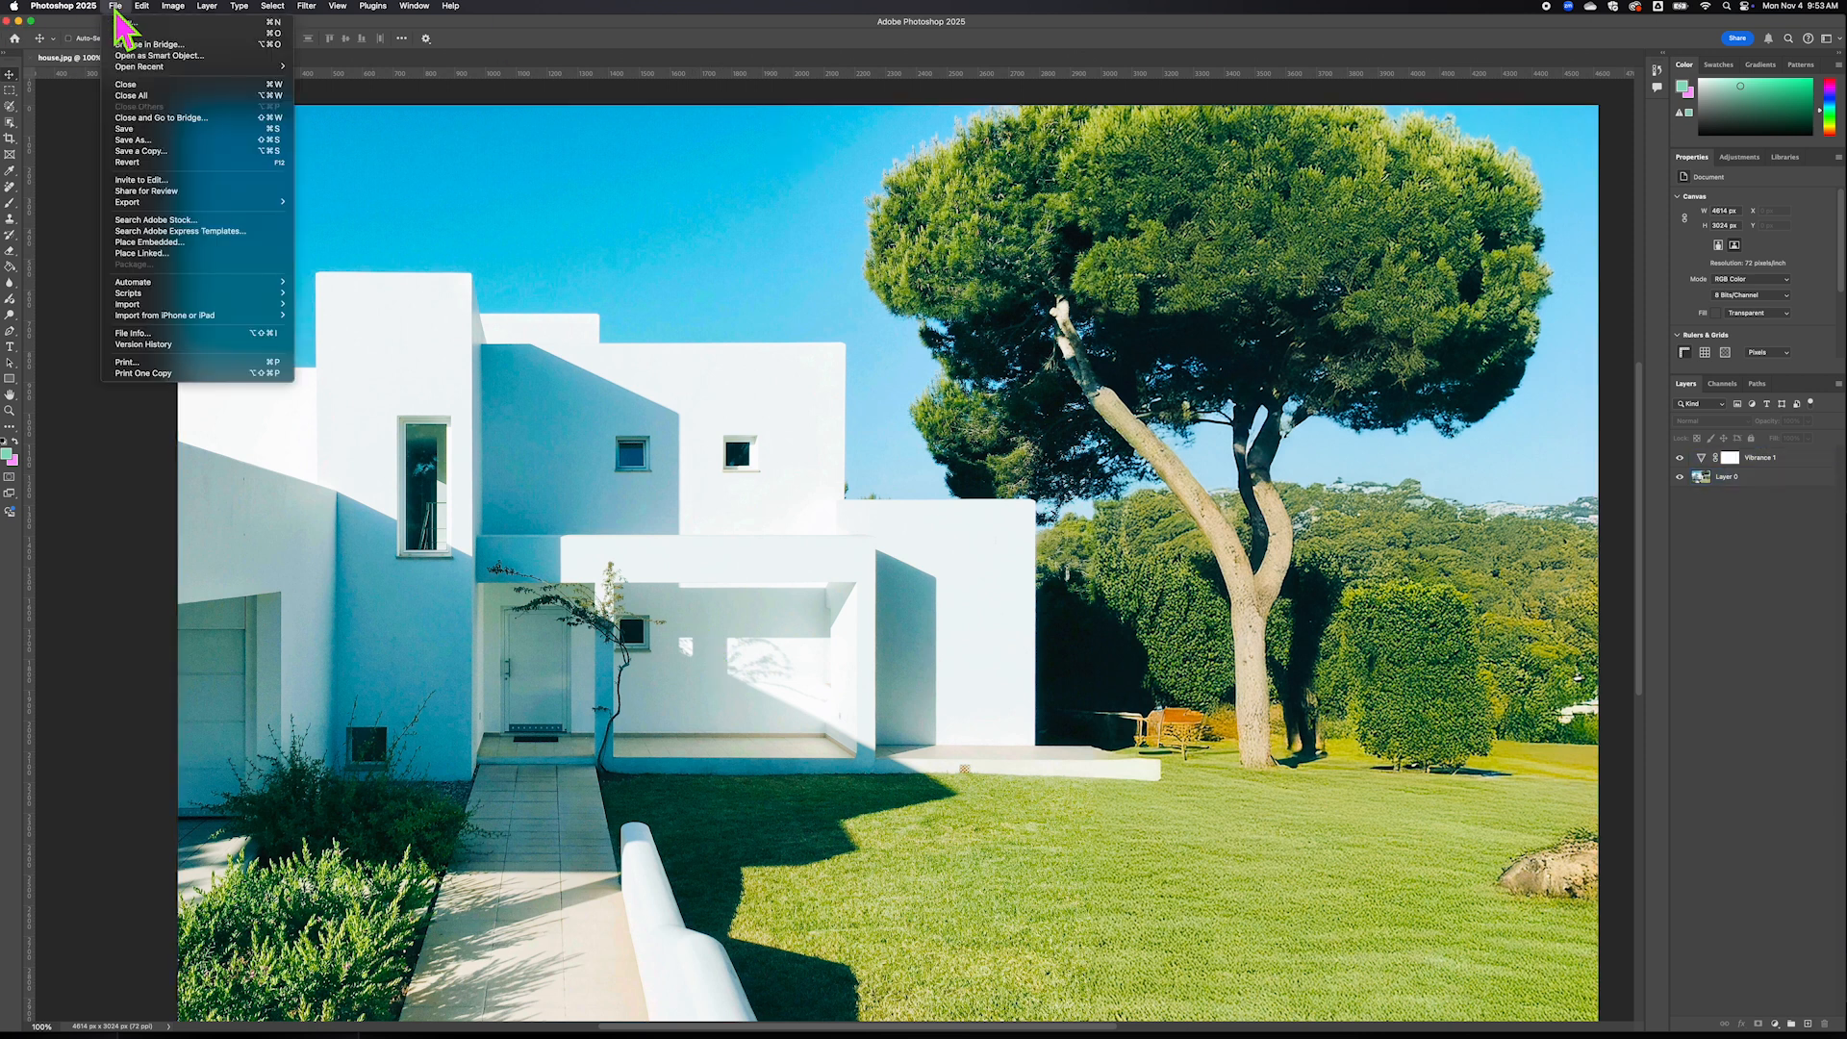
left_click(169, 140)
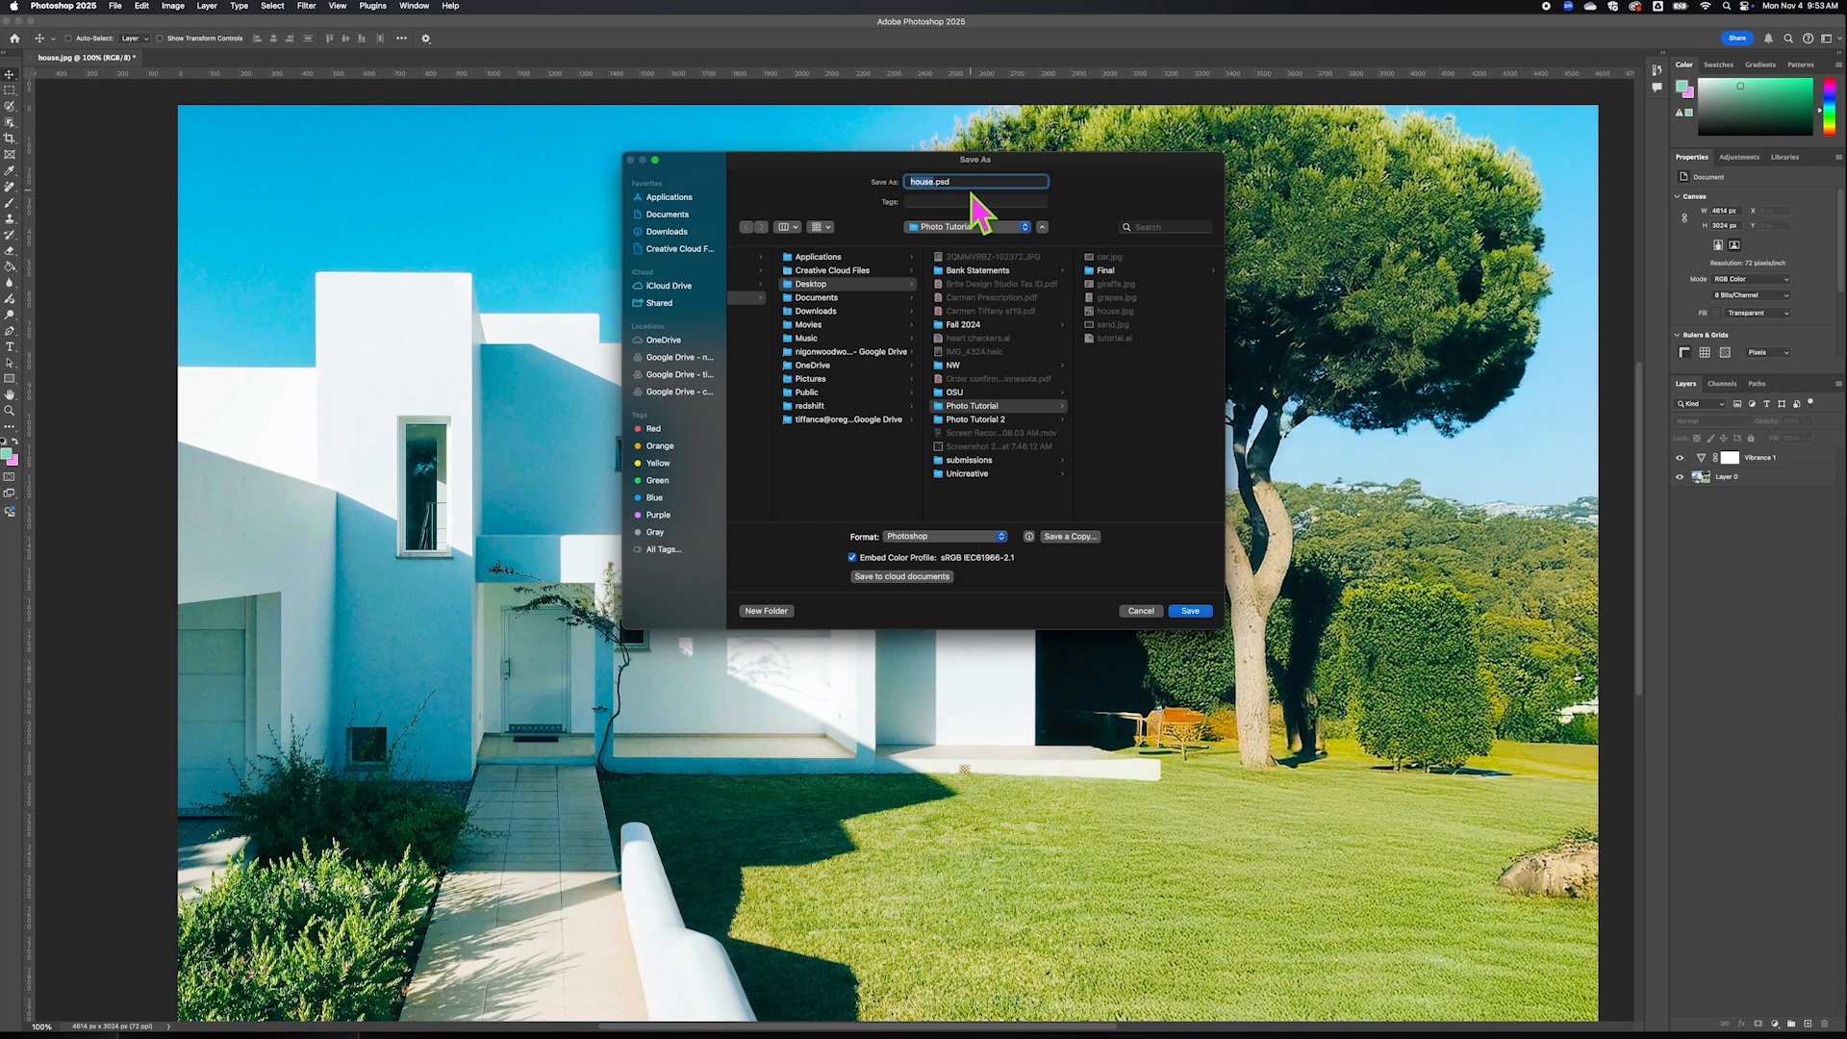
left_click(905, 537)
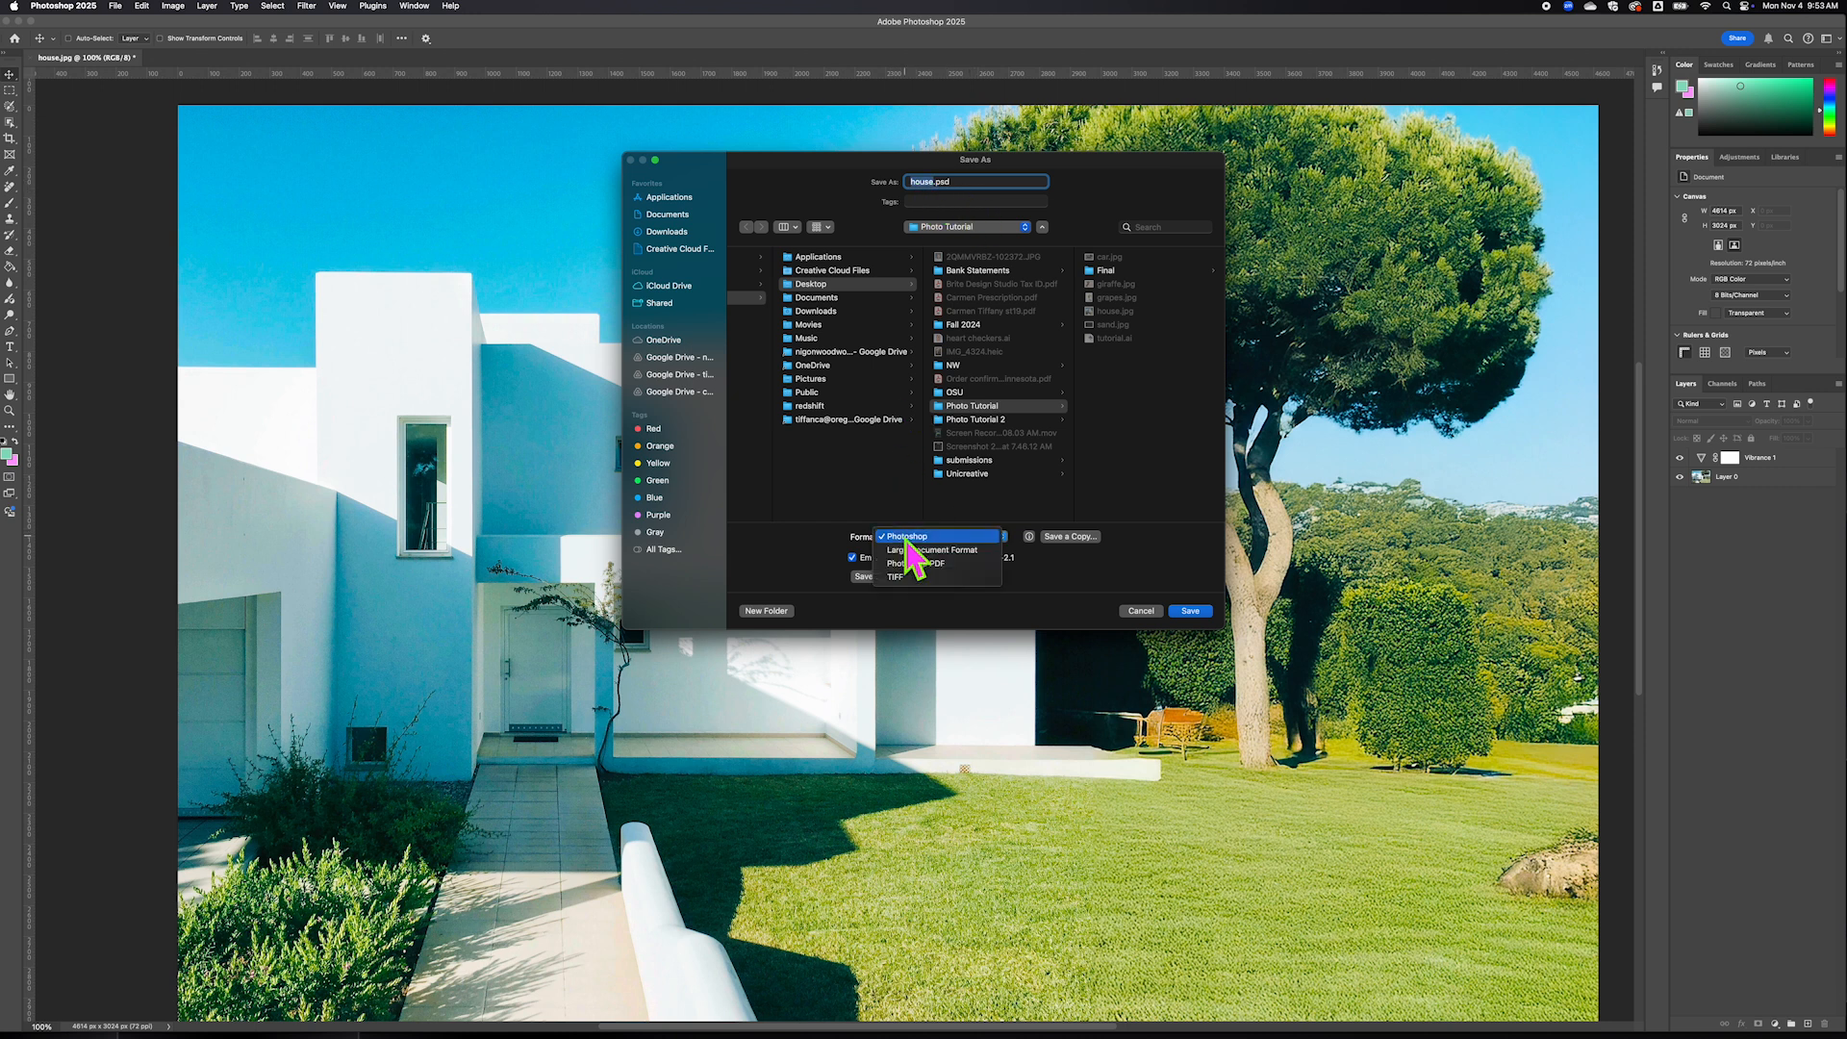
left_click(960, 539)
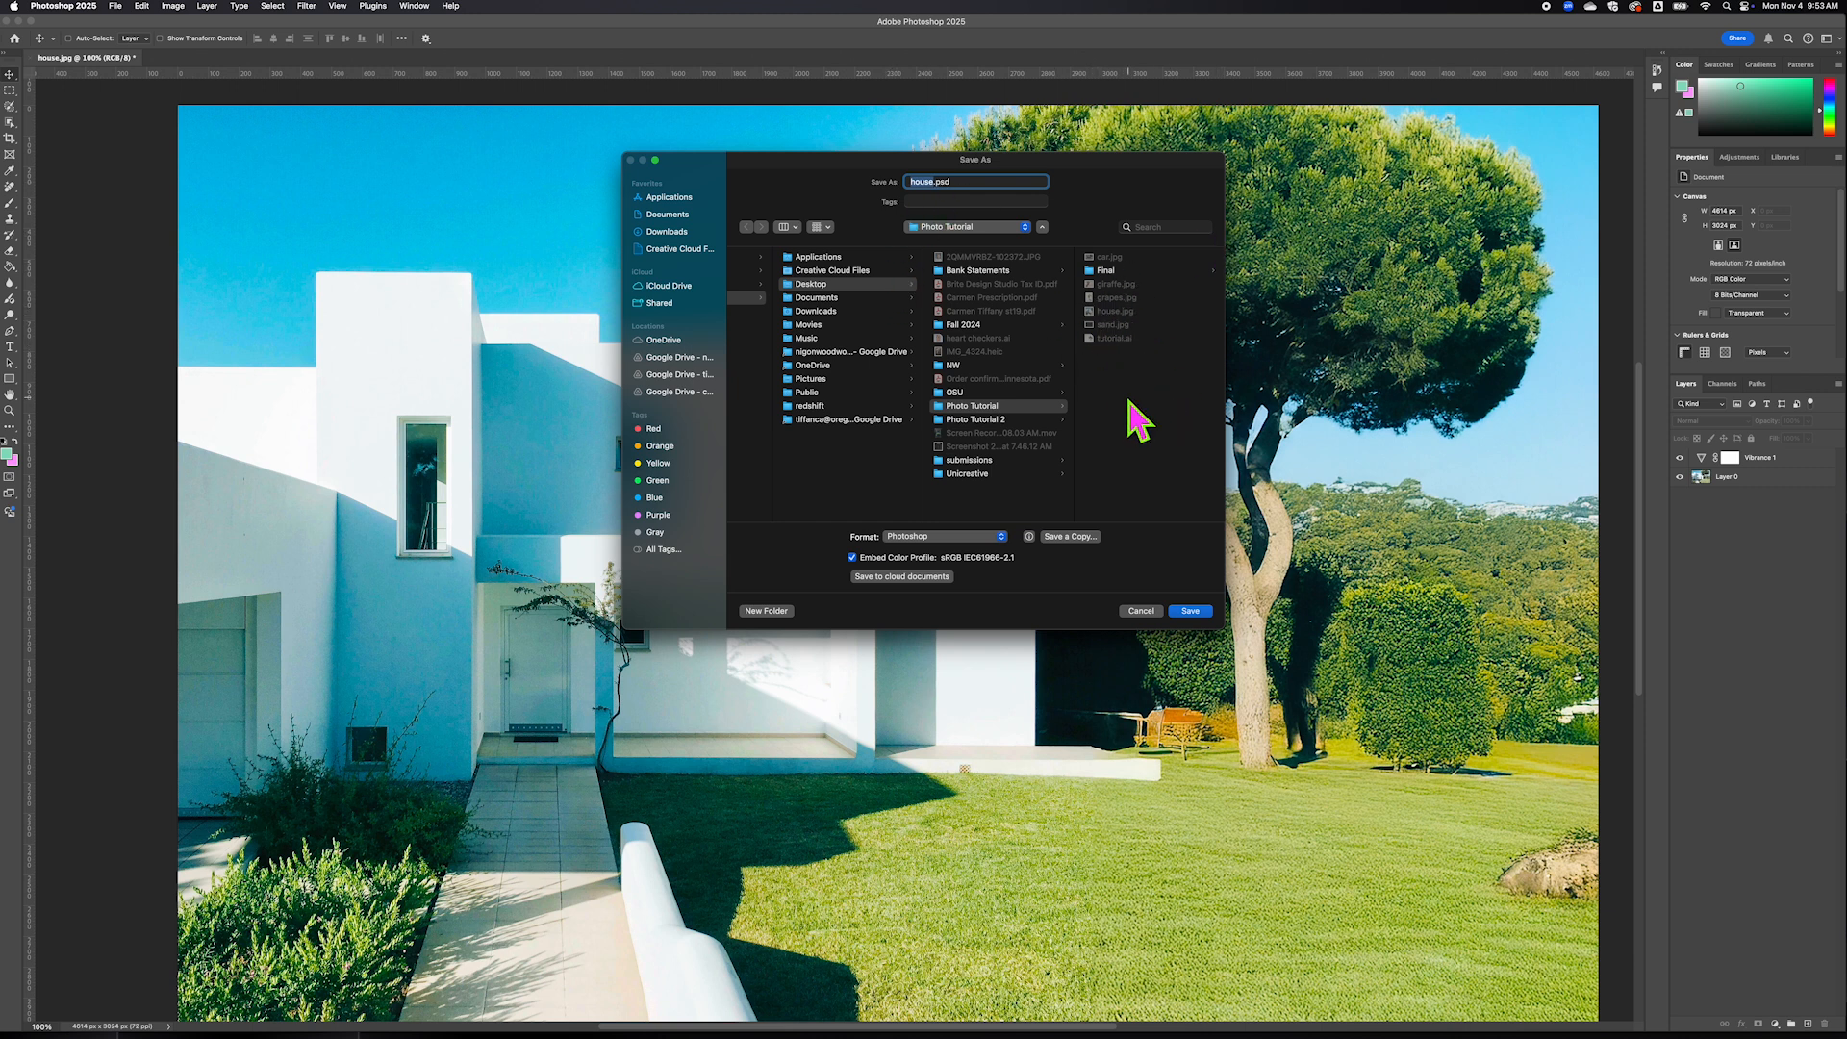
left_click(1190, 612)
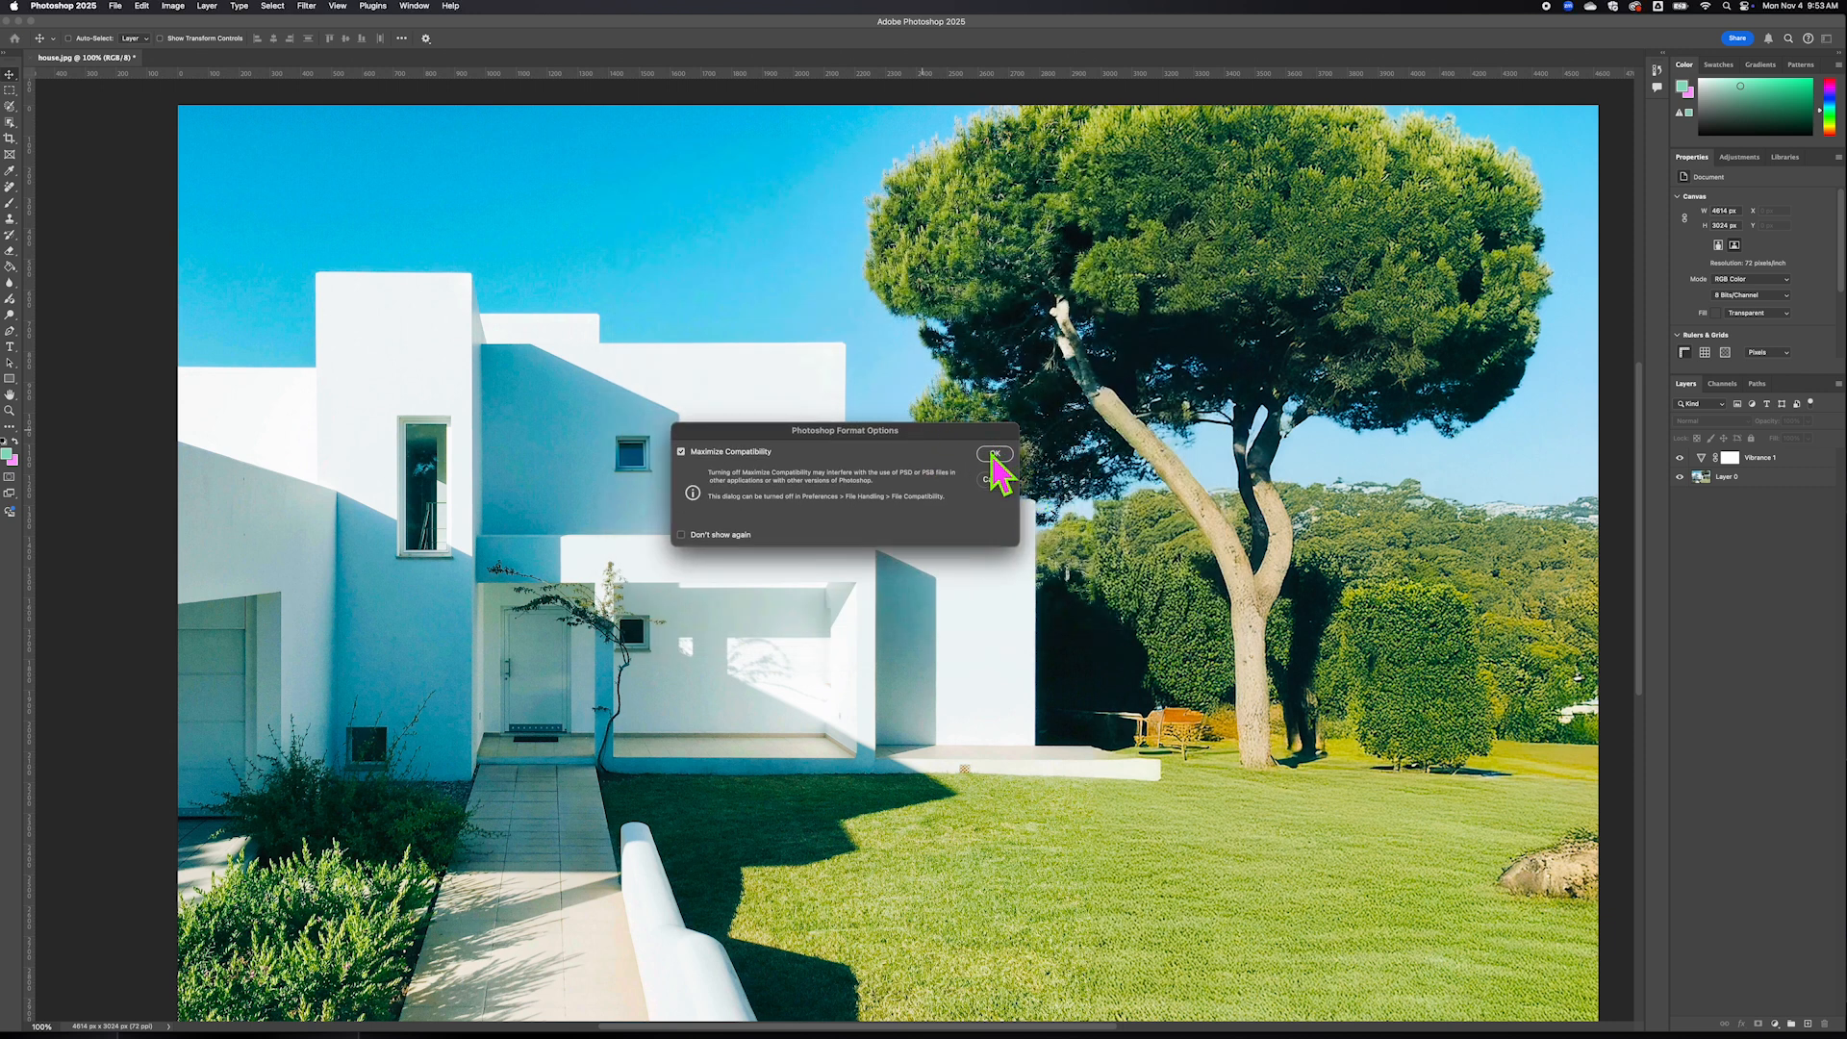
left_click(990, 451)
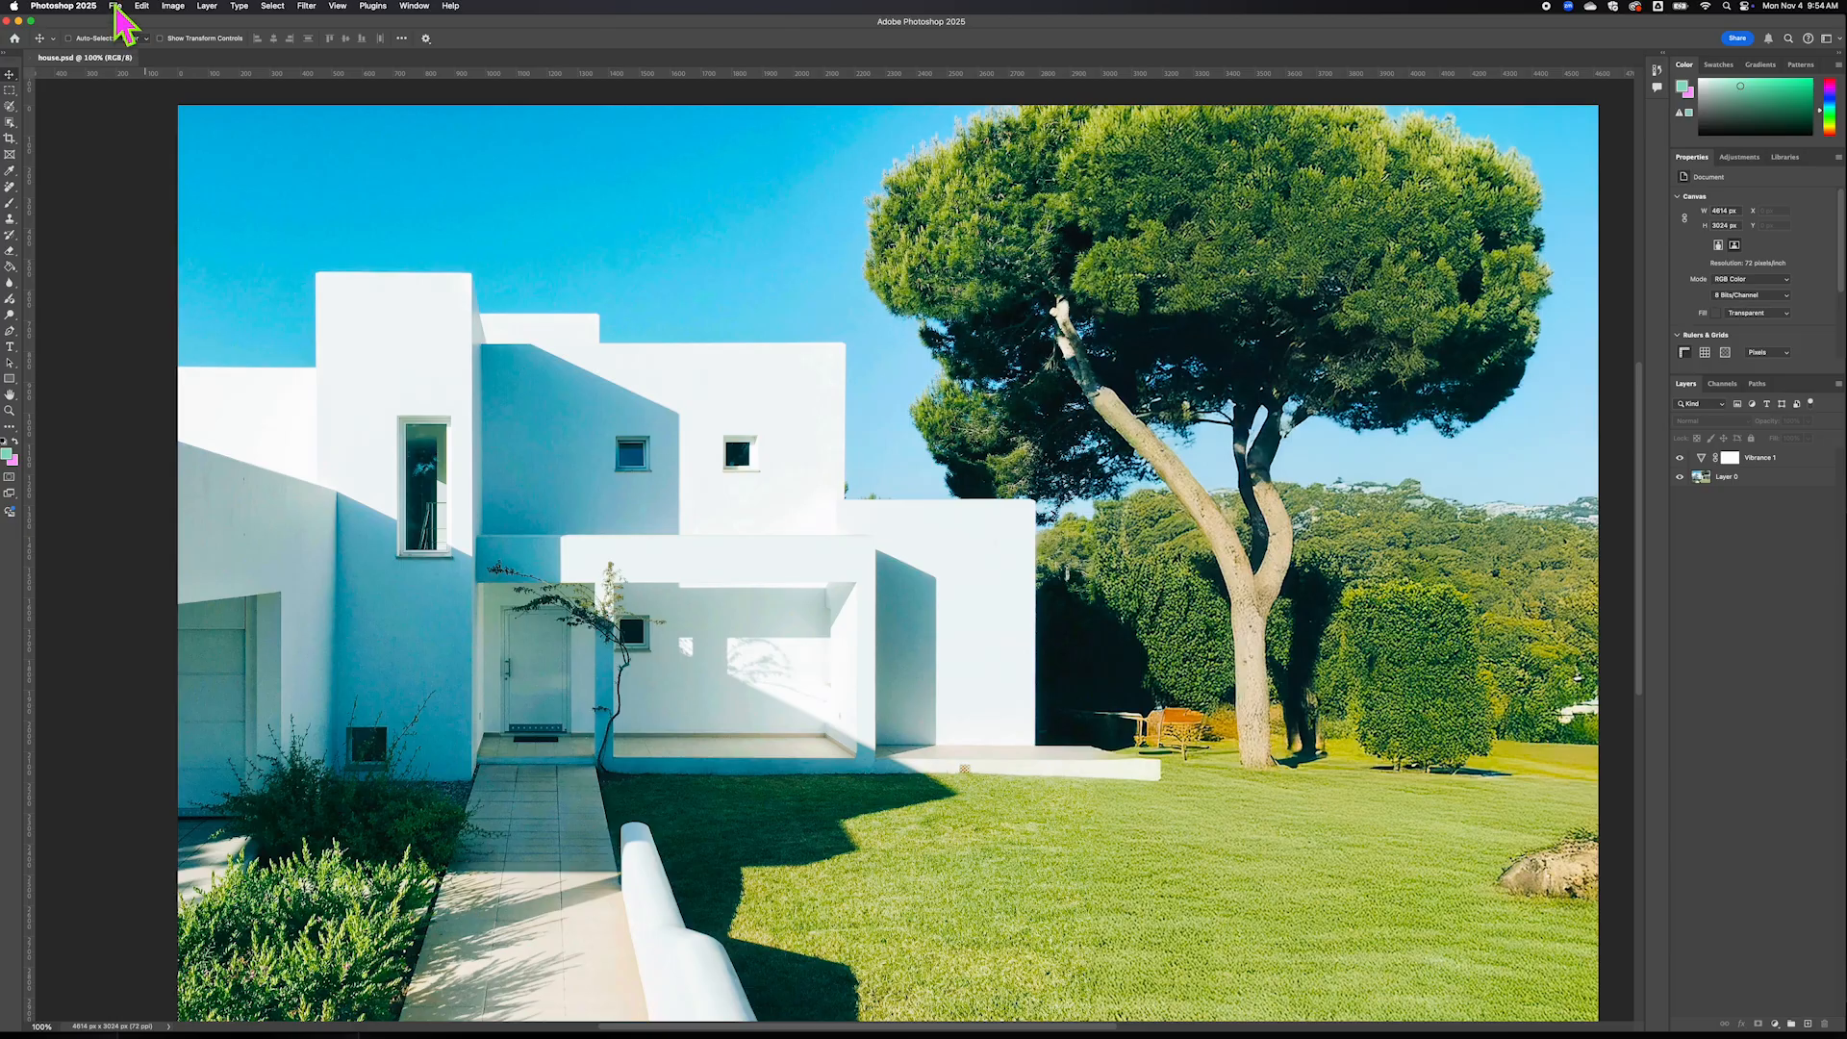
Return to the Home screen with the recent files
left_click(14, 39)
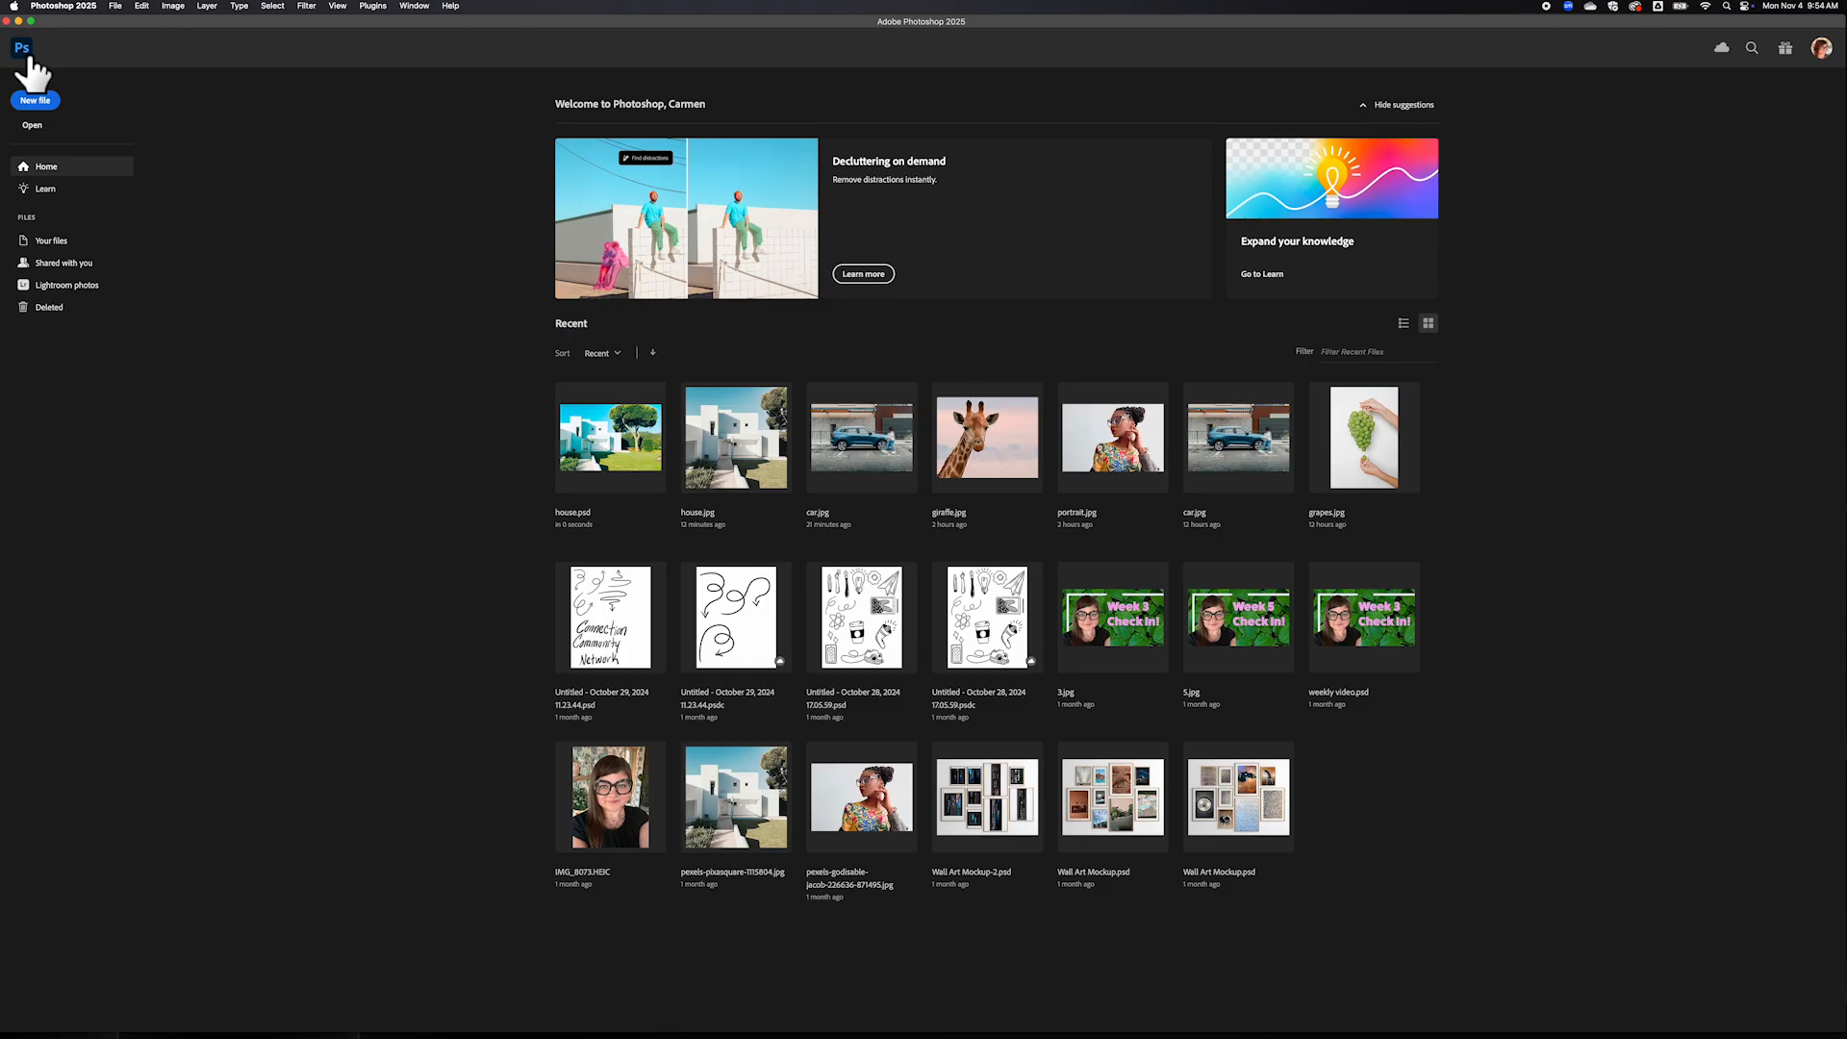